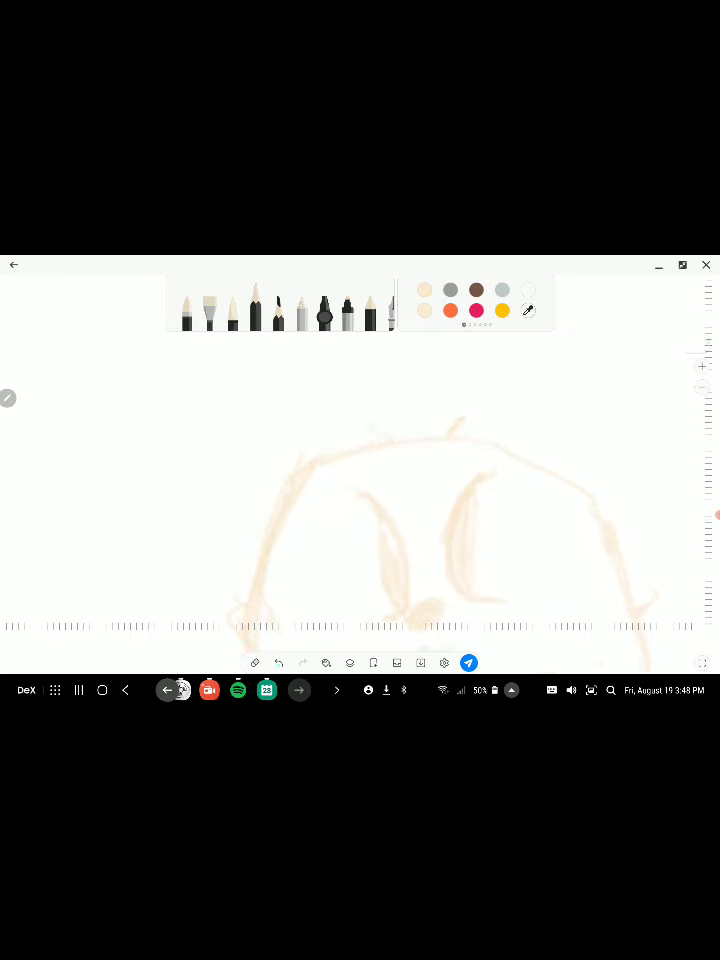
Try sketching folded ears on both sides of the dog's head with the light peach pencil, then undo them
left_click_drag(366, 420, 355, 530)
scroll(360, 480, "right", 3)
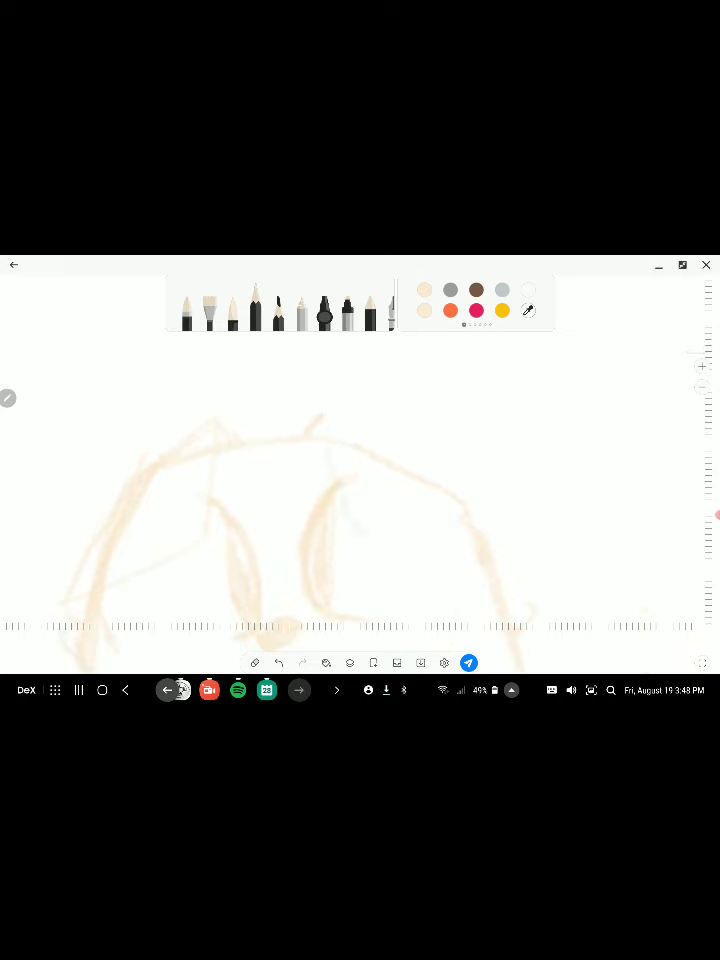
left_click_drag(345, 490, 528, 500)
key("ctrl+z")
scroll(360, 460, "down", 5)
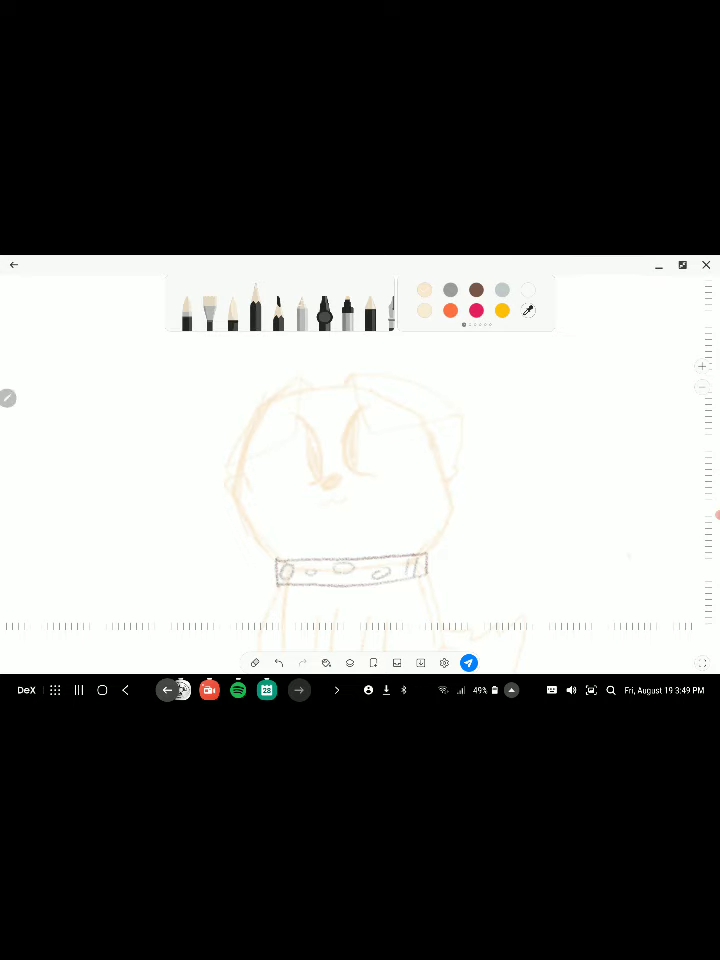
left_click(279, 663)
scroll(262, 371, "up", 3)
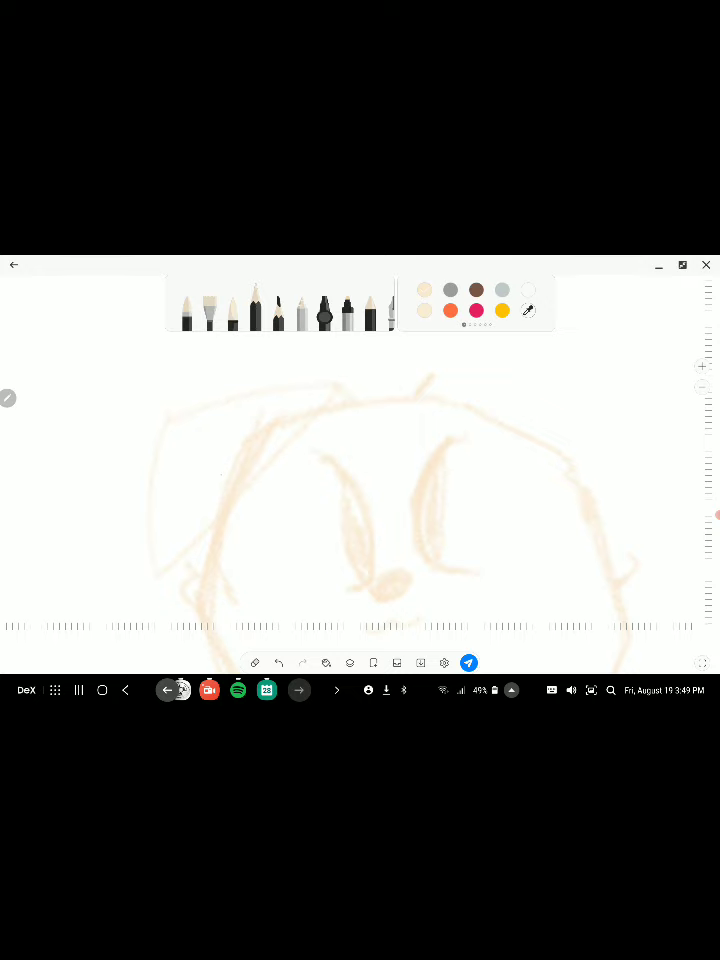
Try a long, slanted ear on the left side of the dog's head, then undo it
mouse_move(450, 470)
left_mouse_down()
mouse_move(280, 455)
mouse_move(430, 455)
left_mouse_up()
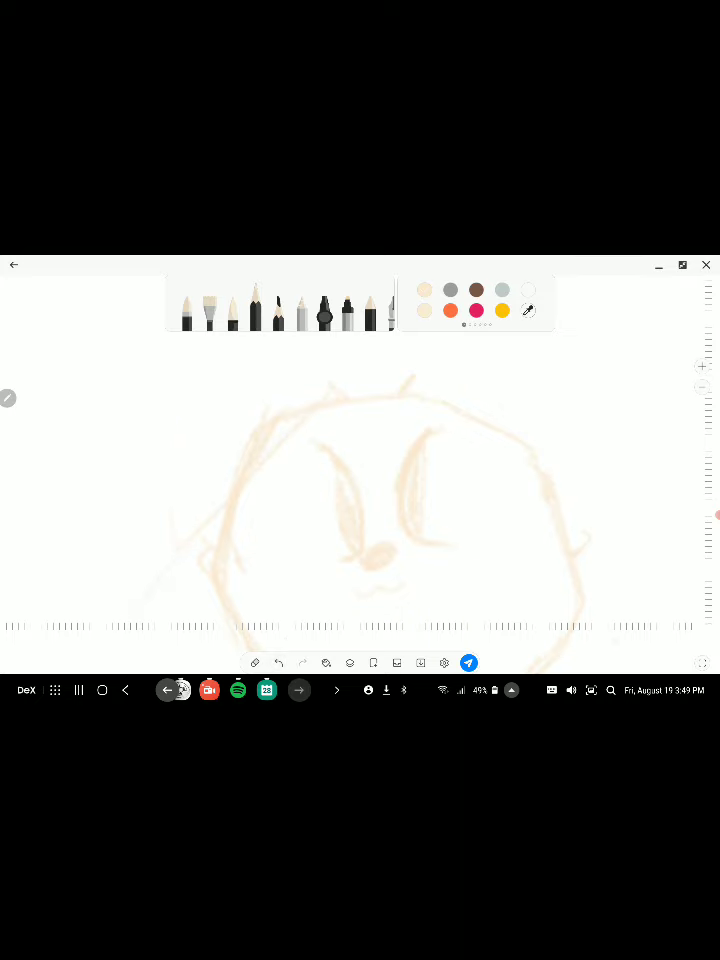
scroll(390, 500, "up", 2)
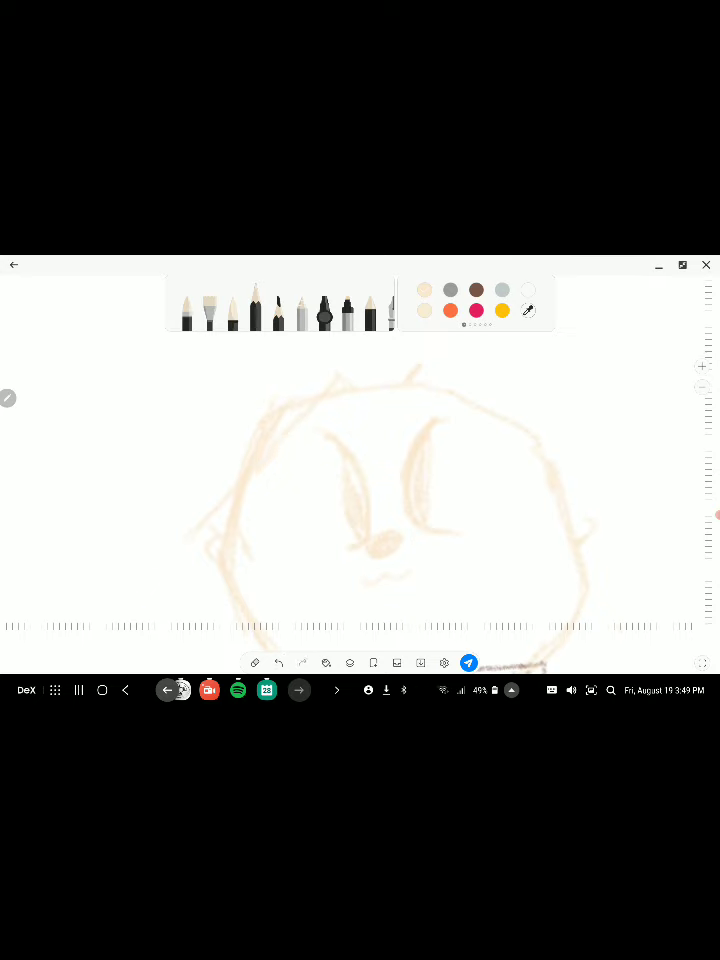
left_click_drag(330, 360, 145, 605)
scroll(360, 470, "down", 3)
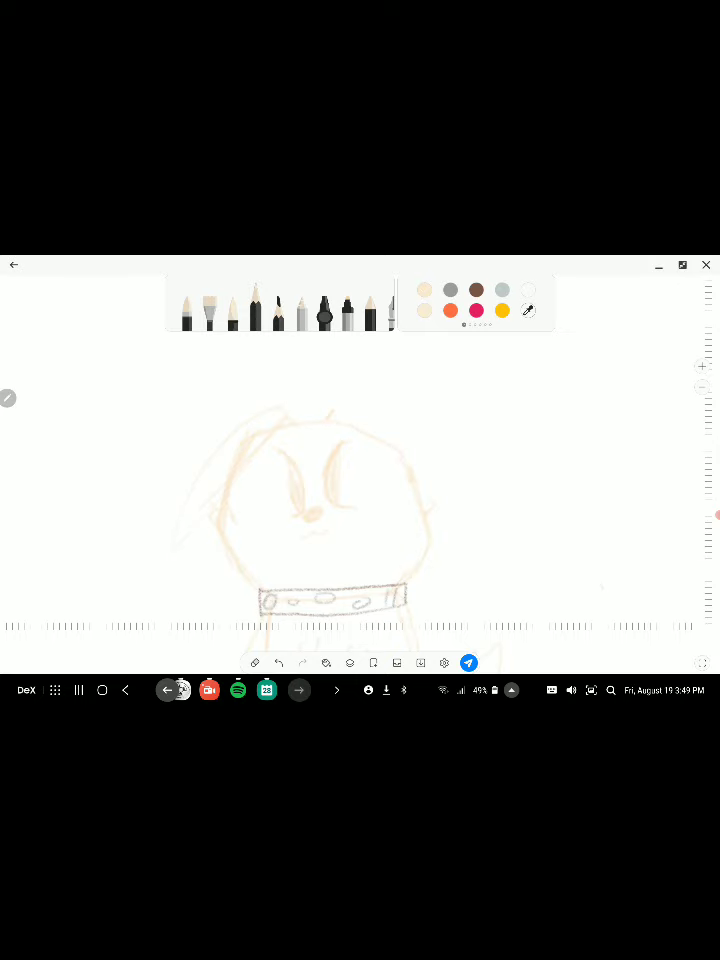
left_click(279, 662)
scroll(311, 431, "up", 2)
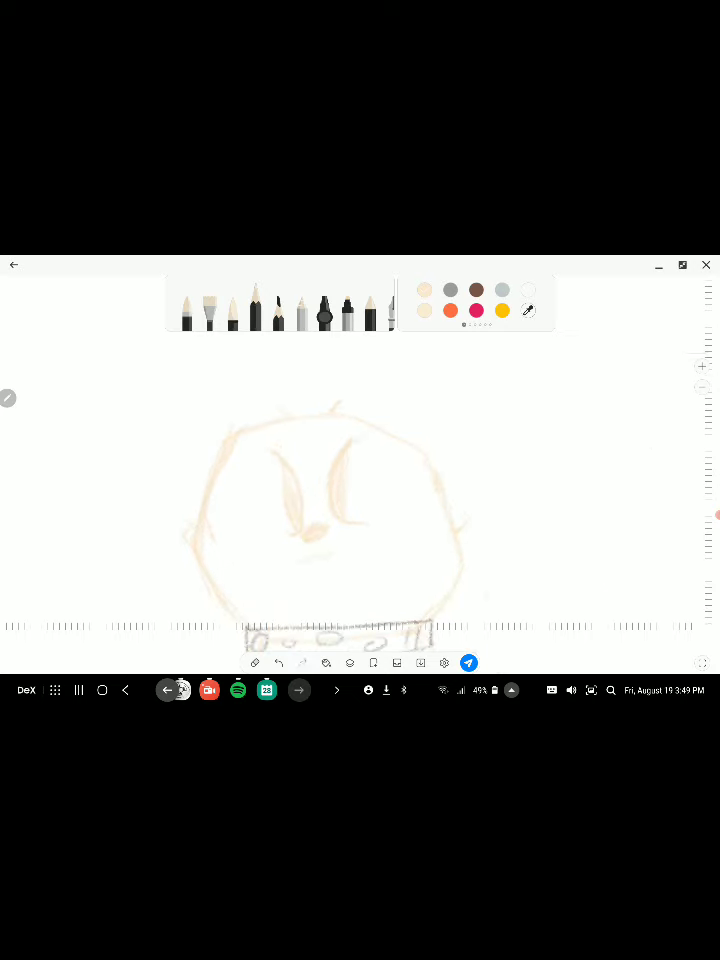
Sketch large, angular floppy ears on both sides of the dog's head with the light peach pencil
left_click_drag(192, 400, 282, 408)
scroll(310, 480, "up", 2)
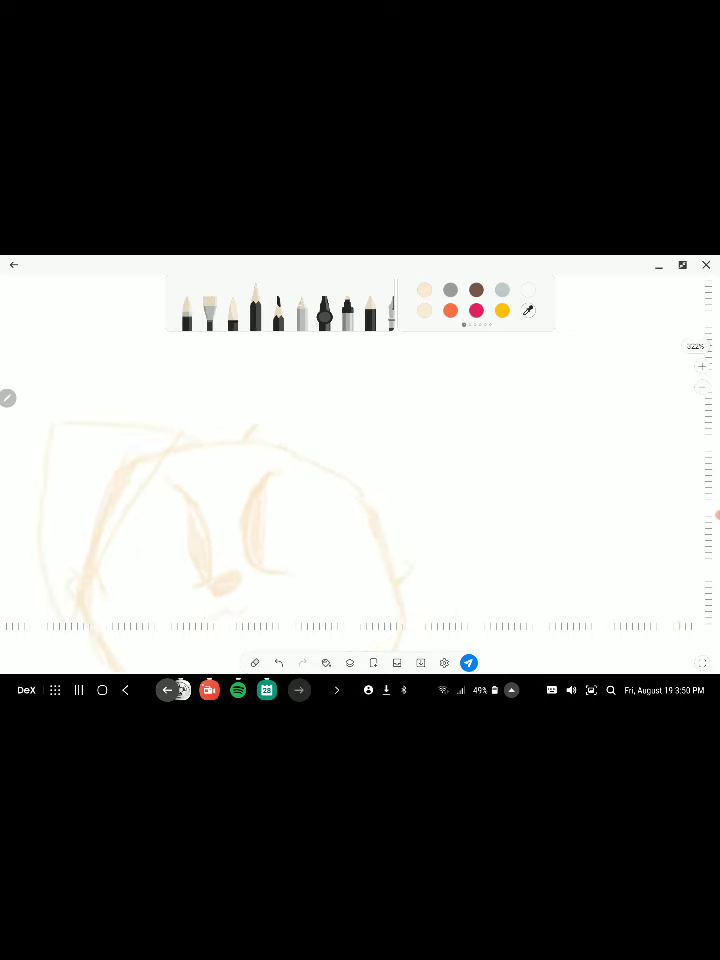
scroll(250, 500, "down", 1)
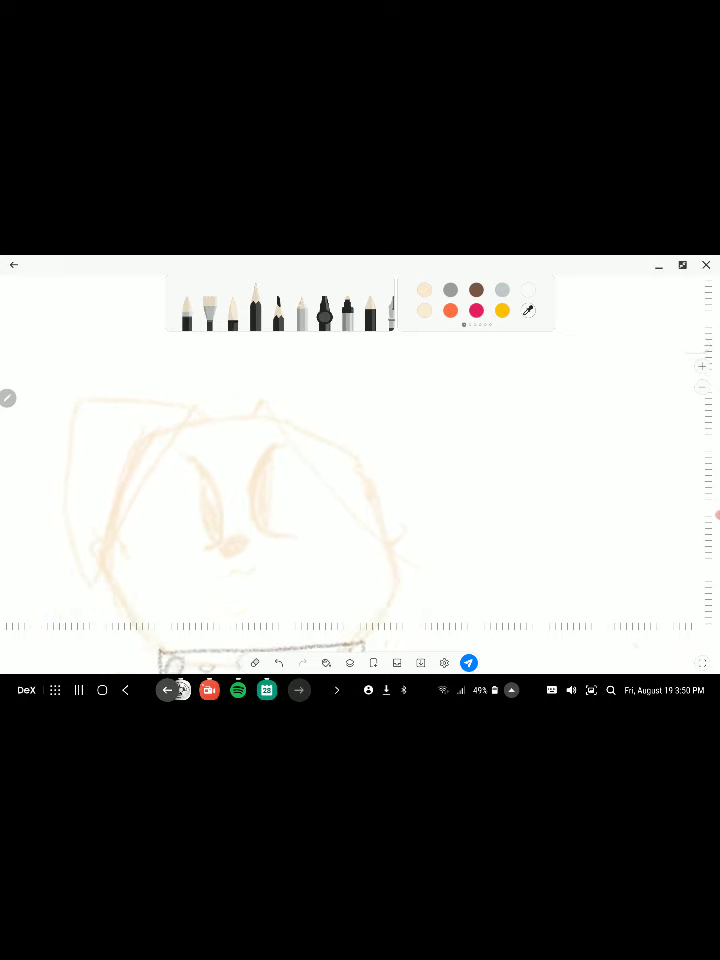
scroll(300, 480, "left", 2)
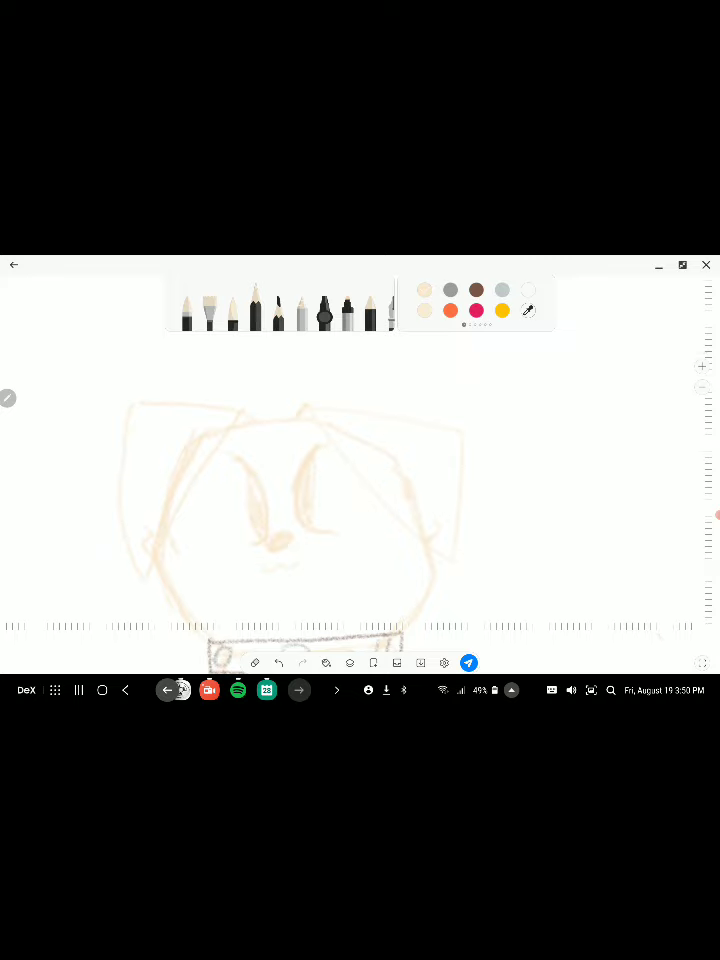
Erase the left ear and adjoining head outline, and redraw a rounder head edge with an angular floppy ear
left_click(255, 663)
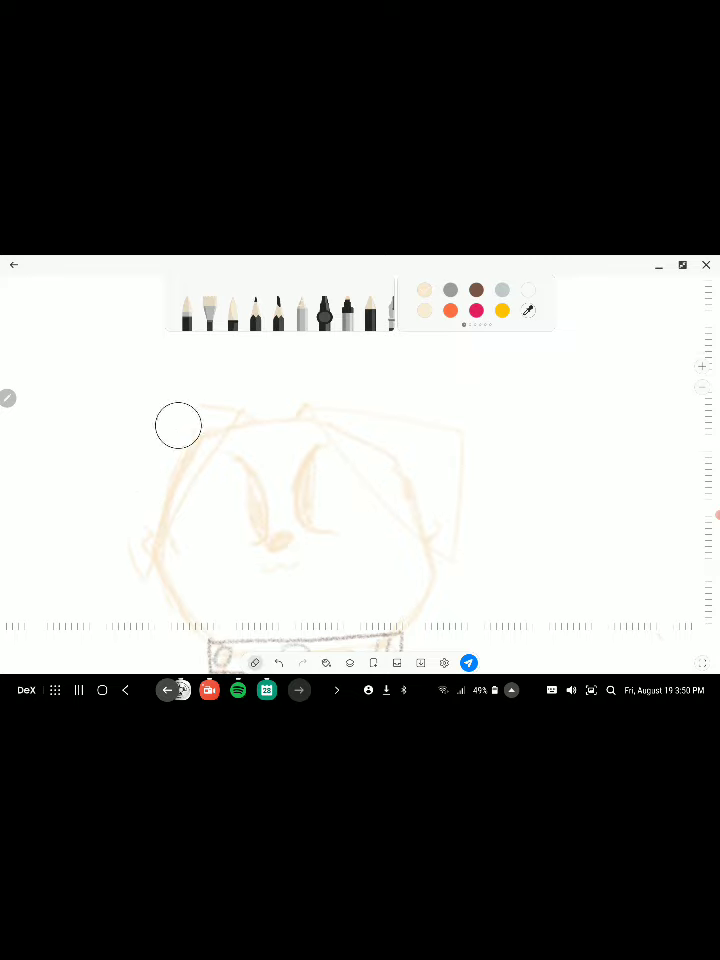
mouse_move(178, 425)
left_mouse_down()
mouse_move(120, 574)
mouse_move(178, 480)
mouse_move(200, 425)
left_mouse_up()
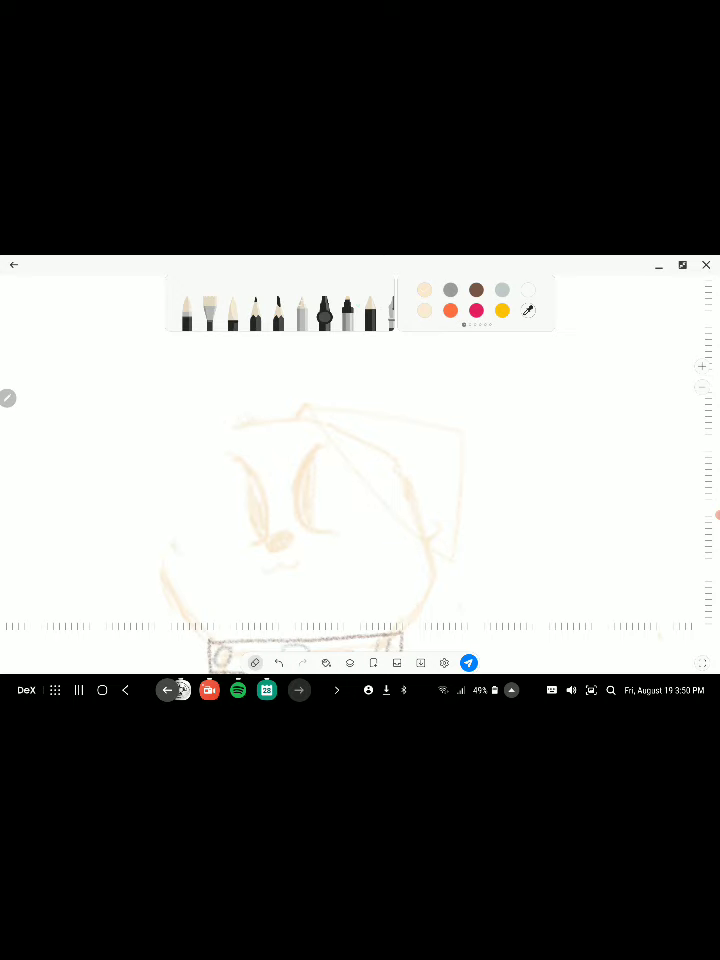
left_click(255, 312)
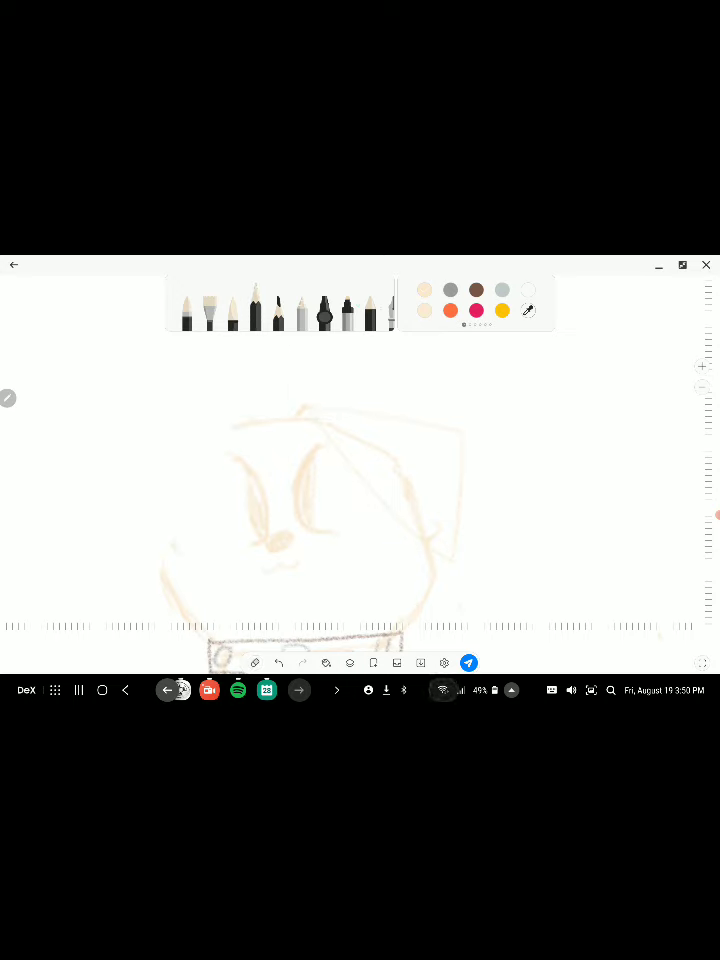
mouse_move(255, 428)
left_mouse_down()
mouse_move(172, 490)
mouse_move(162, 590)
left_mouse_up()
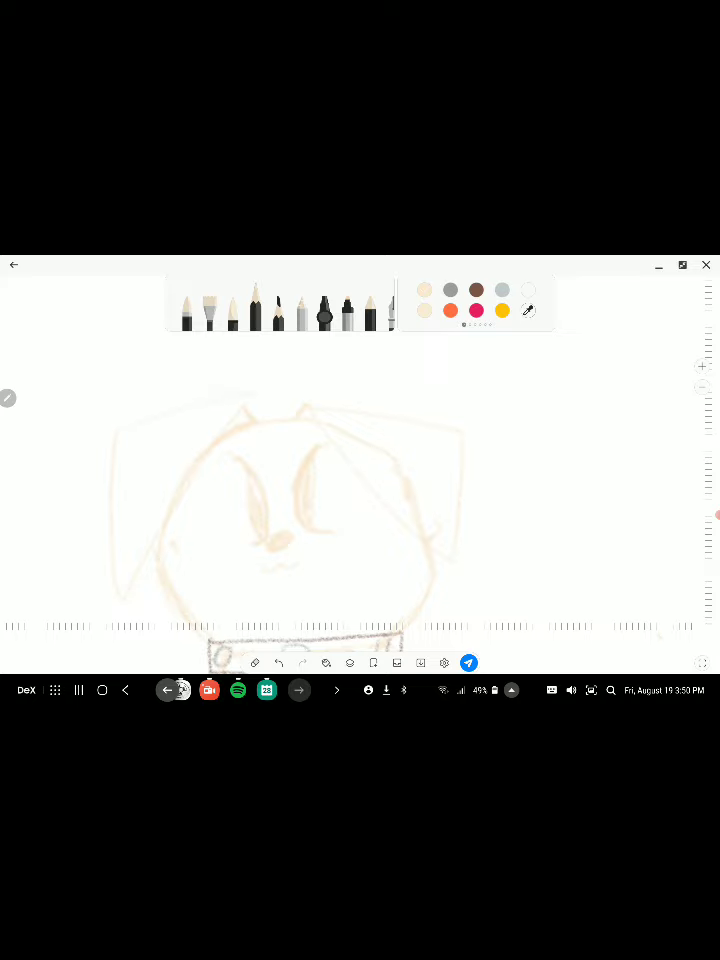
Erase the jagged outer part of the dog's tail, leaving only the short lines beside the body
scroll(324, 522, "up", 6)
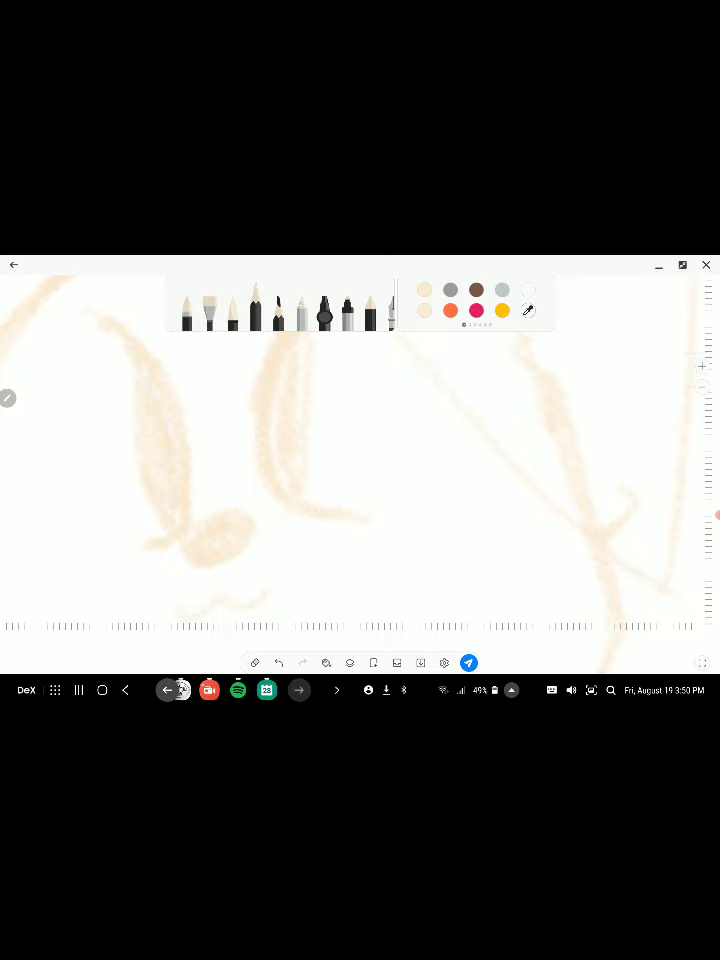
scroll(360, 450, "down", 5)
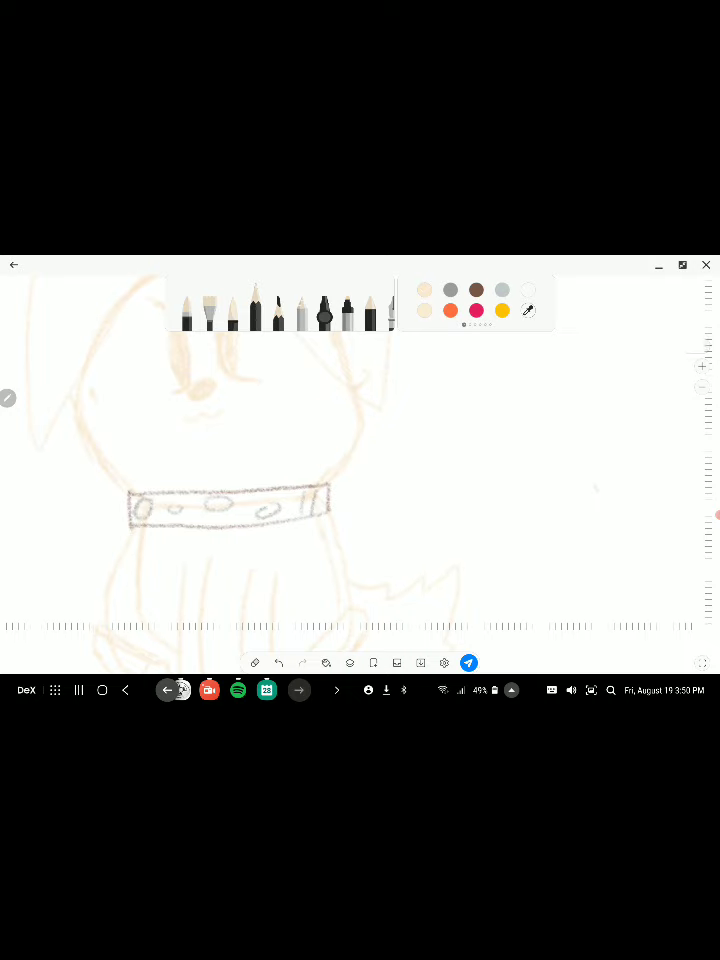
scroll(200, 450, "up", 4)
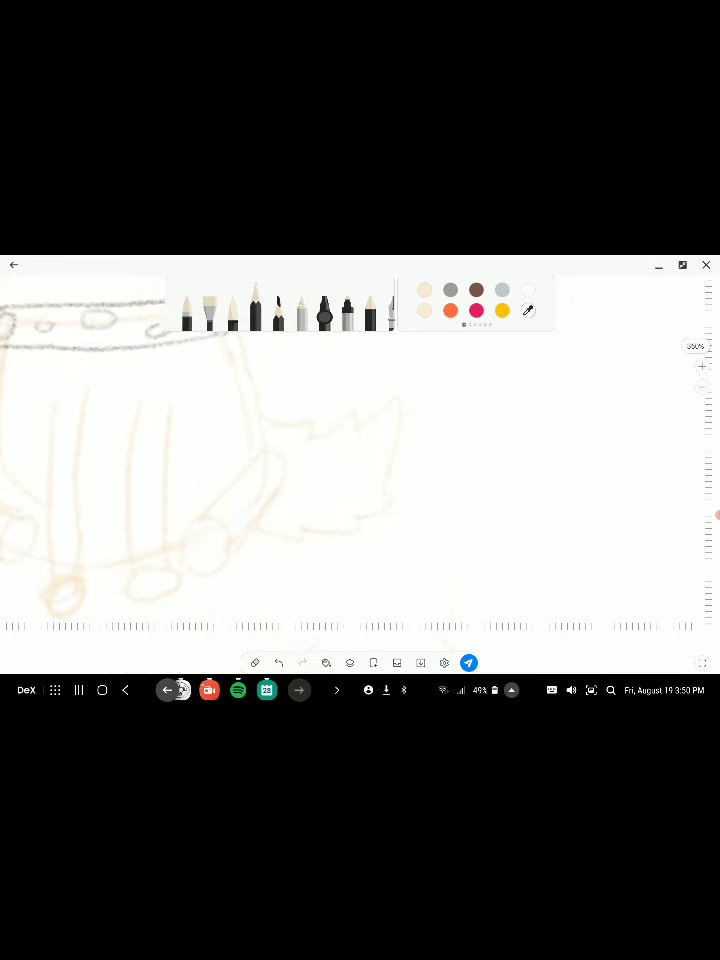
left_click_drag(73, 398, 8, 398)
left_click(255, 663)
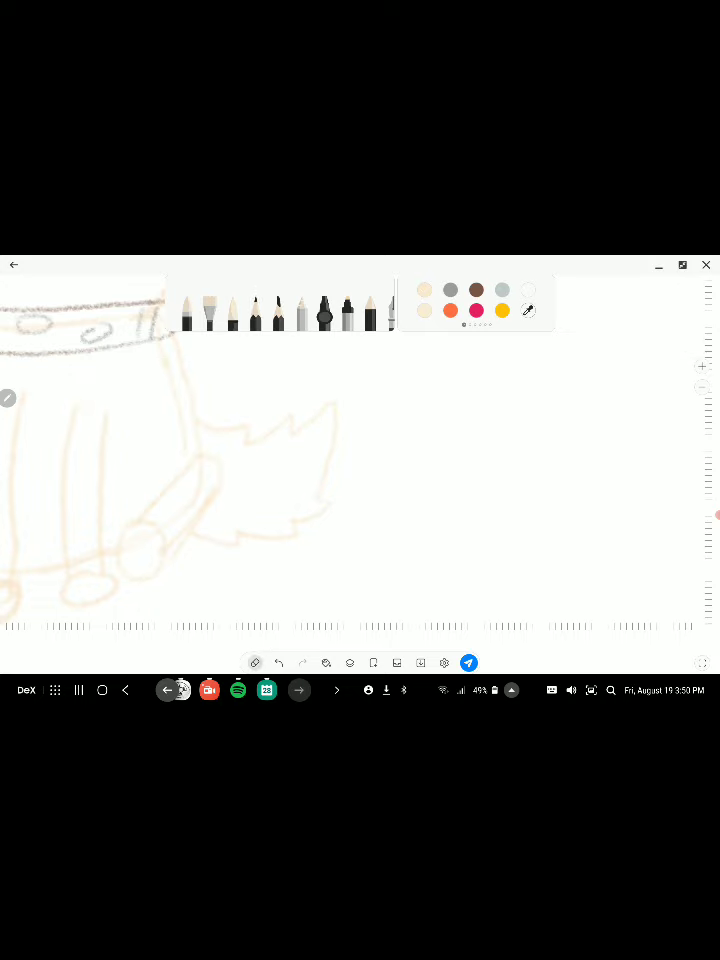
left_click_drag(270, 446, 346, 371)
left_click(255, 312)
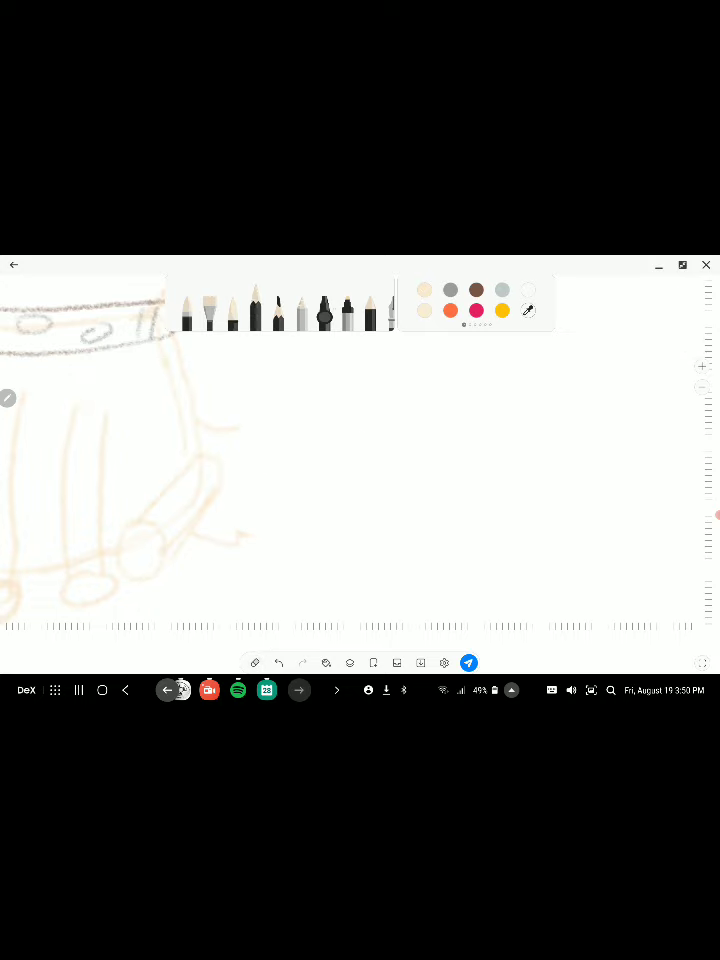
Redraw the tail with the light peach pencil as a smoother two-pointed shape, erasing and replacing its leftover lower edge
left_click_drag(255, 411, 302, 386)
key("ctrl+z")
key("ctrl+y")
left_click(279, 662)
key("ctrl+y")
left_click(255, 662)
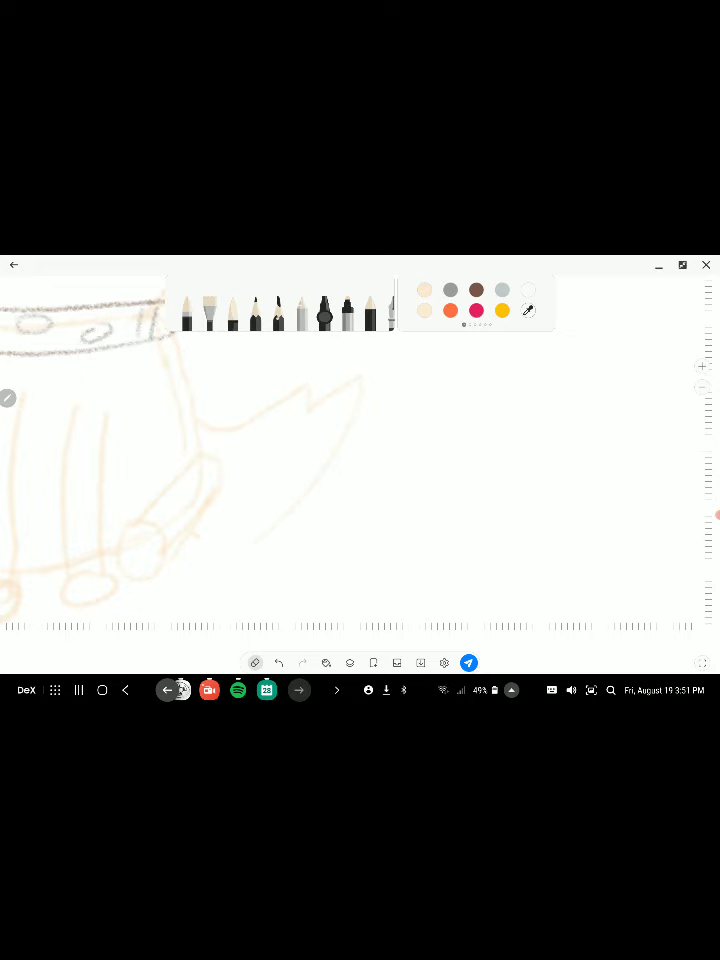
left_click(255, 305)
scroll(360, 450, "down", 3)
scroll(360, 450, "up", 2)
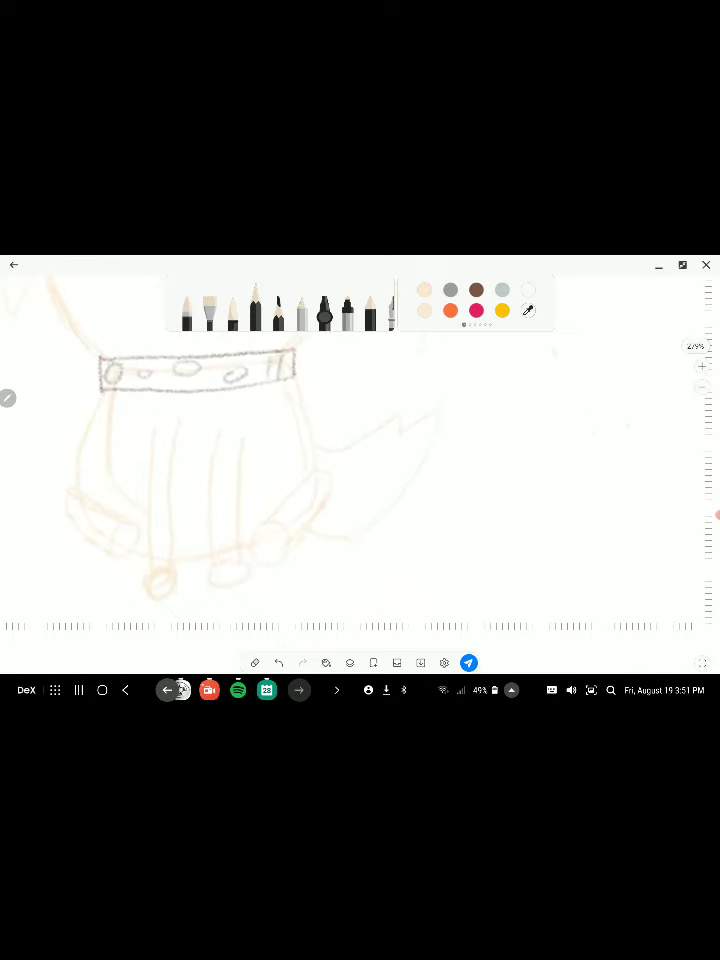
Look over the whole dog sketch, checking the ears, collar, legs and tail
scroll(300, 450, "up", 5)
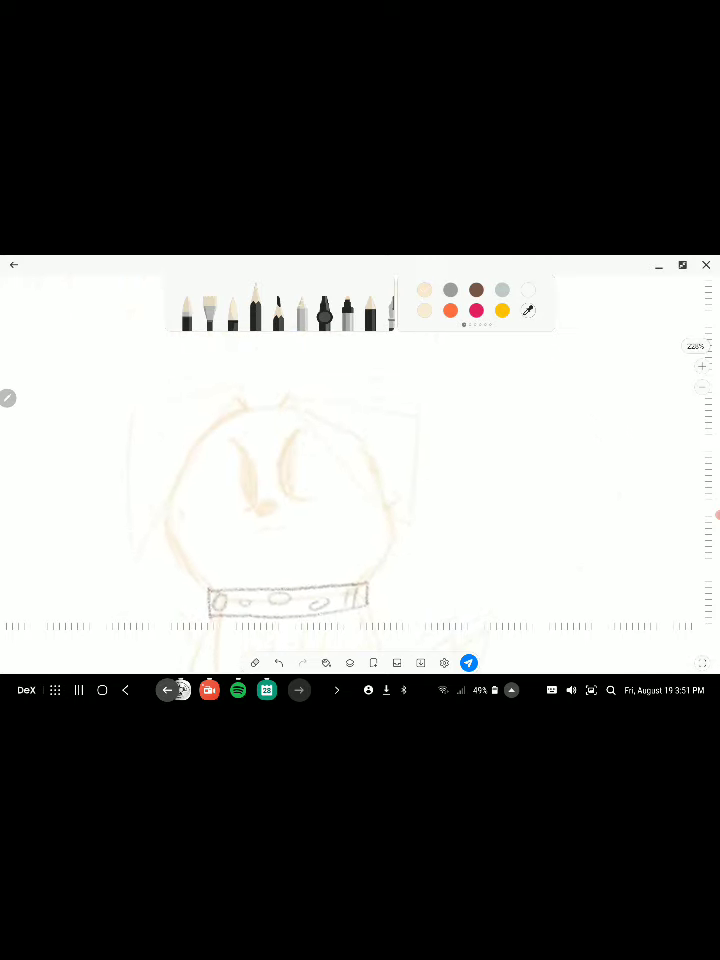
scroll(300, 500, "up", 3)
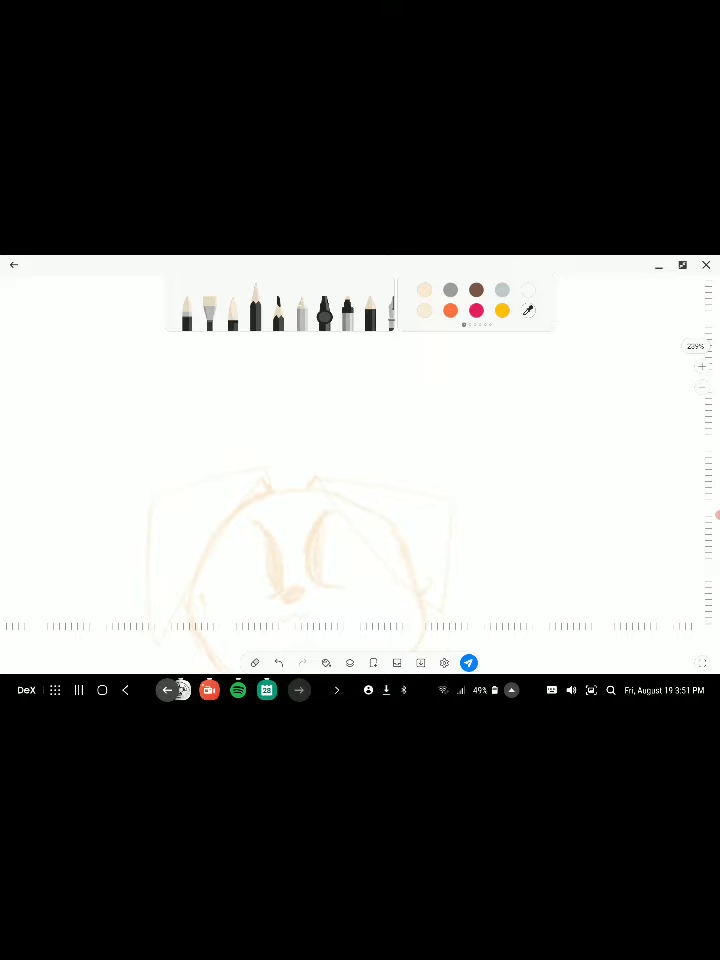
scroll(350, 450, "down", 3)
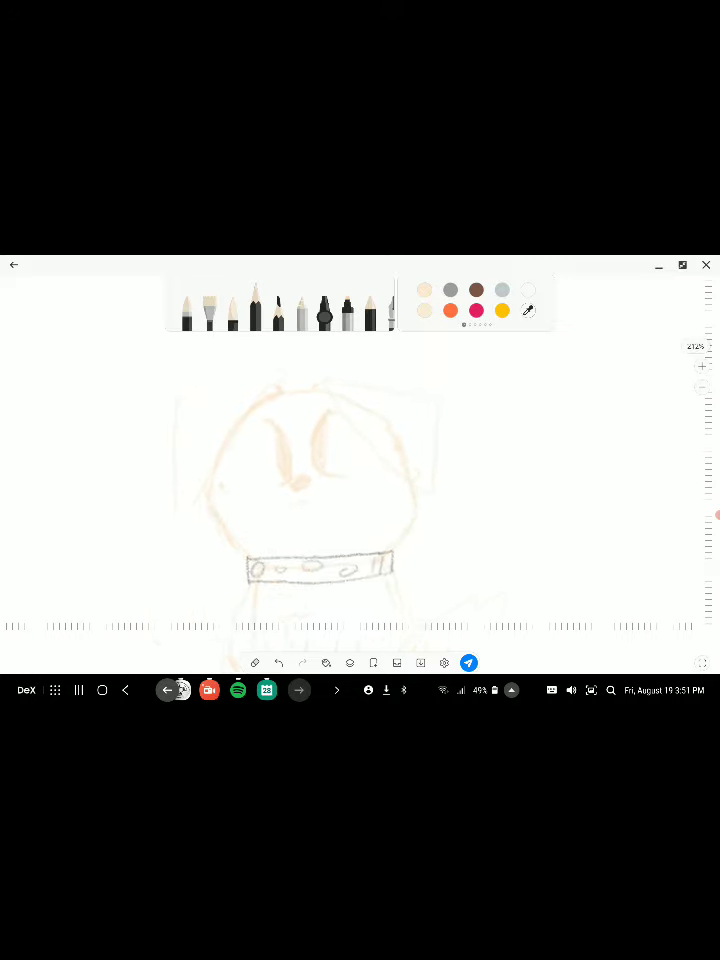
scroll(350, 450, "up", 3)
scroll(350, 450, "down", 4)
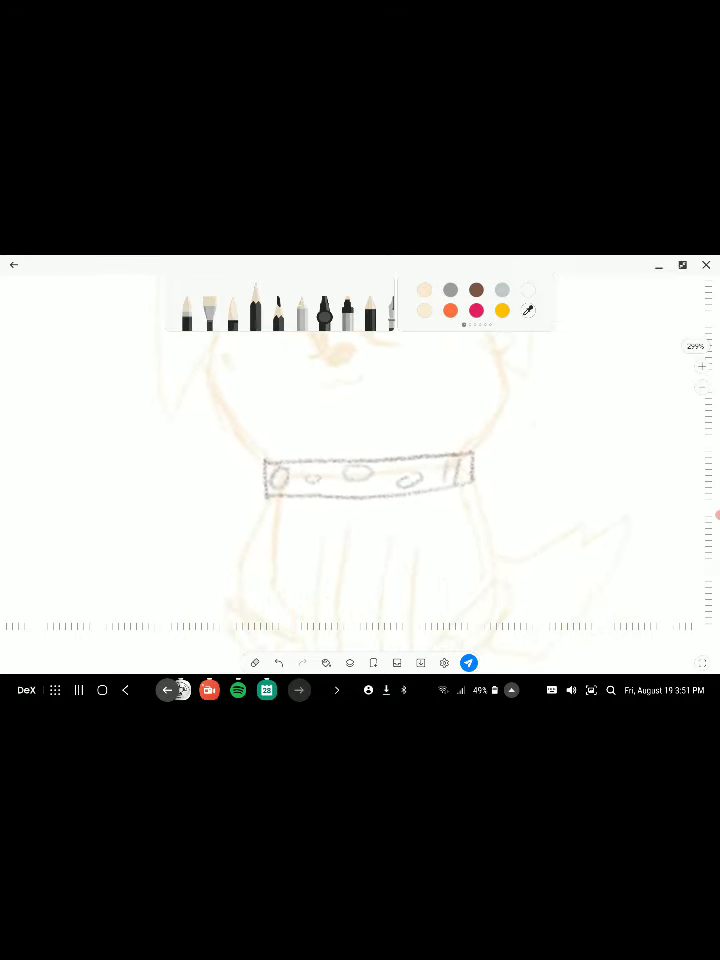
scroll(350, 450, "up", 3)
scroll(350, 450, "left", 2)
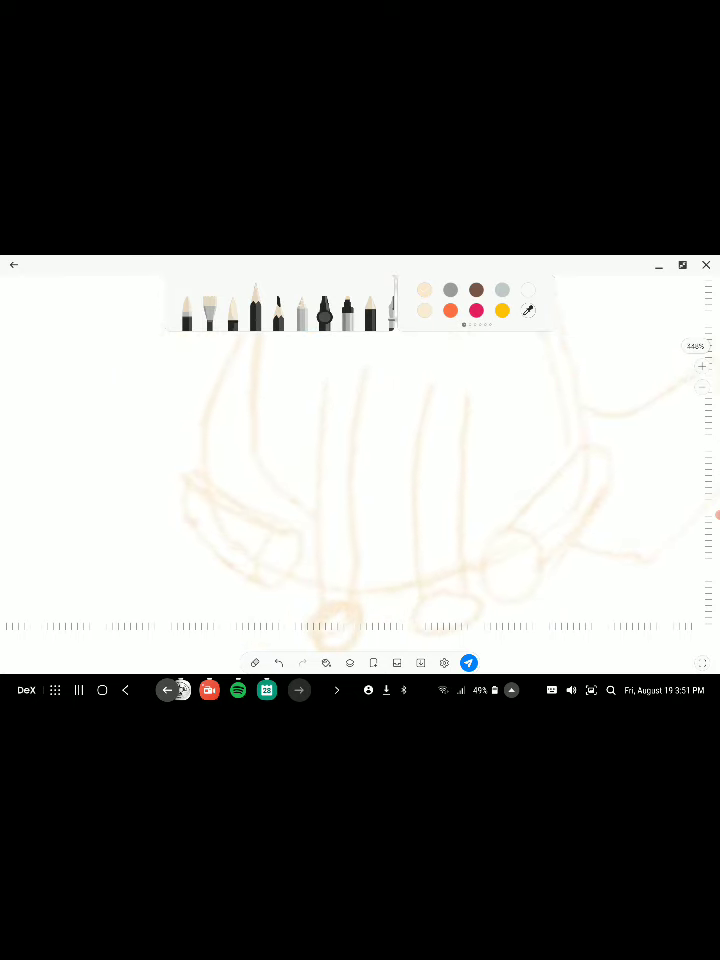
left_click(717, 515)
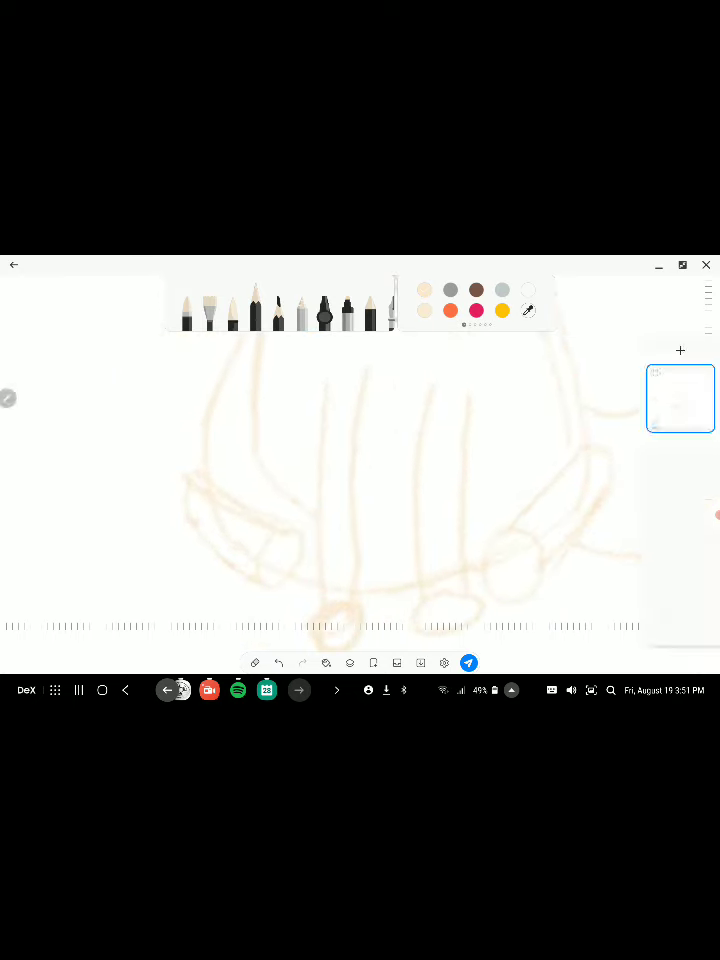
left_click(717, 515)
scroll(350, 450, "up", 3)
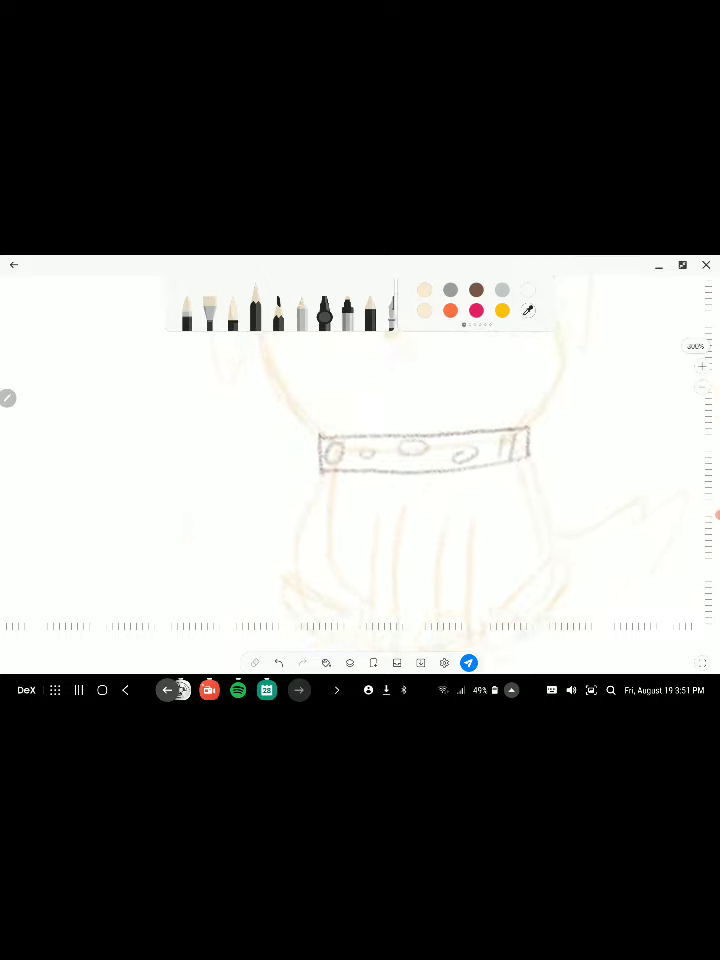
scroll(350, 450, "down", 3)
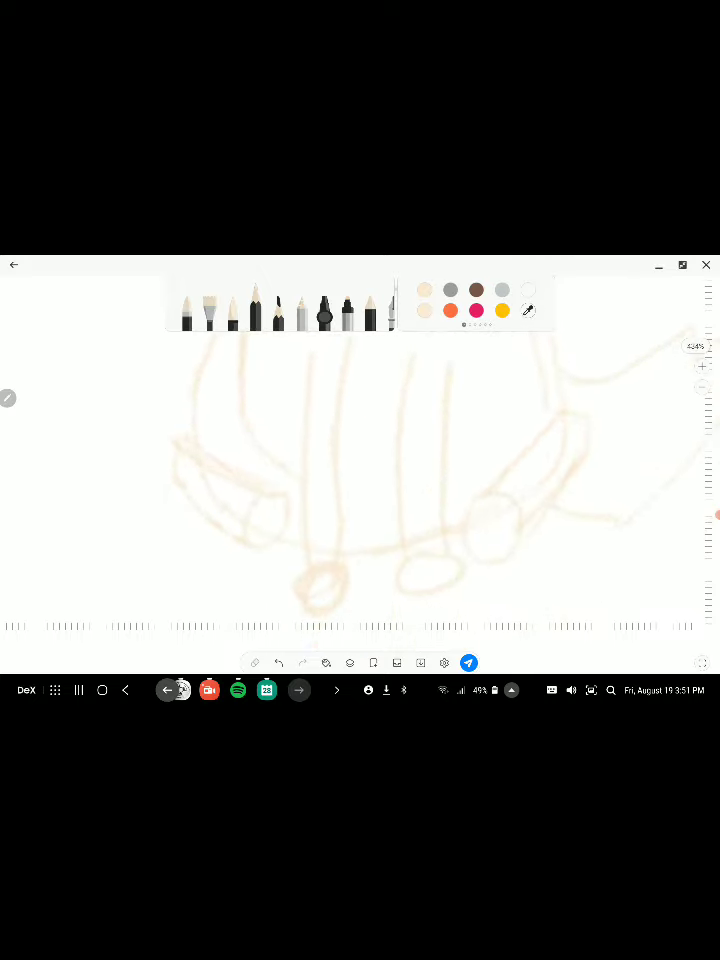
scroll(350, 450, "up", 3)
scroll(350, 450, "up", 5)
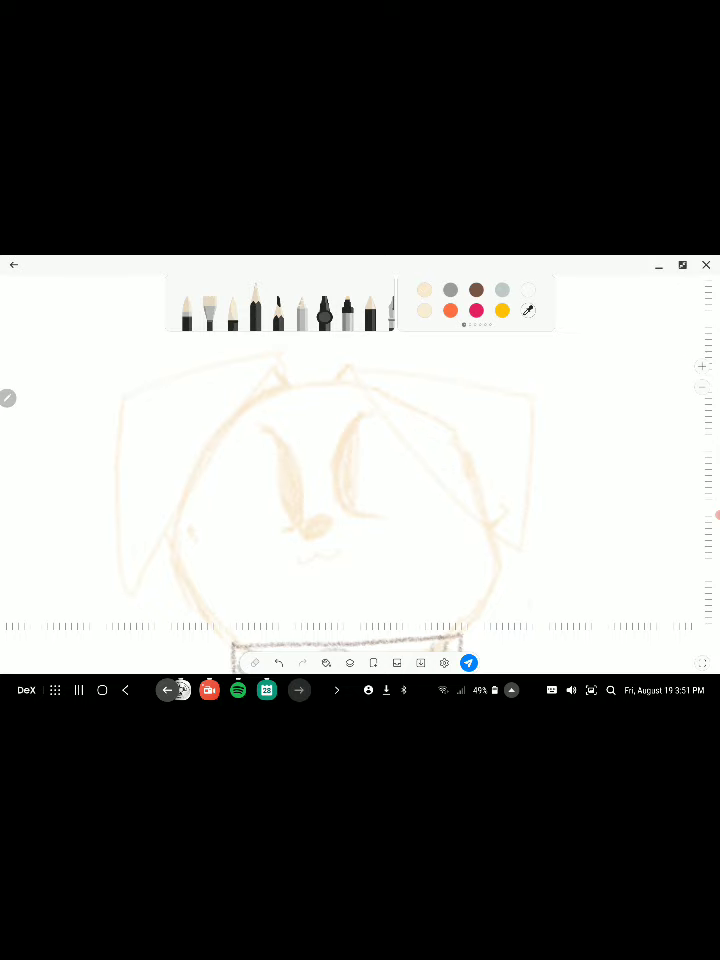
Adjust the marker's size and trace the left side of the dog's head outline in light peach
left_click(347, 305)
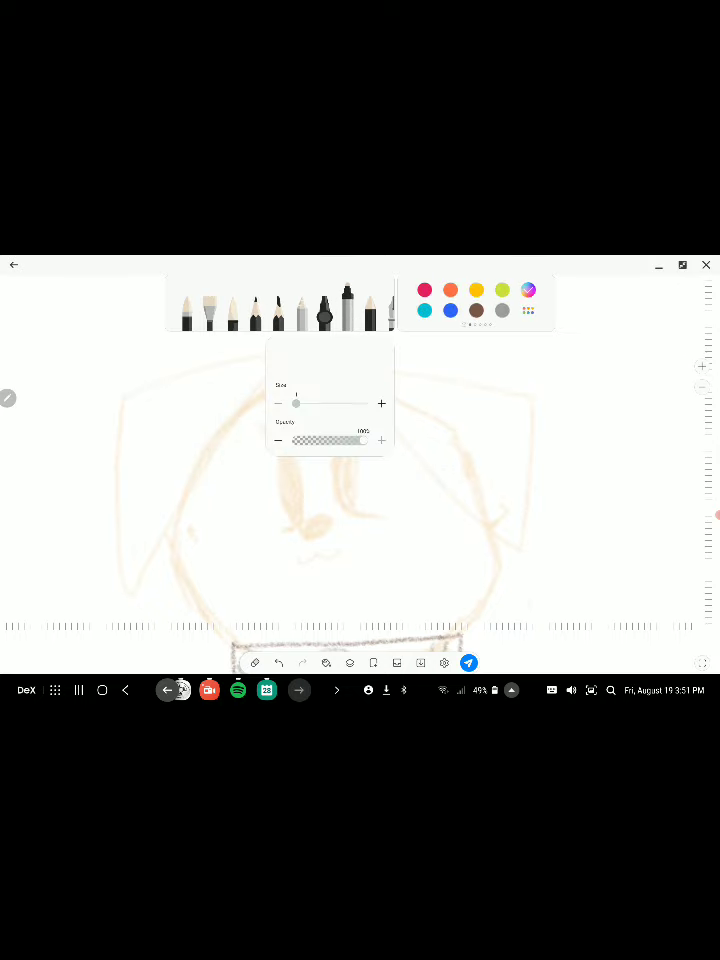
key("Escape")
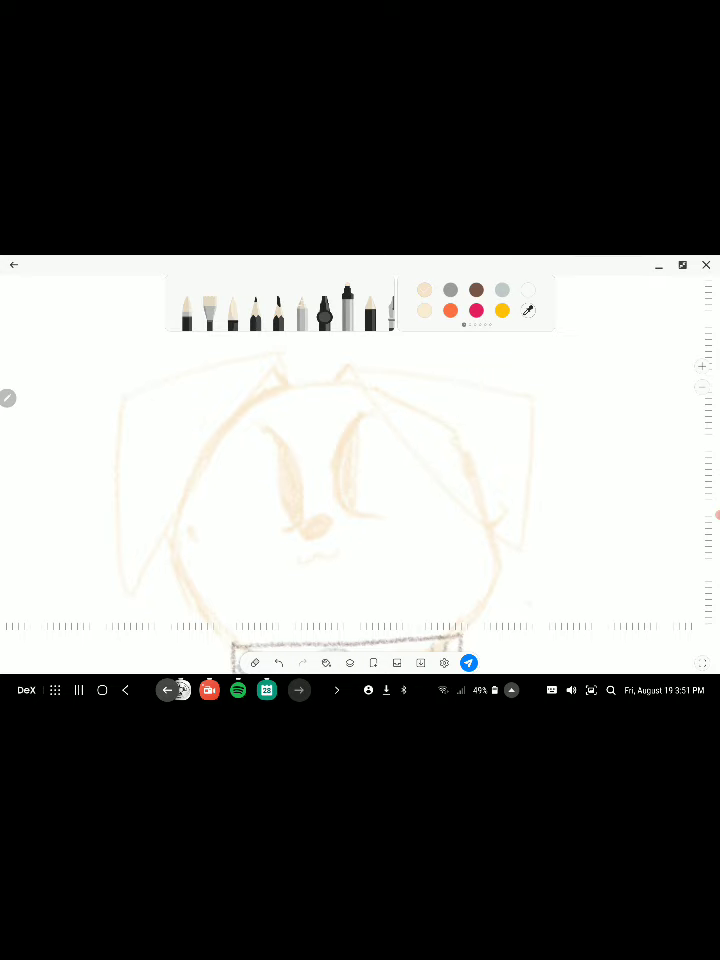
left_click(347, 305)
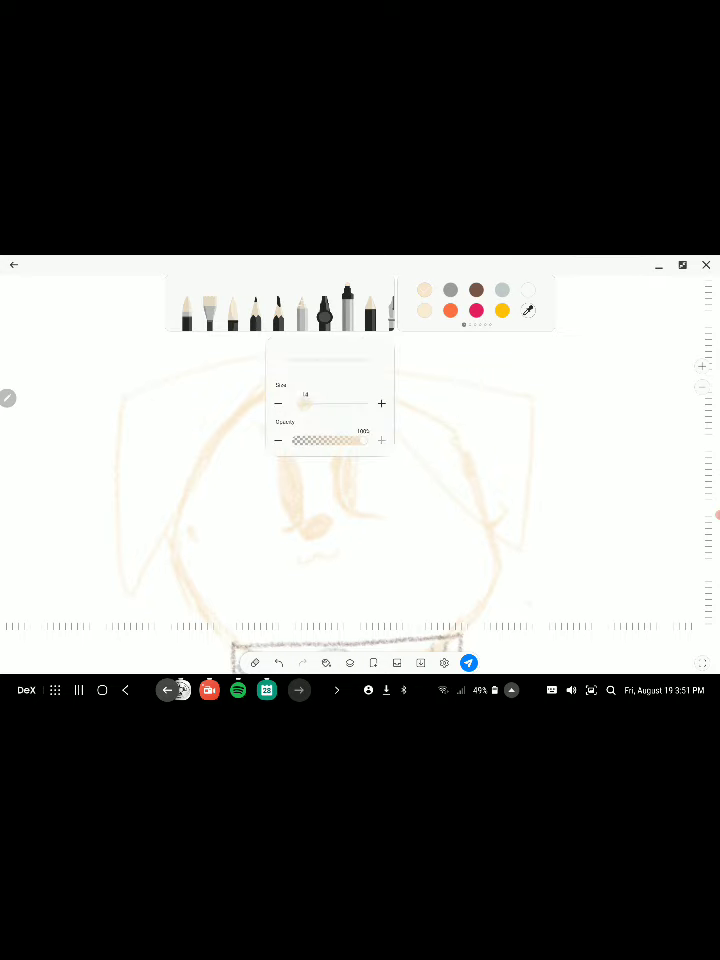
left_click_drag(305, 403, 302, 403)
left_click(381, 403)
key("Escape")
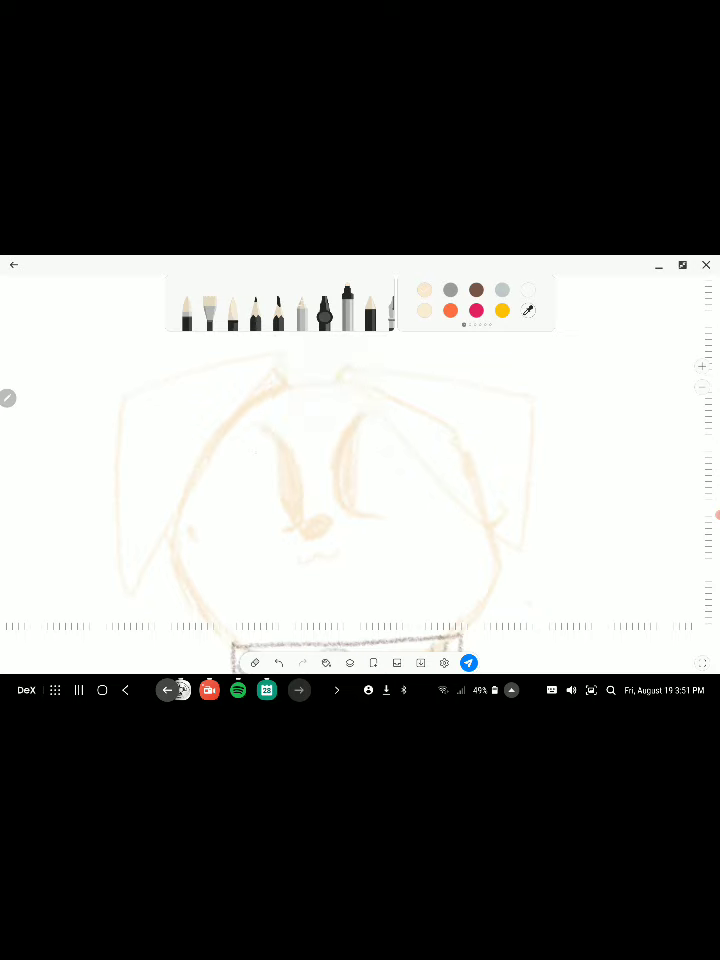
mouse_move(191, 305)
left_mouse_down()
mouse_move(145, 370)
mouse_move(134, 448)
left_mouse_up()
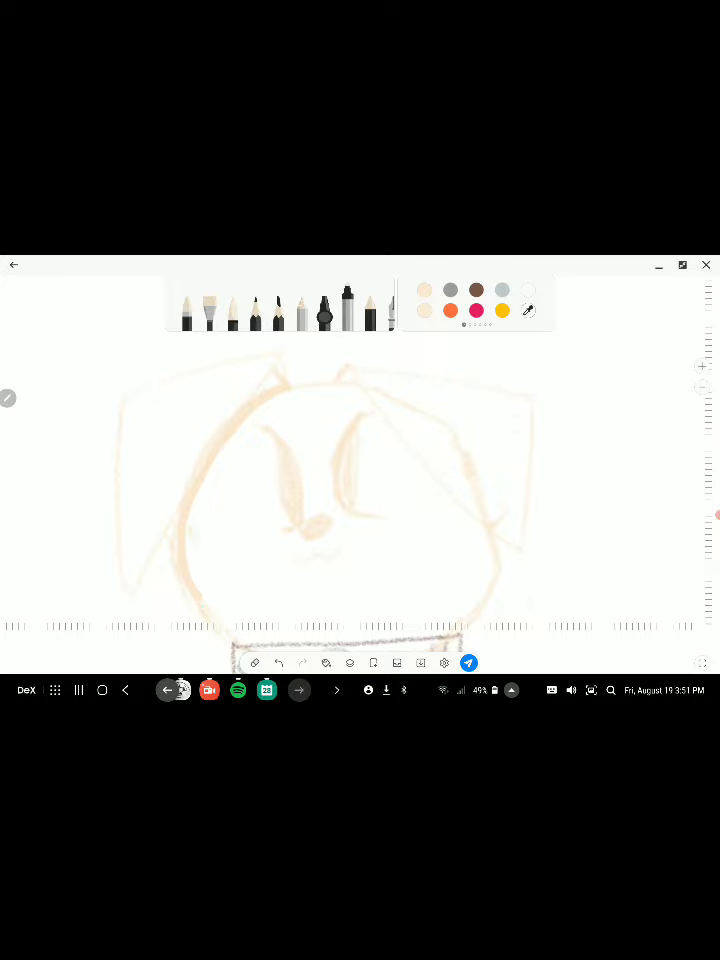
Extend the left side of the dog's head in light peach with a wavy cheek tuft down to the collar
scroll(205, 655, "up", 5)
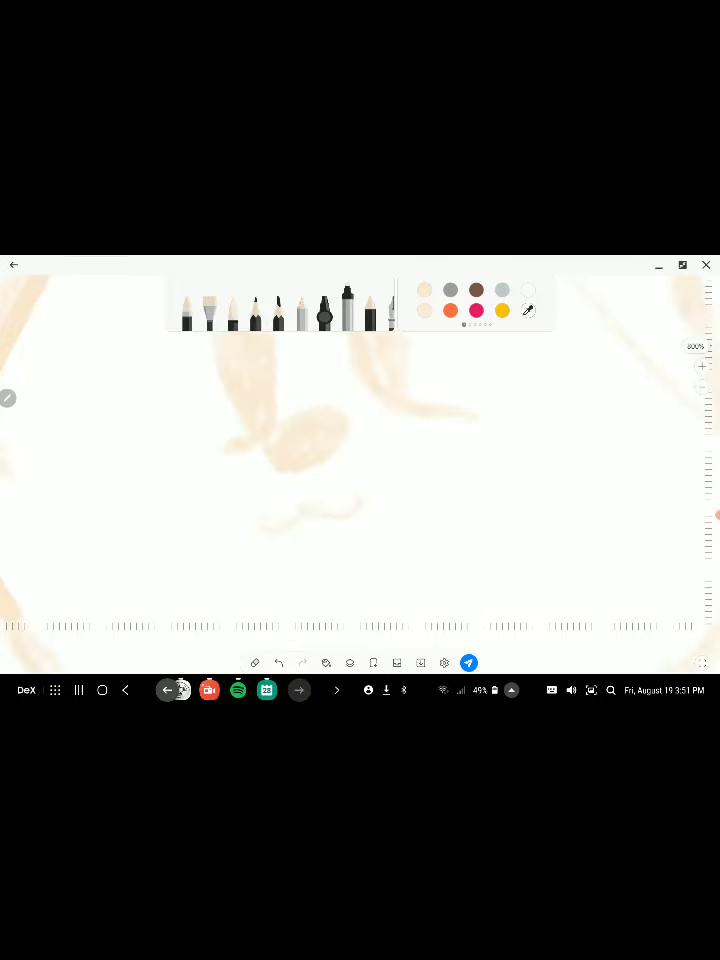
mouse_move(165, 440)
left_mouse_down()
mouse_move(130, 447)
mouse_move(95, 468)
mouse_move(150, 515)
mouse_move(205, 585)
left_mouse_up()
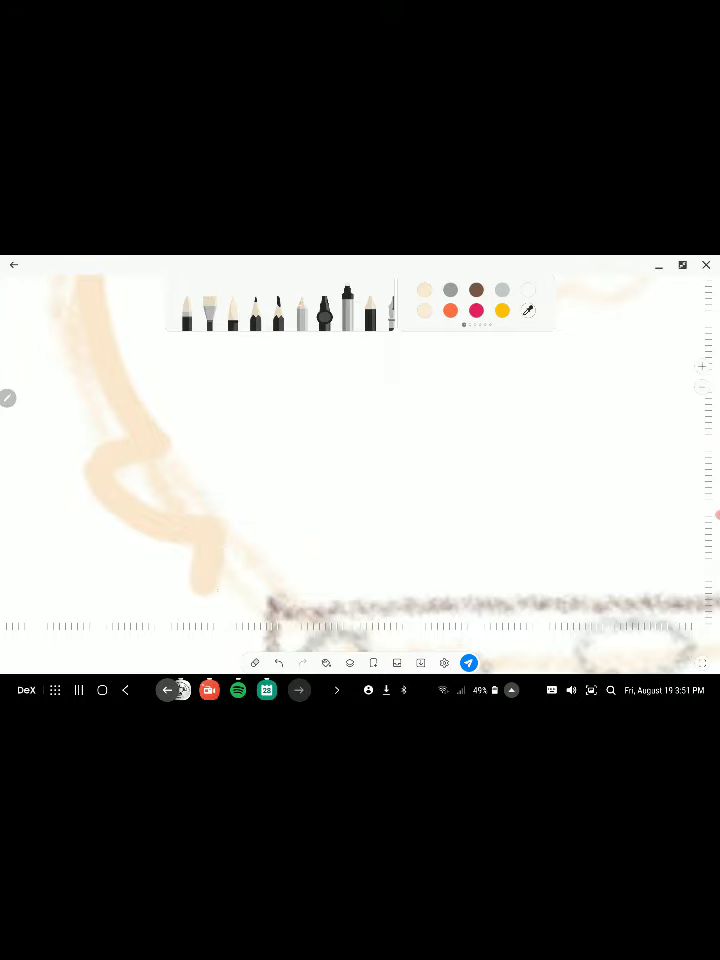
scroll(360, 450, "down", 6)
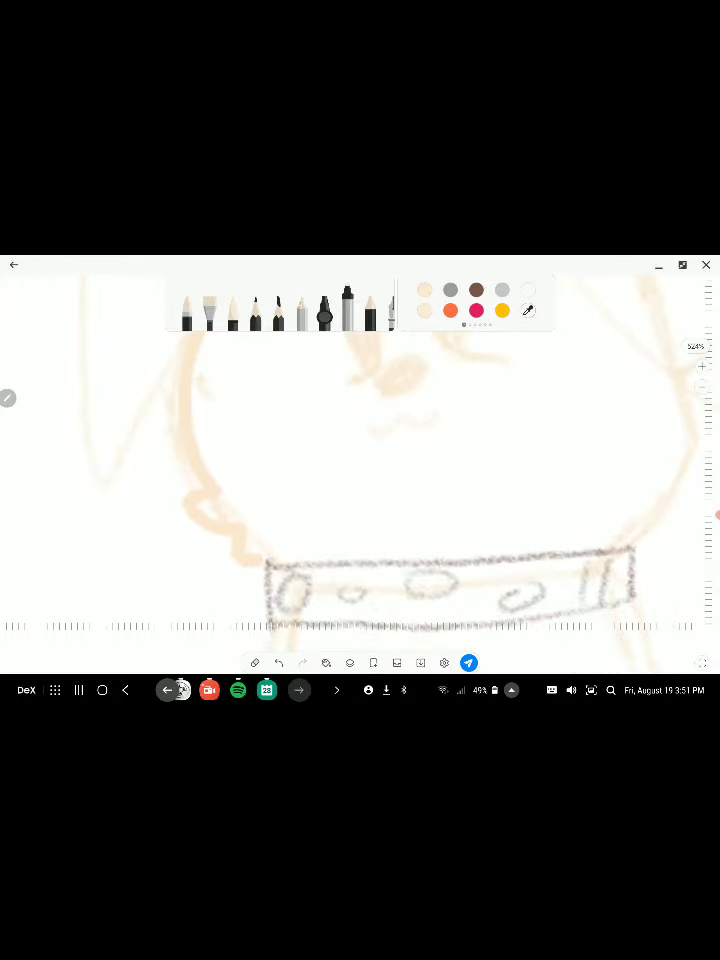
Trace the top of the head between the ears and the right cheek down to the collar in light peach
scroll(360, 450, "up", 5)
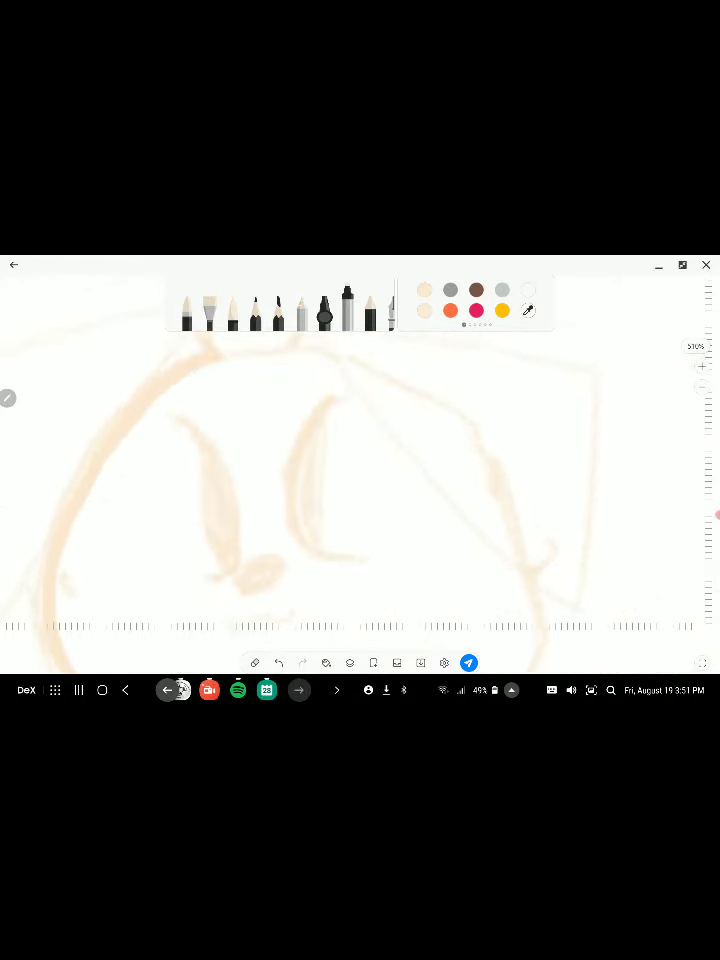
left_click_drag(219, 358, 268, 343)
scroll(360, 465, "down", 5)
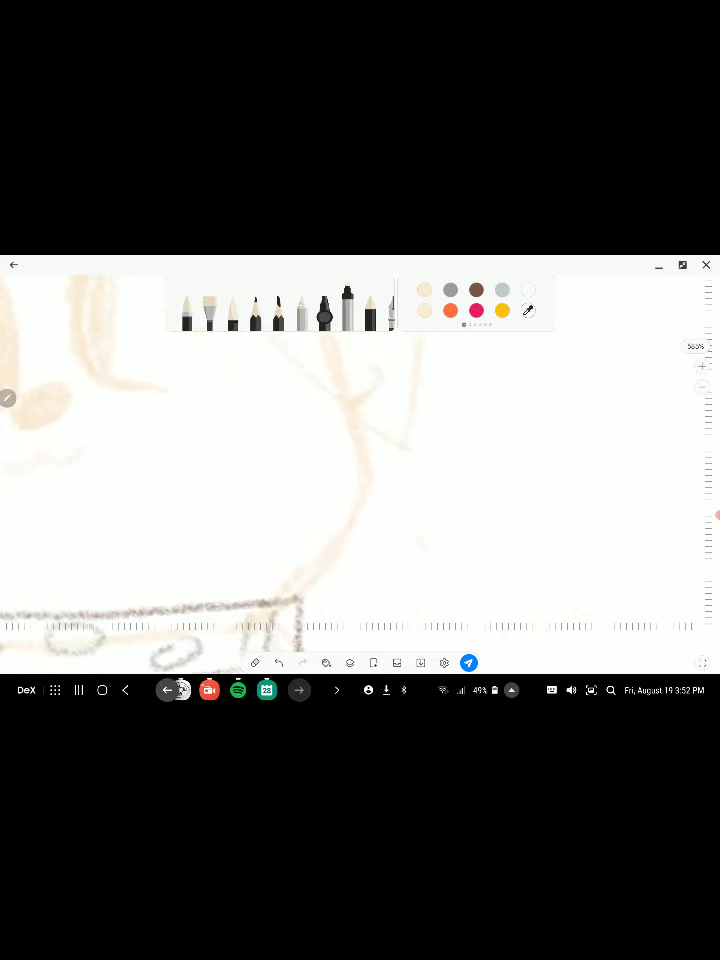
mouse_move(342, 380)
left_mouse_down()
mouse_move(368, 550)
mouse_move(348, 600)
left_mouse_up()
left_click_drag(350, 595, 304, 605)
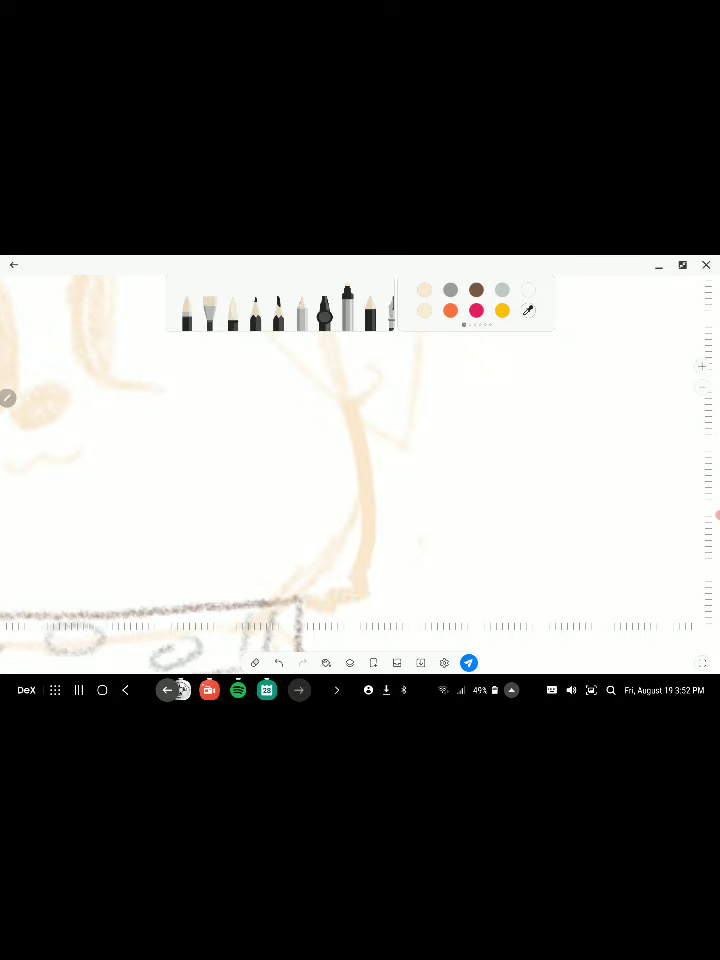
scroll(360, 465, "down", 5)
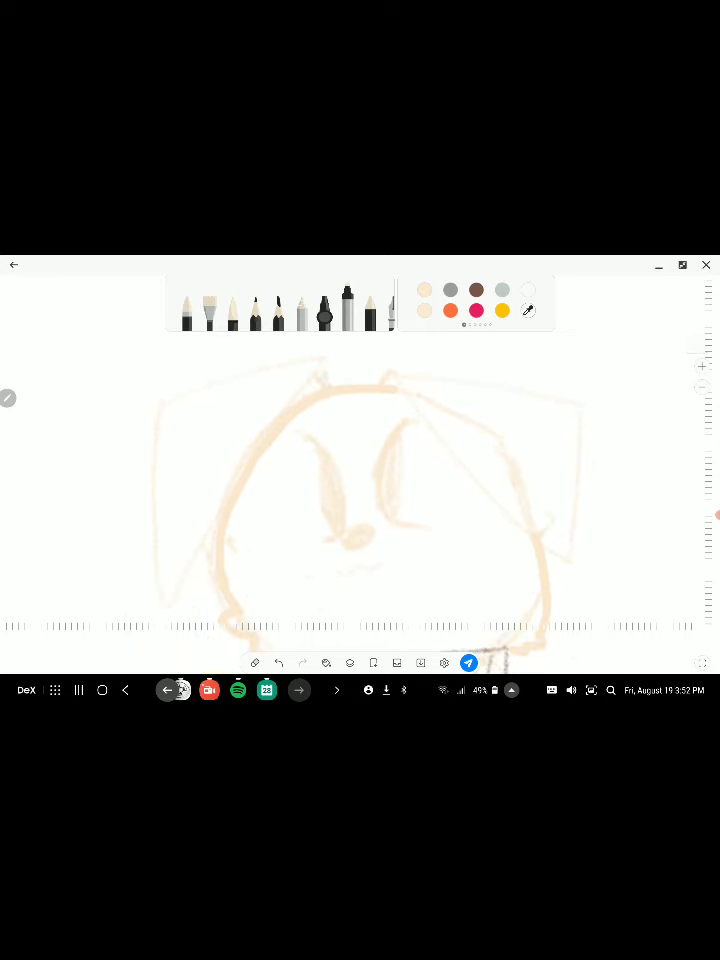
Outline the dog's left floppy ear in light peach along its inner, outer and upper edges
left_click_drag(320, 374, 163, 600)
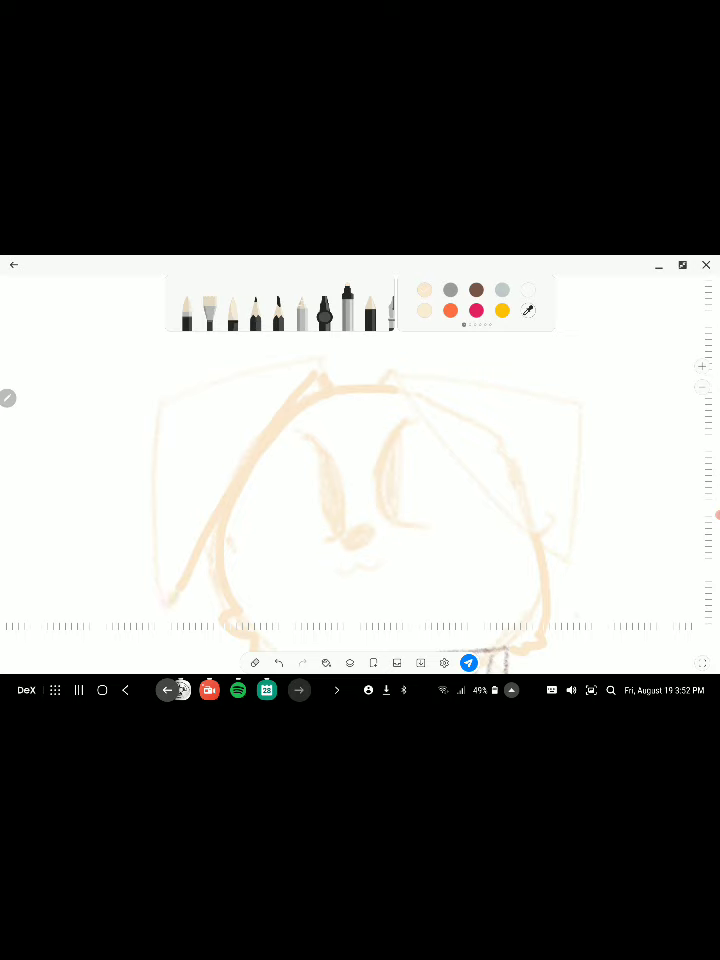
left_click_drag(152, 482, 170, 591)
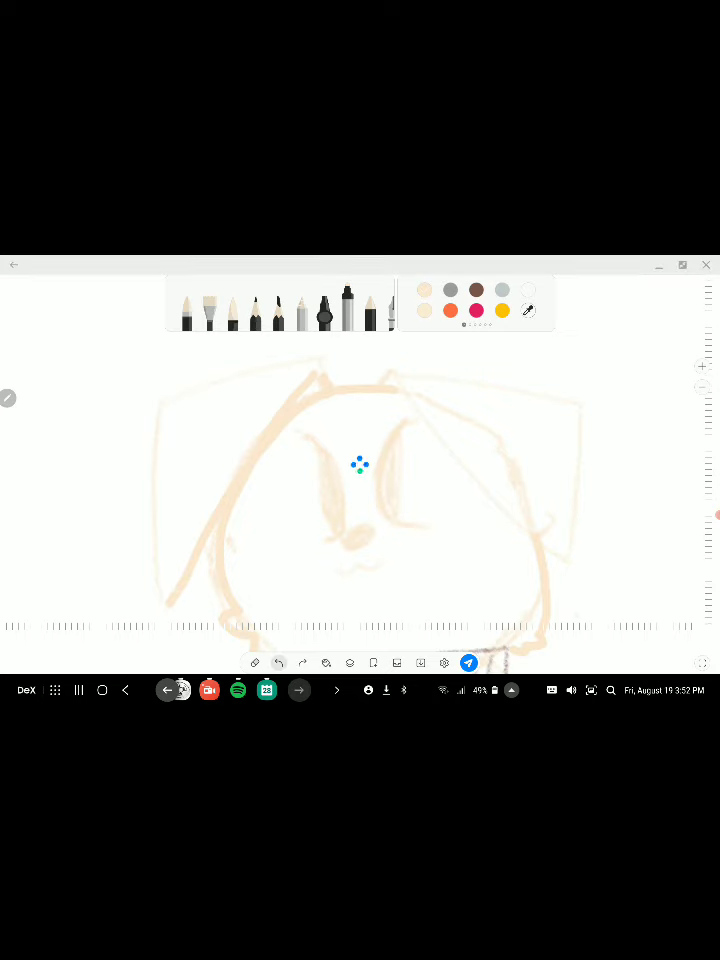
left_click_drag(160, 403, 158, 602)
left_click_drag(160, 403, 315, 351)
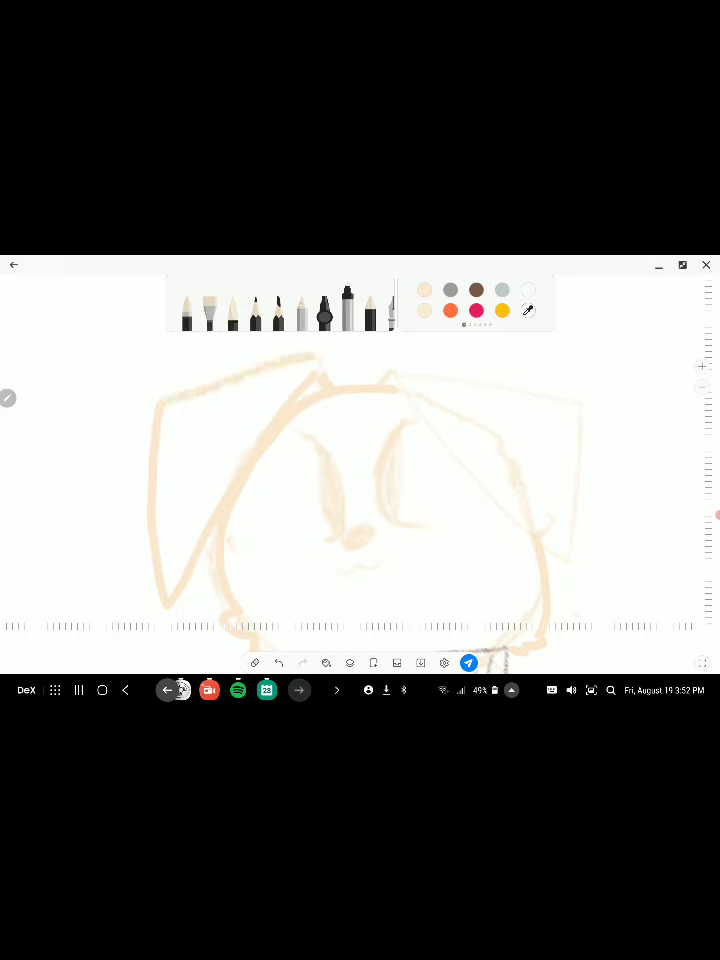
Trace the right ear with a straight inner edge and undo it, keeping only the short line joining it to the head
scroll(360, 470, "up", 3)
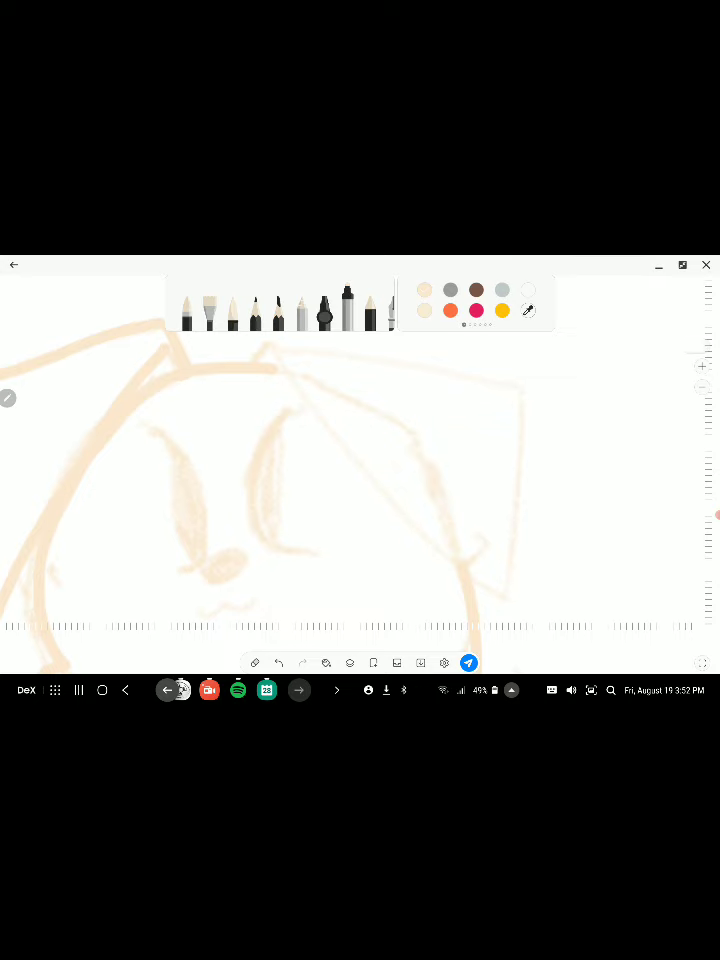
mouse_move(280, 366)
left_mouse_down()
mouse_move(432, 547)
mouse_move(480, 590)
left_mouse_up()
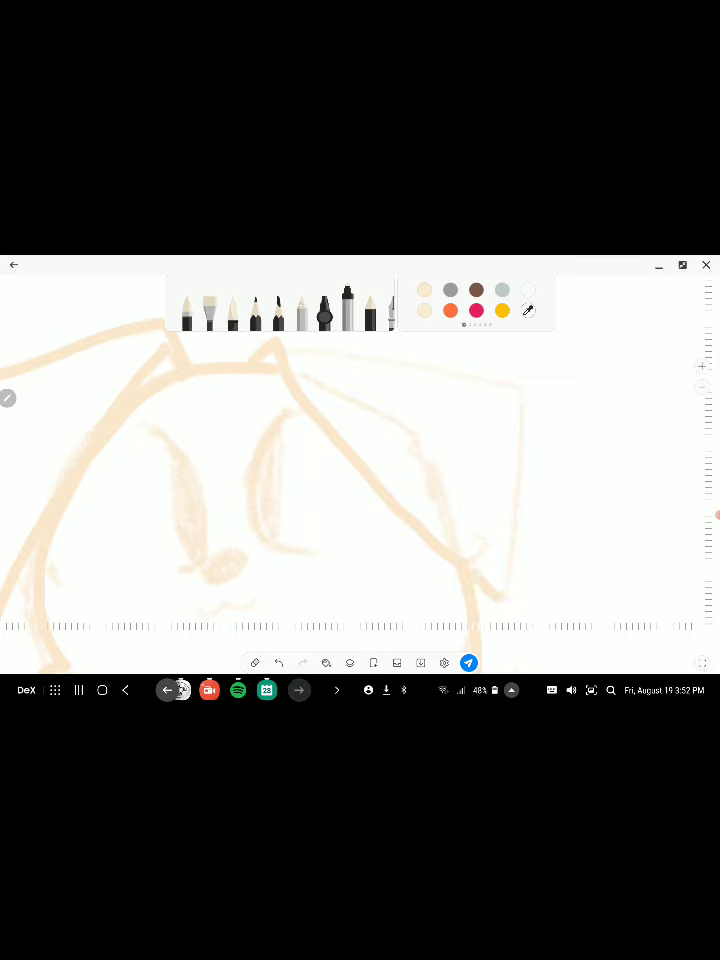
mouse_move(280, 342)
left_mouse_down()
mouse_move(519, 382)
mouse_move(528, 462)
mouse_move(500, 592)
left_mouse_up()
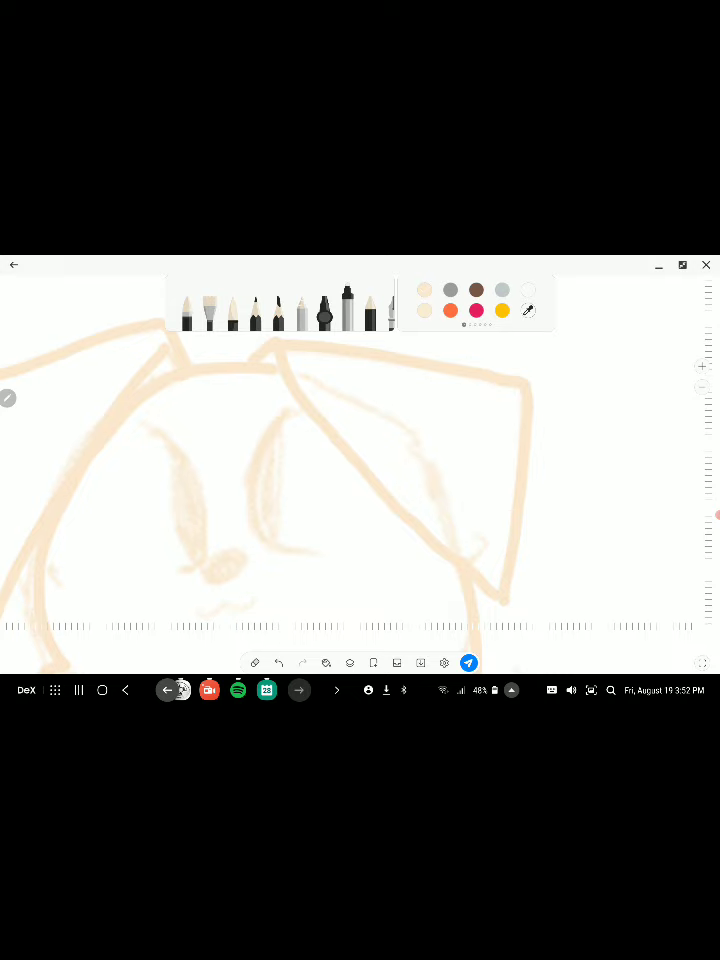
left_click_drag(400, 450, 297, 475)
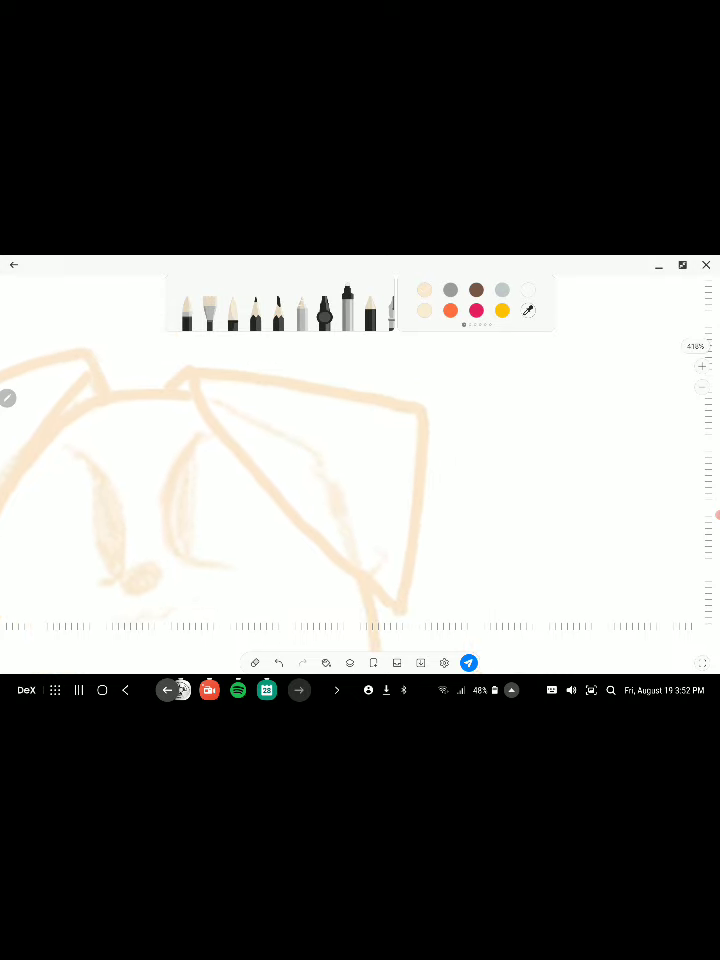
key("ctrl+z")
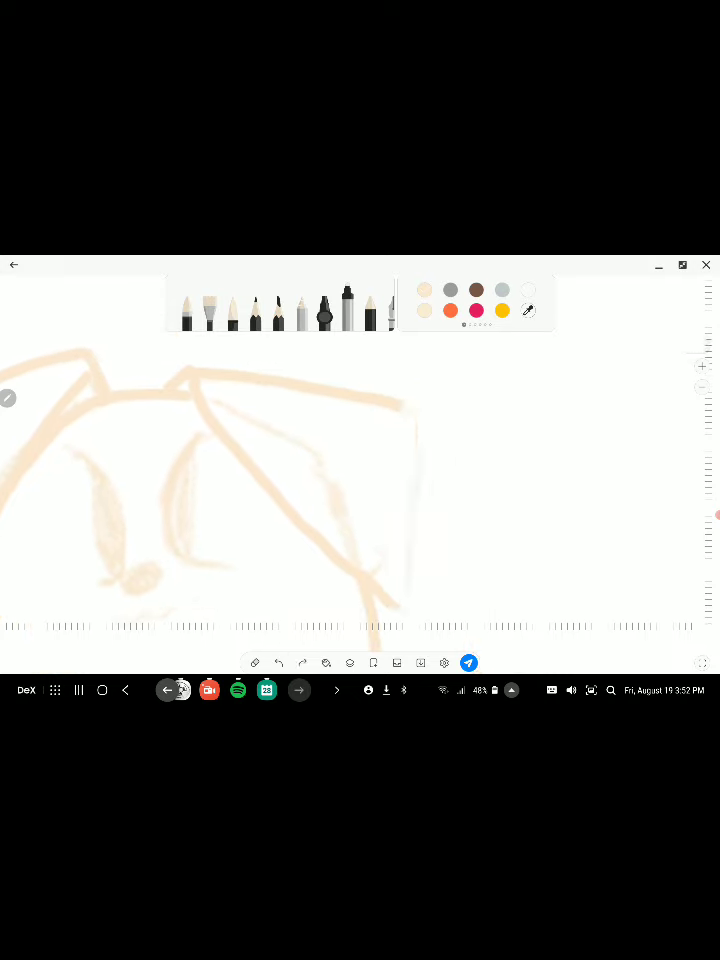
key("ctrl+z")
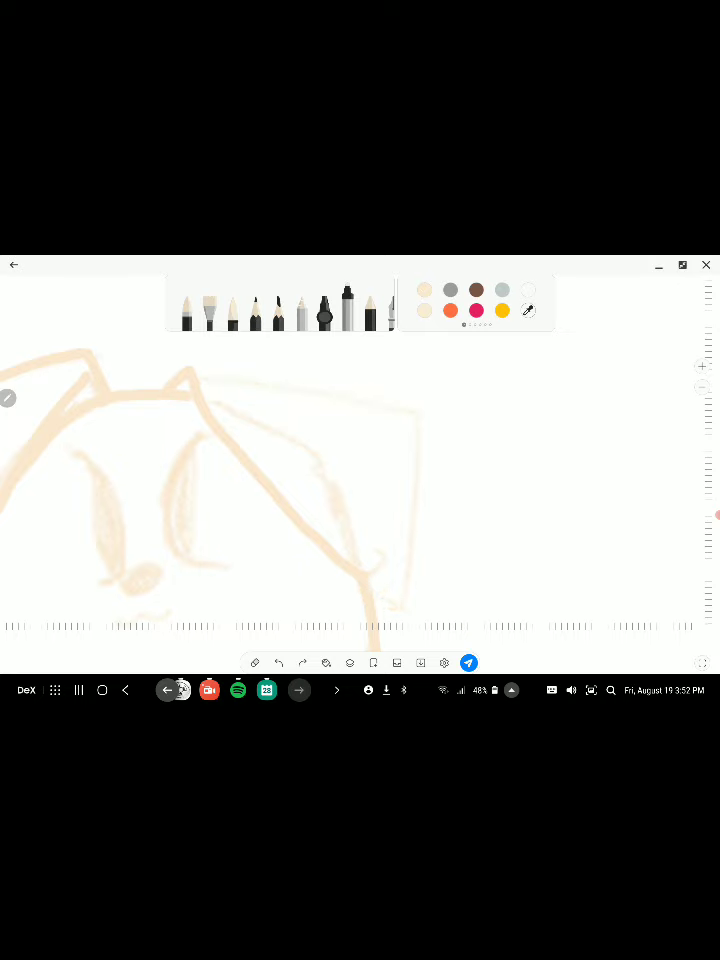
key("ctrl+z")
mouse_move(190, 375)
left_mouse_down()
mouse_move(290, 480)
mouse_move(430, 603)
left_mouse_up()
key("ctrl+z")
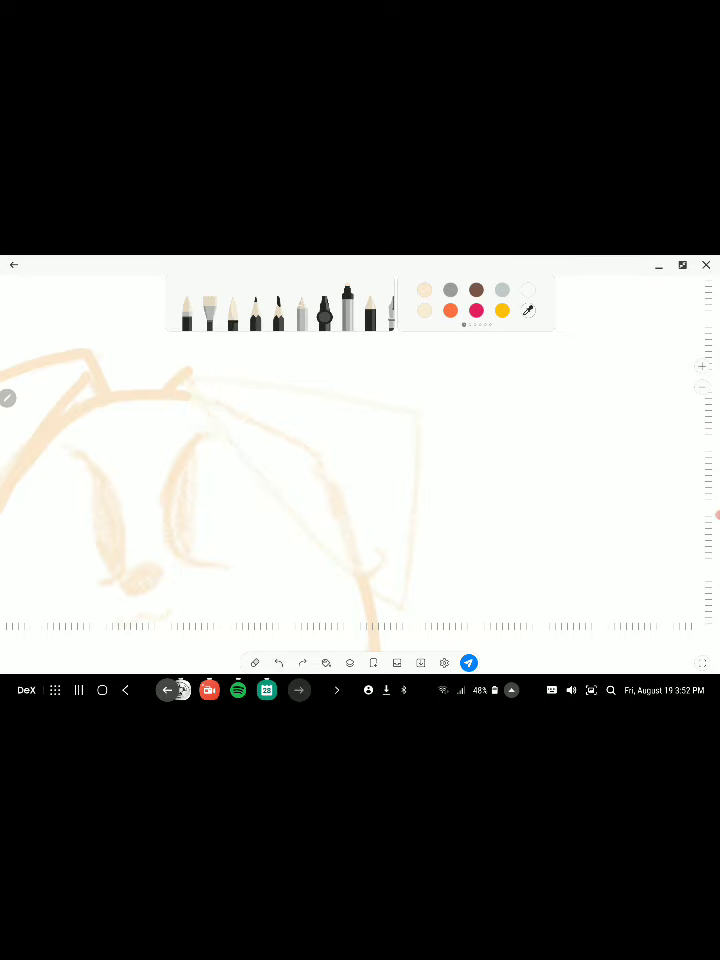
Redraw the right ear with a curved inner edge, undoing and replacing its upper and outer edges
left_click_drag(190, 375, 430, 603)
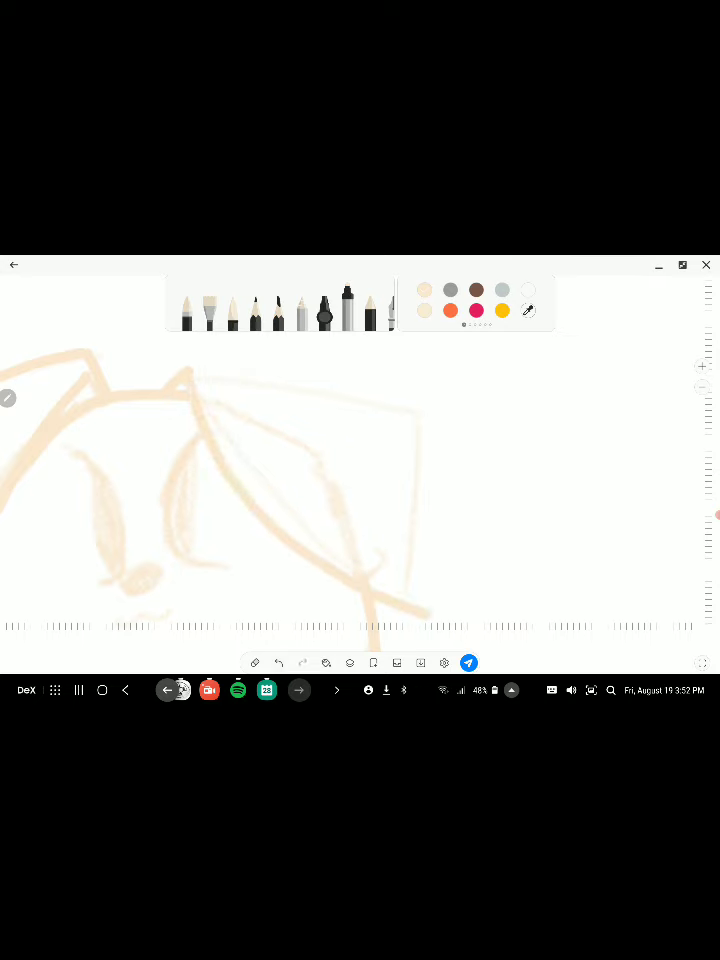
mouse_move(190, 370)
left_mouse_down()
mouse_move(403, 380)
mouse_move(428, 614)
left_mouse_up()
scroll(300, 470, "down", 5, "ctrl")
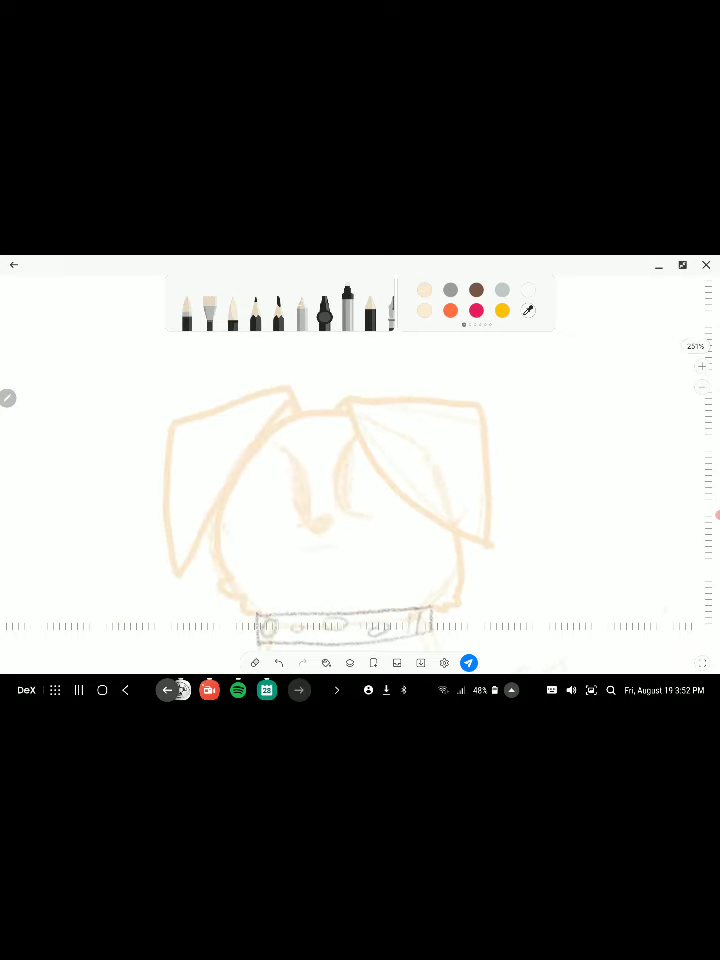
key("ctrl+z")
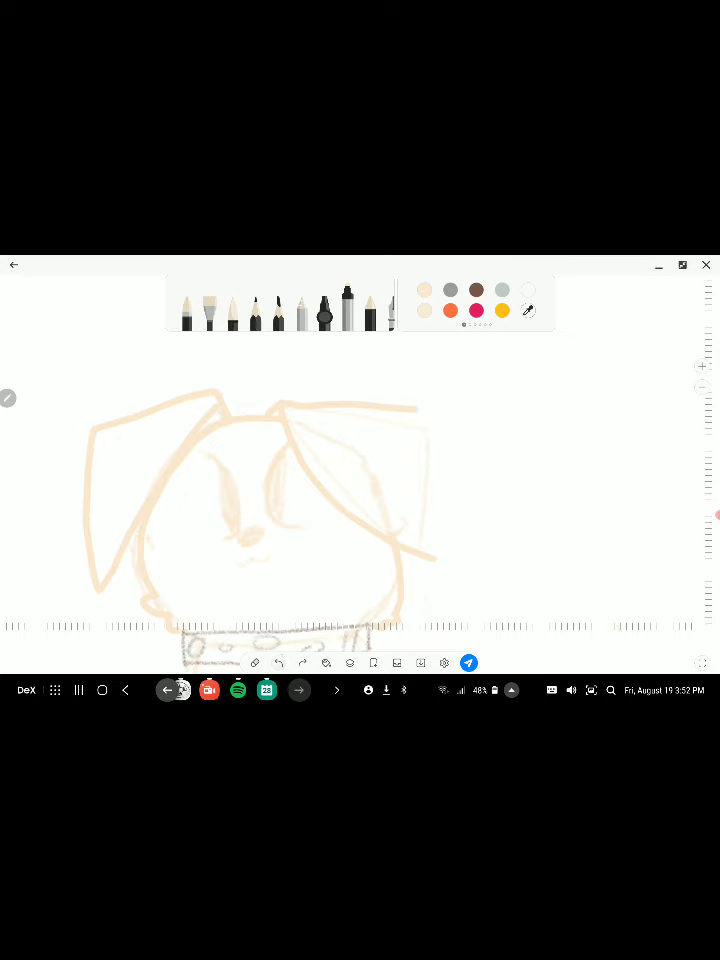
key("ctrl+z")
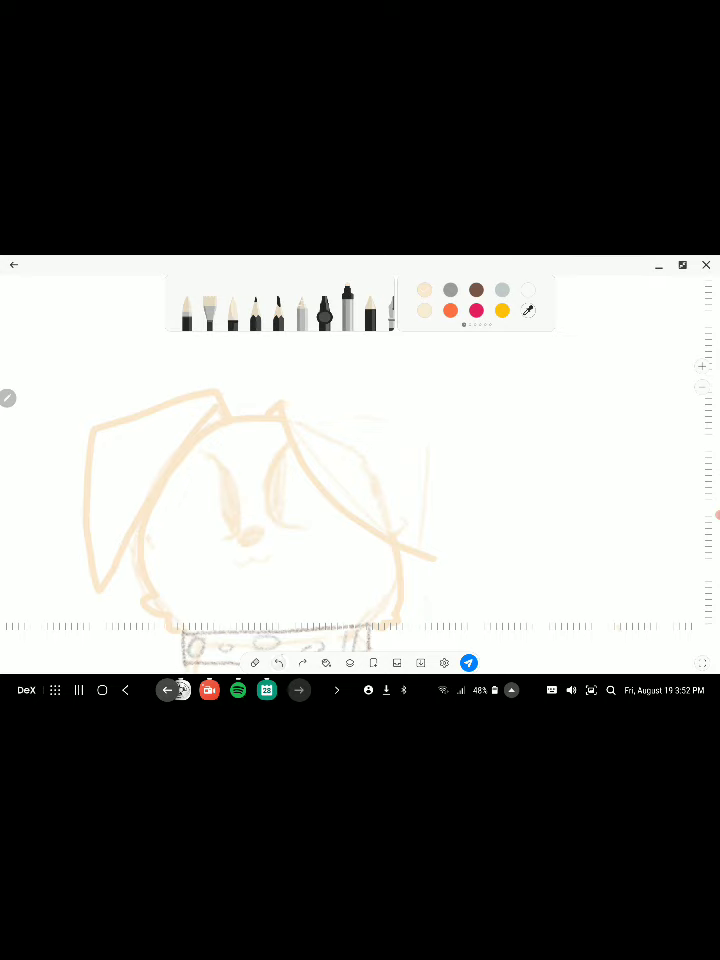
mouse_move(275, 405)
left_mouse_down()
mouse_move(410, 410)
mouse_move(430, 555)
left_mouse_up()
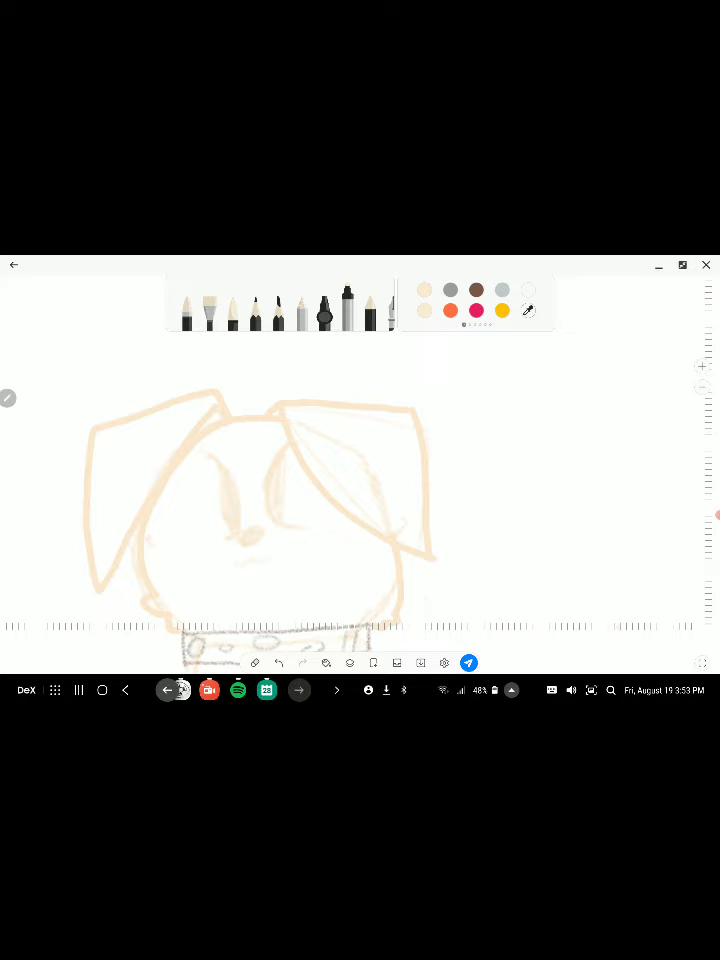
Try a grey stroke along the dog's left eye and undo it
scroll(300, 500, "up", 5)
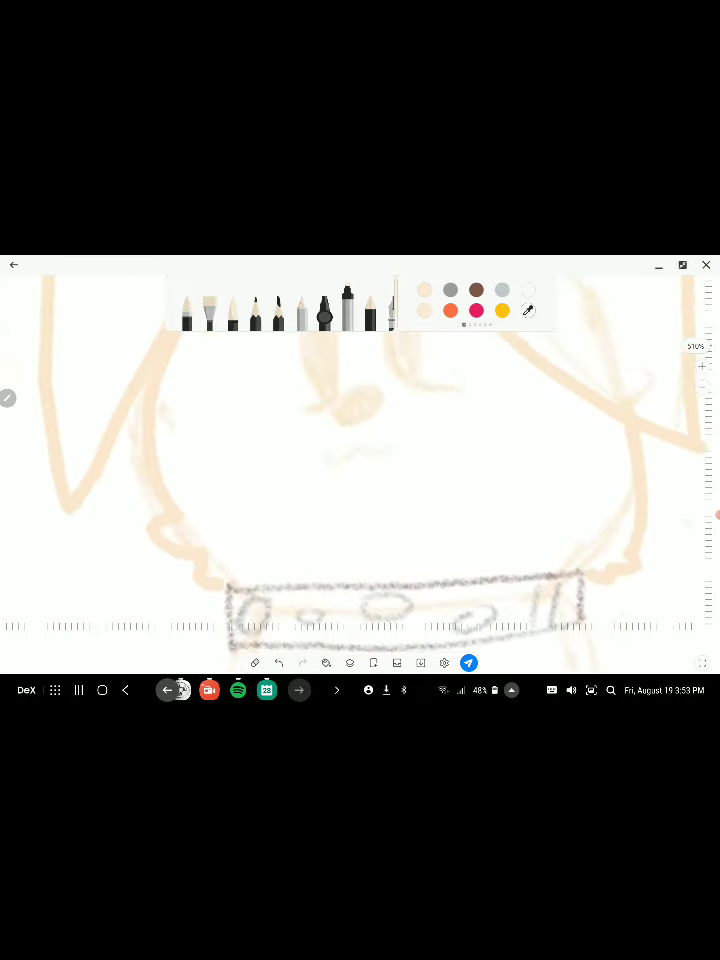
scroll(360, 460, "up", 3)
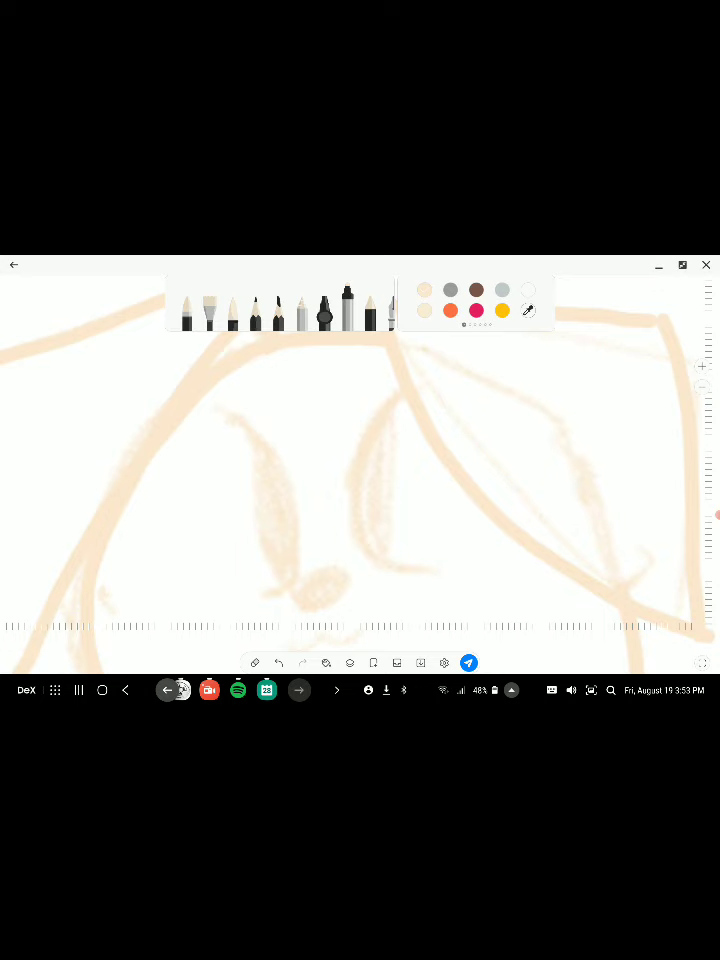
left_click(450, 290)
mouse_move(212, 407)
left_mouse_down()
mouse_move(274, 450)
mouse_move(309, 561)
mouse_move(266, 600)
left_mouse_up()
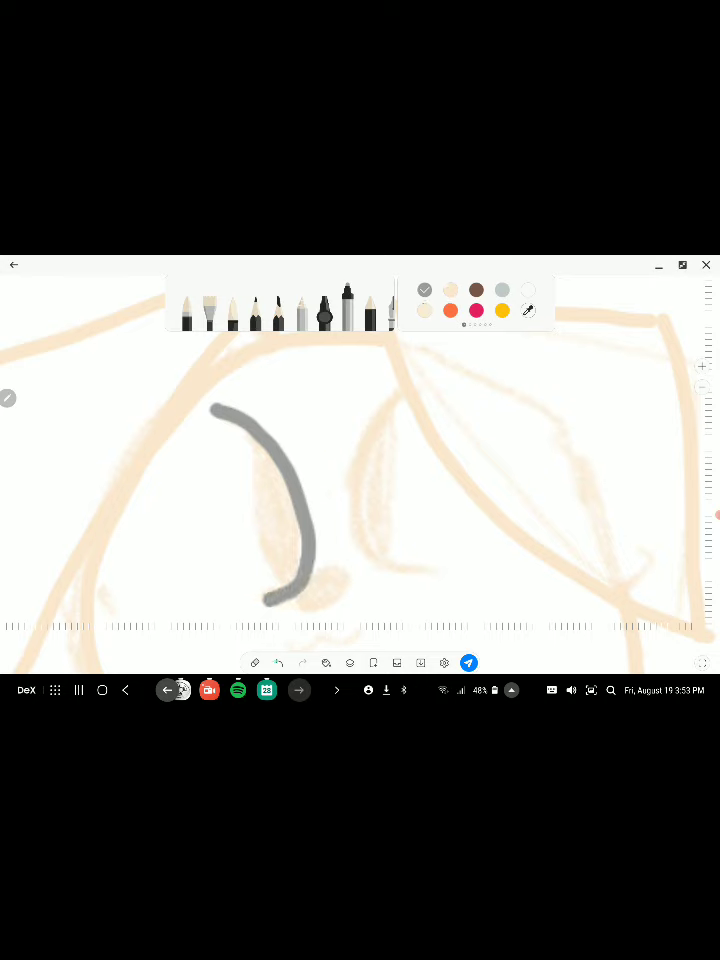
key("ctrl+z")
Set the marker colour to a custom black
scroll(476, 300, "down", 4)
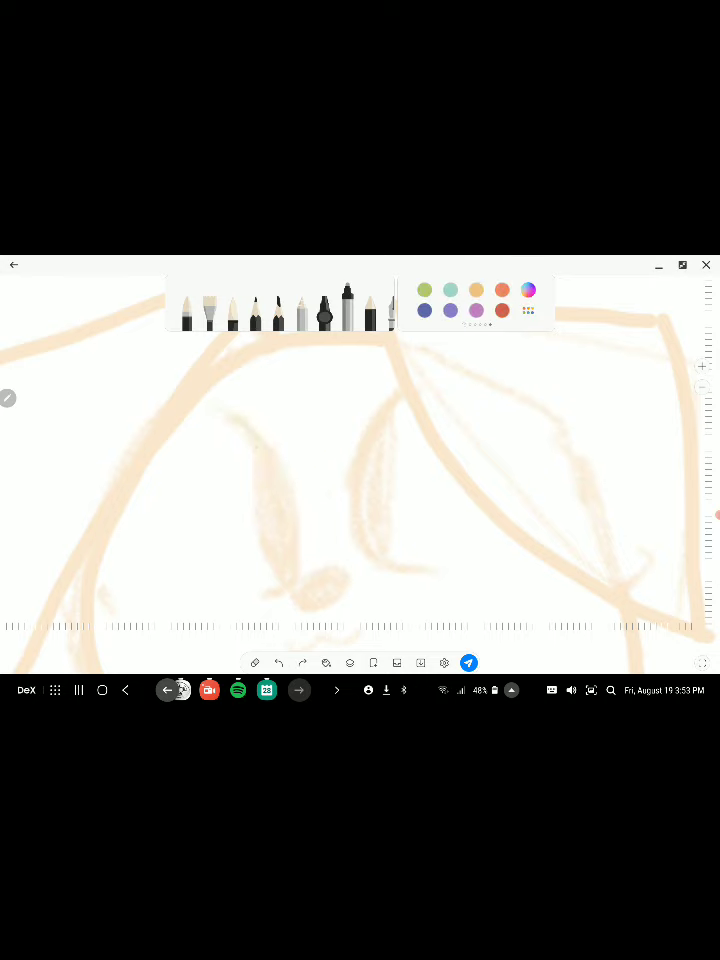
scroll(476, 300, "down", 1)
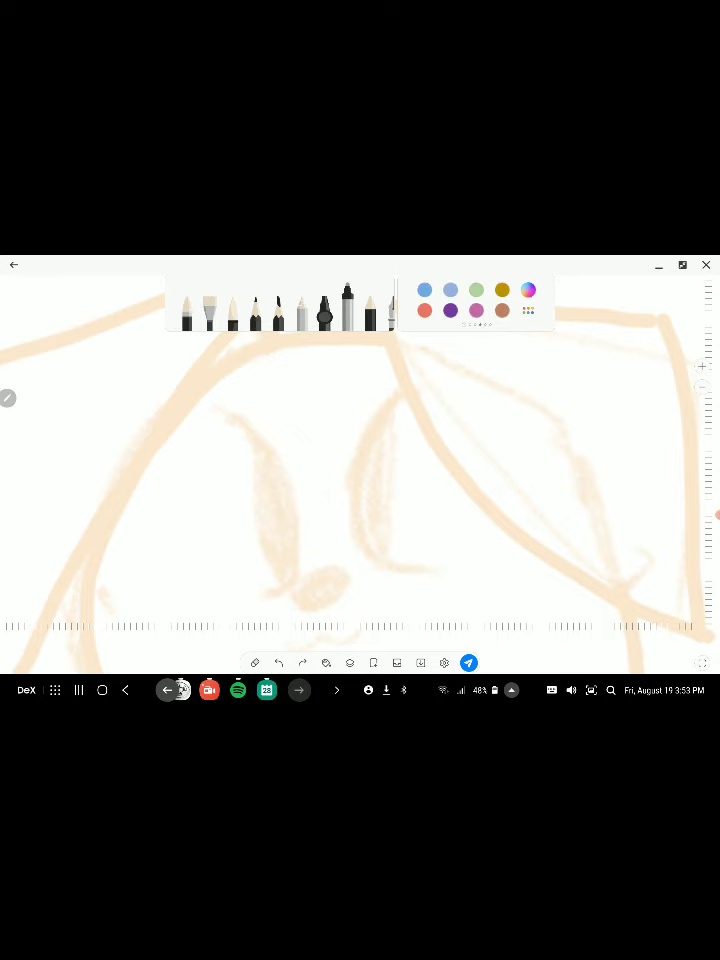
scroll(476, 300, "down", 1)
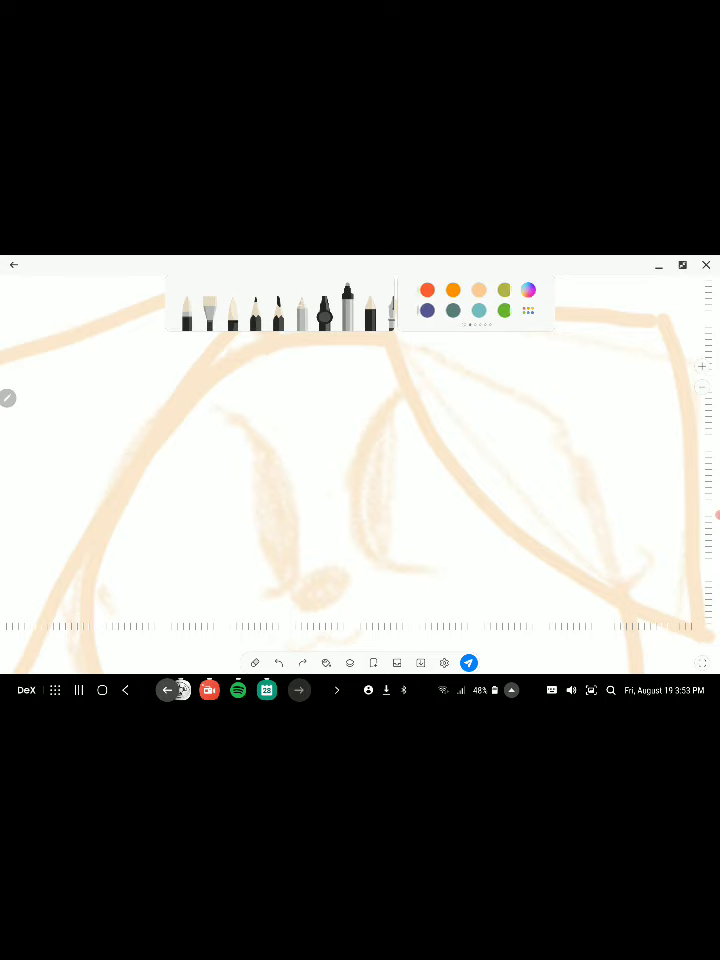
scroll(476, 300, "up", 1)
scroll(476, 300, "down", 4)
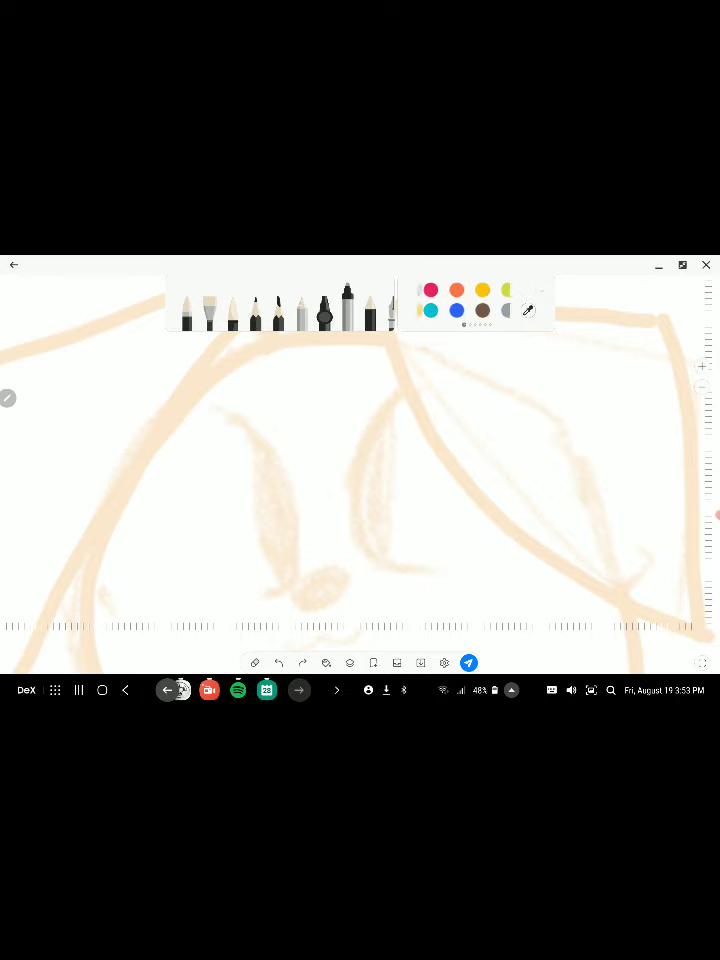
left_click(528, 290)
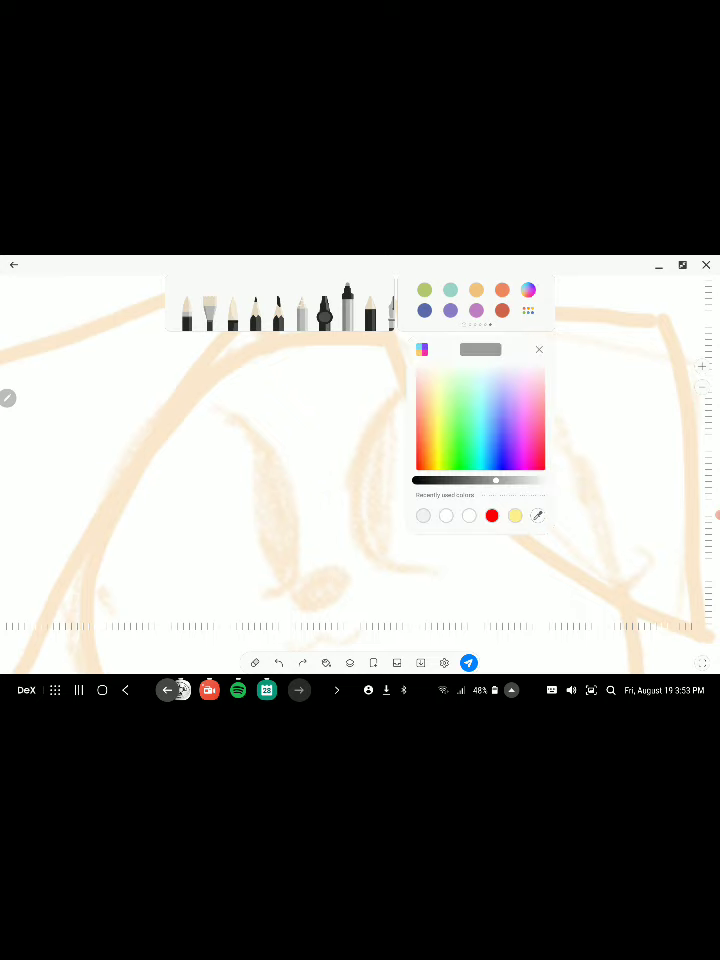
left_click_drag(497, 480, 420, 480)
key("Escape")
Draw both eyes as black curves opening outward, undoing the left eye's extra outer edge and the first overlong right-eye stroke
mouse_move(224, 414)
left_mouse_down()
mouse_move(289, 476)
mouse_move(300, 561)
mouse_move(272, 588)
left_mouse_up()
mouse_move(248, 422)
left_mouse_down()
mouse_move(278, 565)
mouse_move(288, 578)
left_mouse_up()
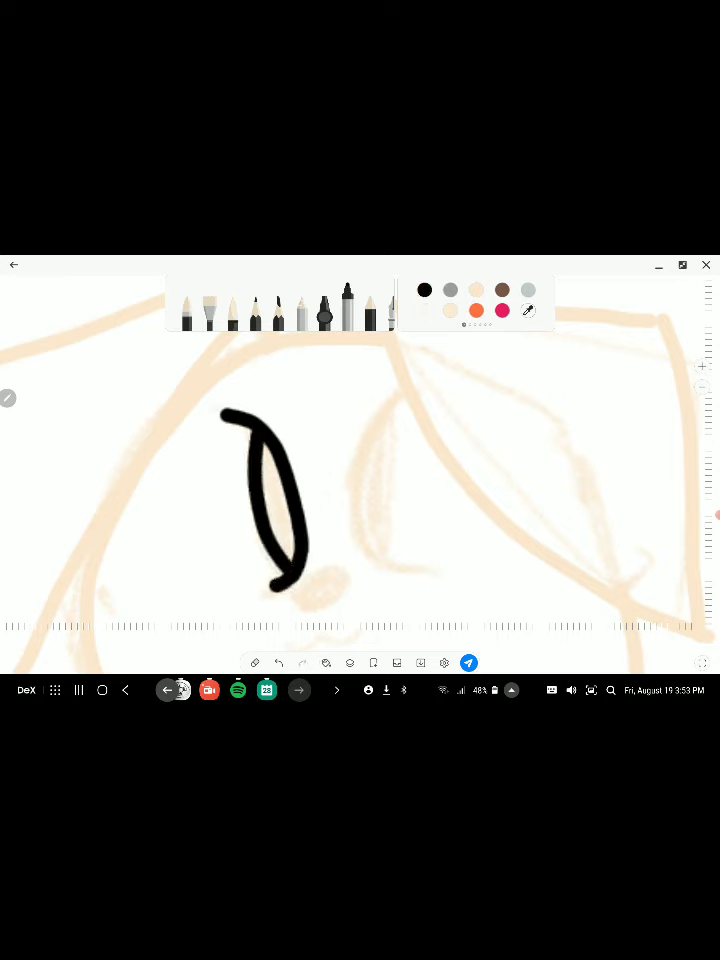
mouse_move(405, 393)
left_mouse_down()
mouse_move(354, 470)
mouse_move(362, 545)
mouse_move(487, 624)
left_mouse_up()
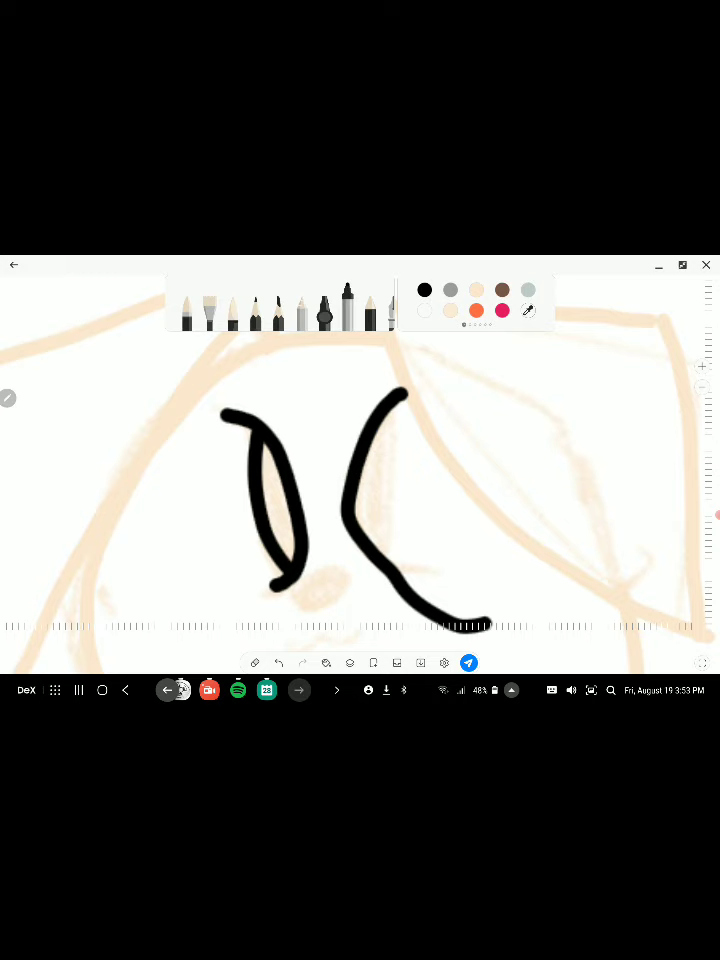
key("ctrl+z")
key("ctrl+z")
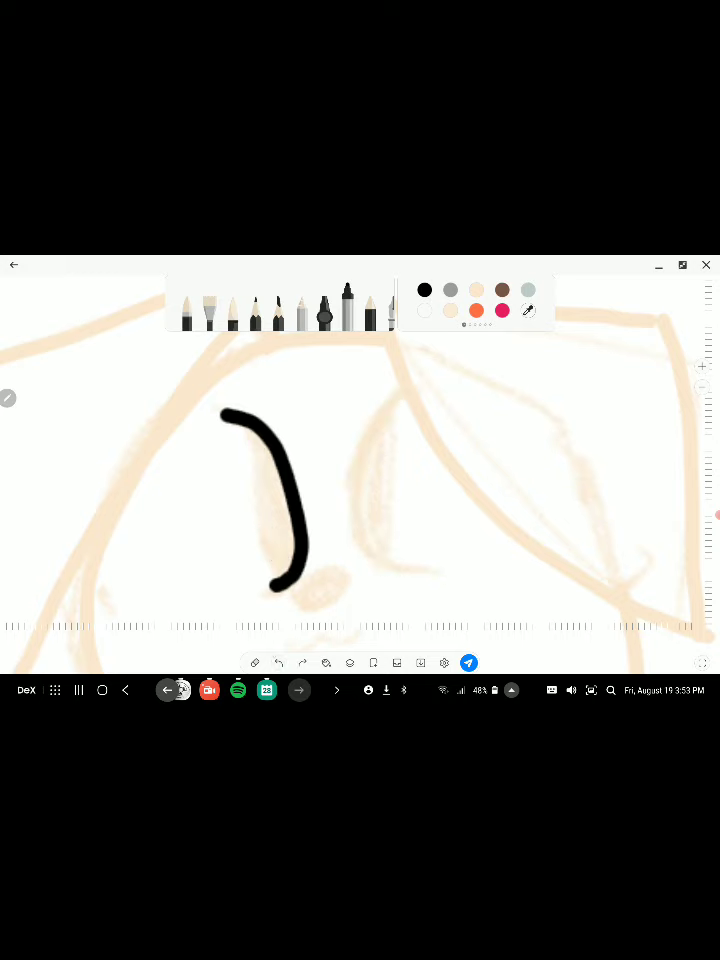
left_click_drag(231, 579, 285, 583)
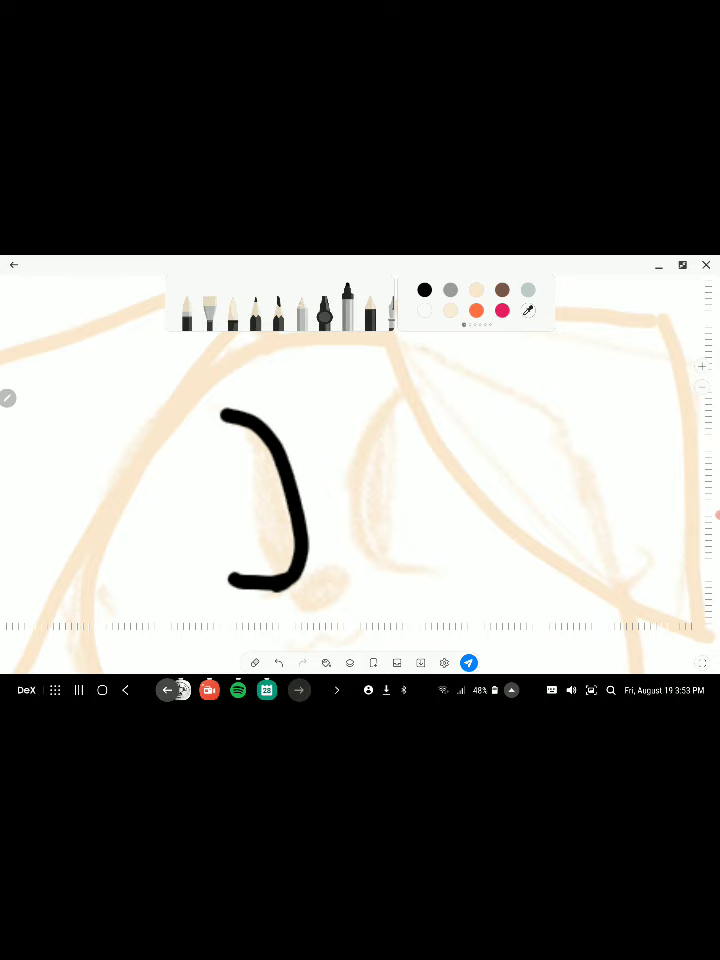
mouse_move(407, 395)
left_mouse_down()
mouse_move(352, 540)
mouse_move(437, 575)
left_mouse_up()
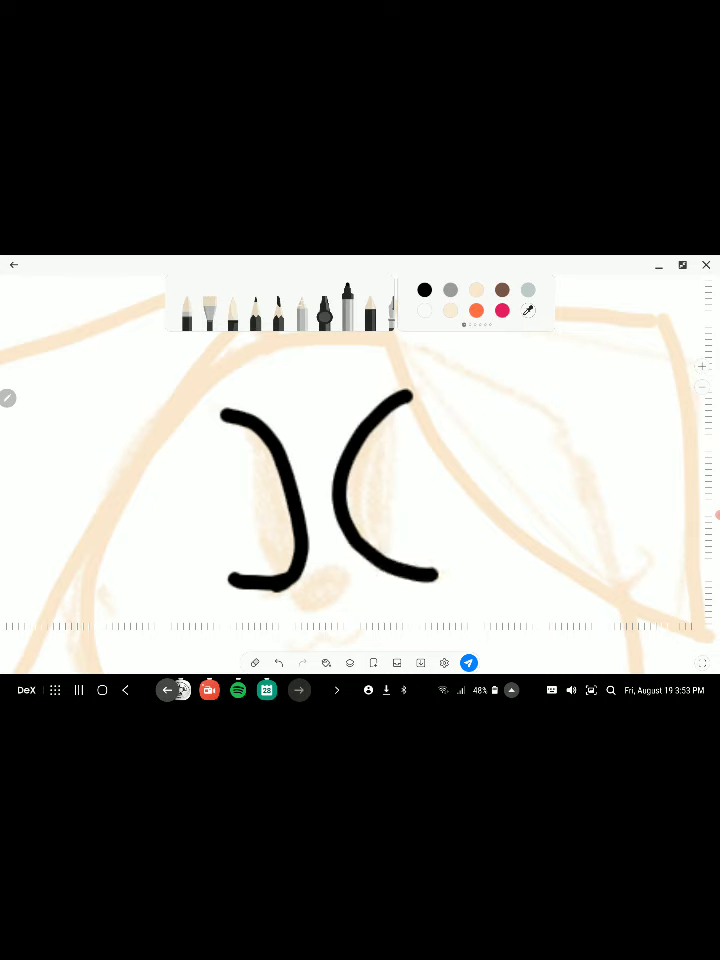
Add the right pupil's outer edge and extend both eyes' lower lids outward, replacing the left eye's closed outline with a short upper lid
left_click_drag(404, 398, 372, 545)
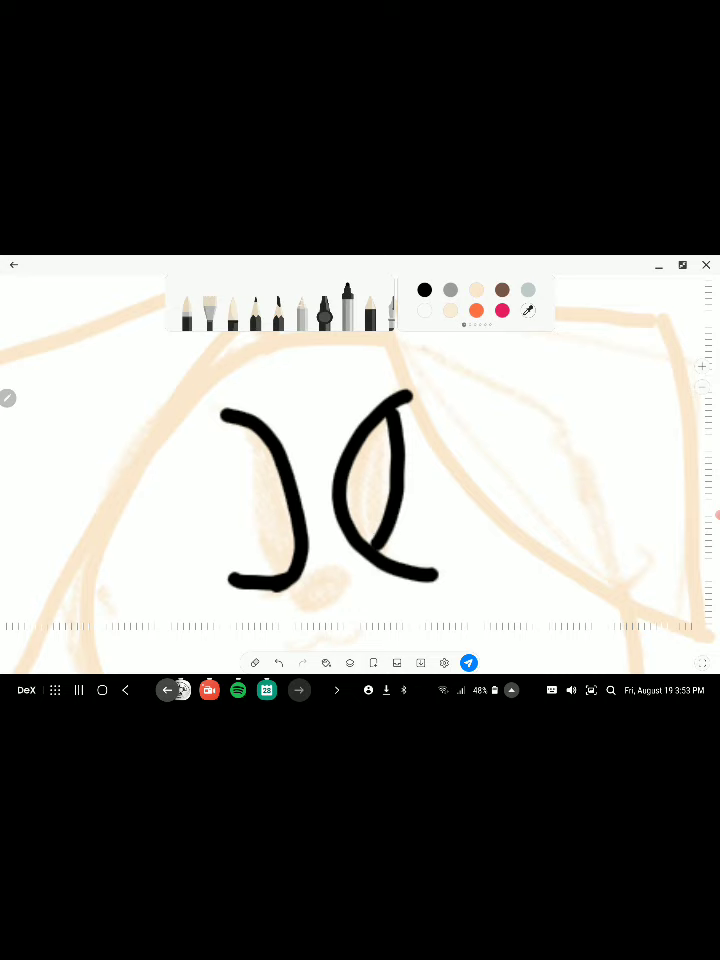
left_click_drag(420, 572, 525, 548)
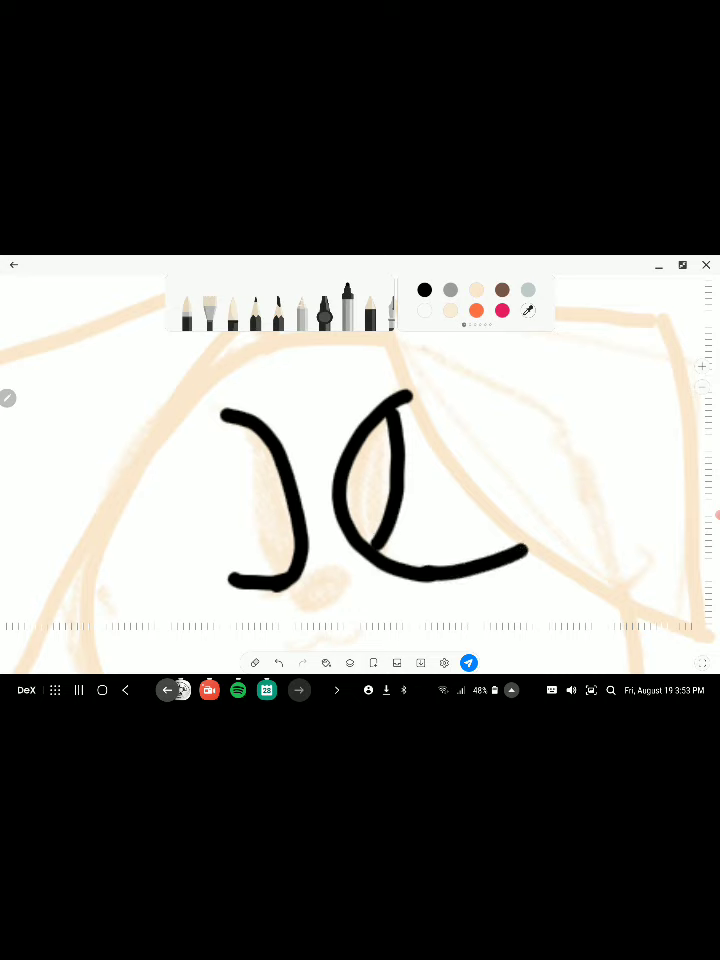
left_click_drag(232, 412, 258, 578)
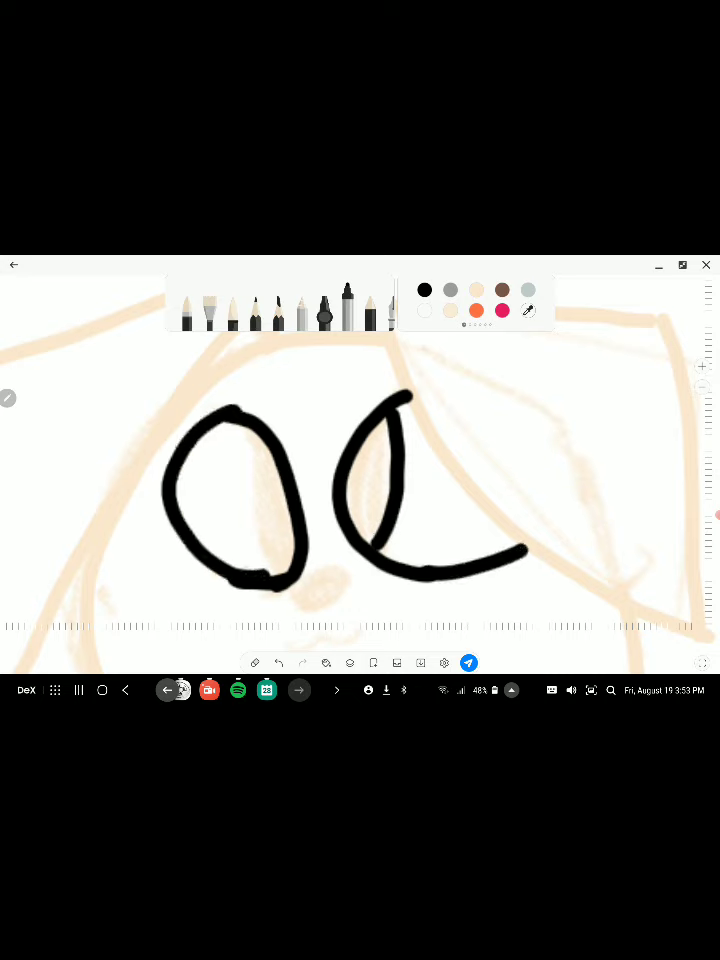
key("ctrl+z")
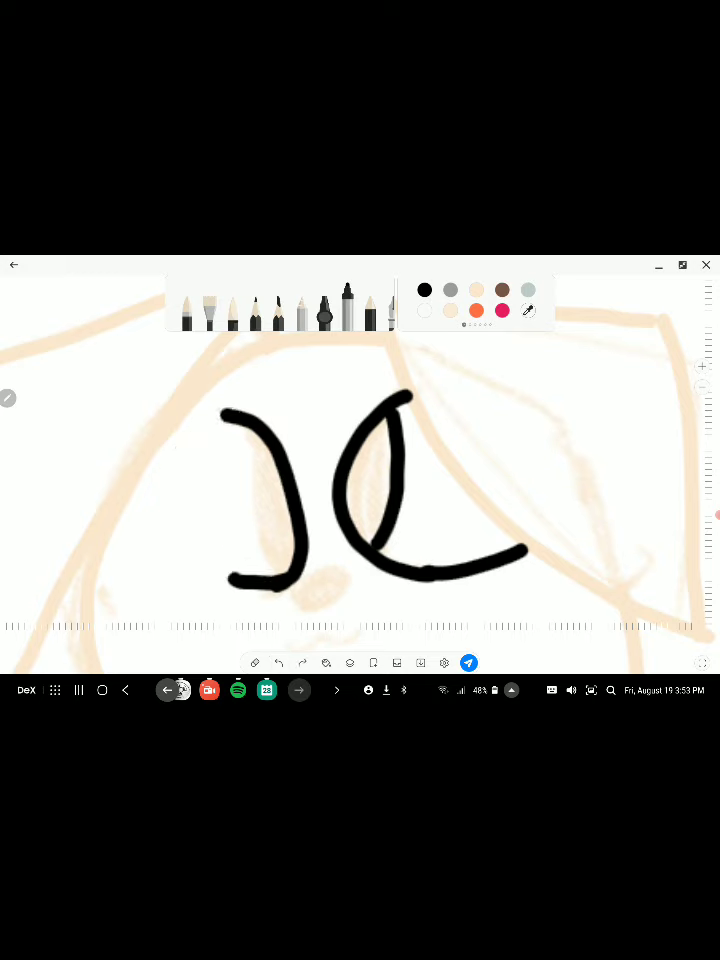
left_click_drag(182, 404, 240, 410)
mouse_move(240, 578)
left_mouse_down()
mouse_move(197, 574)
mouse_move(122, 545)
left_mouse_up()
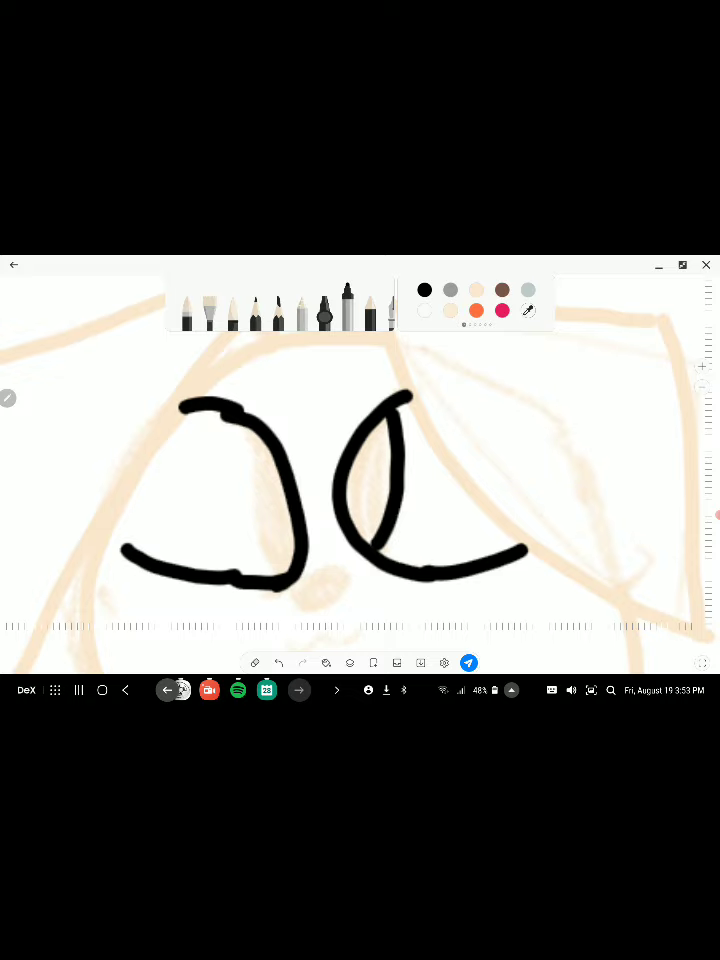
Thicken the left eye's upper and lower lid lines in black to smooth the joins between strokes
scroll(272, 356, "up", 3)
mouse_move(203, 462)
left_mouse_down()
mouse_move(185, 468)
mouse_move(245, 478)
left_mouse_up()
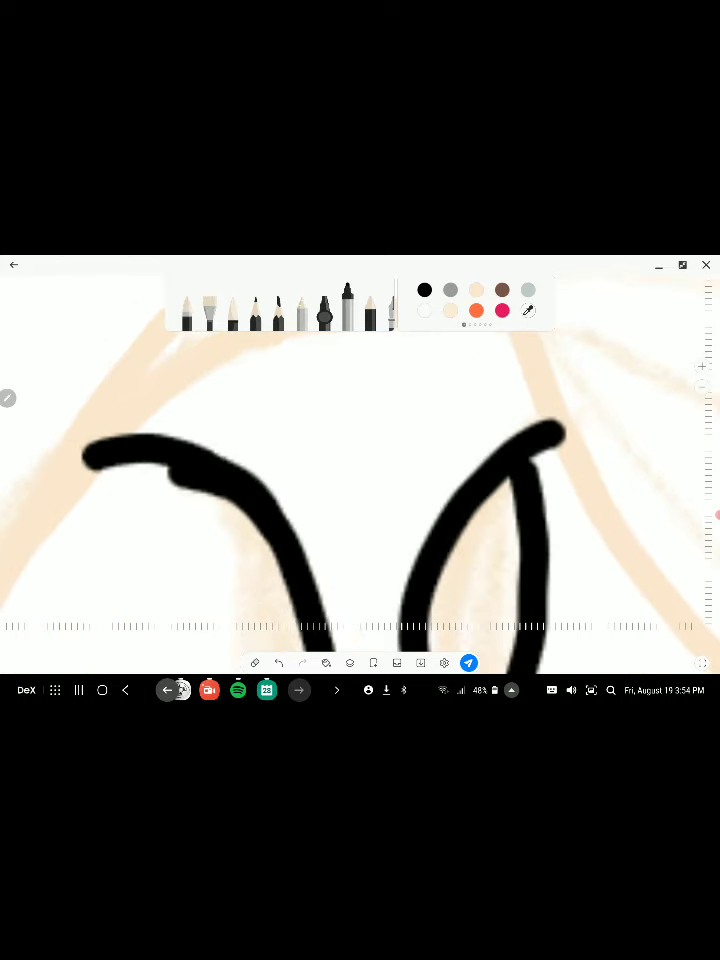
scroll(360, 460, "down", 5)
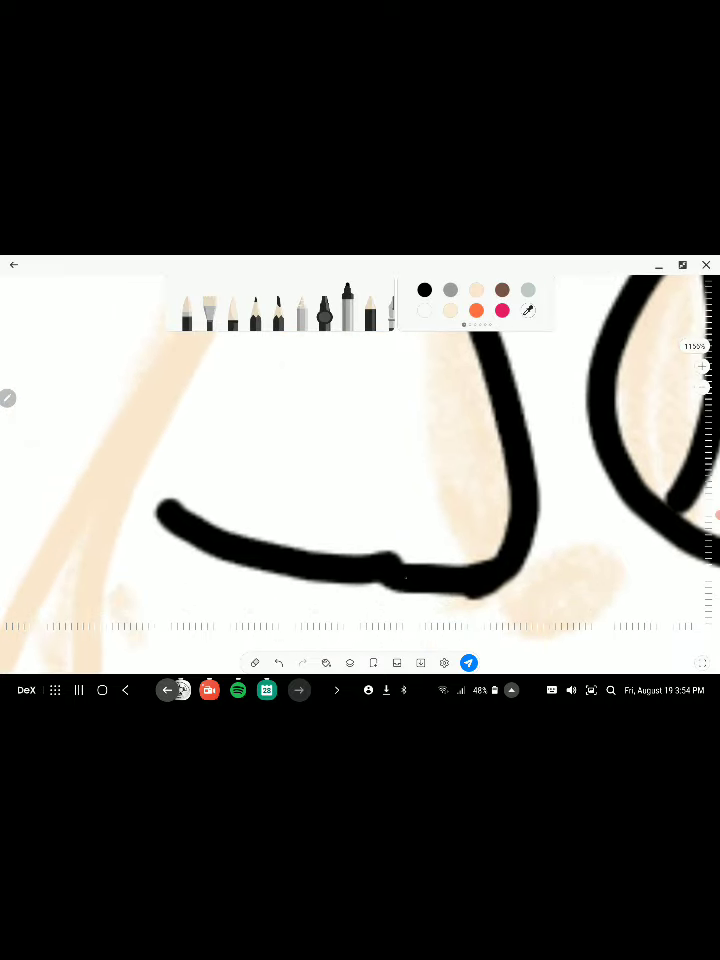
left_click_drag(405, 578, 165, 515)
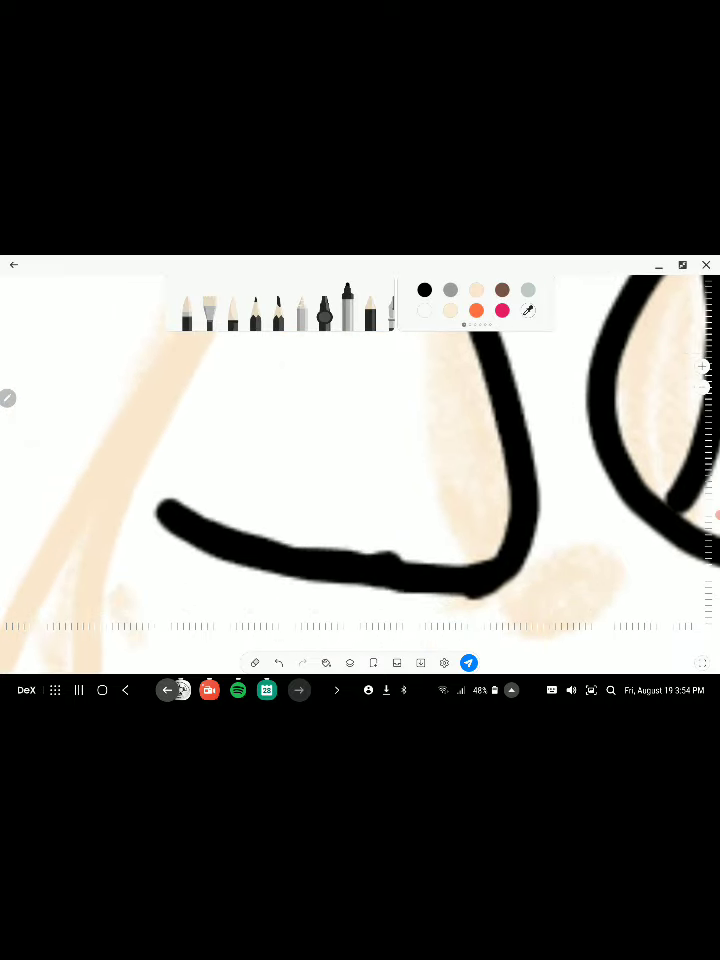
scroll(360, 460, "up", 5)
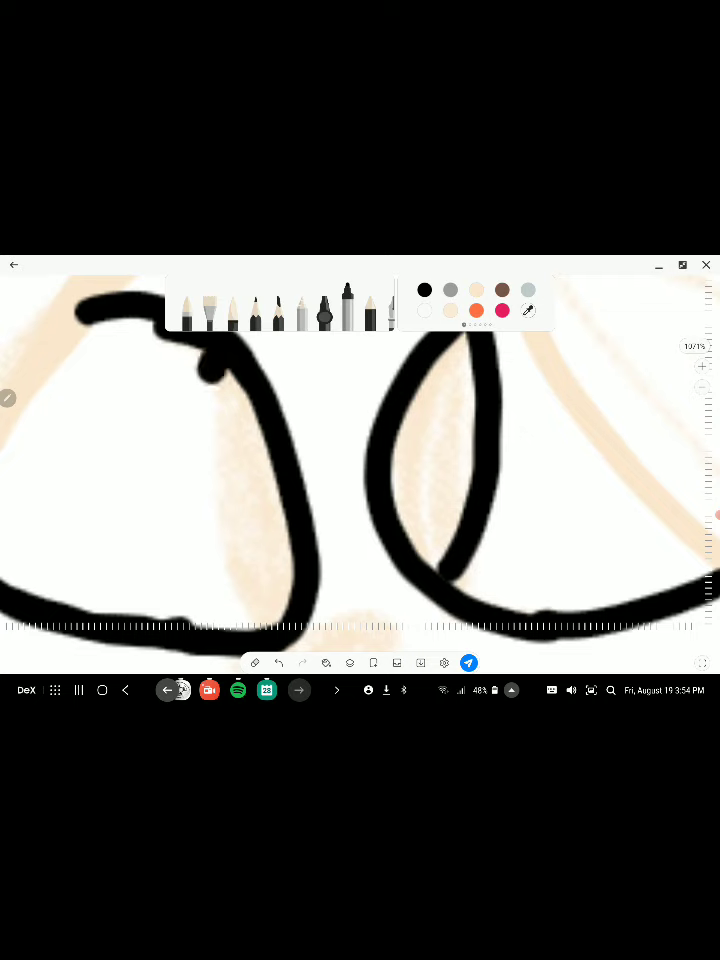
Draw the left pupil's outer edge and fill both pupils solid black
left_click_drag(215, 360, 255, 620)
mouse_move(225, 345)
left_mouse_down()
mouse_move(216, 450)
mouse_move(230, 590)
mouse_move(262, 580)
mouse_move(285, 545)
left_mouse_up()
mouse_move(230, 560)
left_mouse_down()
mouse_move(195, 370)
mouse_move(180, 340)
mouse_move(183, 300)
mouse_move(200, 390)
left_mouse_up()
left_click_drag(258, 420, 280, 525)
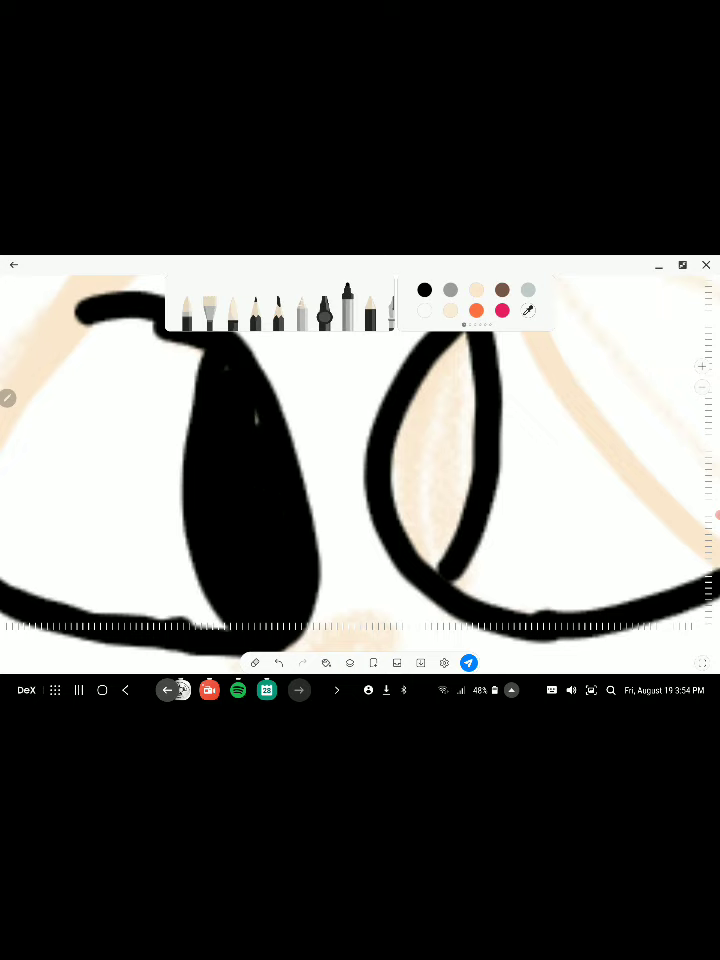
mouse_move(432, 378)
left_mouse_down()
mouse_move(415, 470)
mouse_move(420, 540)
left_mouse_up()
mouse_move(432, 470)
left_mouse_down()
mouse_move(440, 440)
mouse_move(428, 505)
mouse_move(462, 450)
mouse_move(448, 520)
mouse_move(445, 400)
mouse_move(458, 420)
mouse_move(443, 372)
mouse_move(460, 340)
left_mouse_up()
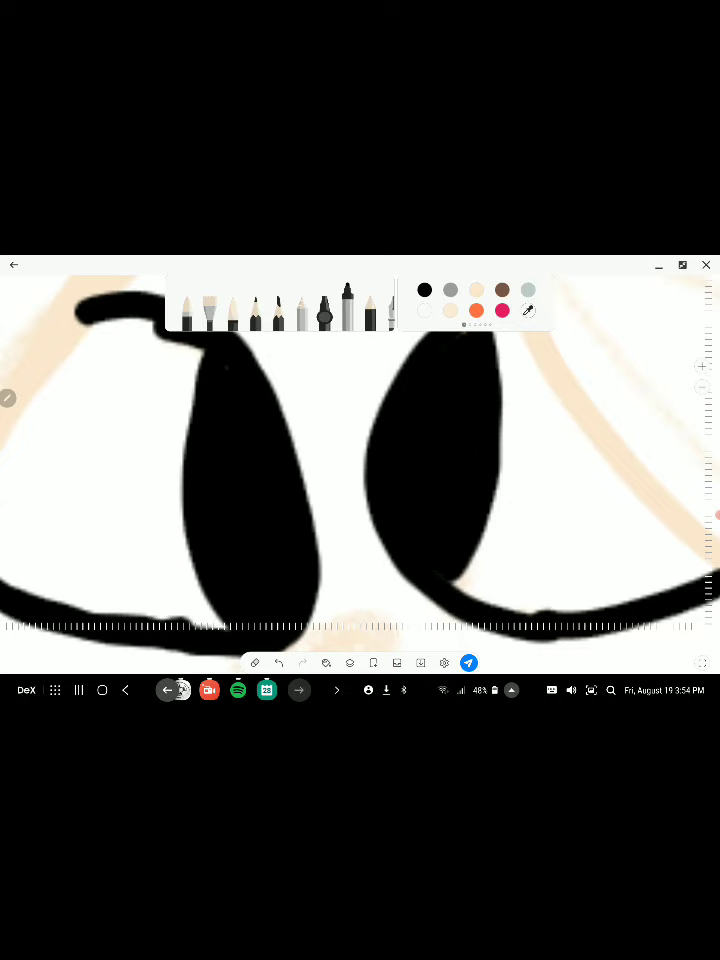
scroll(400, 470, "down", 3)
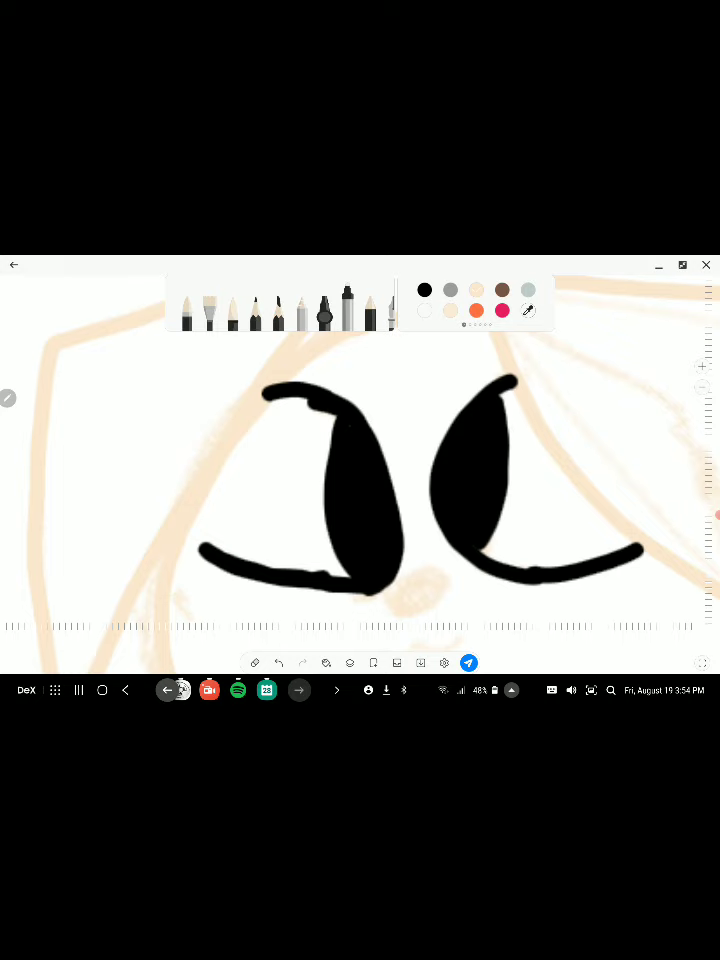
Draw a slanted oval nose between the eyes and fill it with grey
scroll(460, 600, "up", 10)
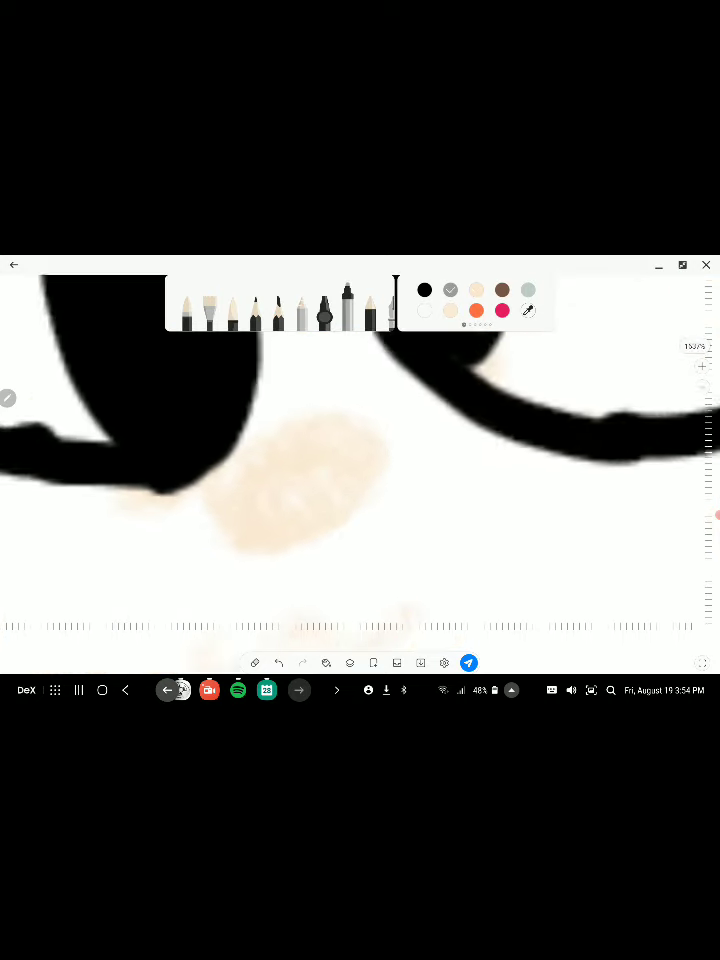
mouse_move(380, 412)
left_mouse_down()
mouse_move(214, 525)
mouse_move(407, 429)
mouse_move(300, 470)
left_mouse_up()
left_click_drag(345, 462, 245, 480)
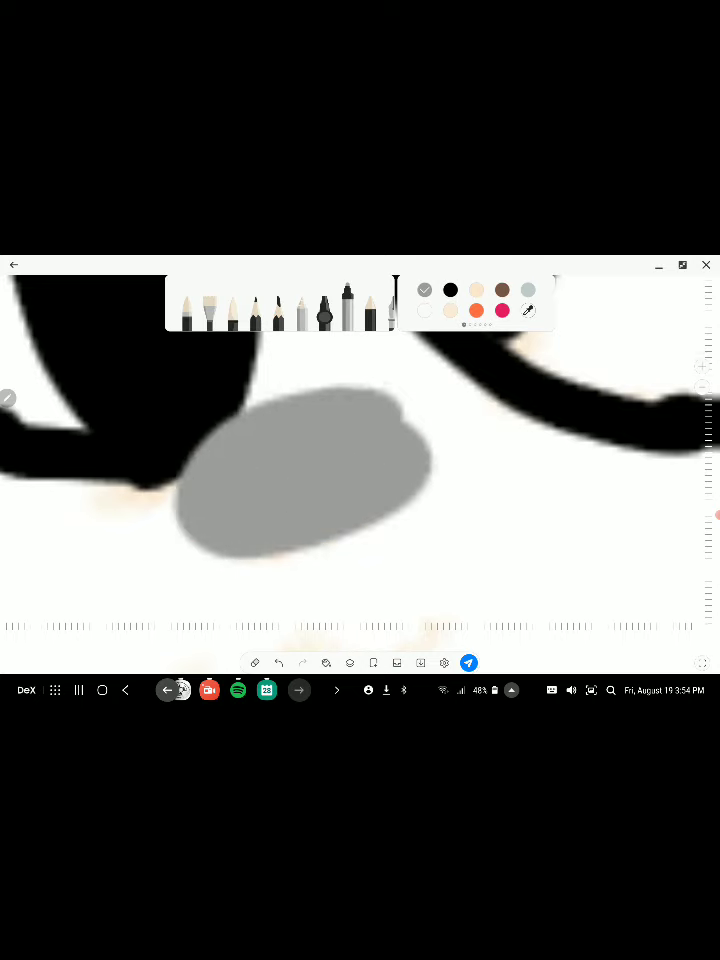
Trace the wavy mouth below the nose in grey, undoing the first wide stroke and redrawing it shorter
scroll(360, 450, "down", 3)
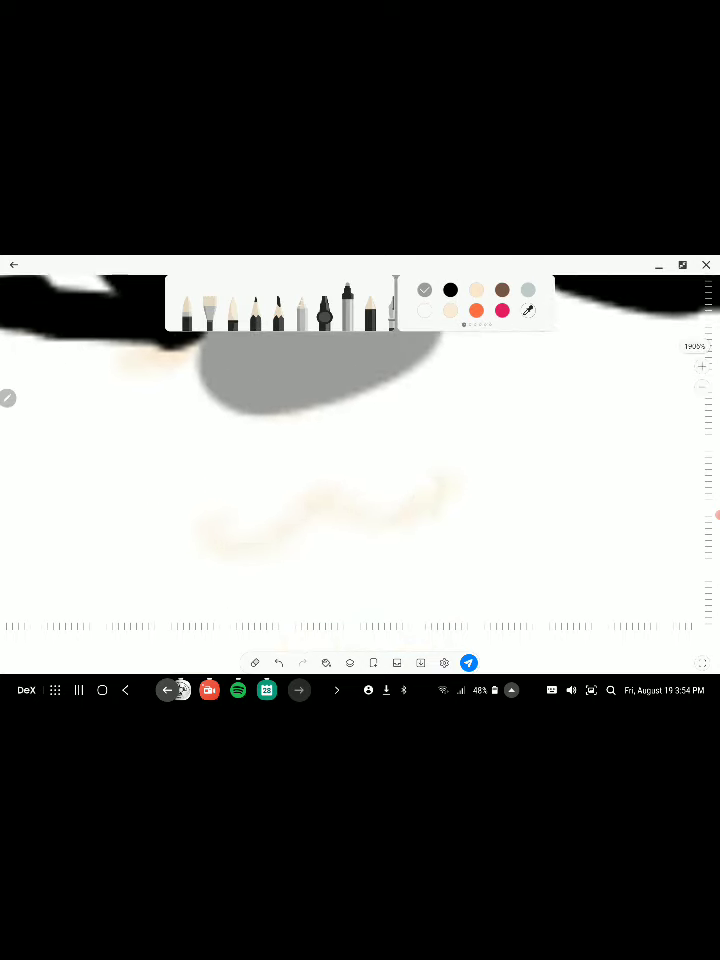
mouse_move(170, 530)
left_mouse_down()
mouse_move(354, 482)
mouse_move(489, 497)
left_mouse_up()
scroll(360, 450, "down", 5)
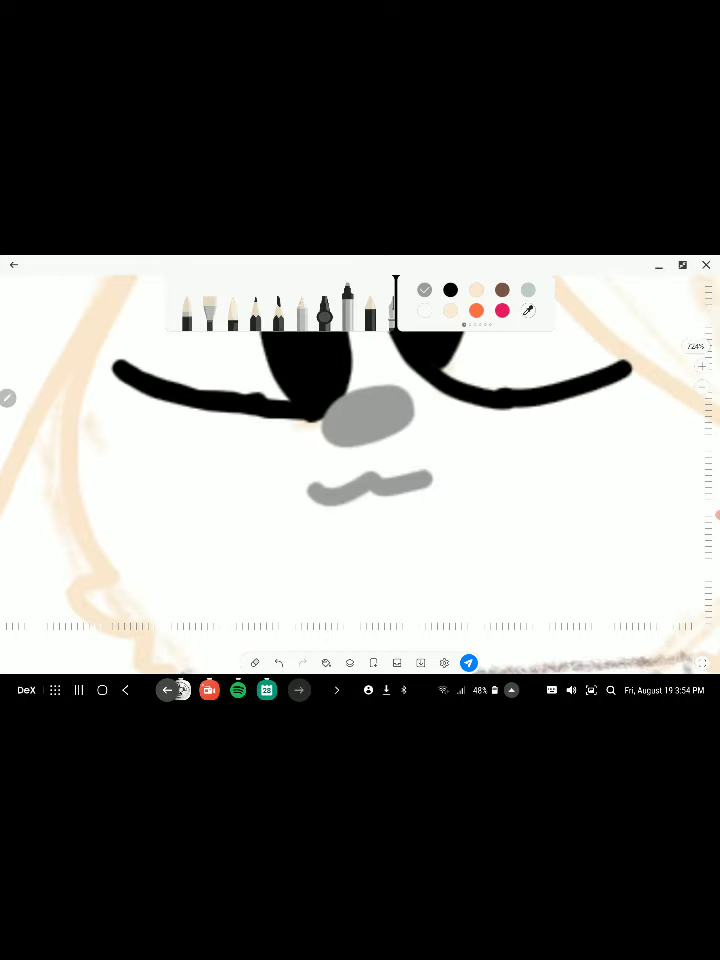
key("ctrl+z")
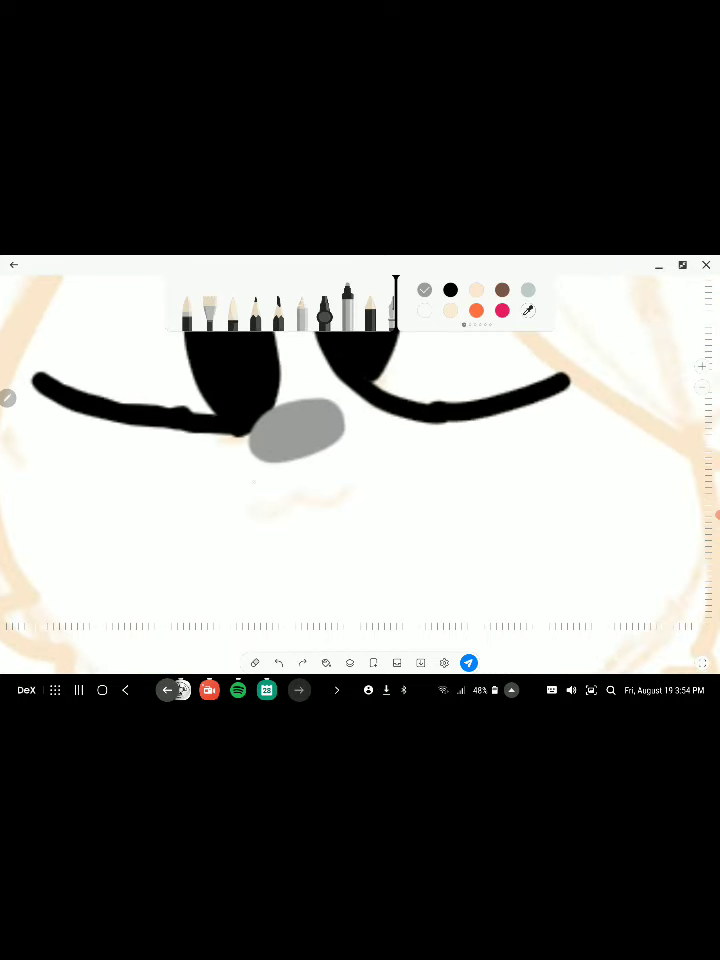
left_click_drag(245, 505, 345, 492)
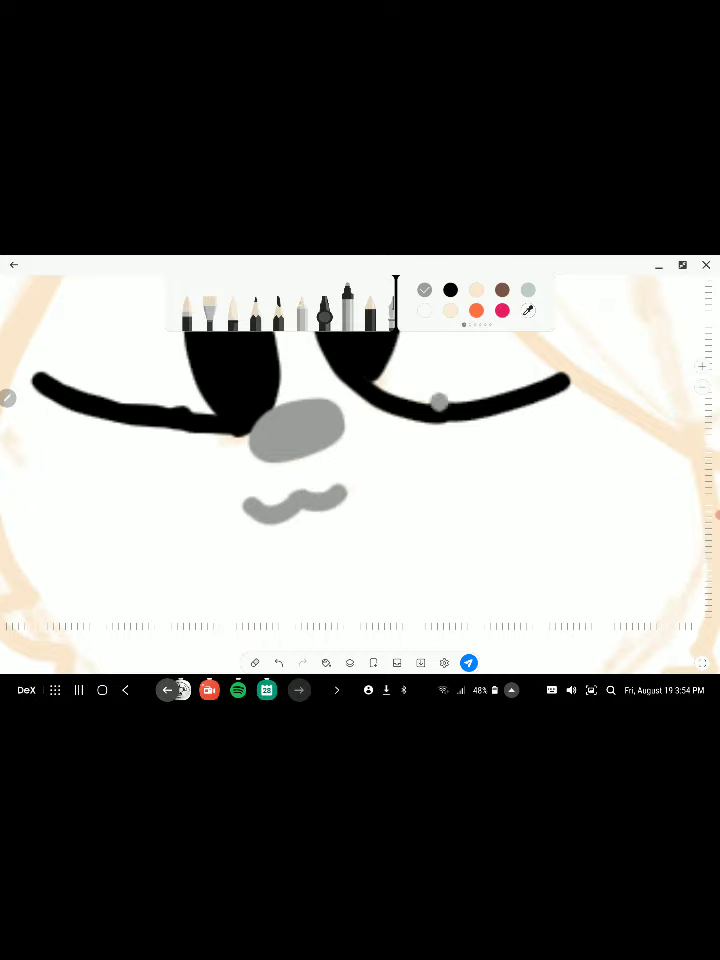
Outline the collar below the head in brown along its top, both ends and bottom edge
scroll(439, 401, "down", 5)
scroll(355, 565, "up", 5)
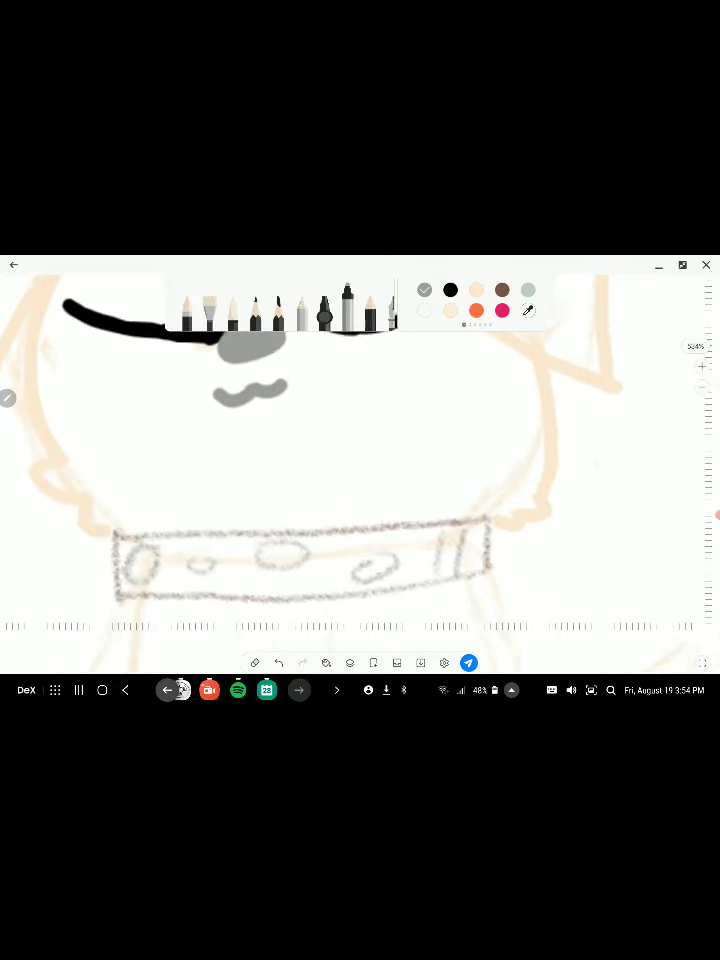
left_click(502, 289)
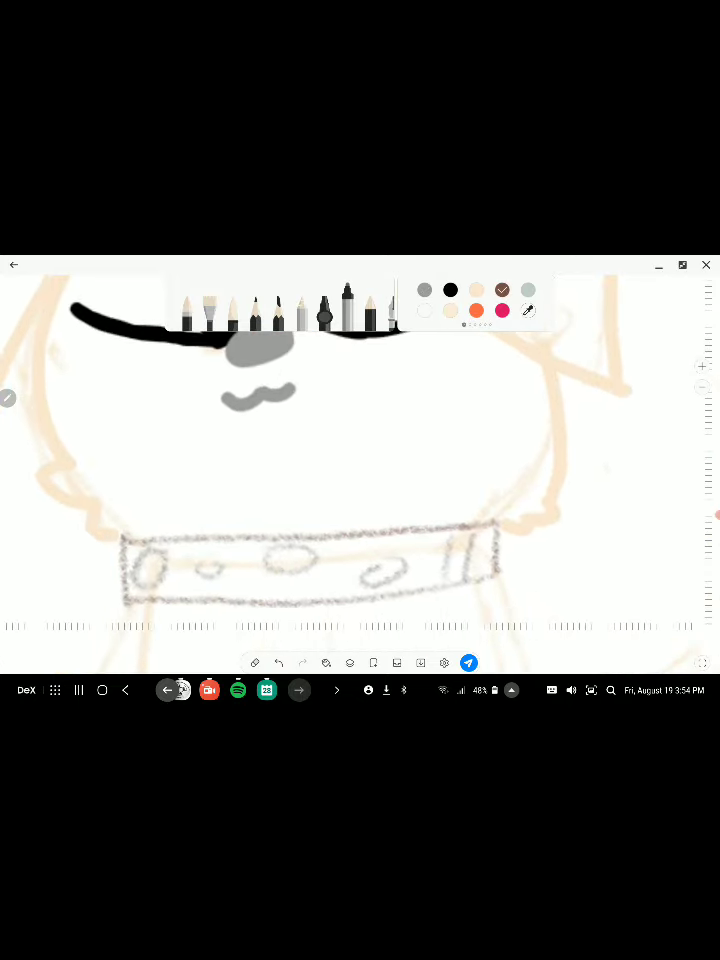
scroll(300, 570, "up", 3)
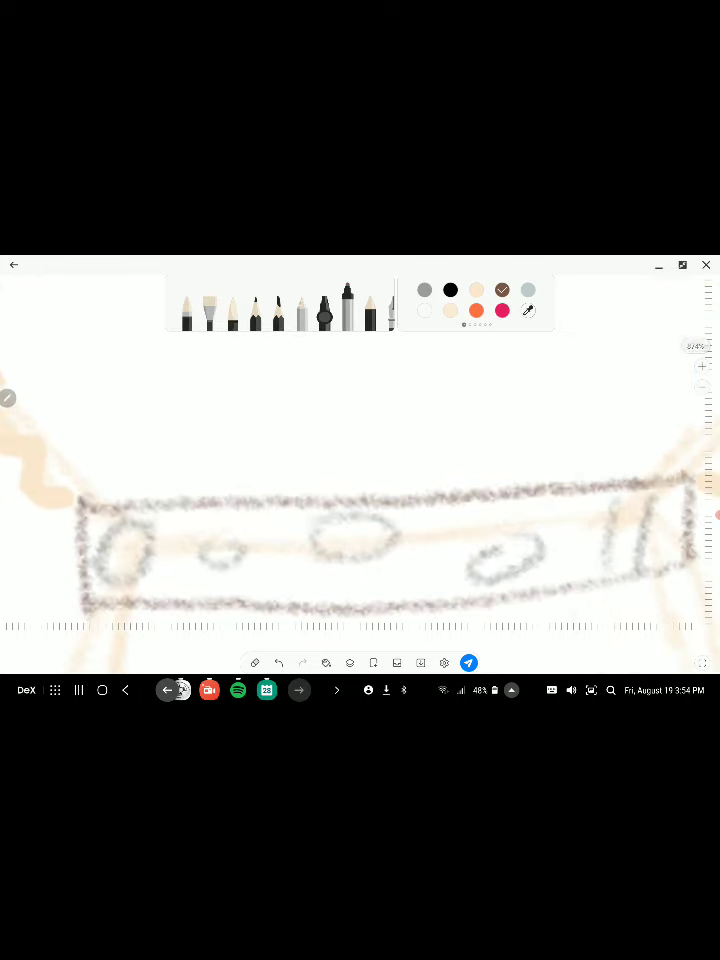
left_click_drag(68, 501, 620, 468)
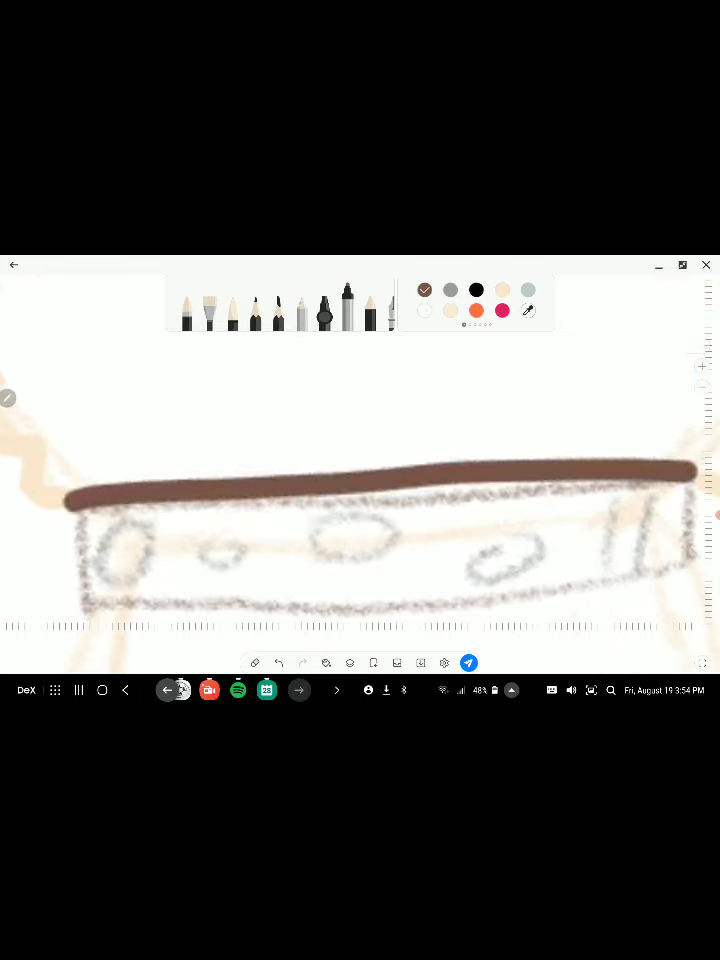
scroll(360, 460, "right", 5)
left_click_drag(426, 430, 429, 524)
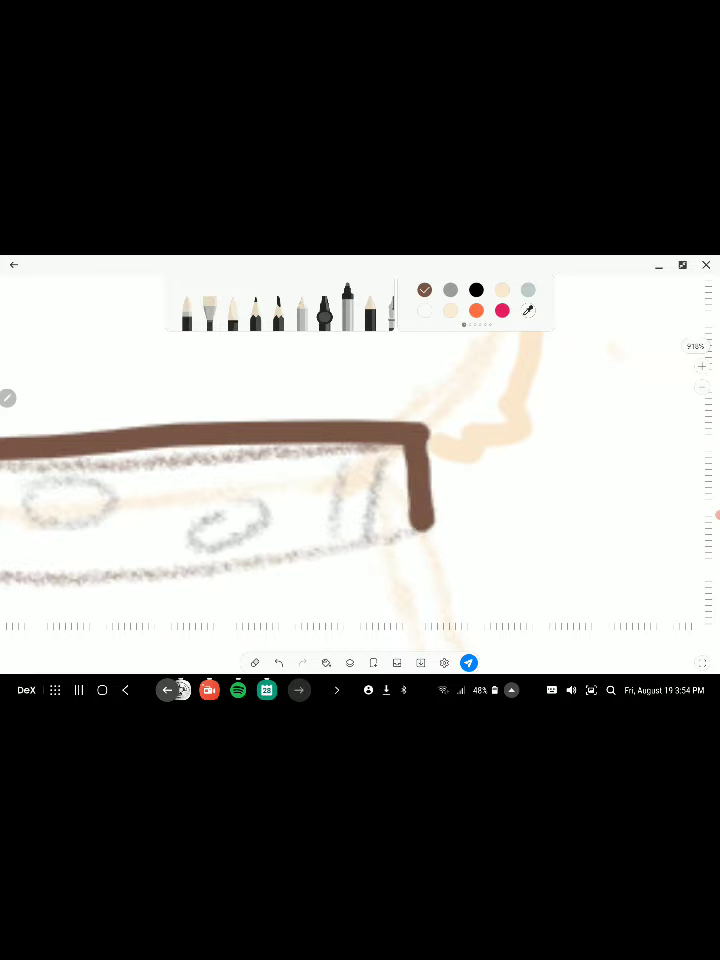
scroll(360, 460, "left", 5)
left_click_drag(171, 440, 171, 525)
scroll(360, 460, "down", 3)
scroll(360, 460, "down", 1)
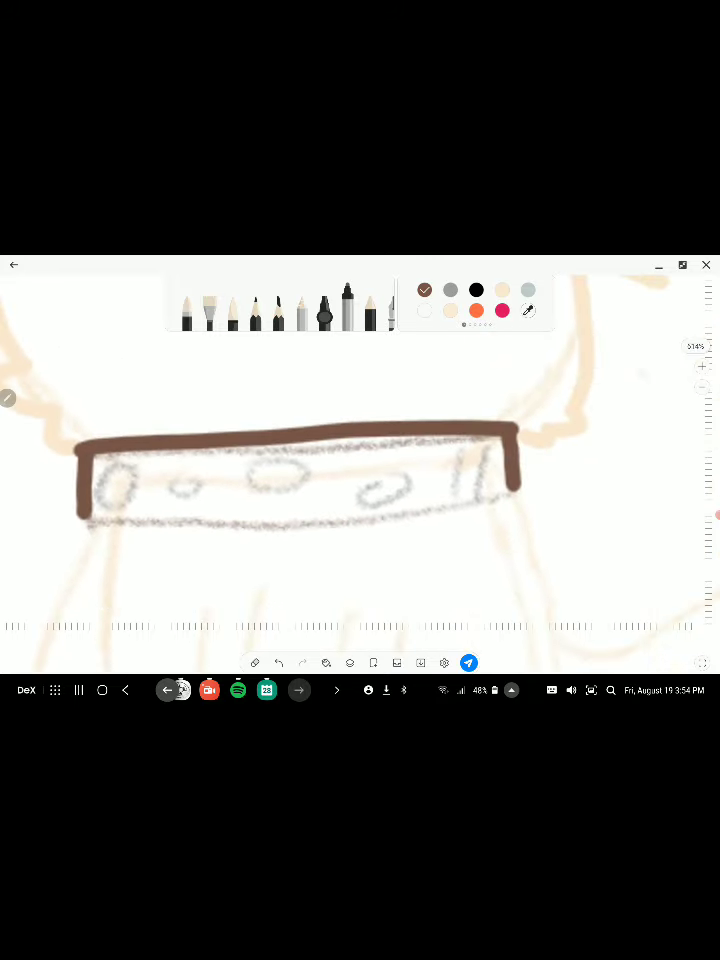
mouse_move(82, 521)
left_mouse_down()
mouse_move(268, 526)
mouse_move(512, 505)
mouse_move(516, 515)
left_mouse_up()
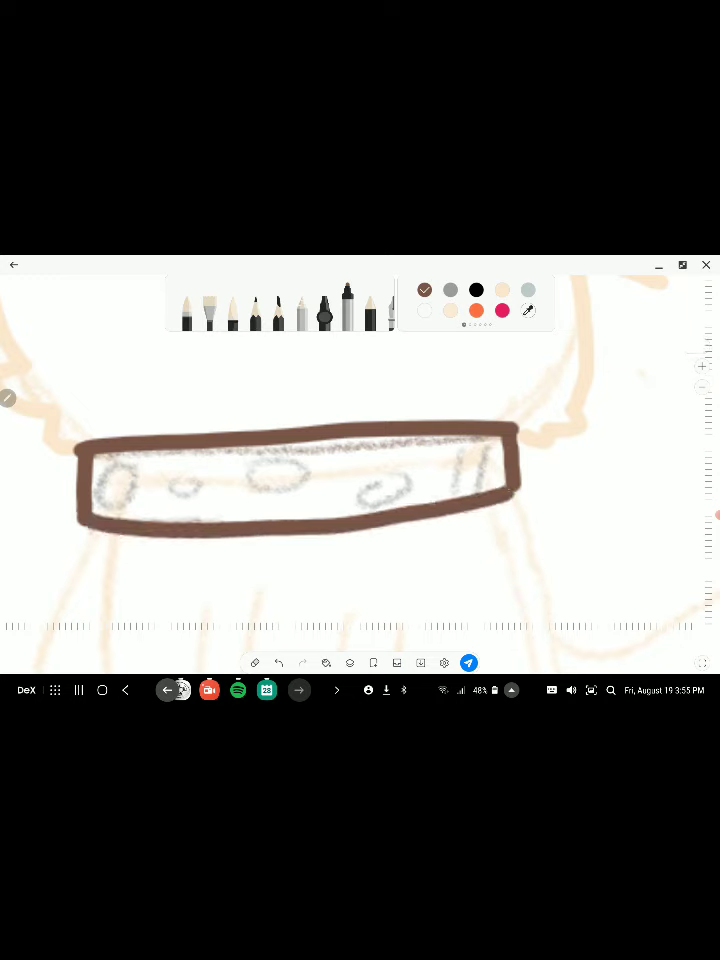
Paint four filled ovals and a slanted bar along the collar in light grey-blue
left_click(528, 289)
mouse_move(120, 462)
left_mouse_down()
mouse_move(98, 492)
mouse_move(124, 464)
left_mouse_up()
mouse_move(166, 480)
left_mouse_down()
mouse_move(192, 490)
mouse_move(208, 482)
left_mouse_up()
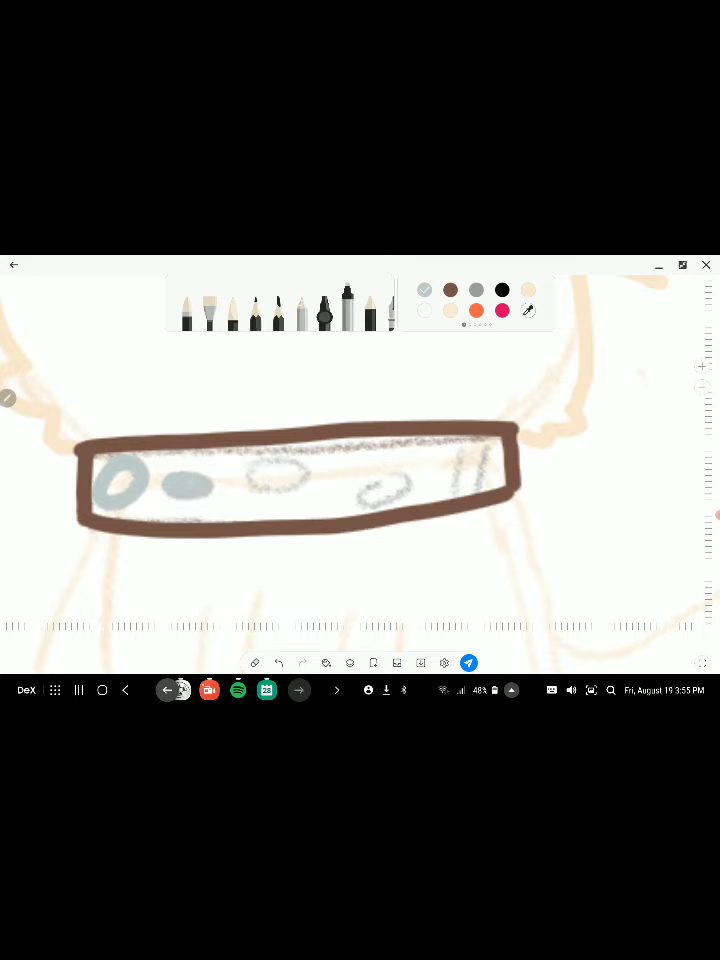
mouse_move(290, 458)
left_mouse_down()
mouse_move(250, 490)
mouse_move(300, 478)
mouse_move(268, 492)
mouse_move(292, 480)
mouse_move(304, 488)
left_mouse_up()
mouse_move(395, 470)
left_mouse_down()
mouse_move(358, 496)
mouse_move(424, 484)
left_mouse_up()
mouse_move(467, 432)
left_mouse_down()
mouse_move(458, 492)
mouse_move(478, 490)
mouse_move(466, 488)
left_mouse_up()
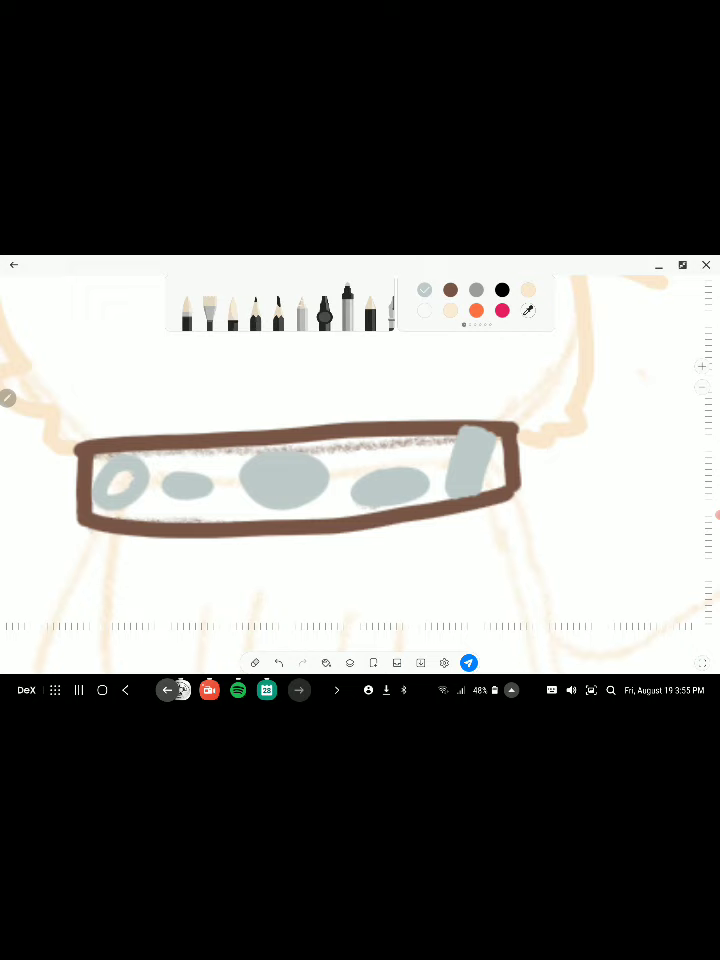
left_click_drag(110, 472, 126, 494)
Fill the collar around its decorations with brown and paint over the remaining light gaps
left_click(450, 289)
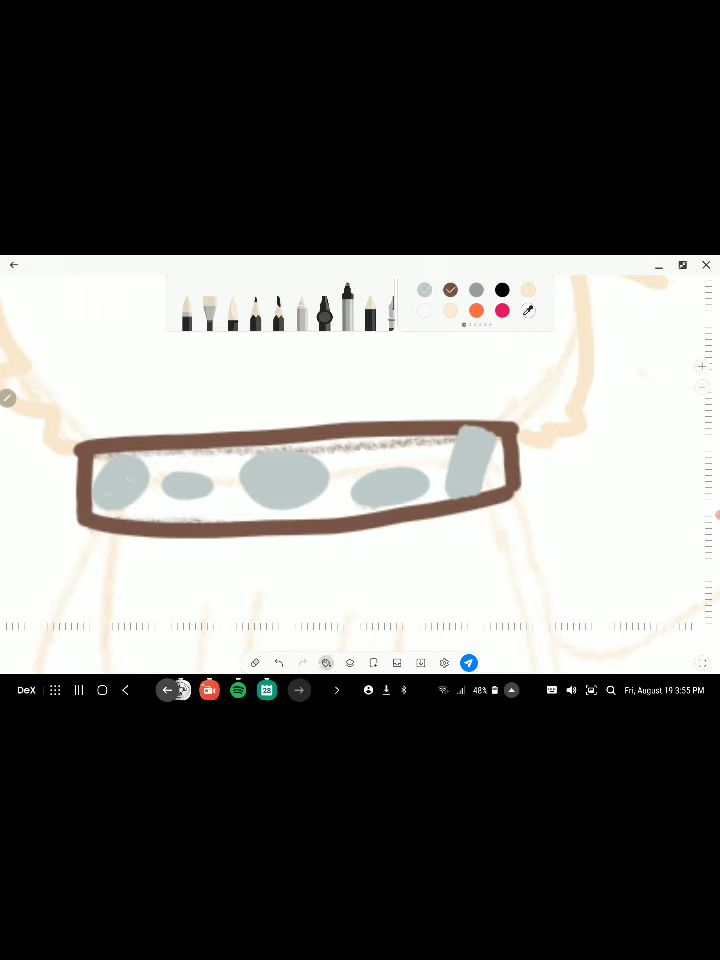
left_click(363, 459)
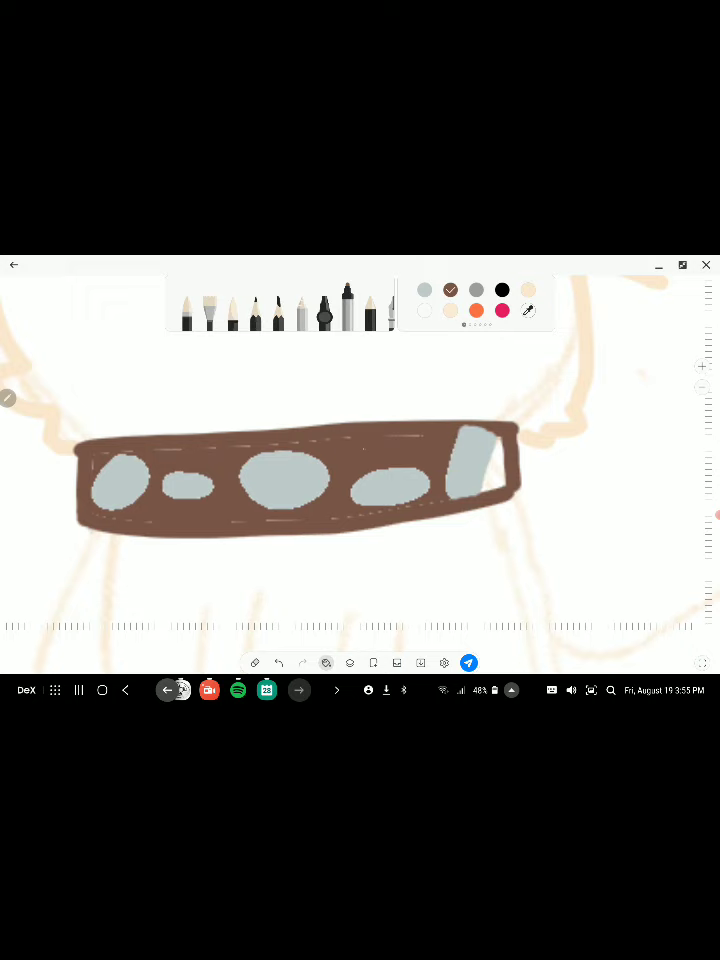
key("Escape")
left_click_drag(96, 468, 97, 501)
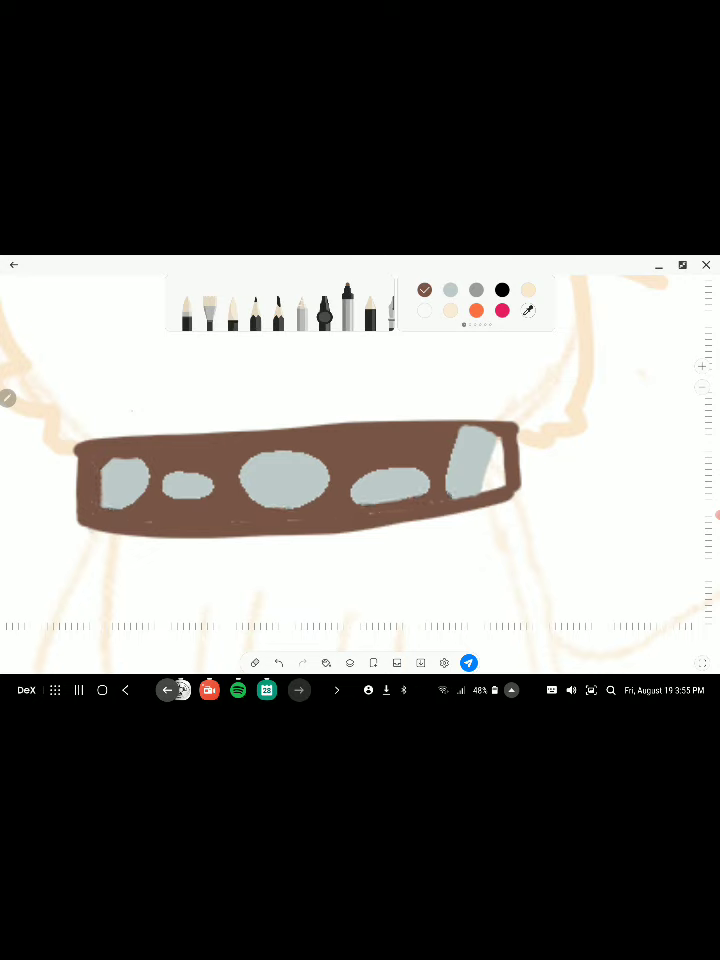
left_click_drag(384, 506, 421, 498)
Repaint the collar's slanted bar in light grey-blue, undoing the first attempt, and round out the upper edge of the neighbouring oval
left_click(450, 289)
mouse_move(452, 435)
left_mouse_down()
mouse_move(442, 494)
mouse_move(458, 497)
left_mouse_up()
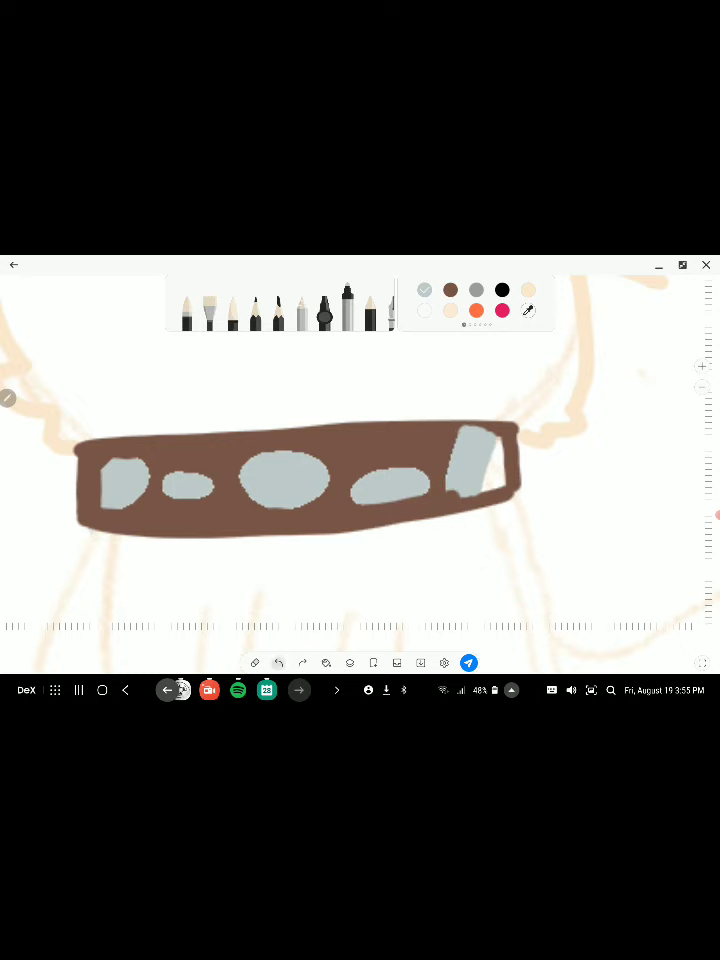
scroll(513, 442, "up", 5)
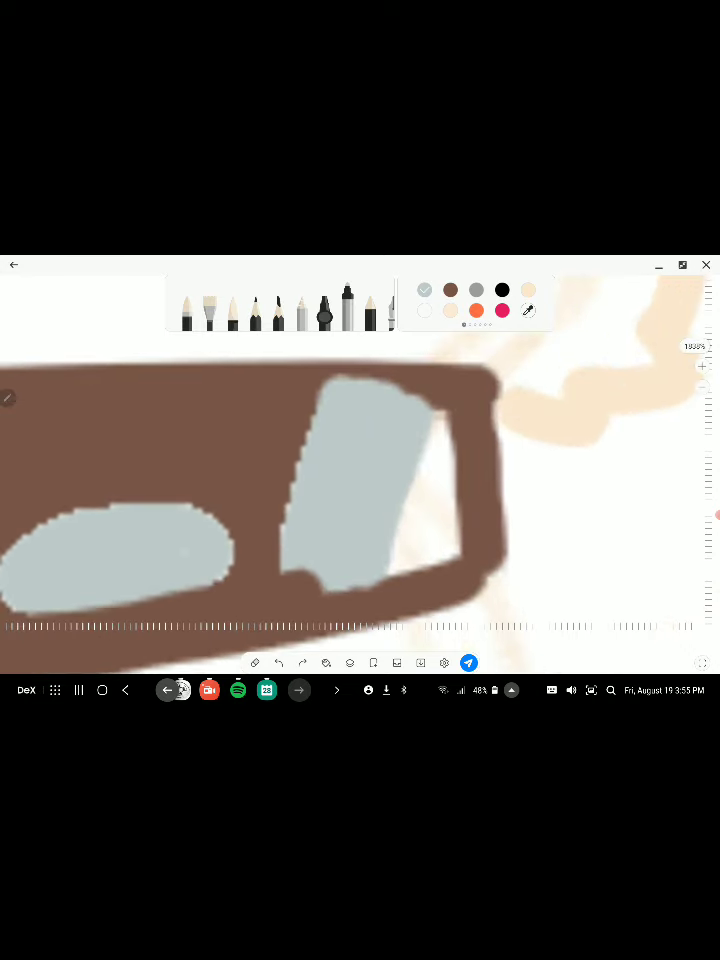
mouse_move(312, 413)
left_mouse_down()
mouse_move(296, 541)
mouse_move(308, 593)
mouse_move(384, 581)
mouse_move(426, 410)
left_mouse_up()
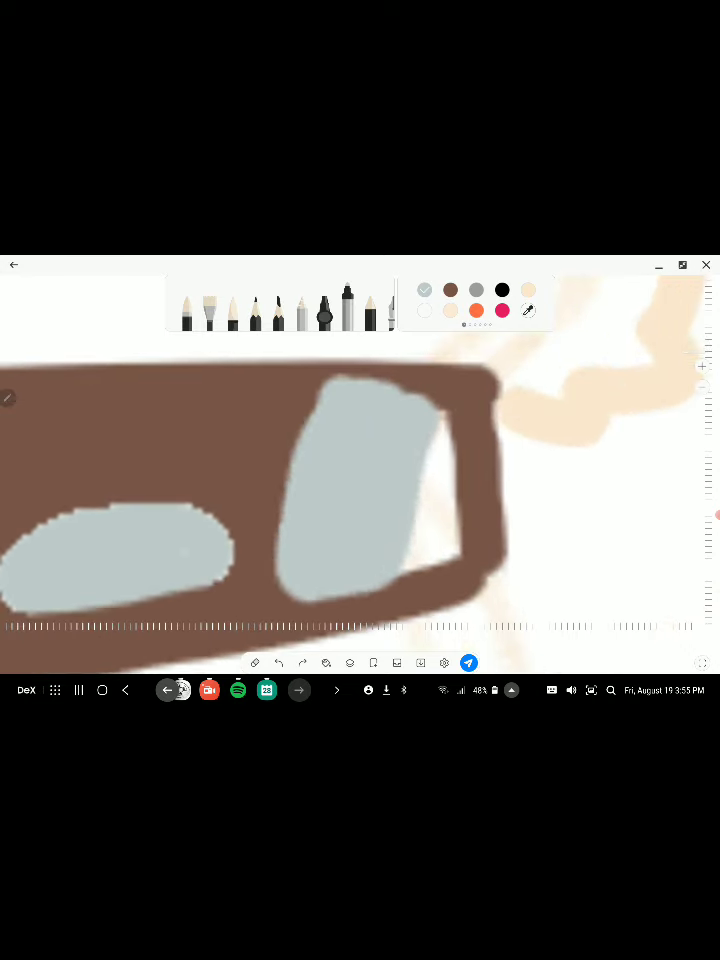
scroll(360, 460, "down", 2)
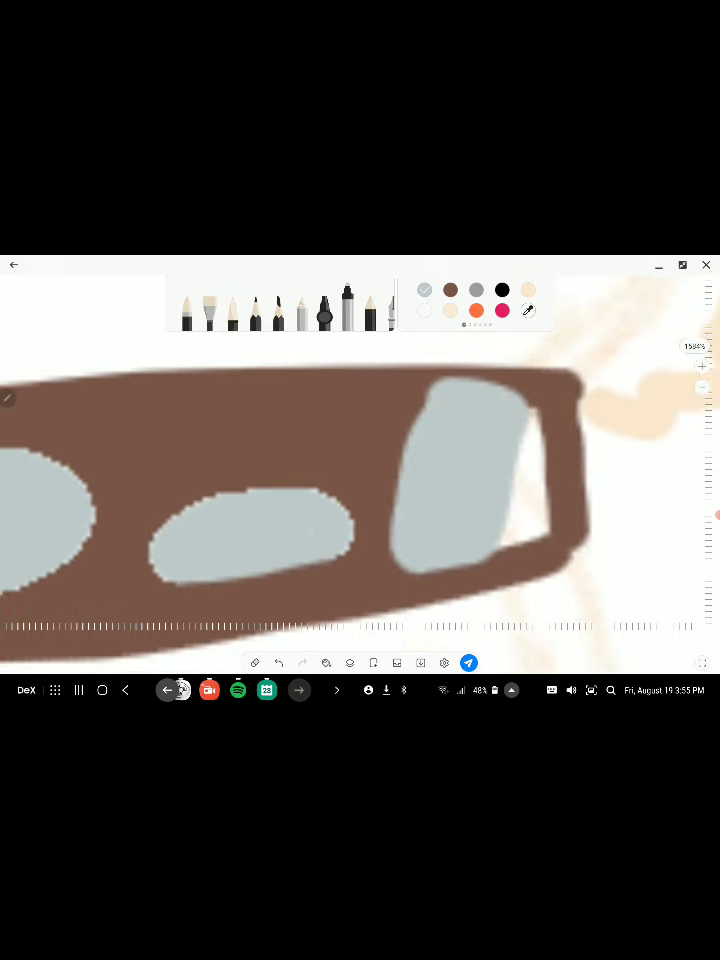
mouse_move(300, 500)
left_mouse_down()
mouse_move(275, 480)
mouse_move(200, 490)
mouse_move(320, 485)
mouse_move(362, 525)
left_mouse_up()
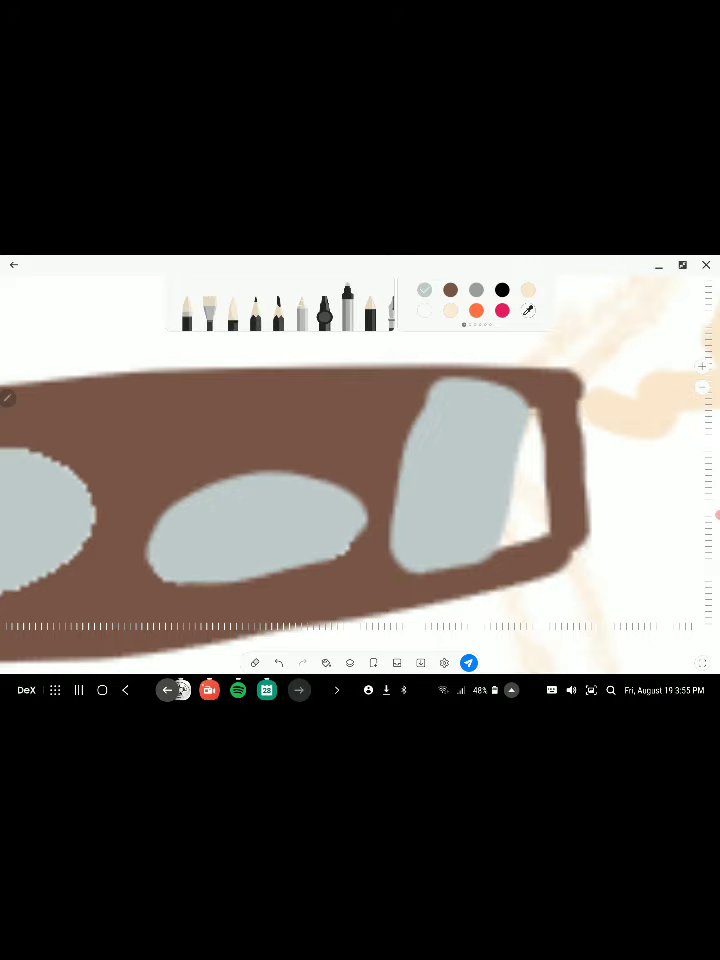
Smooth and round out the edges of the collar's large central oval in light grey-blue
scroll(360, 480, "left", 3)
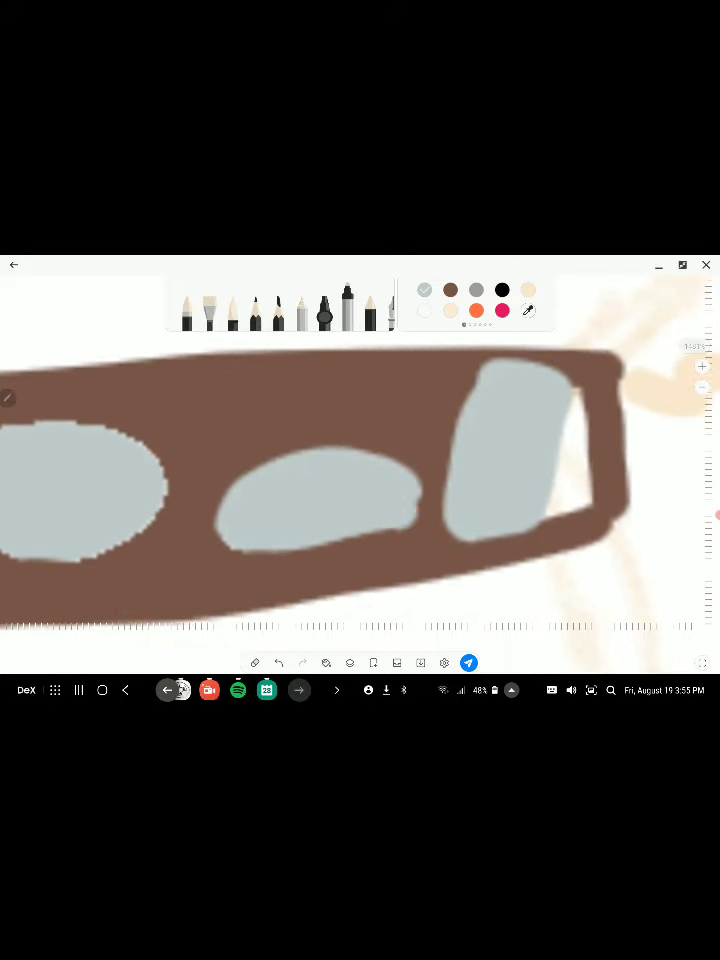
scroll(360, 480, "left", 5)
mouse_move(220, 470)
left_mouse_down()
mouse_move(262, 442)
mouse_move(350, 448)
mouse_move(388, 495)
left_mouse_up()
mouse_move(240, 440)
left_mouse_down()
mouse_move(300, 438)
mouse_move(390, 480)
left_mouse_up()
mouse_move(265, 425)
left_mouse_down()
mouse_move(170, 435)
mouse_move(135, 400)
left_mouse_up()
scroll(360, 480, "right", 5)
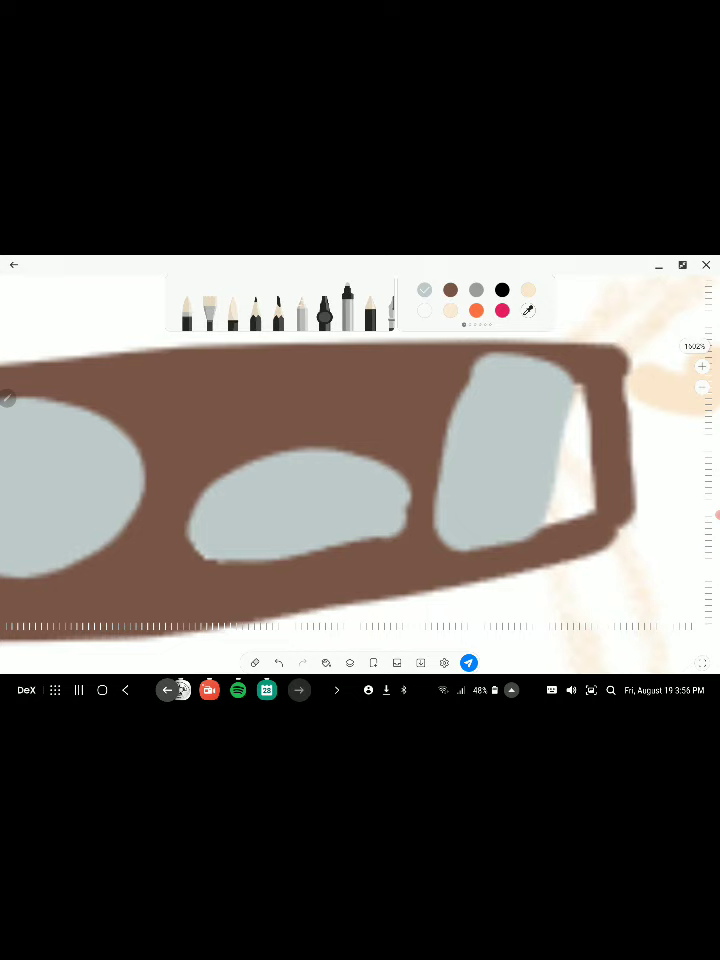
Round off the jagged lower and outer edges of the oval beside the collar's slanted bar, redoing the first attempt
mouse_move(320, 565)
left_mouse_down()
mouse_move(190, 540)
mouse_move(425, 505)
left_mouse_up()
scroll(360, 470, "down", 3)
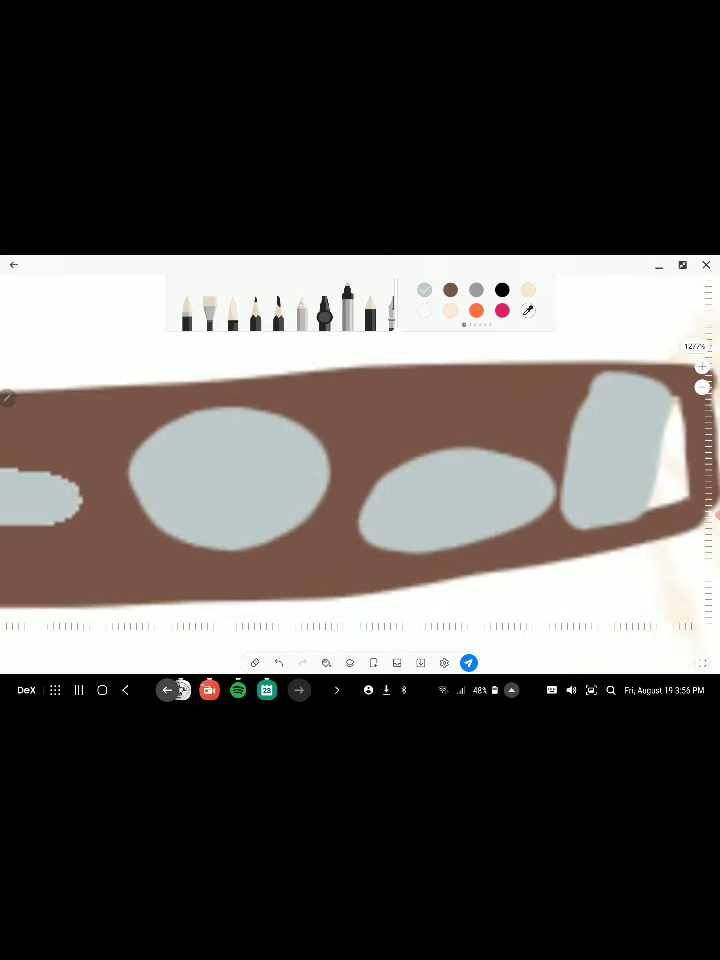
scroll(360, 470, "up", 2)
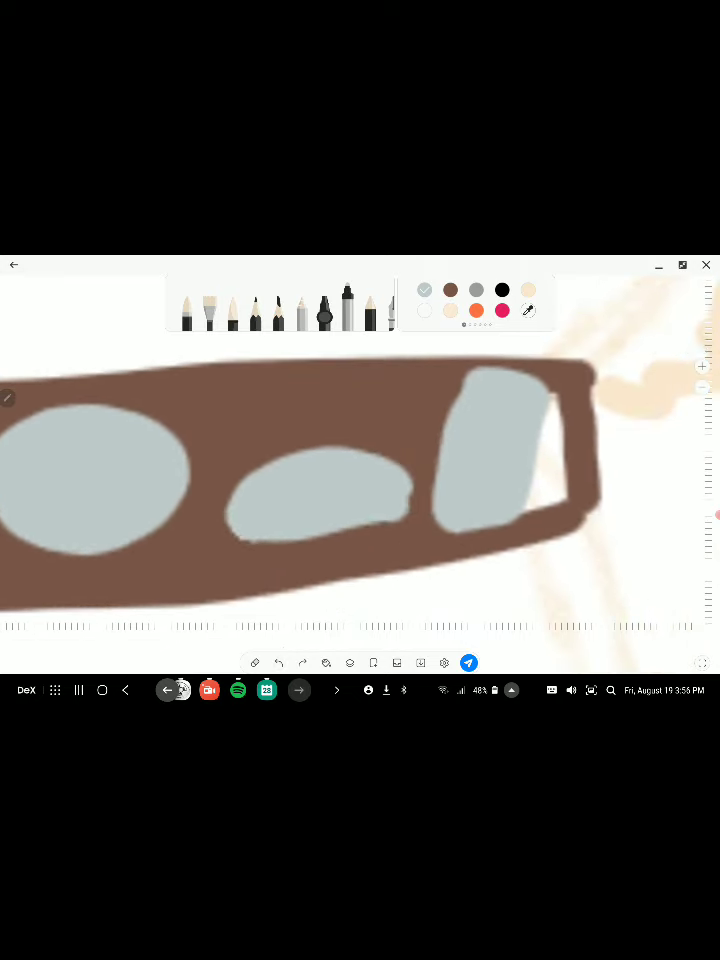
mouse_move(235, 535)
left_mouse_down()
mouse_move(285, 548)
mouse_move(320, 544)
left_mouse_up()
left_click_drag(402, 466, 412, 512)
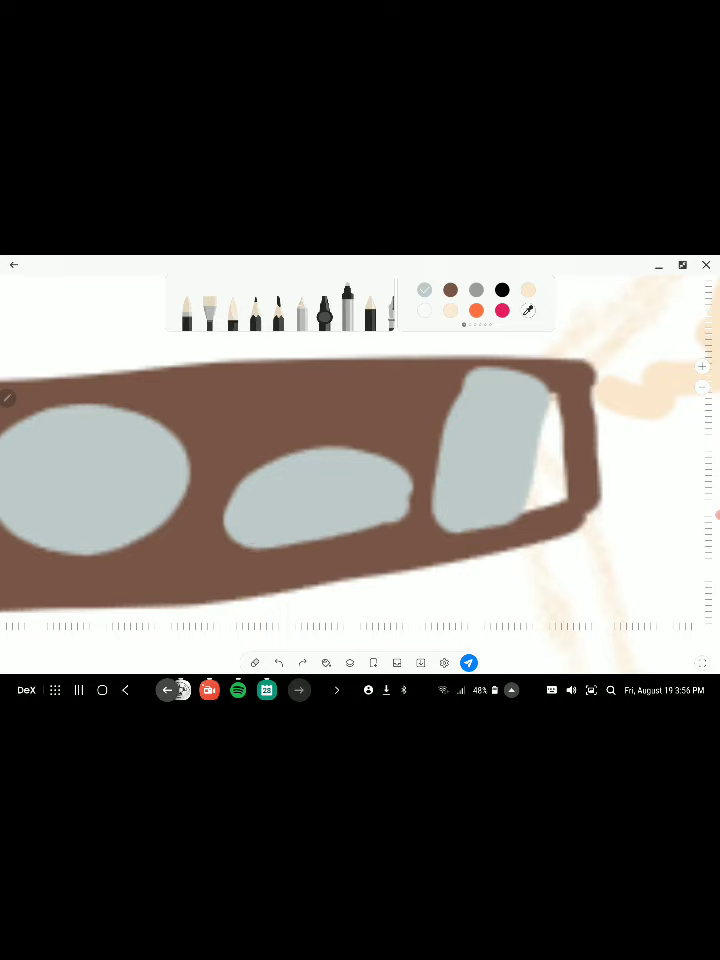
scroll(360, 470, "down", 3)
Smooth and enlarge the two decorations at the collar's left end in light grey-blue
scroll(360, 470, "up", 2)
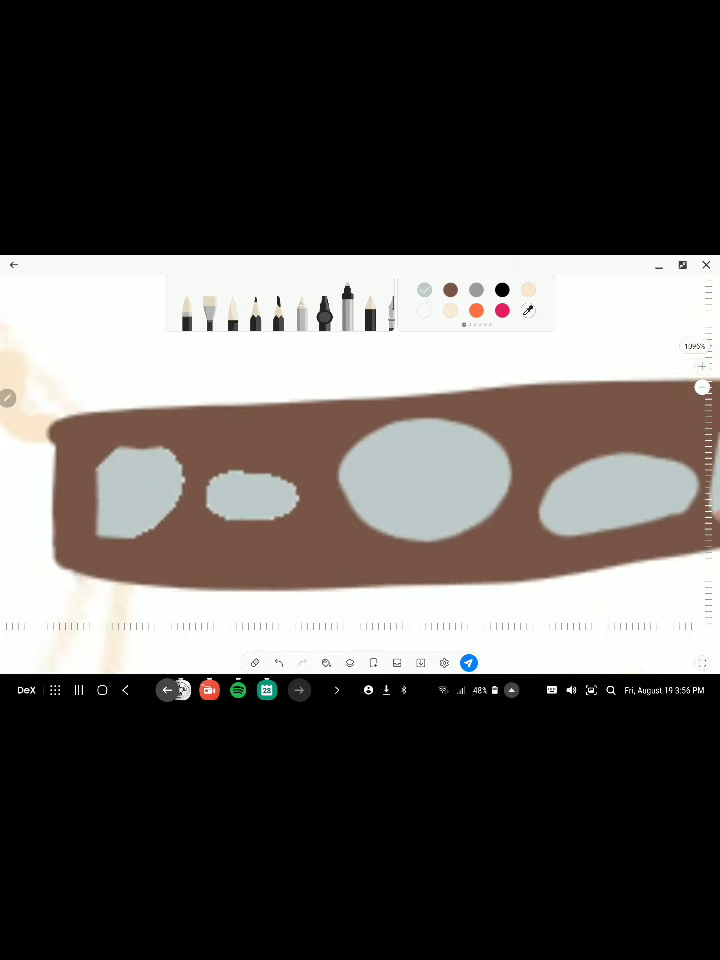
left_click_drag(205, 512, 280, 464)
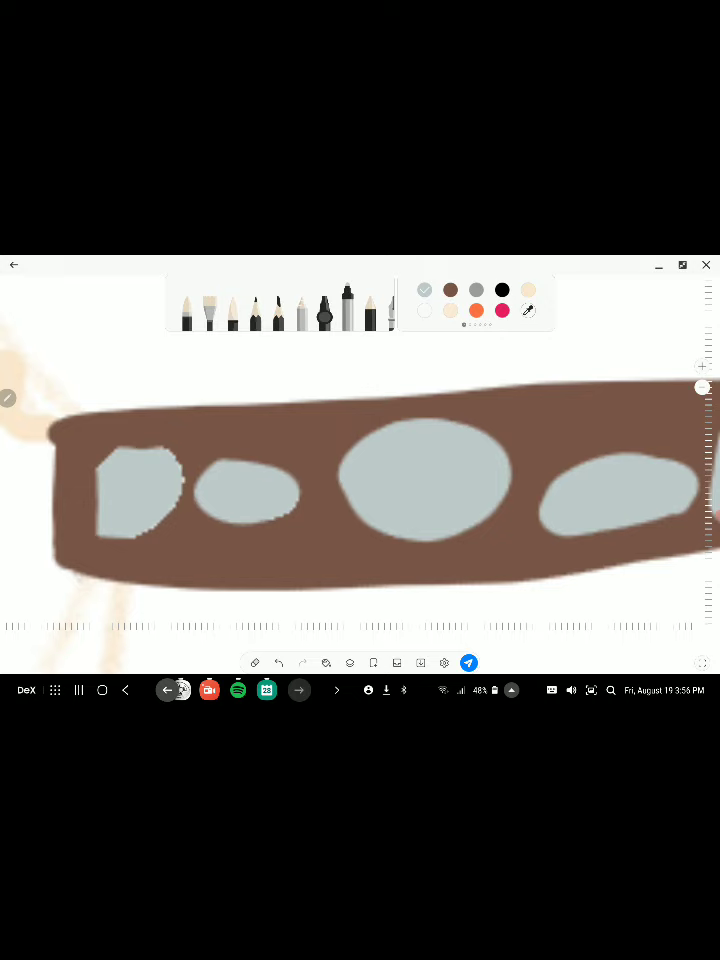
mouse_move(110, 445)
left_mouse_down()
mouse_move(150, 430)
mouse_move(182, 480)
mouse_move(130, 535)
mouse_move(95, 510)
mouse_move(94, 492)
left_mouse_up()
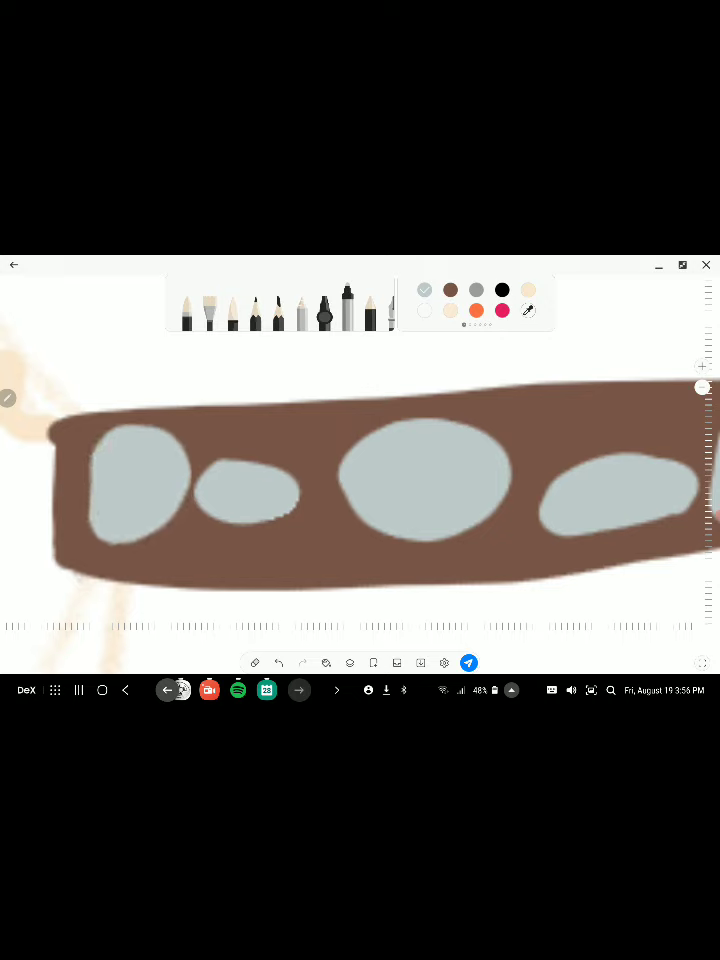
scroll(360, 450, "down", 6)
Narrow the slanted bar with brown along its outer side and fill the white gap at the collar's right end
scroll(360, 450, "up", 3)
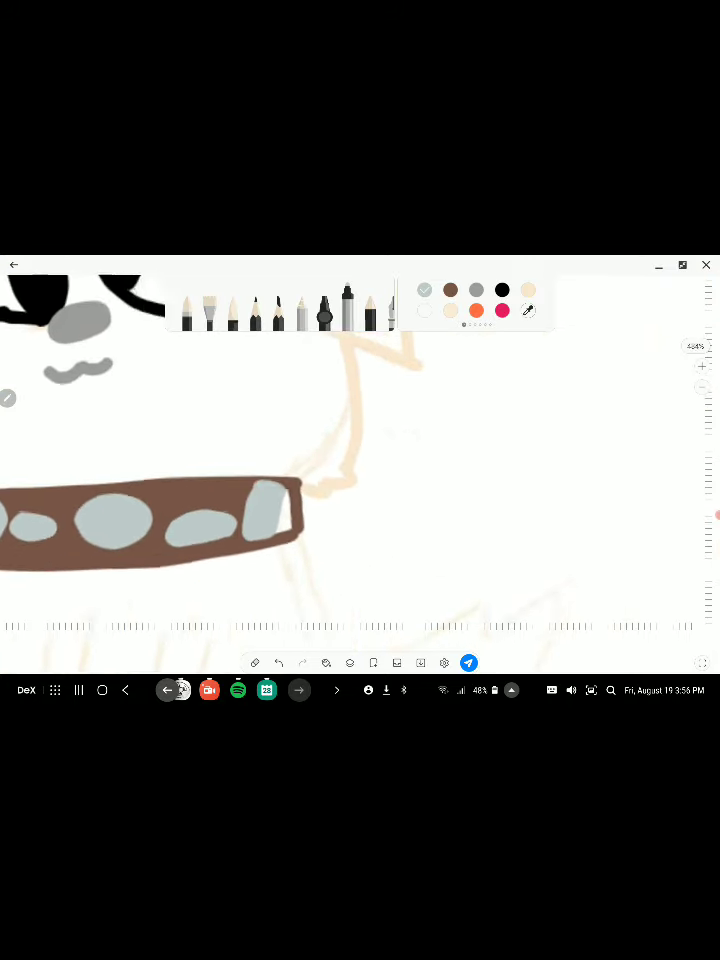
scroll(212, 470, "up", 1)
left_click(450, 290)
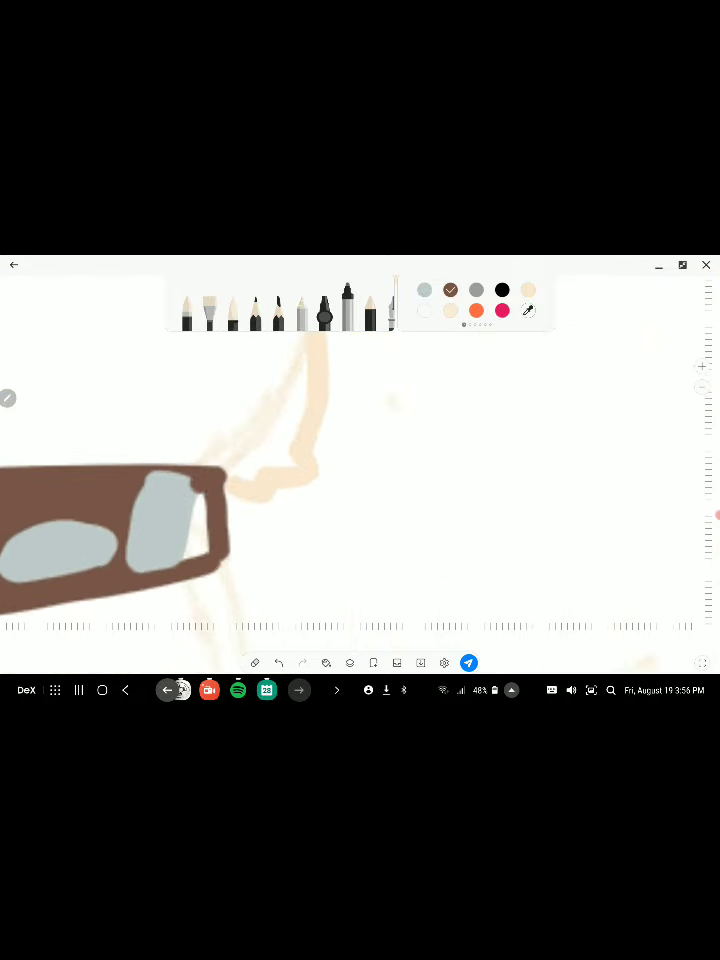
left_click_drag(192, 484, 185, 552)
left_click_drag(204, 500, 200, 556)
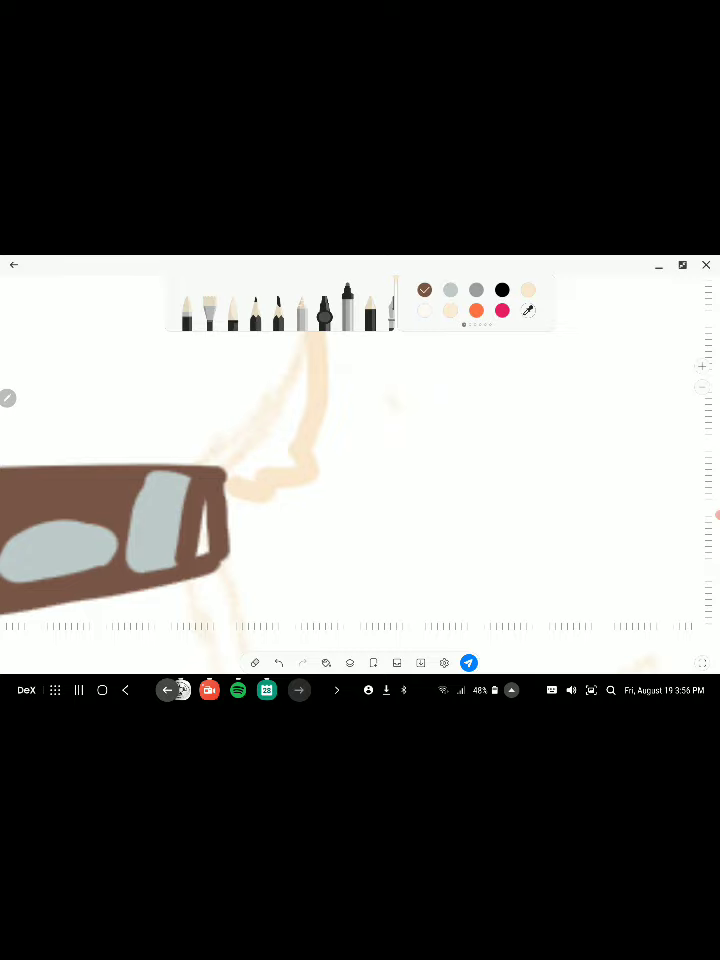
scroll(360, 450, "down", 7)
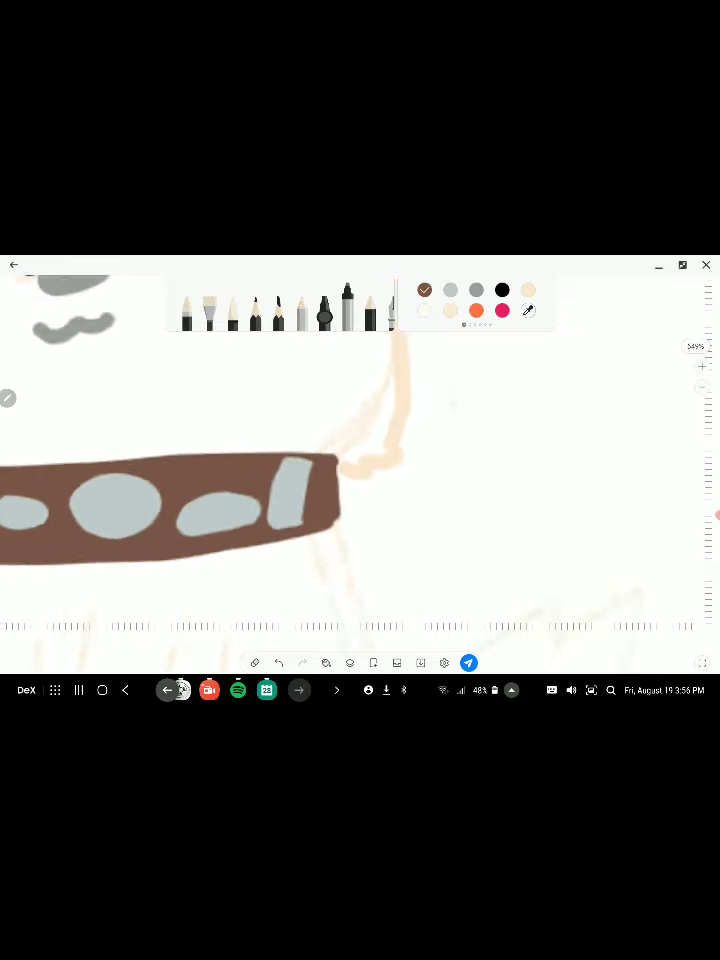
scroll(360, 450, "down", 3)
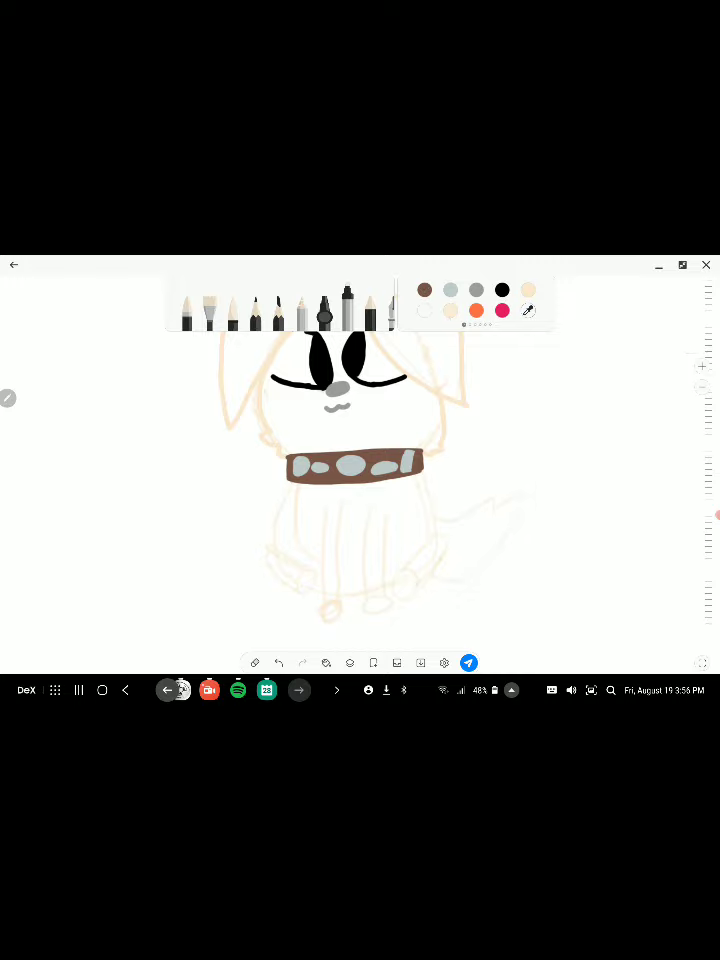
Trace the body's left side from the collar down and the outer edge of the left hind leg in pale peach
scroll(306, 512, "up", 10)
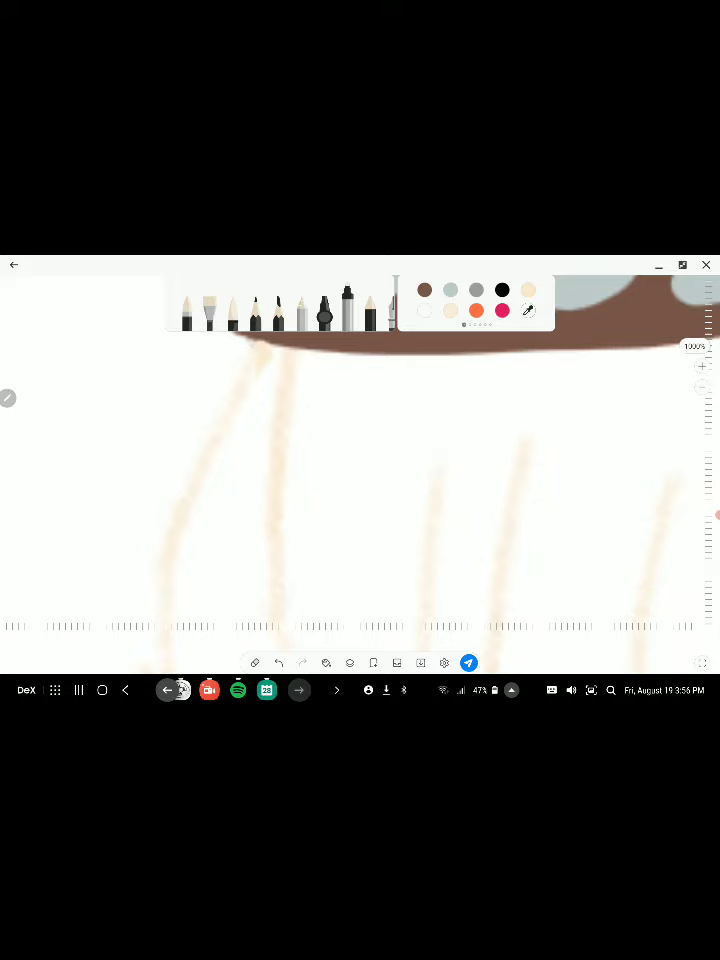
left_click_drag(274, 339, 161, 611)
scroll(360, 450, "up", 1)
scroll(360, 450, "up", 2)
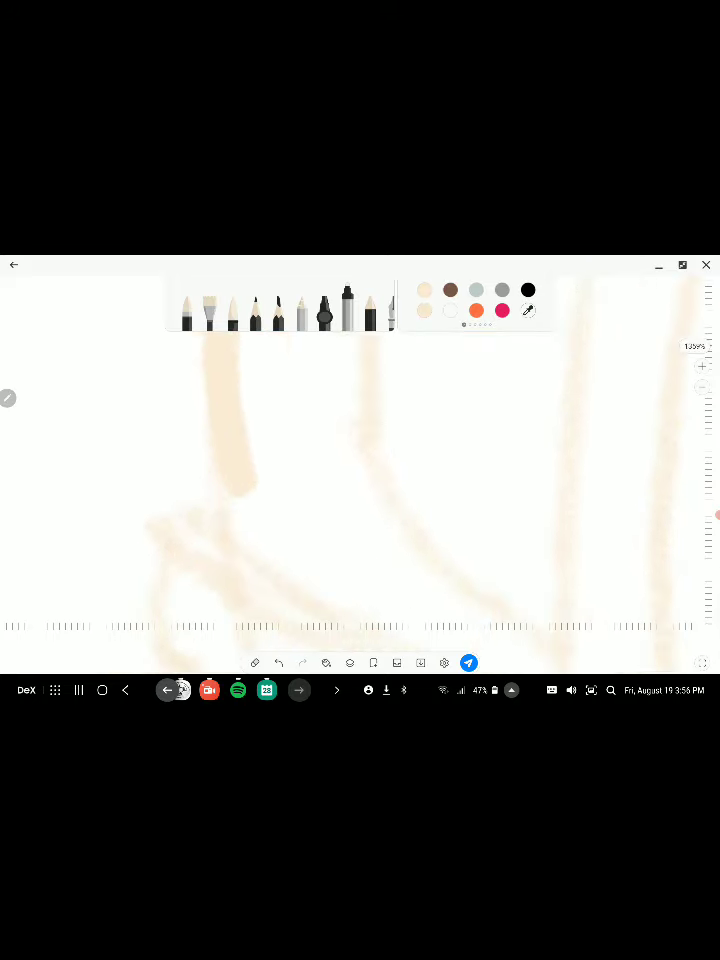
scroll(360, 450, "down", 5)
scroll(360, 450, "up", 2)
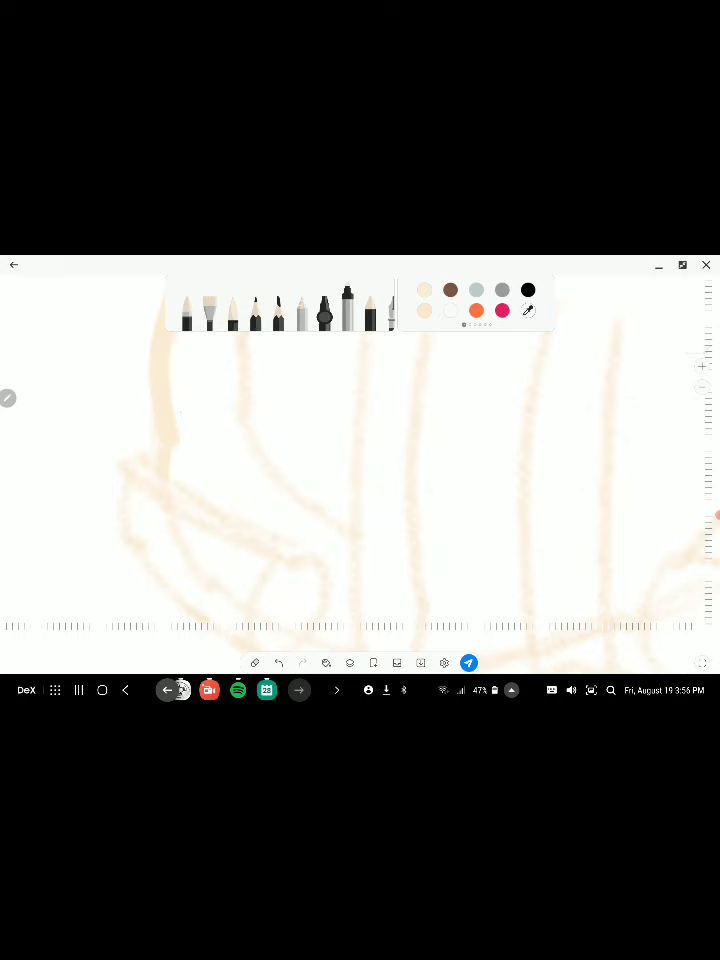
scroll(360, 450, "up", 1)
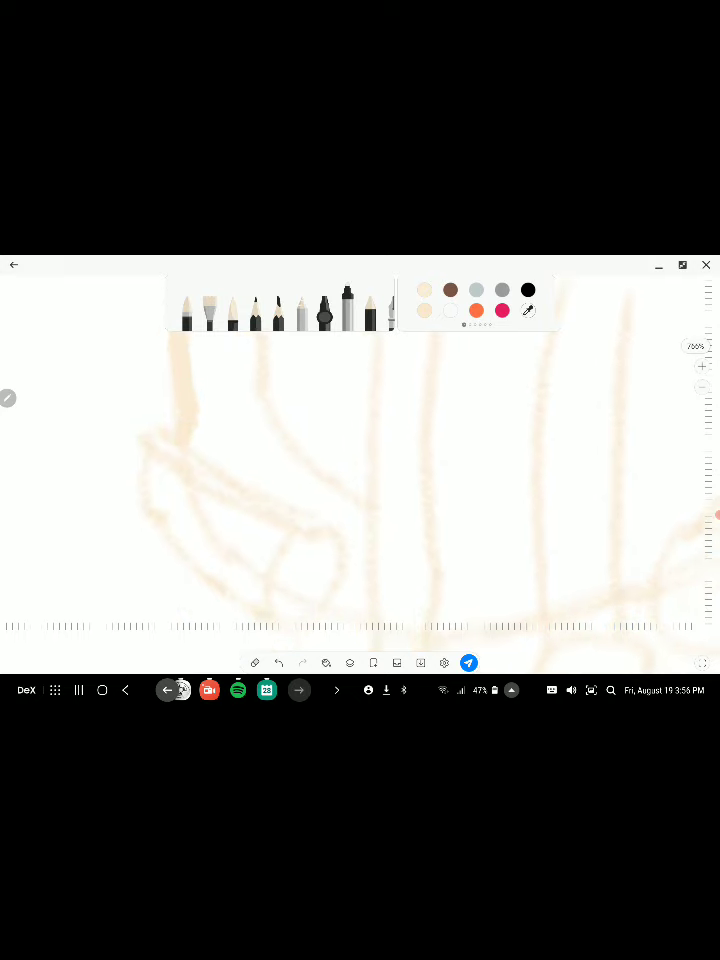
left_click_drag(165, 415, 240, 600)
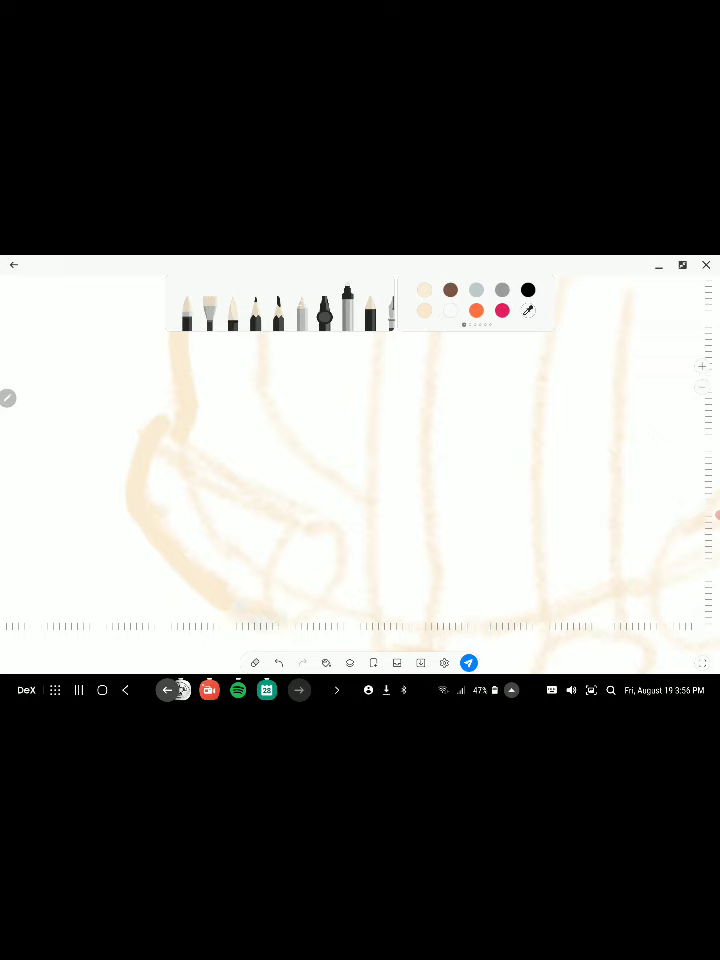
Try outlining the left hind leg's upper edge and paw and the right hind leg as an oval, undoing these strokes
mouse_move(175, 335)
left_mouse_down()
mouse_move(188, 405)
mouse_move(230, 455)
mouse_move(330, 520)
mouse_move(345, 580)
left_mouse_up()
left_click_drag(298, 527, 268, 578)
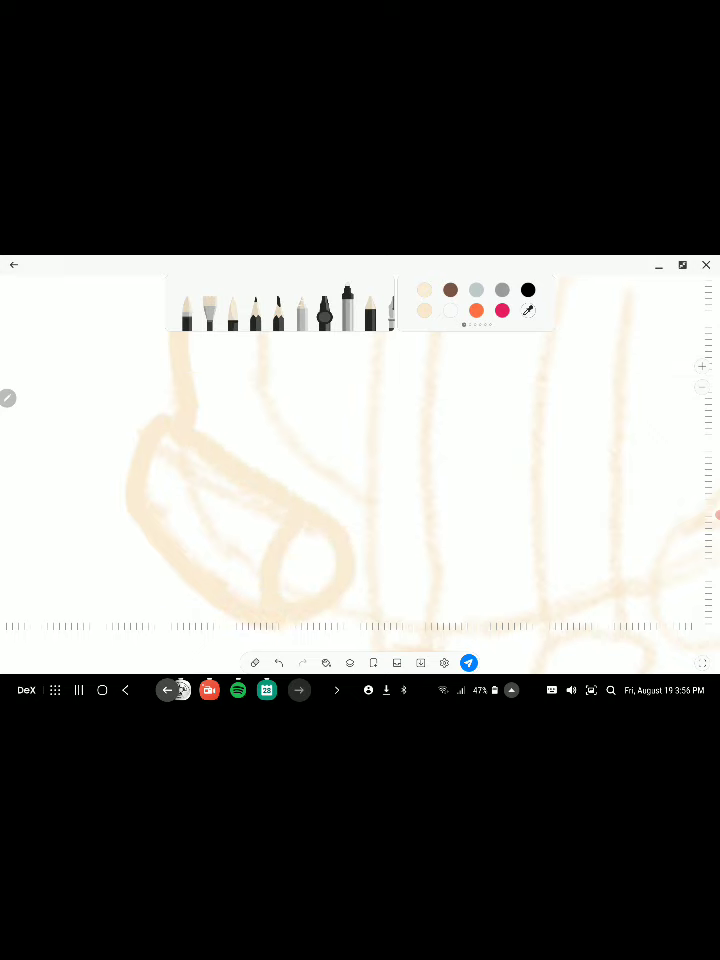
scroll(360, 460, "down", 2, "ctrl")
left_click_drag(183, 545, 208, 500)
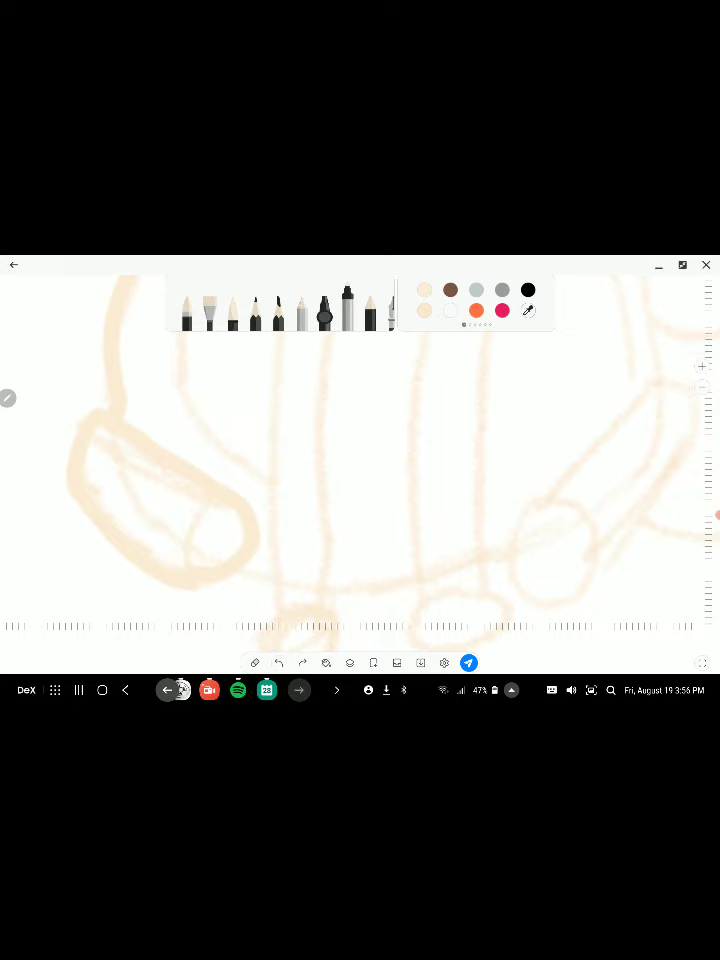
scroll(360, 460, "up", 3, "ctrl")
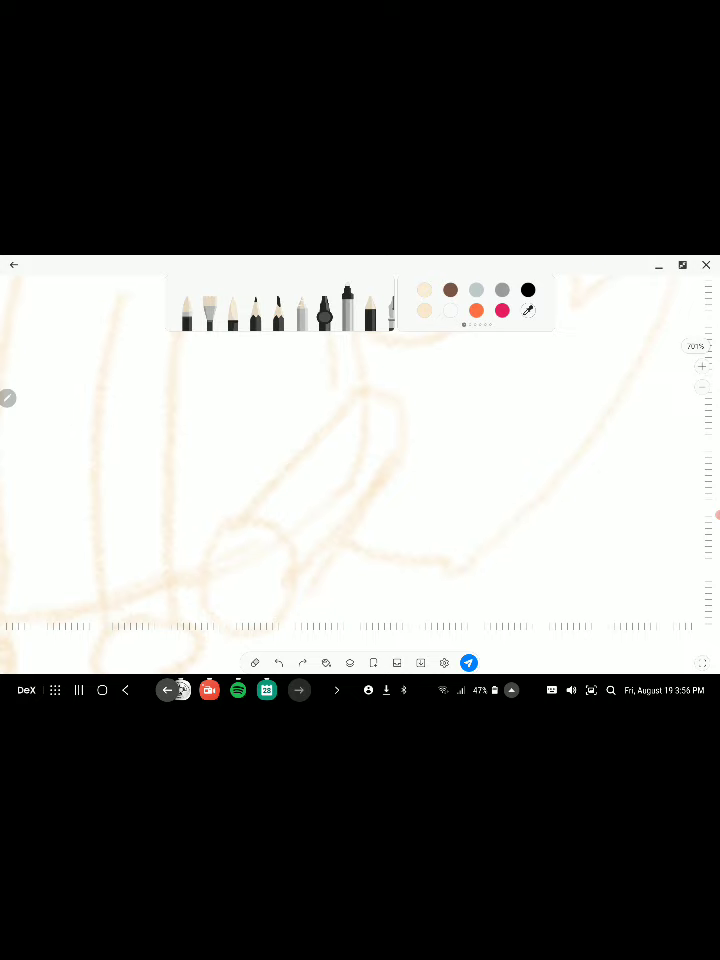
mouse_move(354, 392)
left_mouse_down()
mouse_move(212, 595)
mouse_move(340, 550)
mouse_move(350, 394)
left_mouse_up()
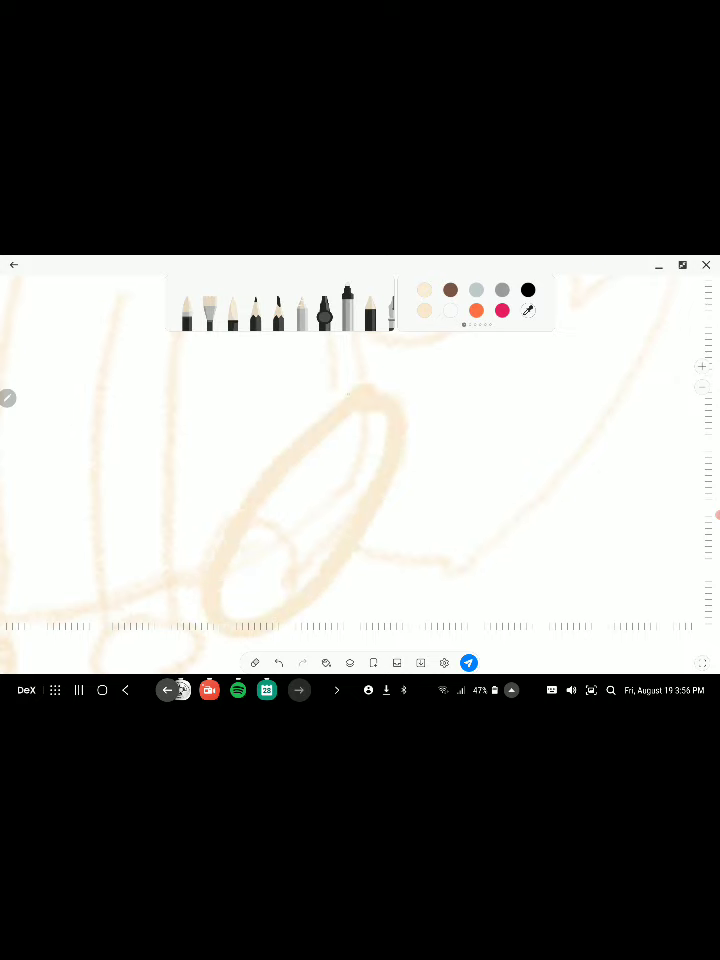
scroll(360, 460, "down", 3)
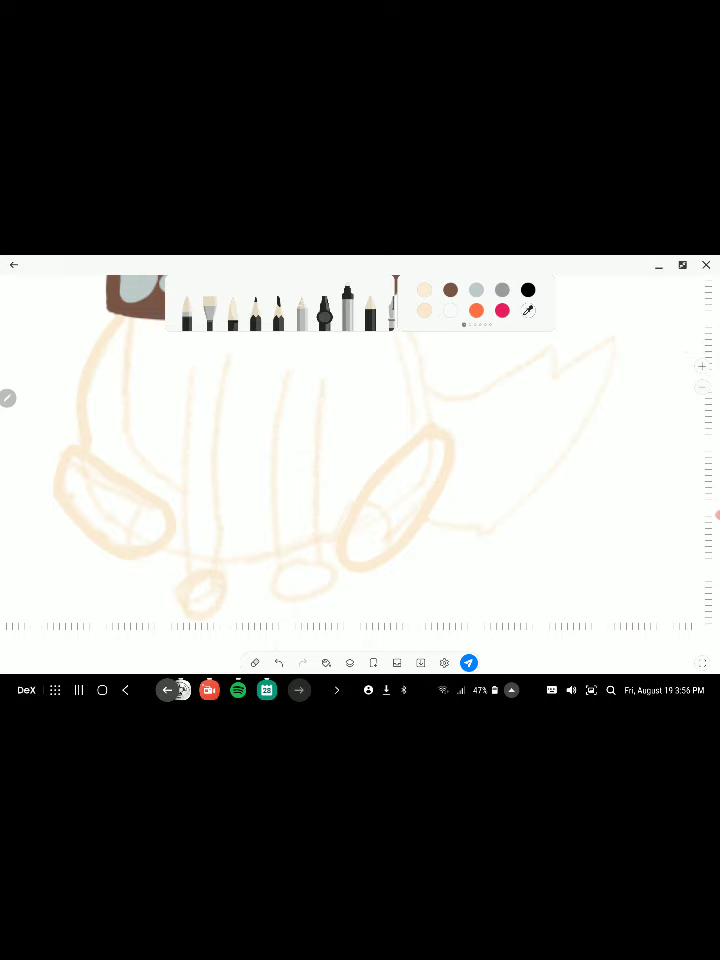
key("ctrl+z")
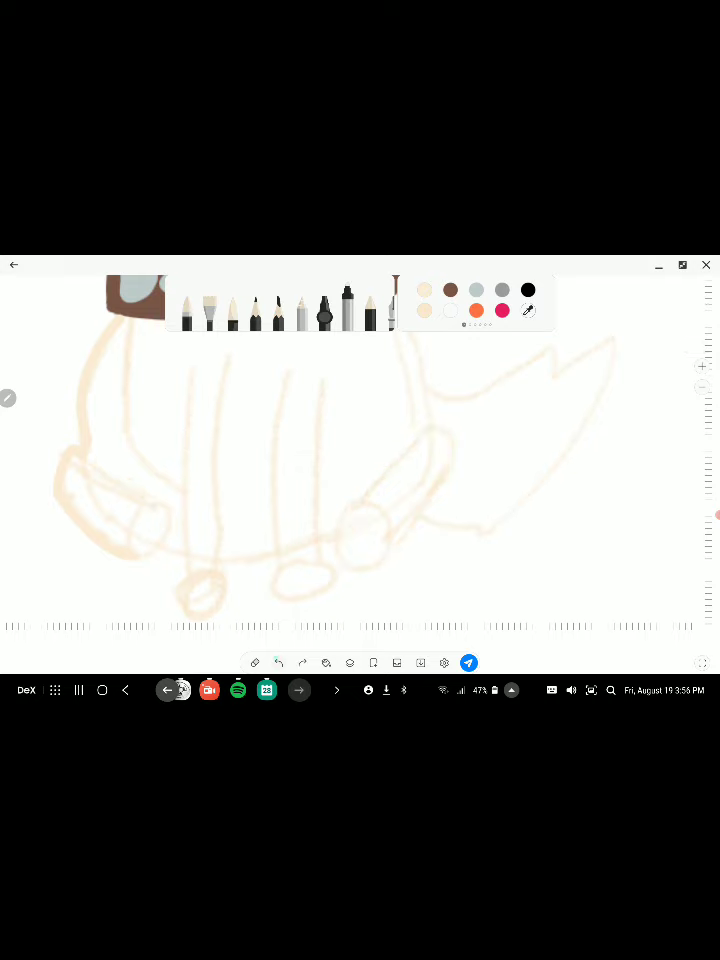
Redraw the left hind leg's upper edge and its rounded paw in pale peach
scroll(360, 460, "up", 2)
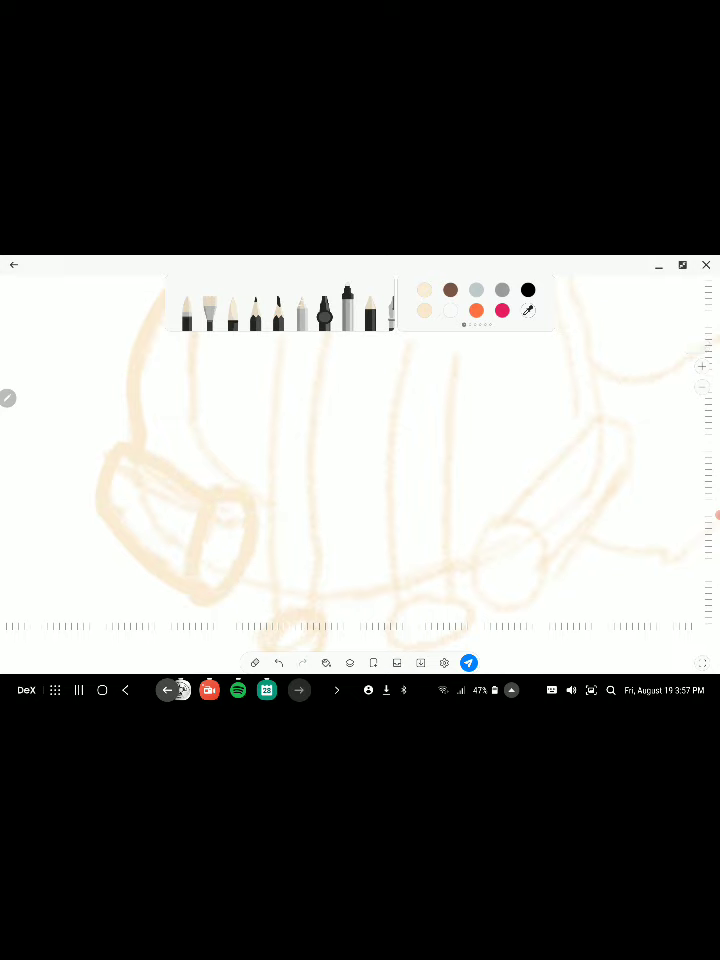
scroll(360, 460, "down", 1)
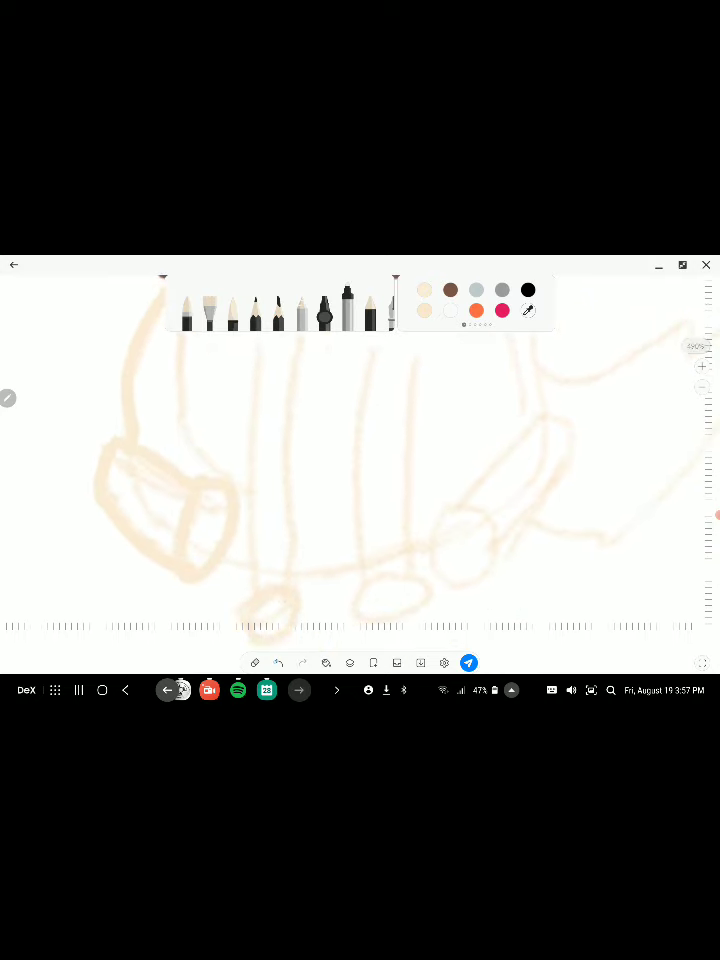
key("ctrl+z")
key("ctrl+y")
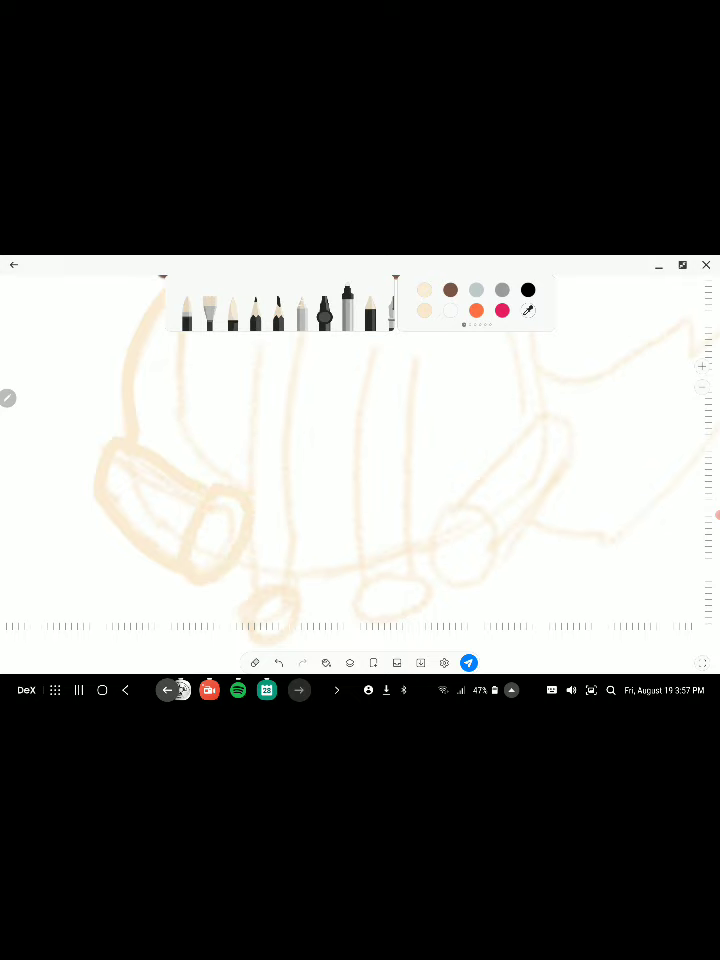
Outline the right hind leg and its round paw in pale peach over the sketch
scroll(360, 450, "up", 5)
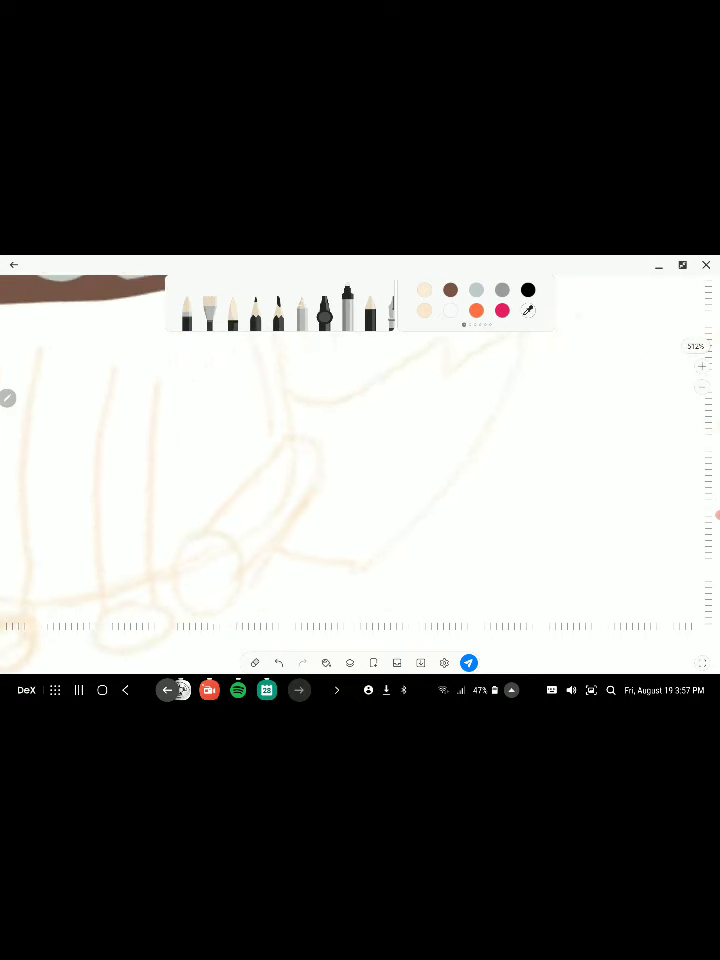
mouse_move(231, 493)
left_mouse_down()
mouse_move(295, 447)
mouse_move(305, 500)
mouse_move(240, 575)
left_mouse_up()
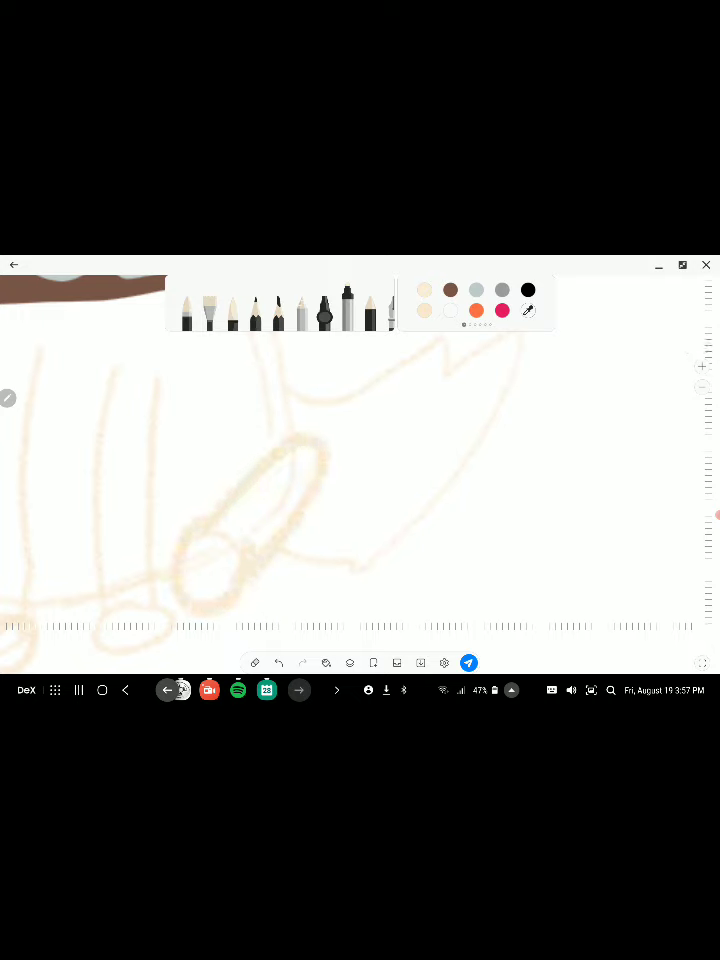
scroll(360, 450, "down", 2)
Trace the body's right side in pale peach from the collar down to the hind leg
scroll(360, 450, "down", 2)
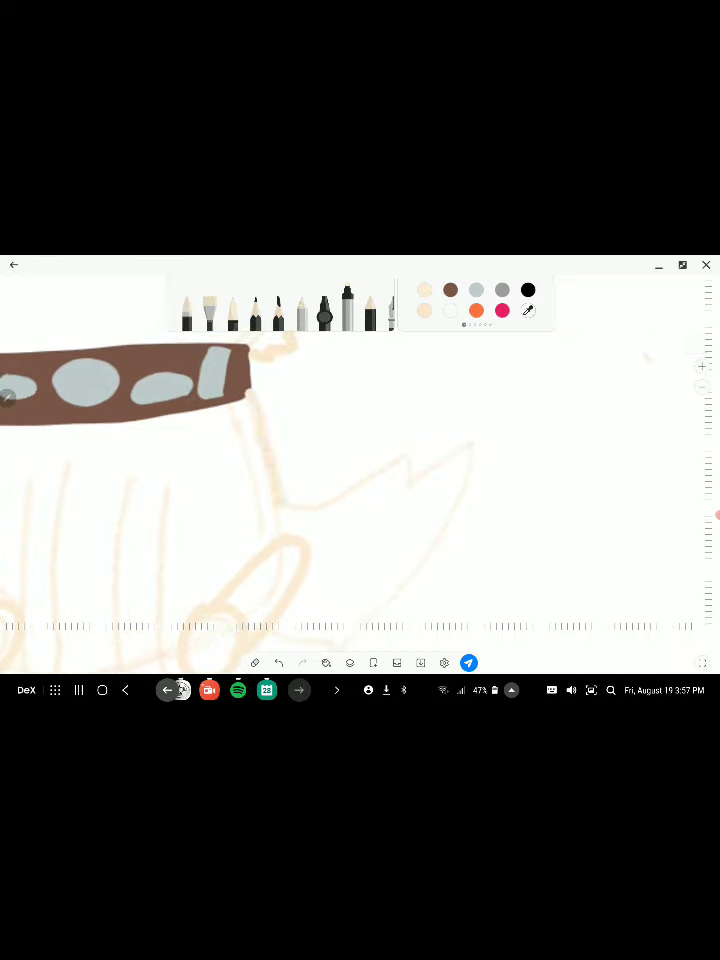
scroll(360, 450, "up", 3)
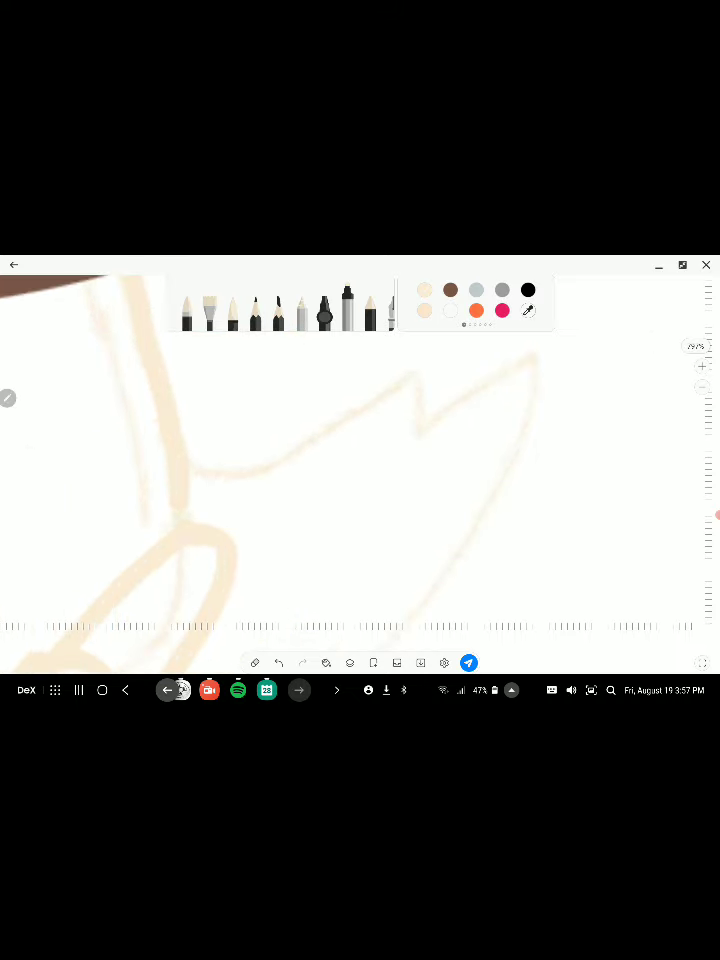
scroll(360, 450, "up", 2)
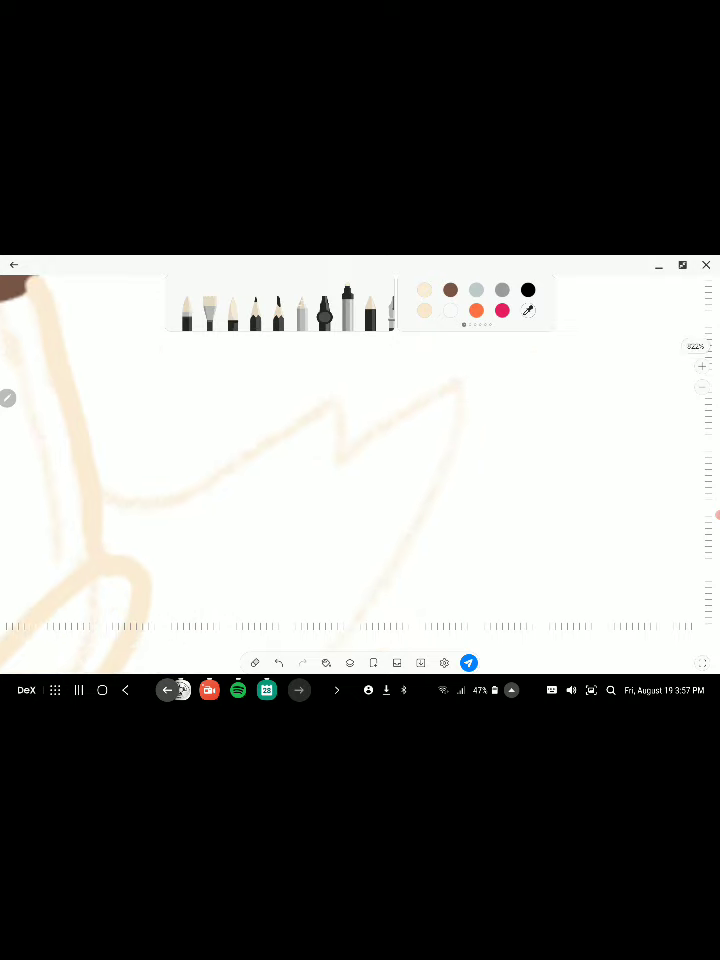
Outline the tail in pale peach along its notched upper edge, curved outer edge and short lower edge back to the leg
scroll(360, 450, "down", 1)
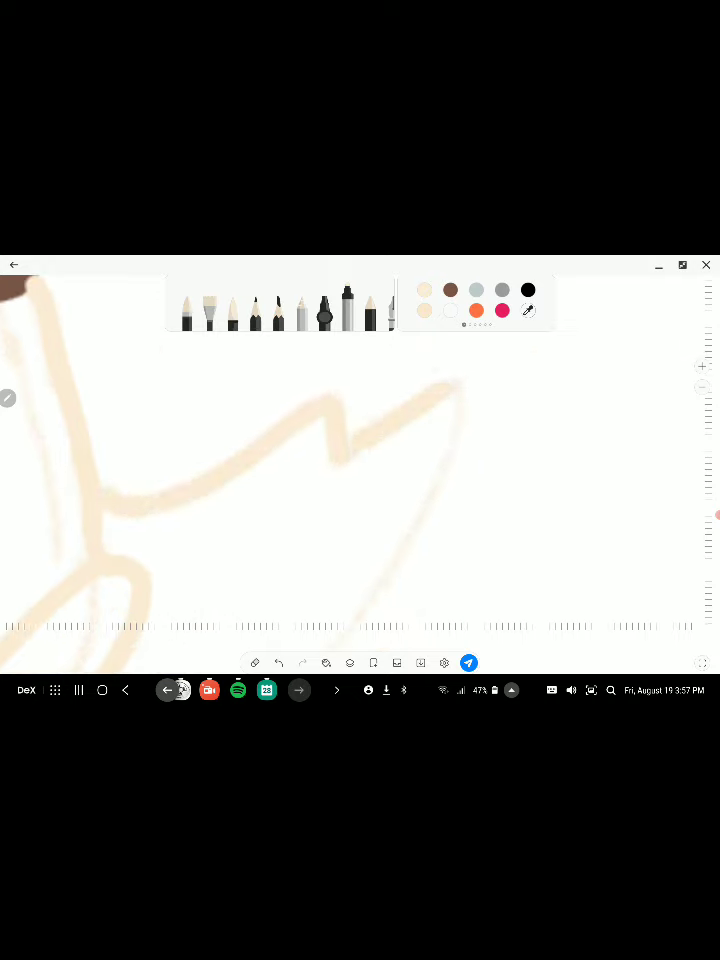
scroll(360, 450, "down", 2)
mouse_move(362, 366)
left_mouse_down()
mouse_move(330, 480)
mouse_move(205, 605)
mouse_move(222, 573)
left_mouse_up()
scroll(360, 450, "up", 2)
left_click_drag(138, 547, 205, 568)
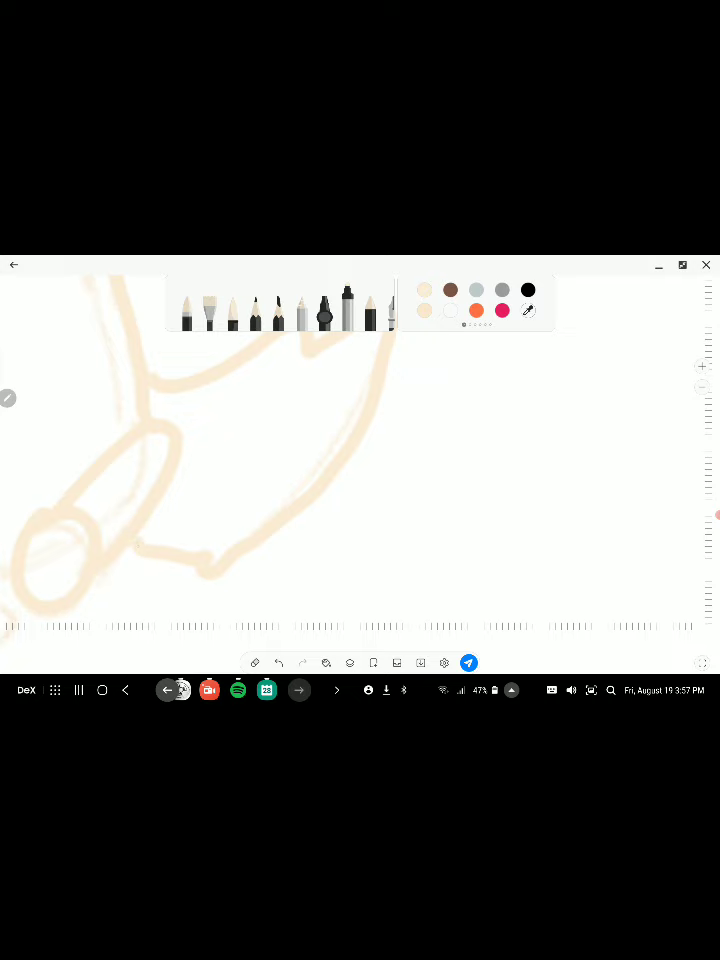
scroll(300, 470, "up", 2)
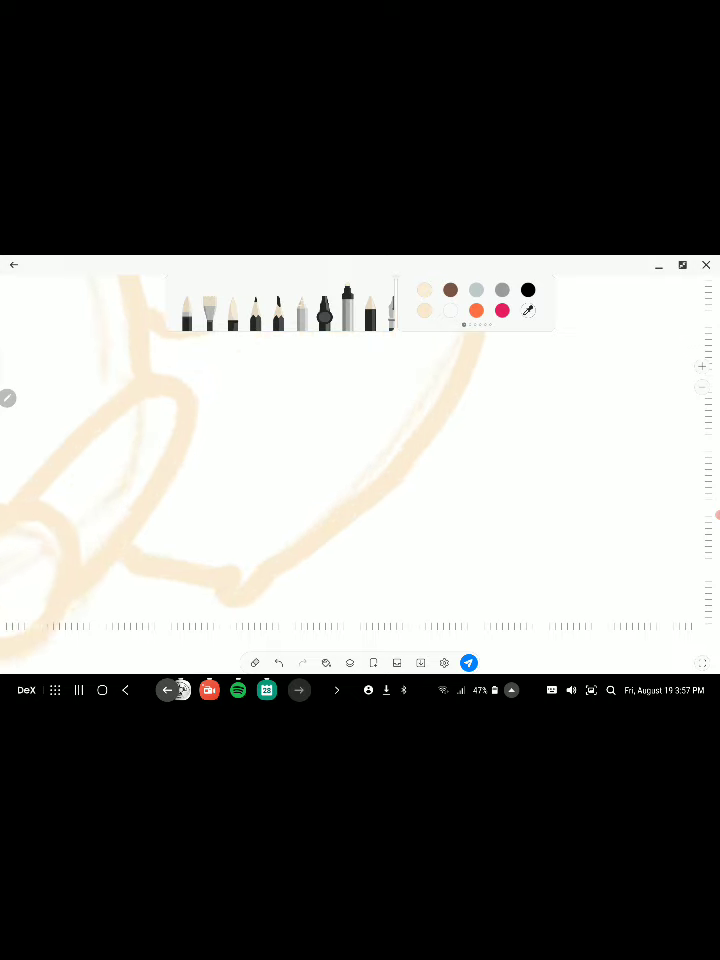
Outline both sides of the left front leg and its rounded paw in pale peach over the sketch
scroll(360, 450, "down", 4)
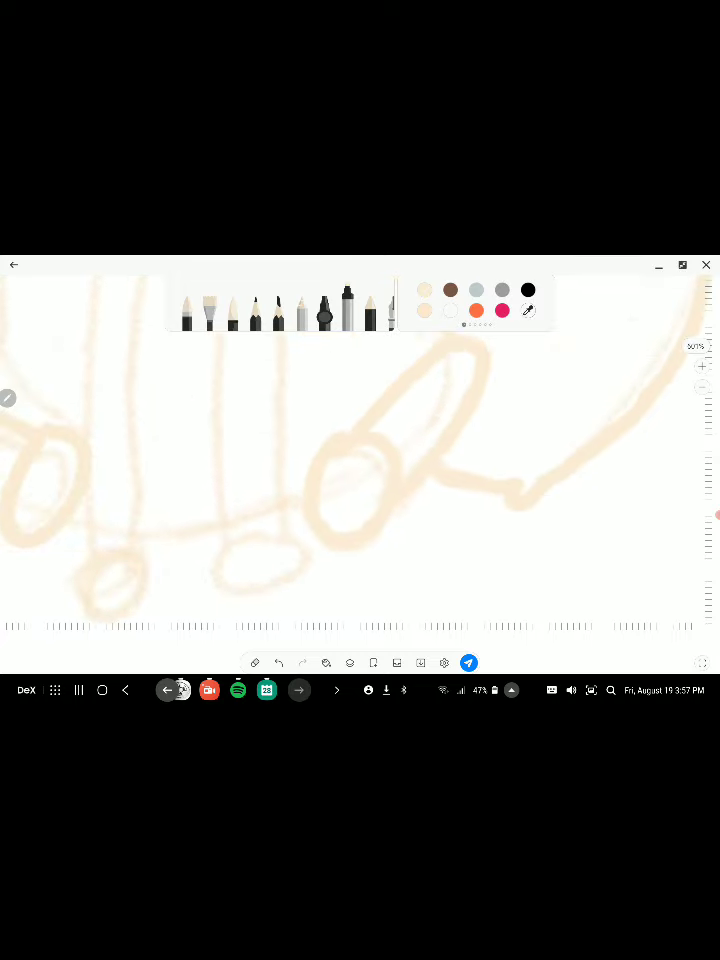
scroll(300, 450, "down", 3)
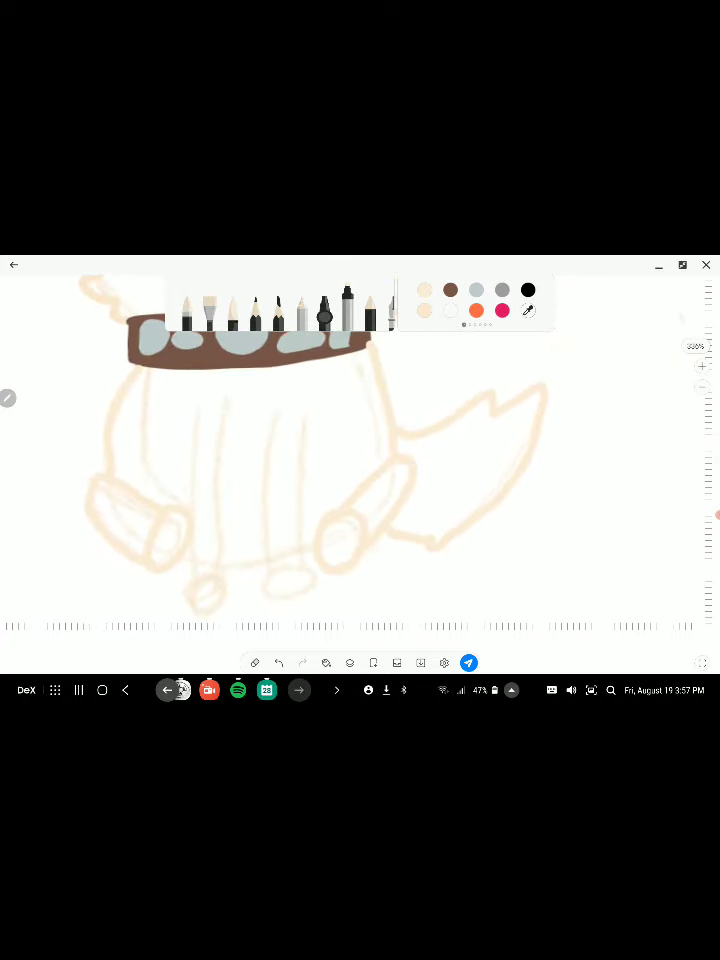
scroll(300, 450, "up", 1)
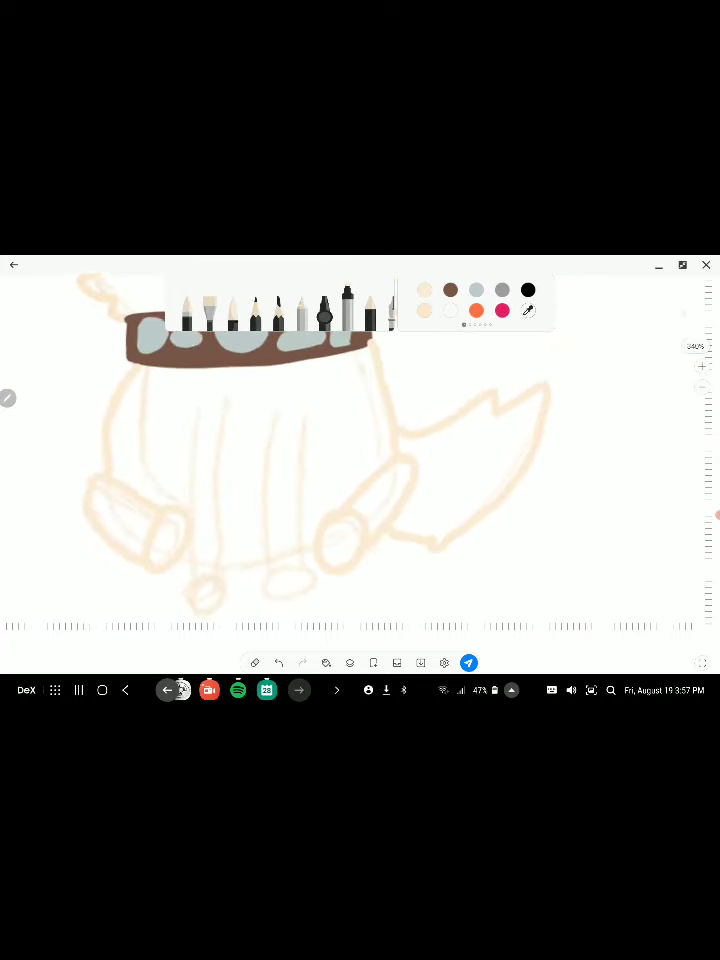
scroll(360, 450, "up", 4)
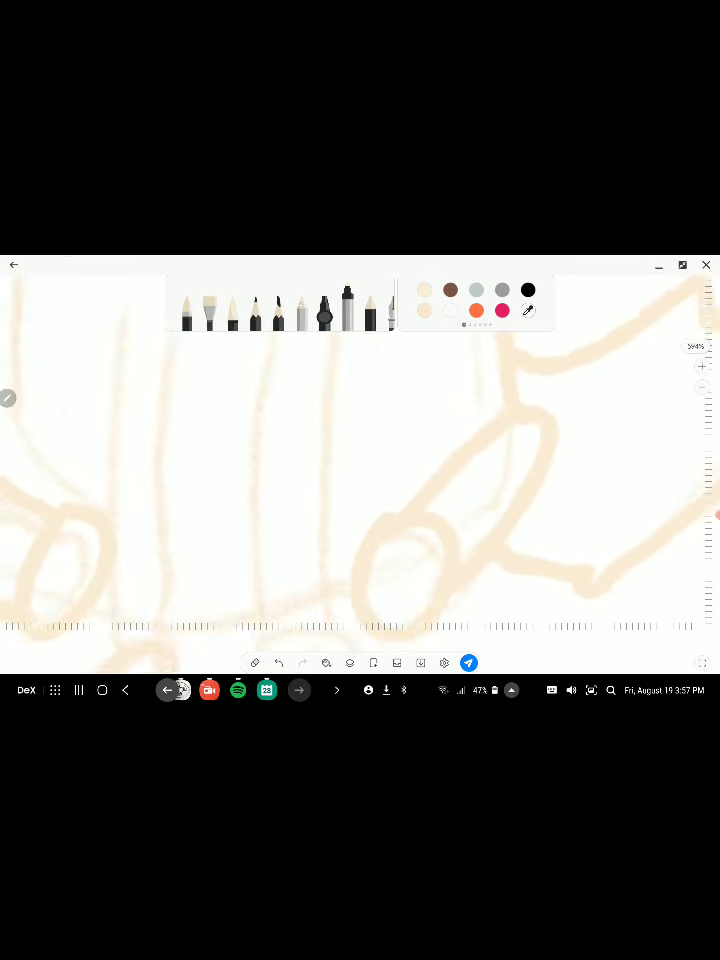
left_click_drag(219, 356, 210, 615)
left_click_drag(170, 358, 154, 600)
scroll(350, 450, "up", 1)
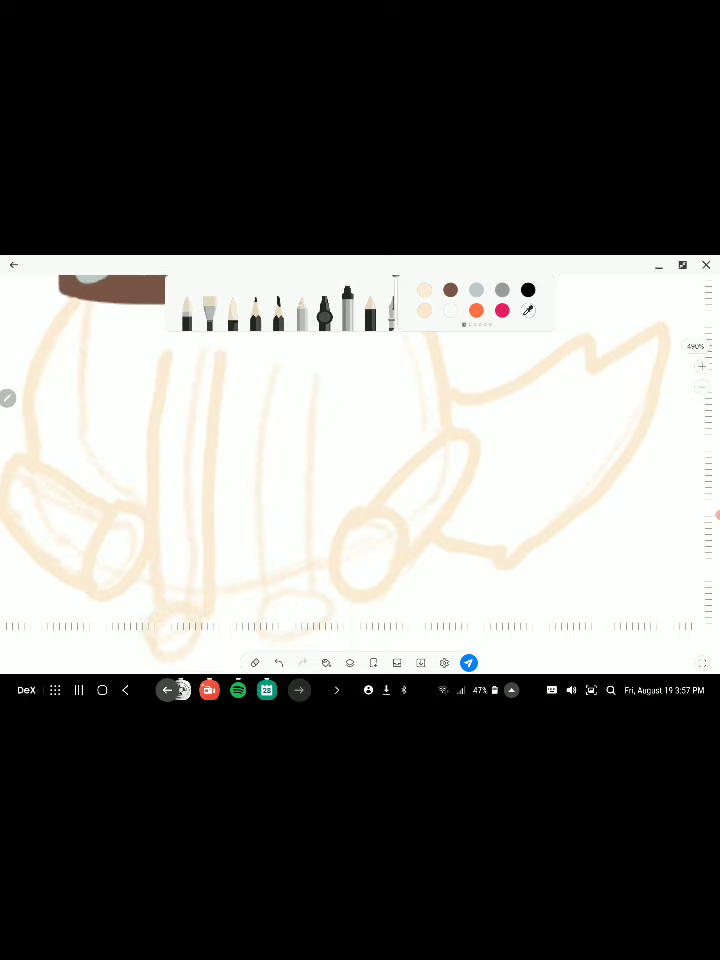
scroll(300, 450, "up", 5)
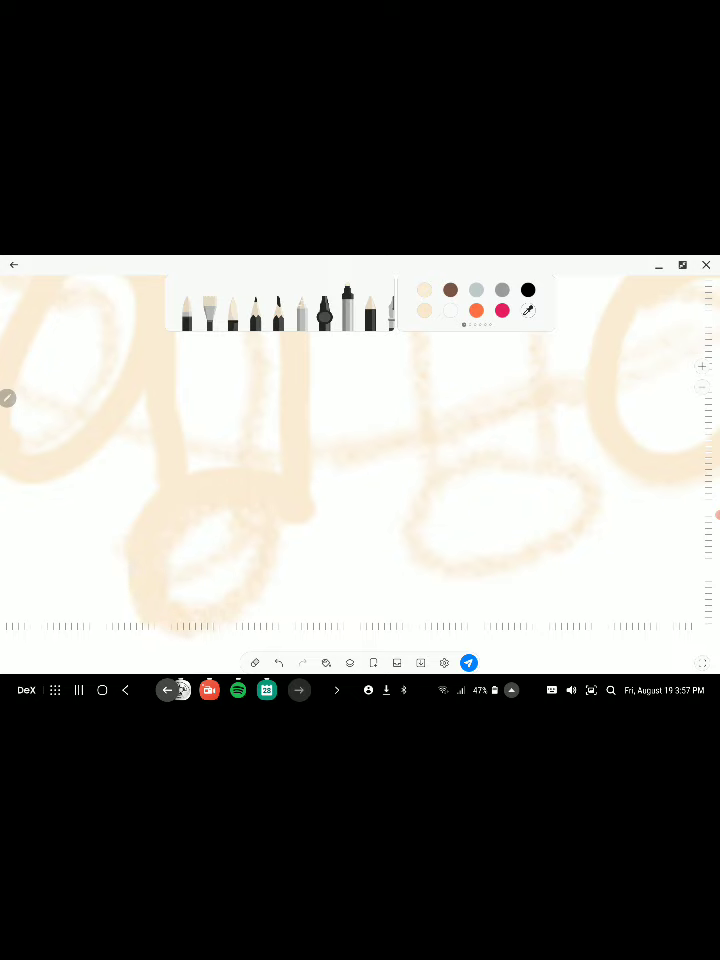
scroll(360, 450, "down", 1)
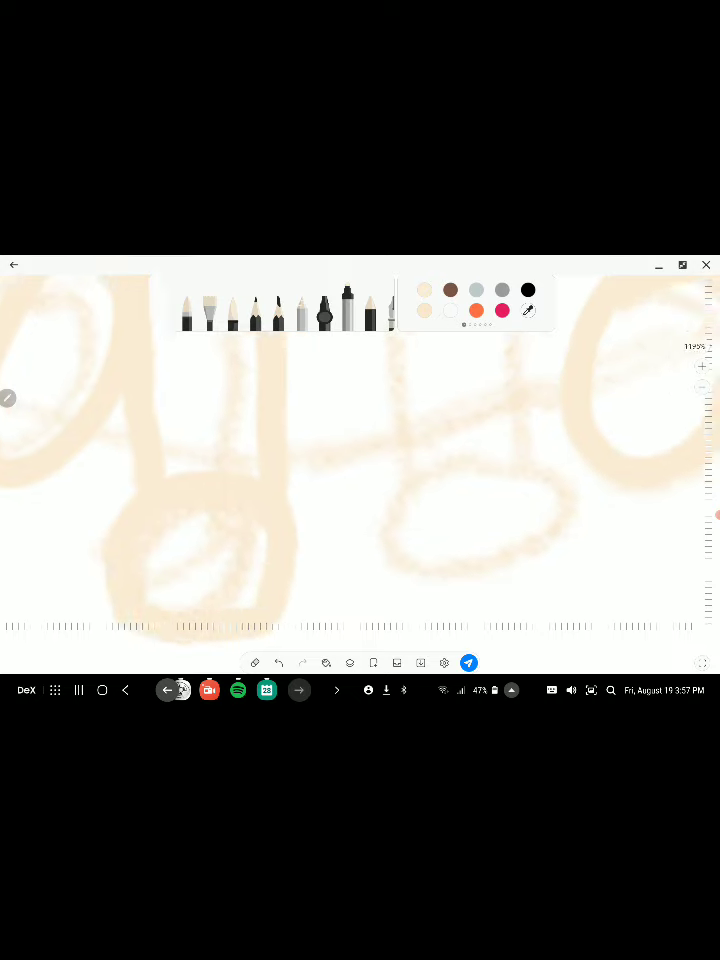
Outline the right front leg and its paw in pale peach over the sketch
scroll(360, 450, "down", 5)
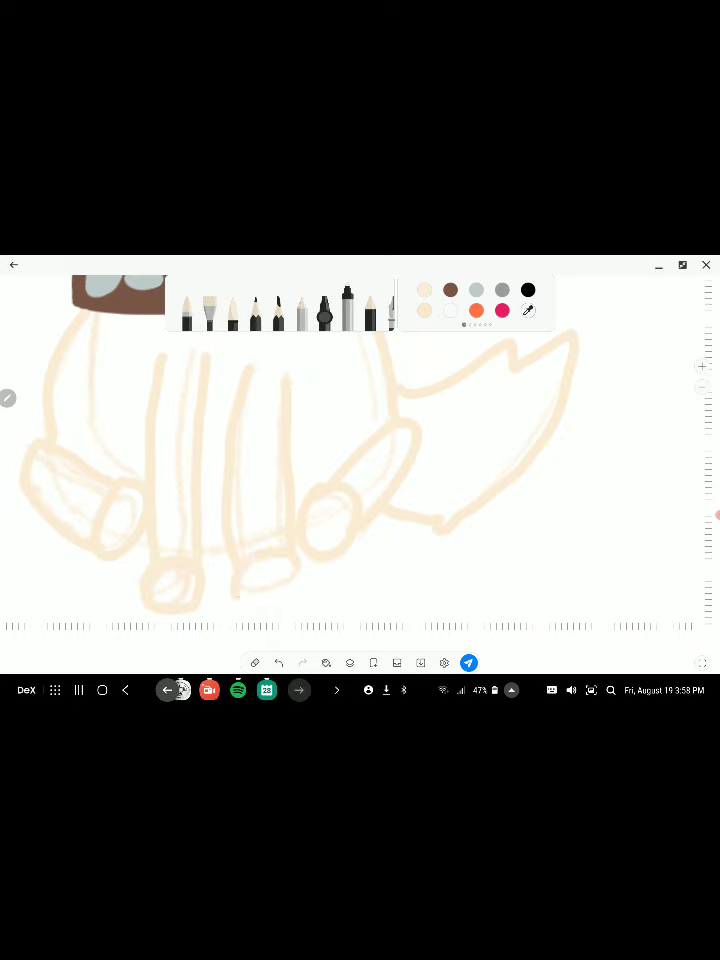
left_click_drag(236, 590, 303, 597)
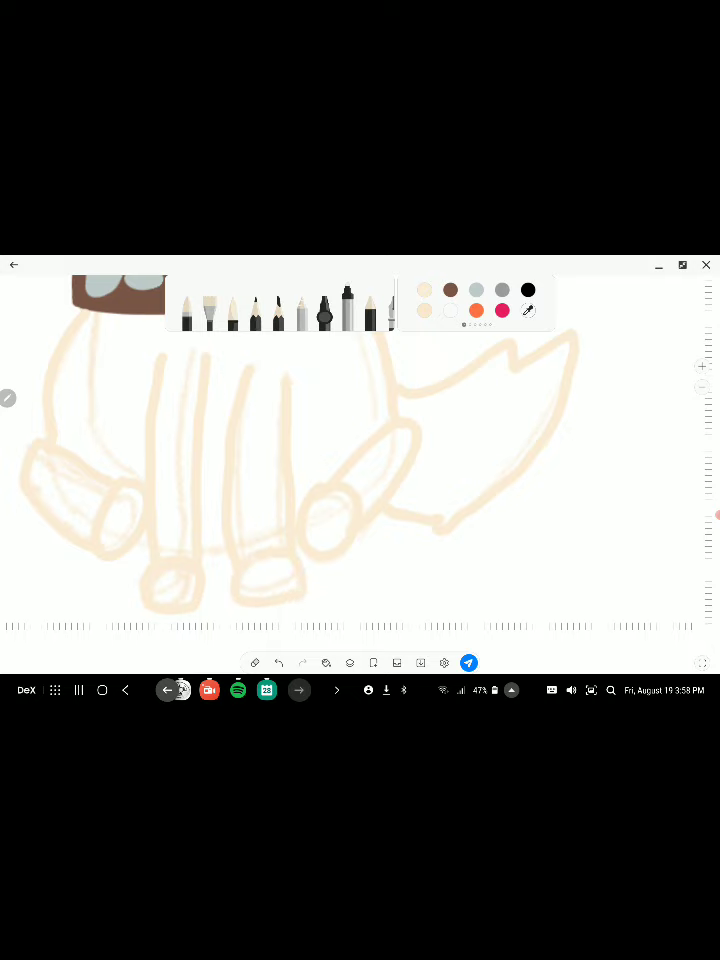
scroll(200, 520, "up", 5)
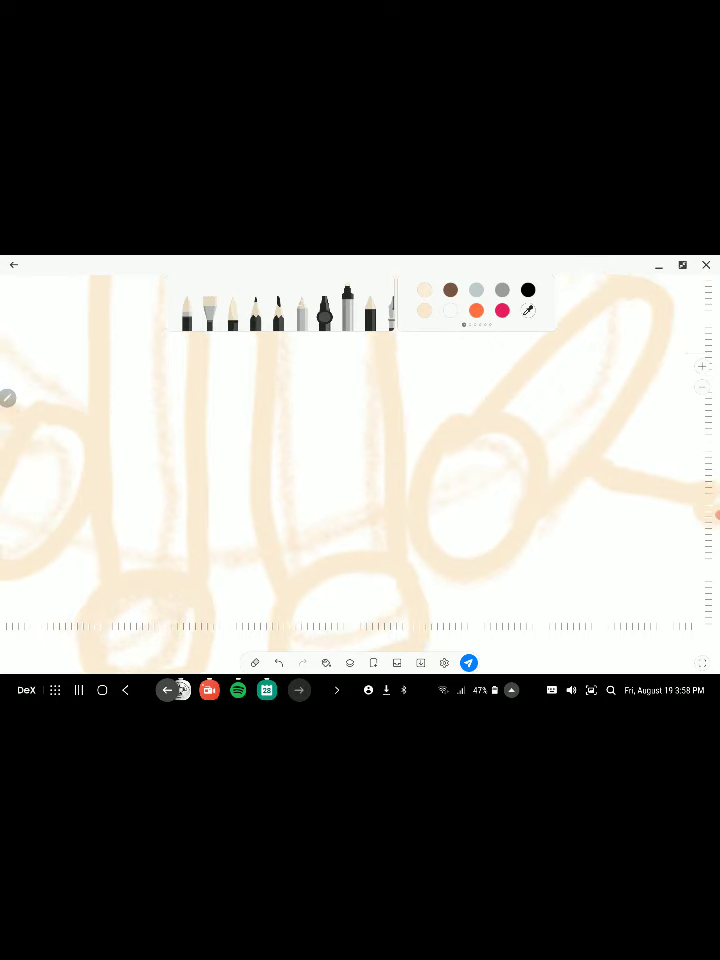
Fill the dog's head and both ears with pale peach
scroll(360, 460, "down", 5)
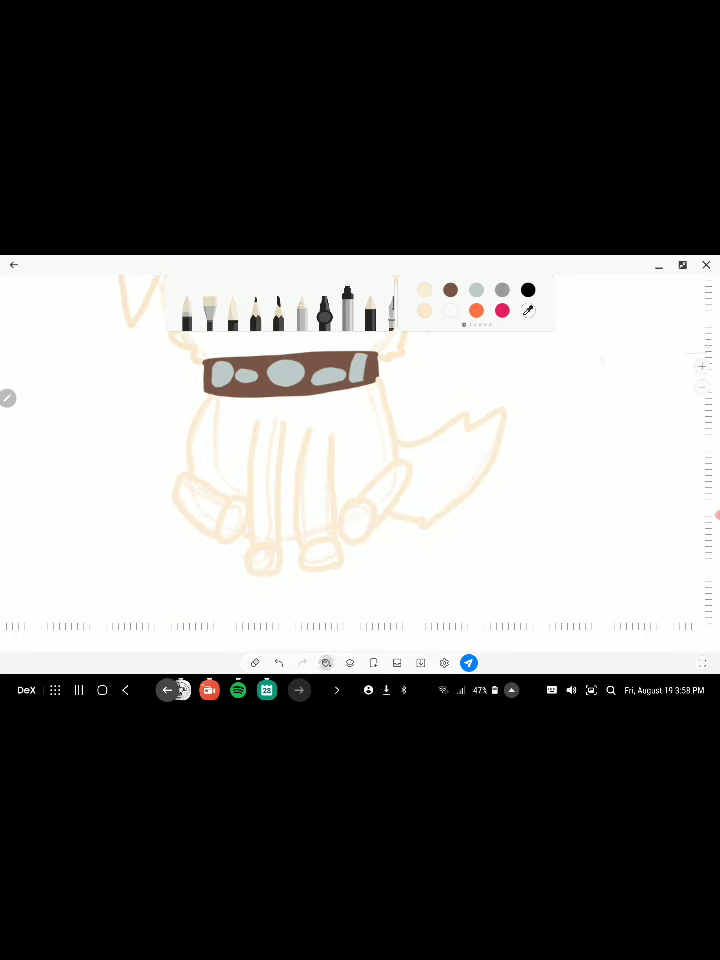
scroll(360, 460, "down", 3)
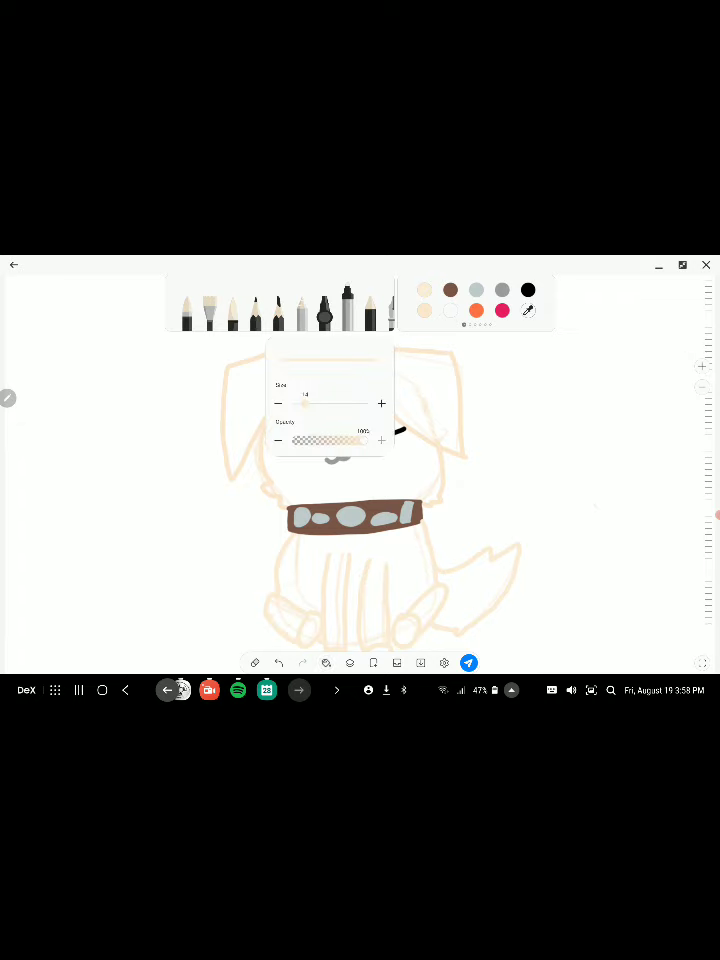
scroll(200, 460, "up", 5)
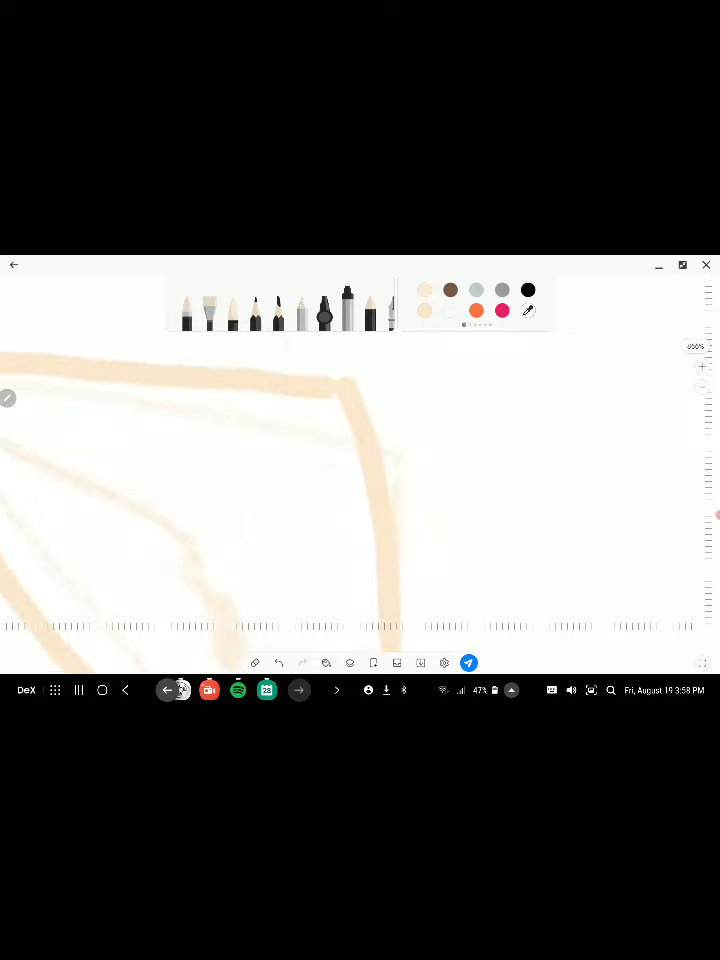
scroll(200, 460, "down", 5)
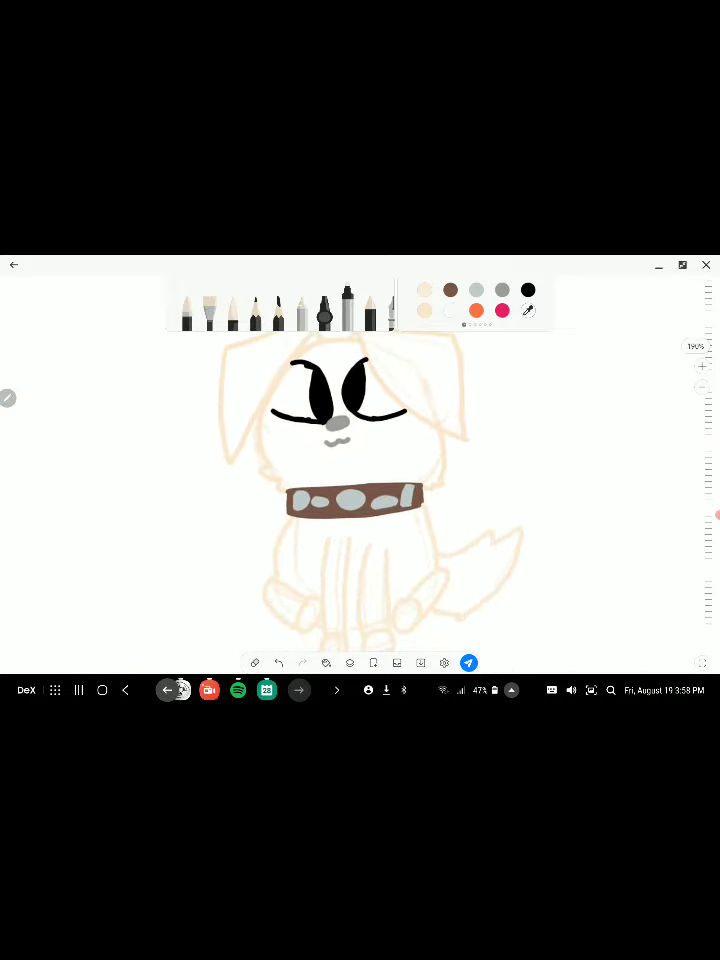
scroll(200, 460, "down", 2)
left_click(326, 663)
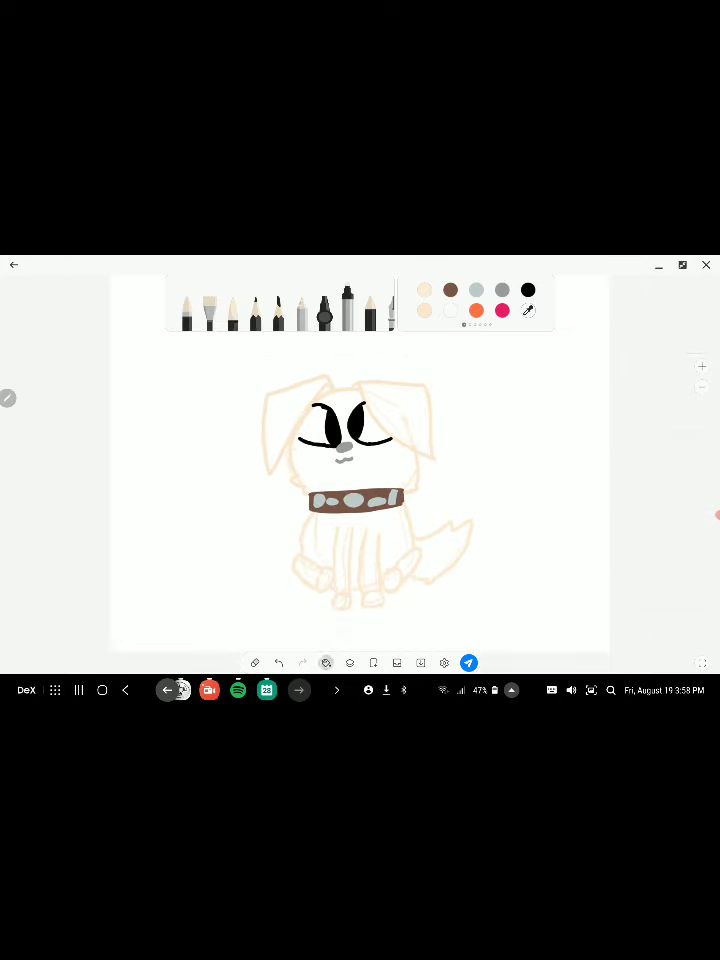
left_click(350, 465)
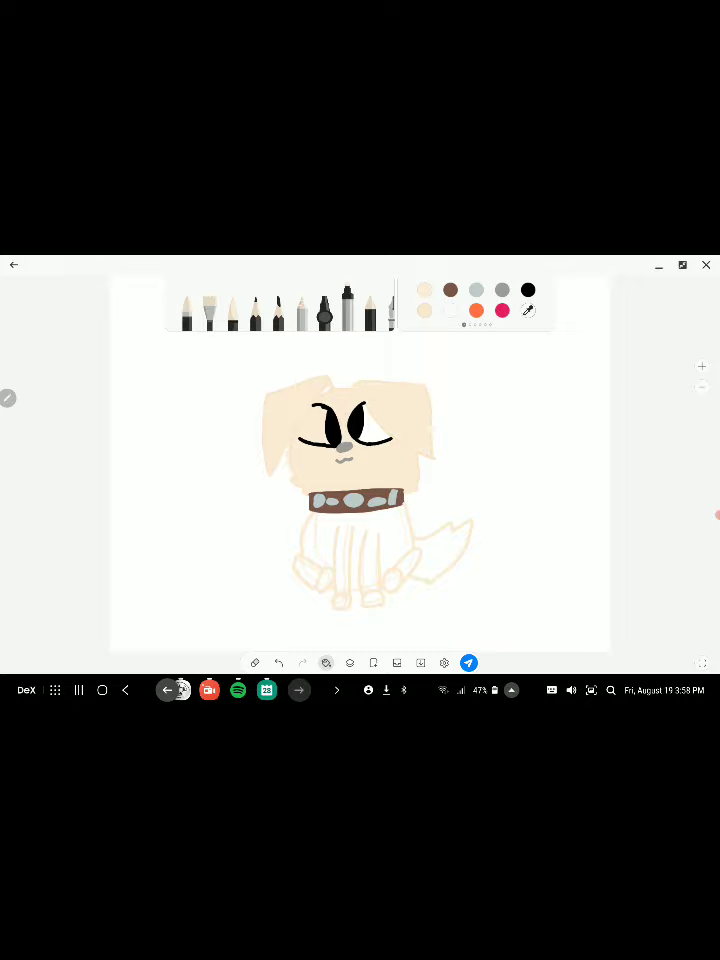
Try to fill the dog's body with pale peach, then undo the fill
scroll(360, 460, "up", 3)
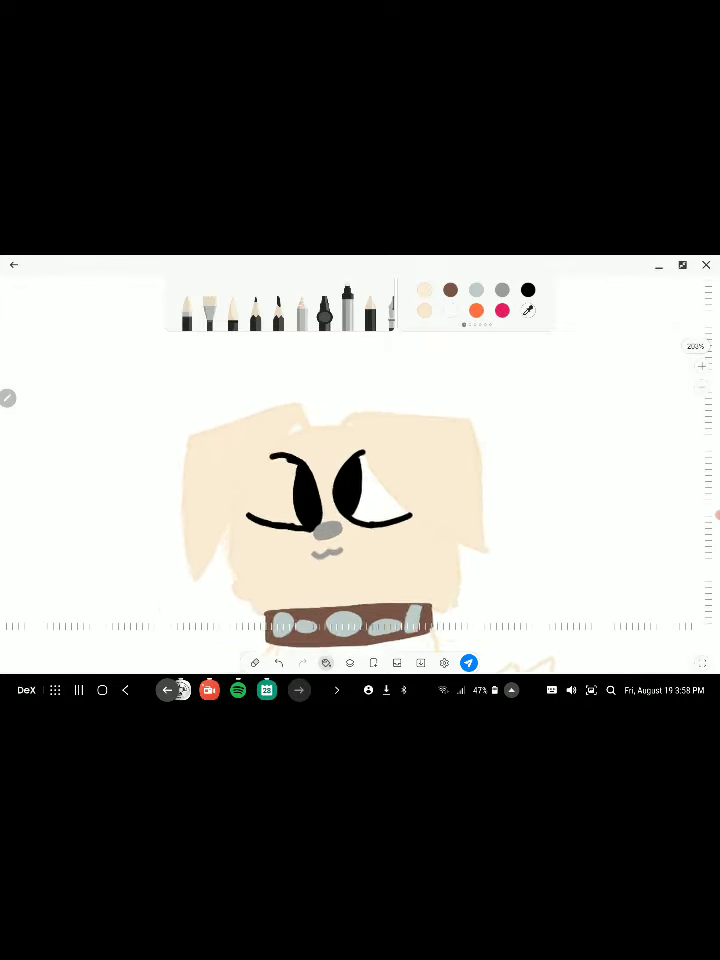
scroll(395, 490, "down", 3)
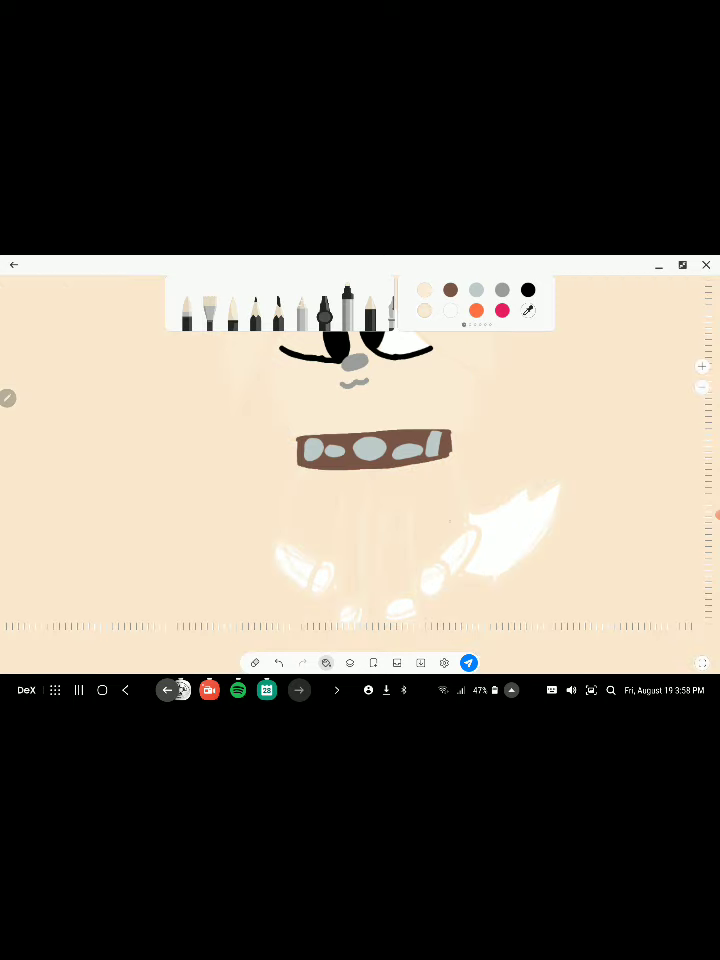
key("ctrl+z")
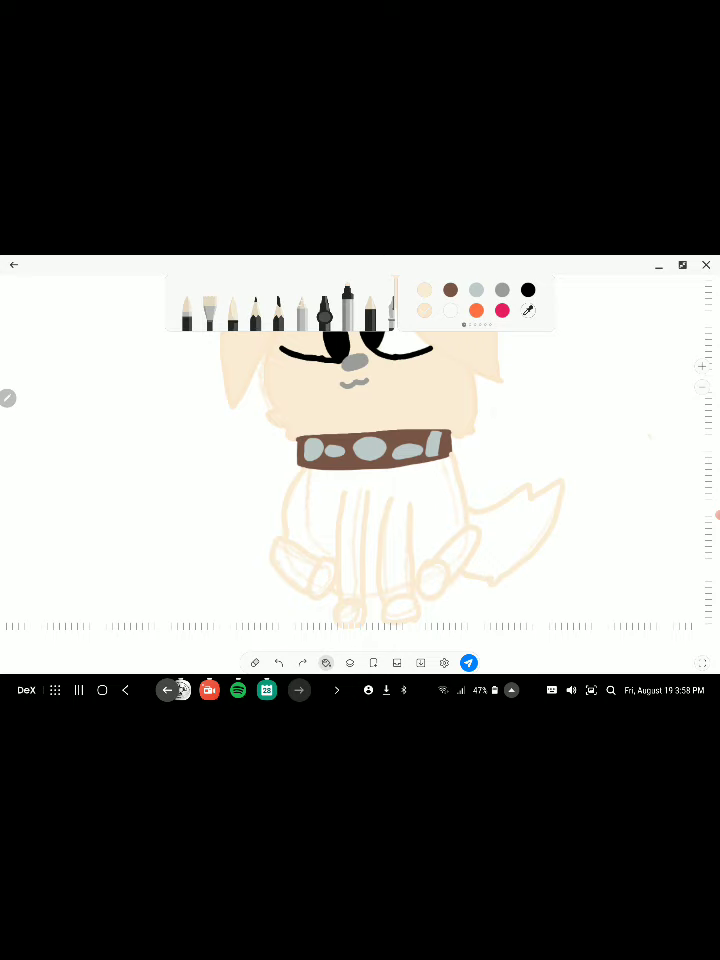
key("ctrl+y")
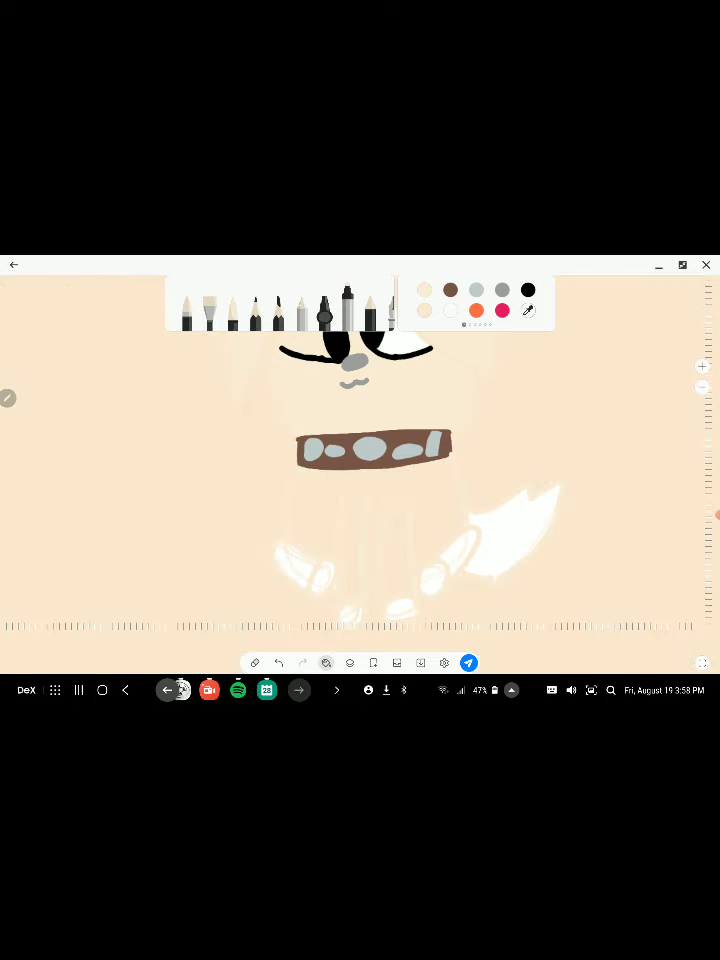
key("ctrl+z")
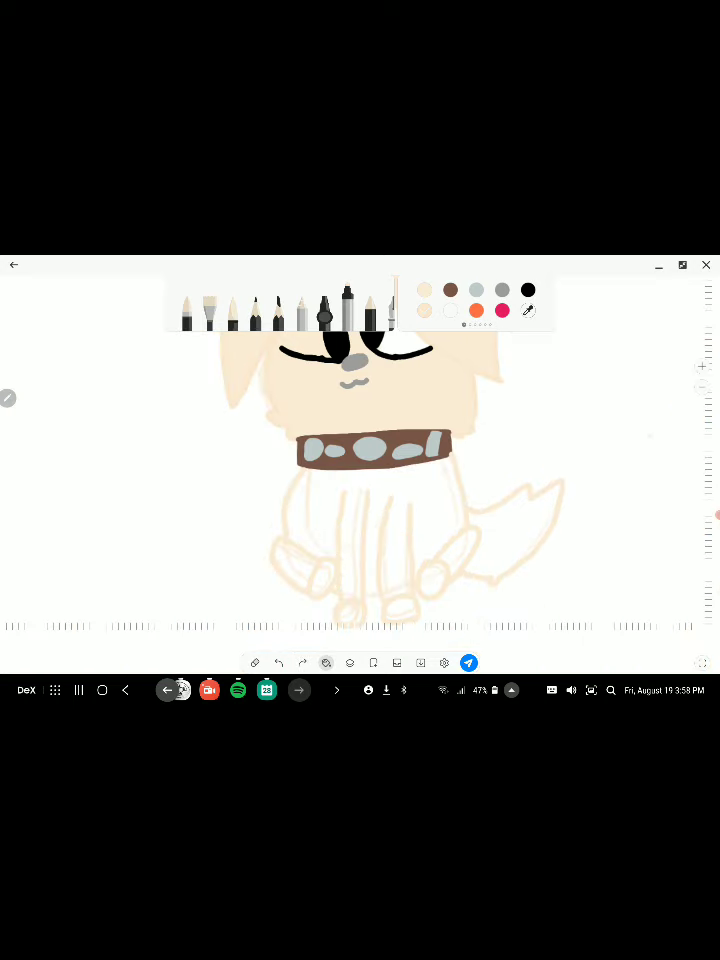
Close the gap between the right front leg and the right hind paw with a pale peach stroke
left_click(325, 317)
left_click(600, 450)
scroll(330, 540, "up", 5)
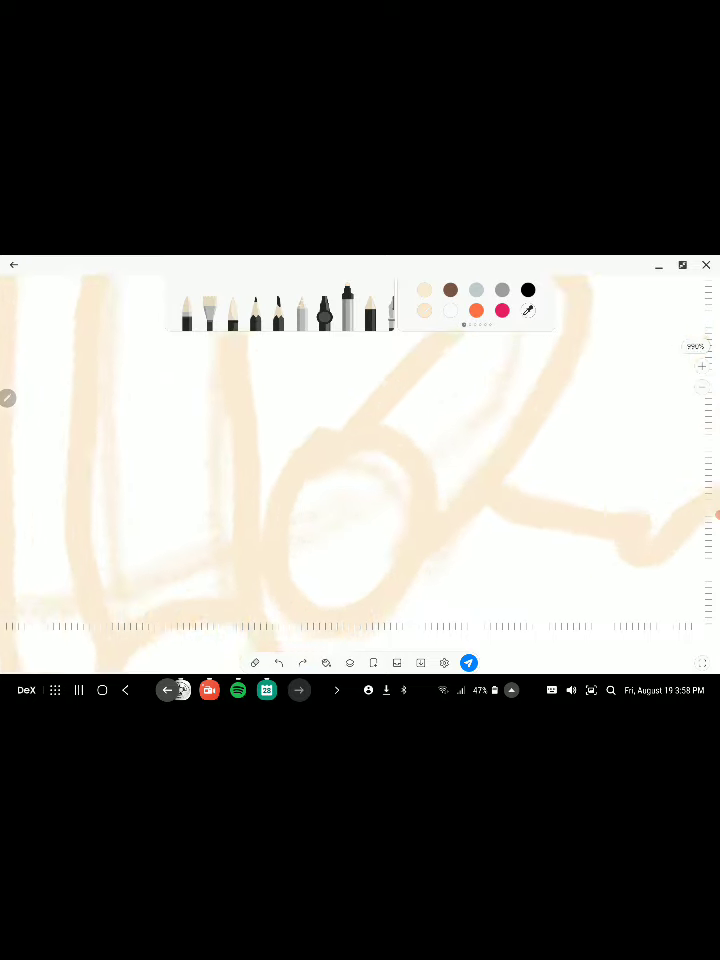
scroll(360, 470, "up", 3)
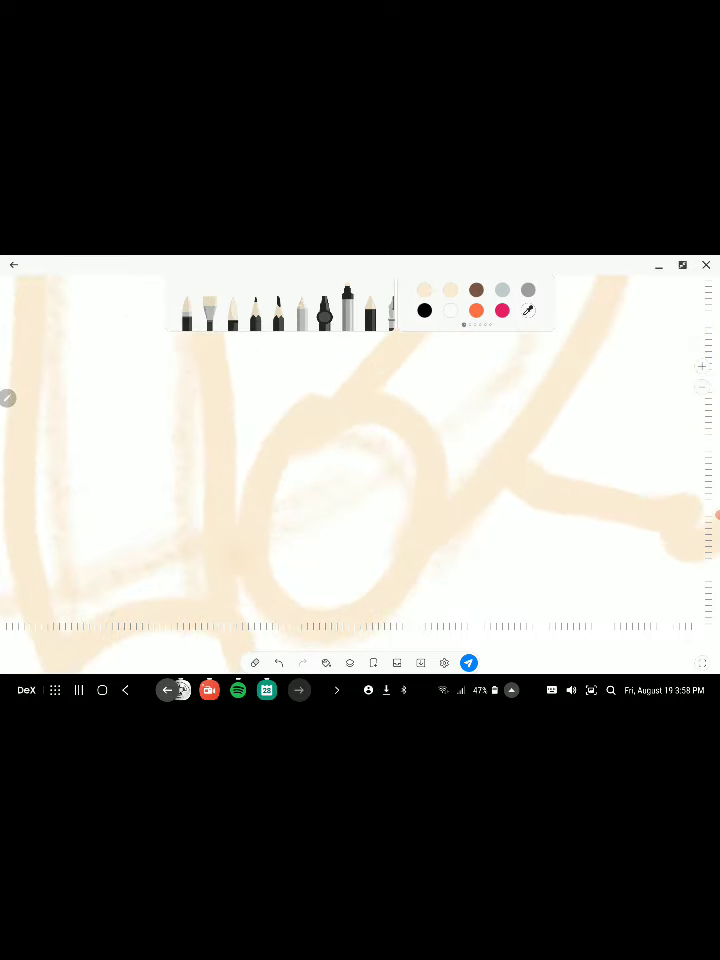
Check the body outline for gaps and join the left hind paw to the left front leg in pale peach
scroll(360, 450, "down", 5)
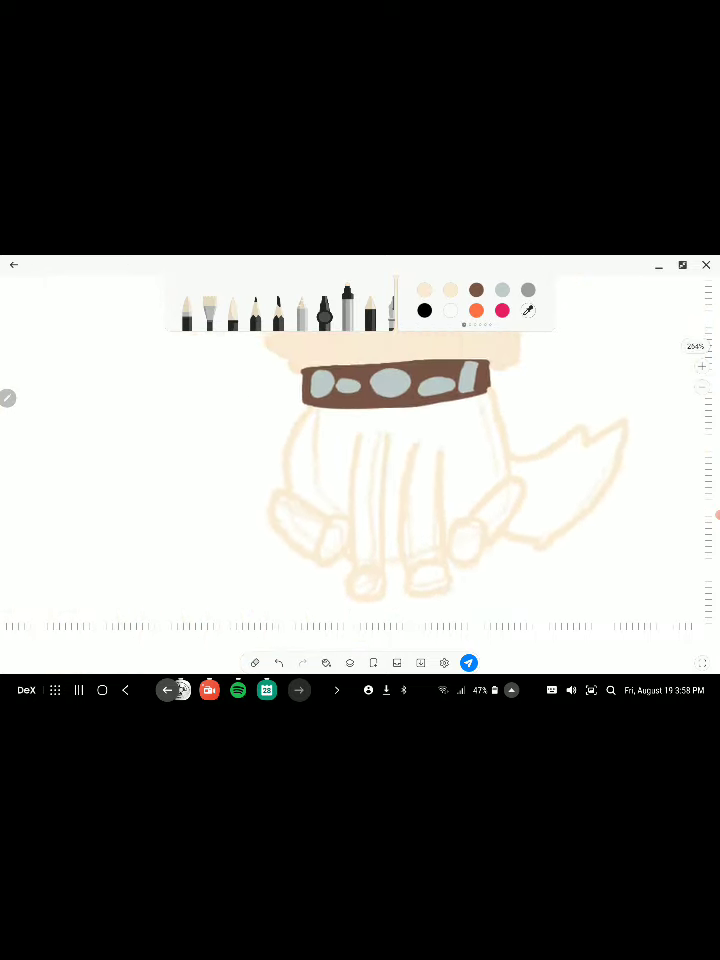
scroll(360, 450, "down", 2)
scroll(360, 420, "up", 6)
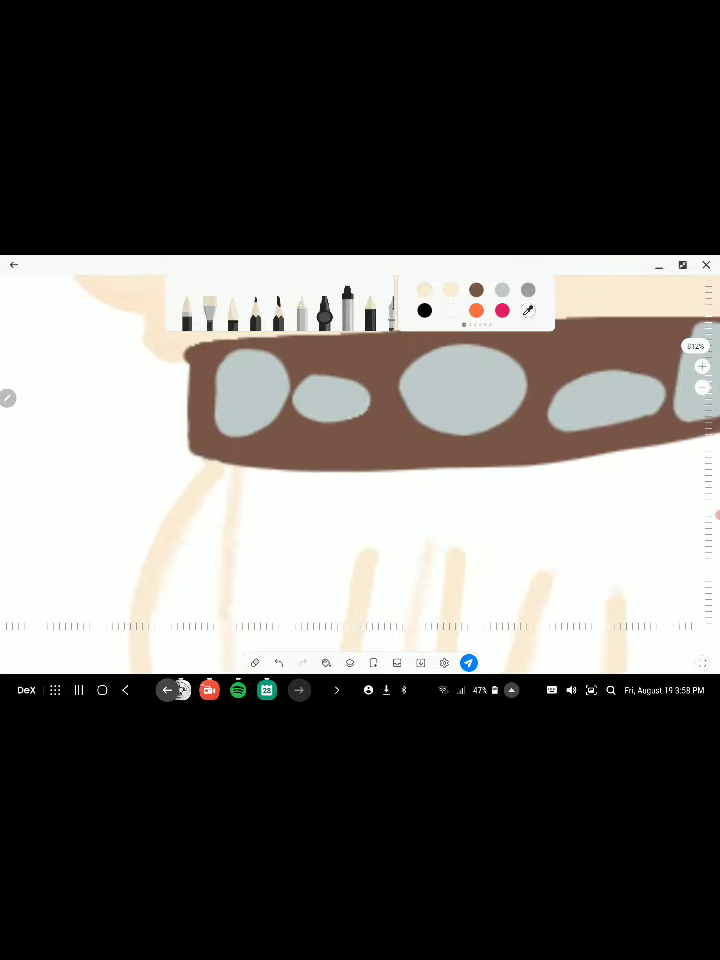
scroll(360, 450, "right", 3)
scroll(360, 450, "down", 2)
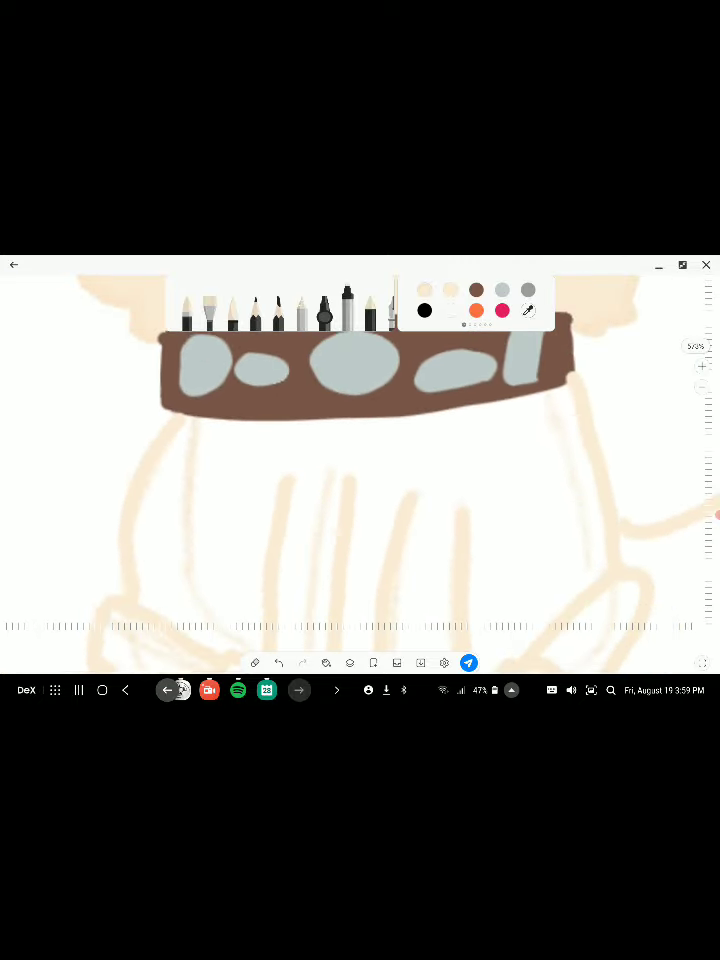
scroll(360, 450, "down", 3)
scroll(360, 450, "right", 4)
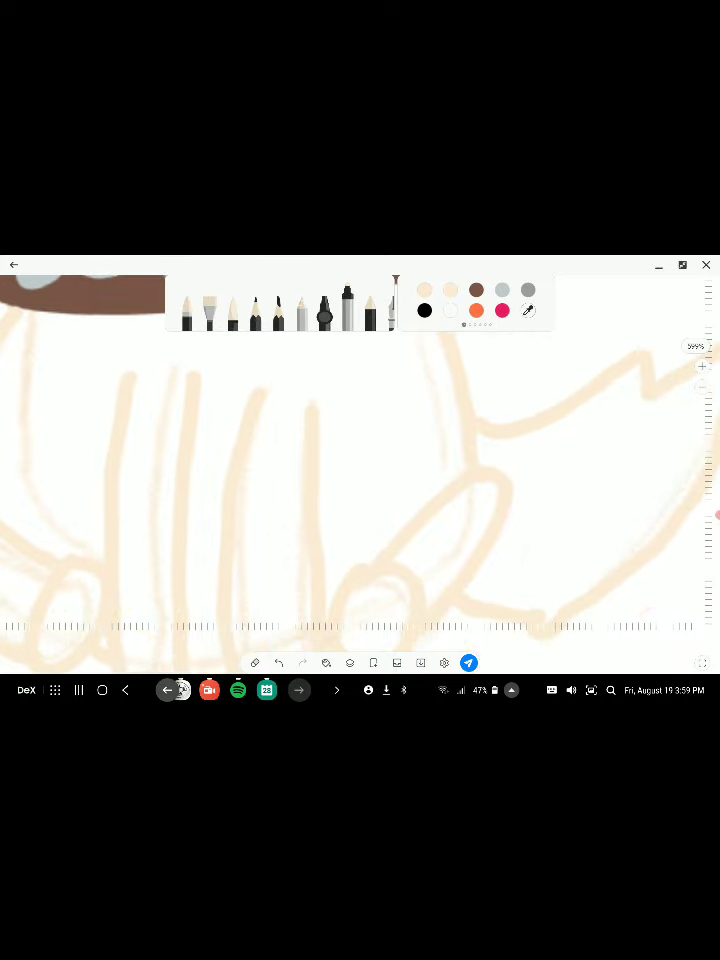
scroll(360, 450, "left", 4)
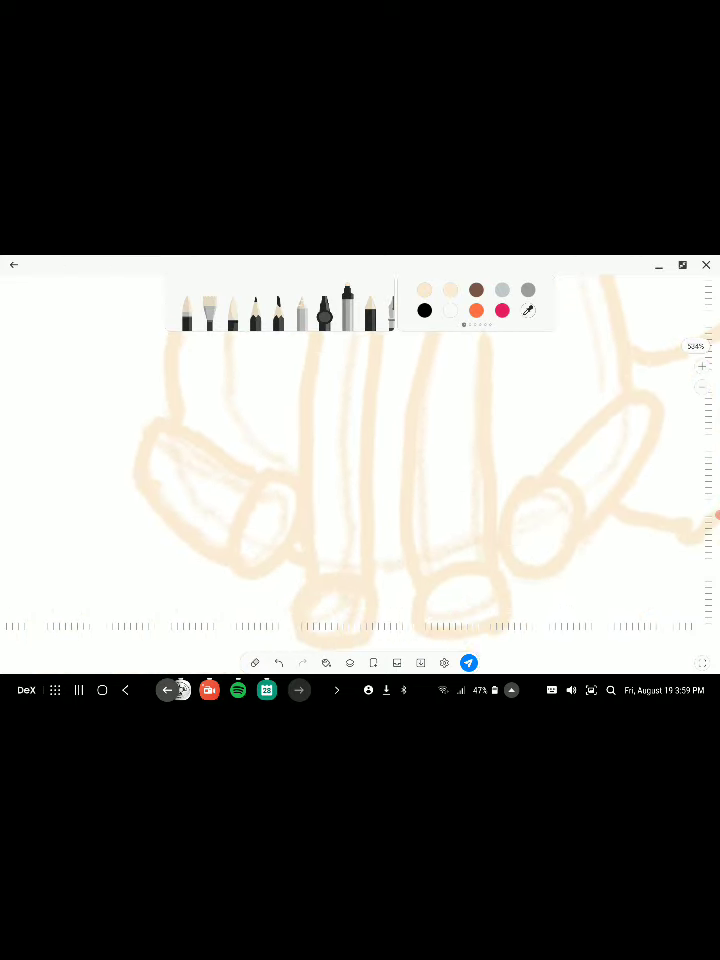
scroll(360, 450, "left", 3)
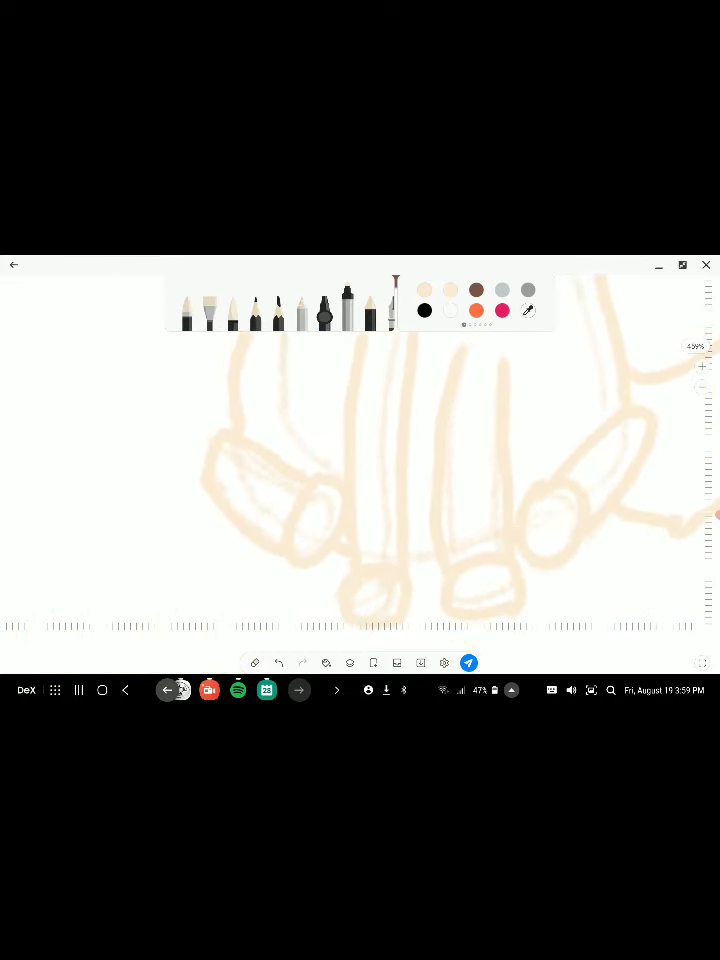
Try the pale peach body fill once more and undo it
scroll(360, 450, "up", 5)
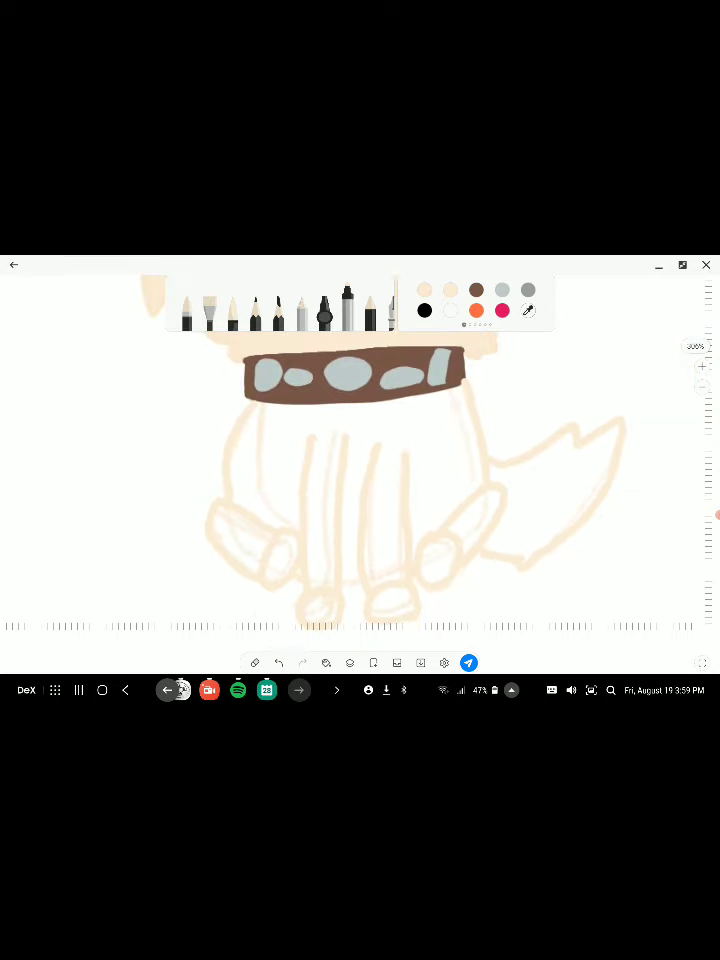
left_click(7, 397)
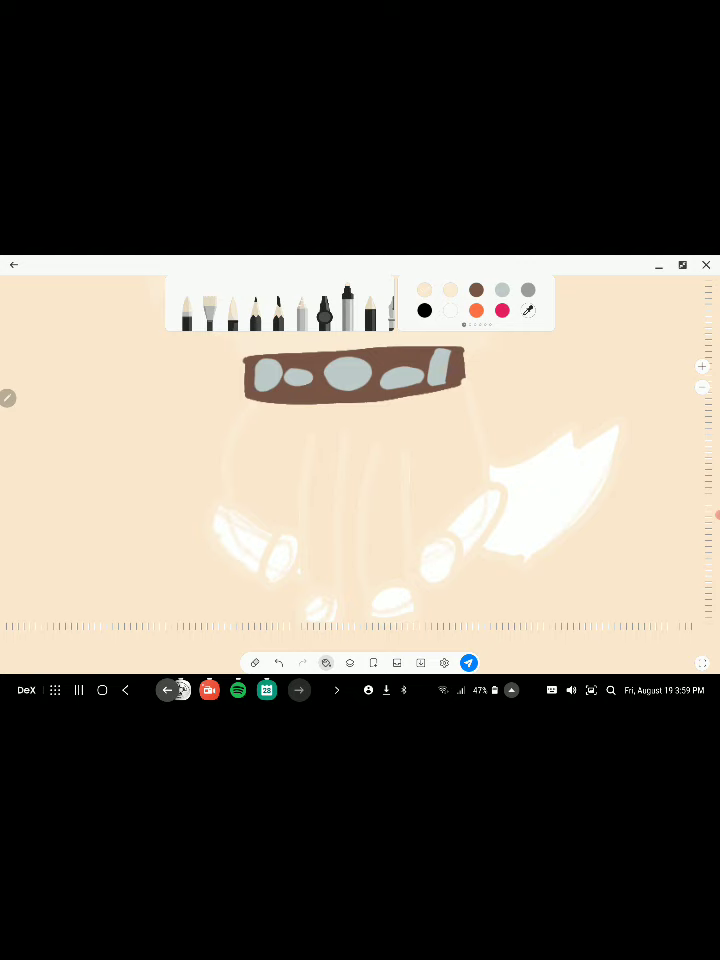
key("ctrl+z")
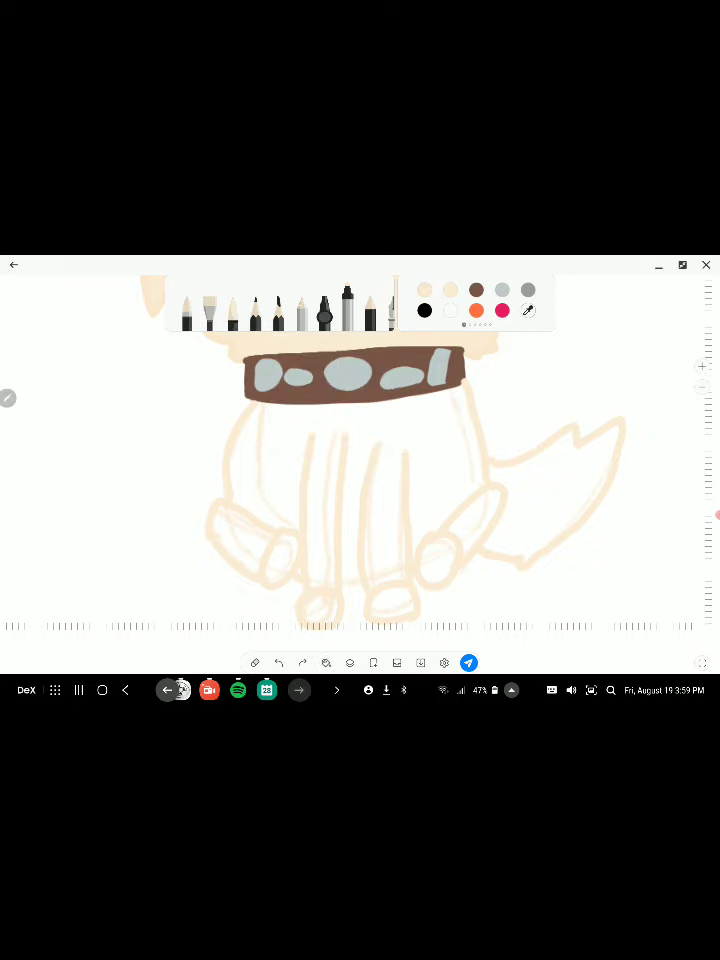
Patch the body outline in pale peach where its left edge meets the collar
scroll(278, 386, "up", 5)
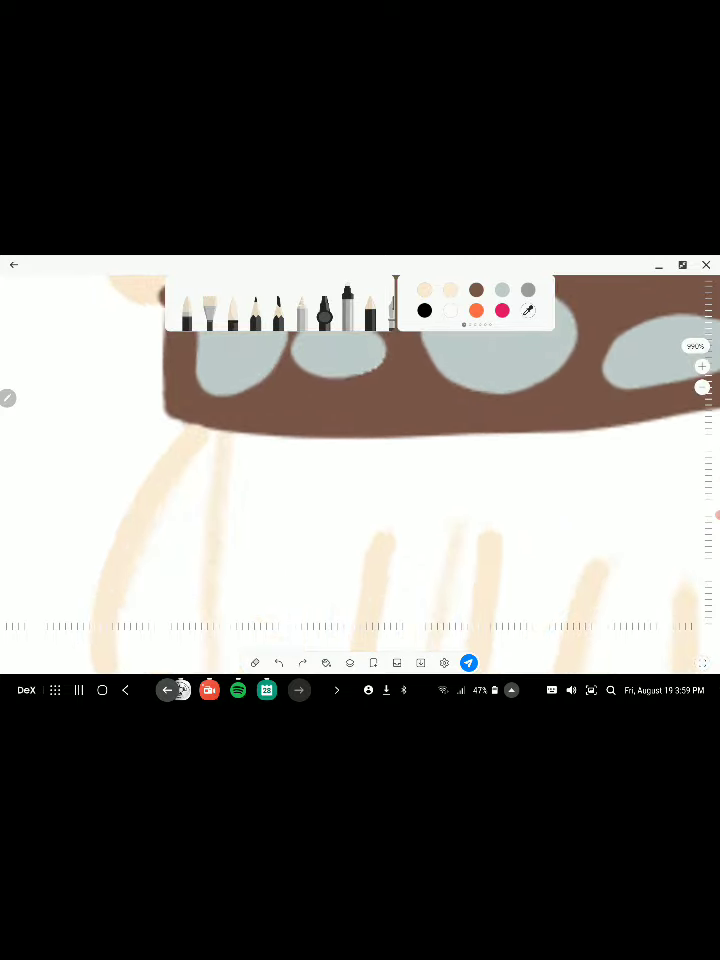
scroll(360, 450, "down", 5)
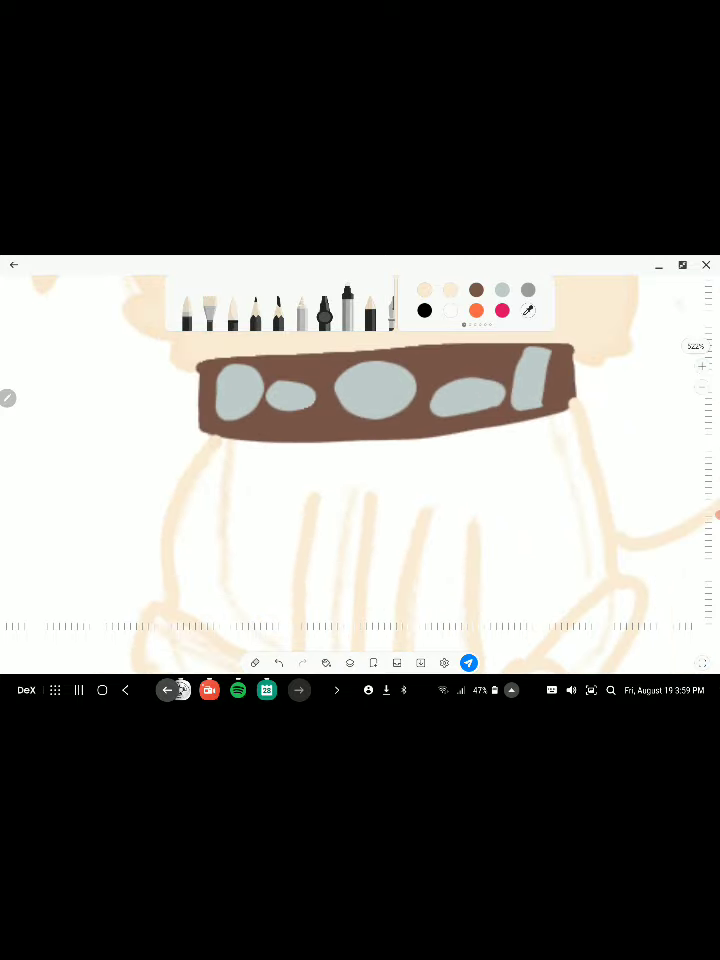
scroll(360, 450, "down", 2)
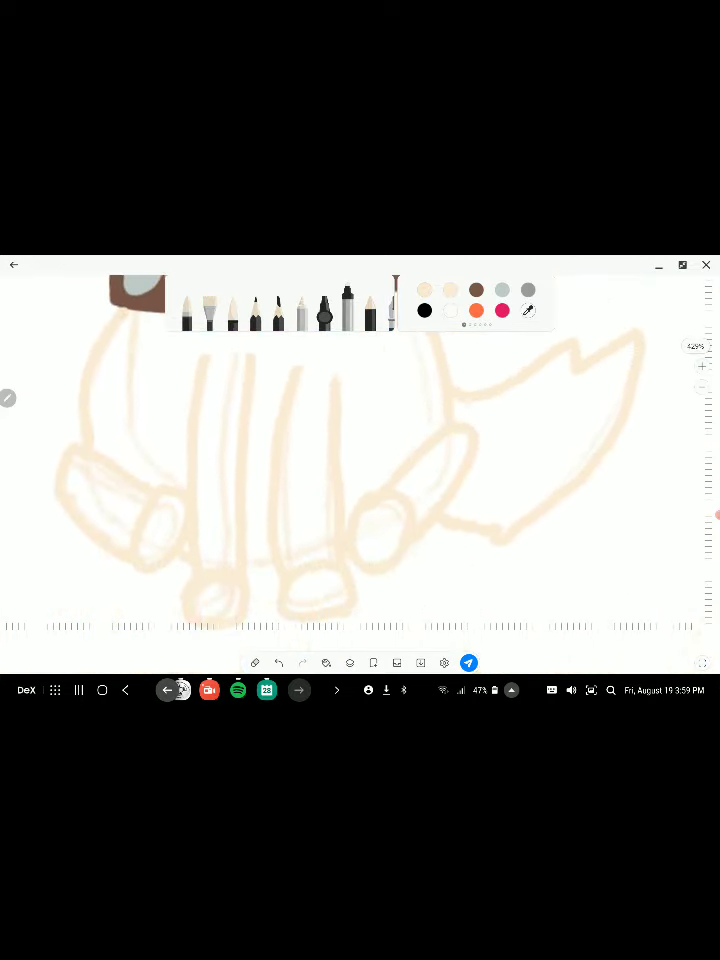
Fill the dog's body and both hind legs with pale peach
scroll(360, 450, "up", 5)
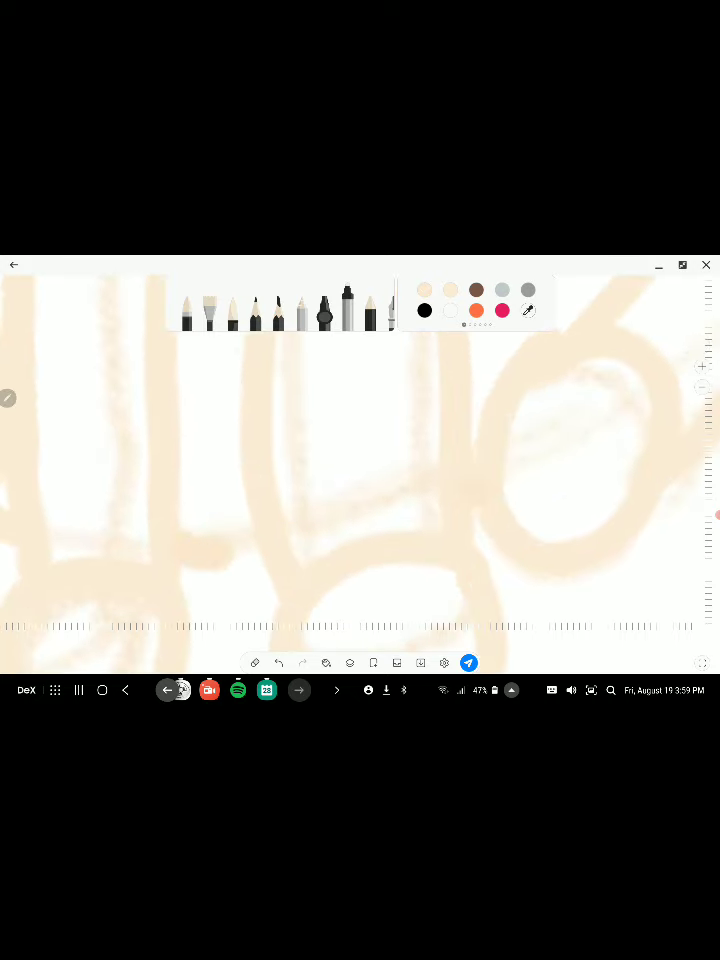
scroll(360, 450, "down", 5)
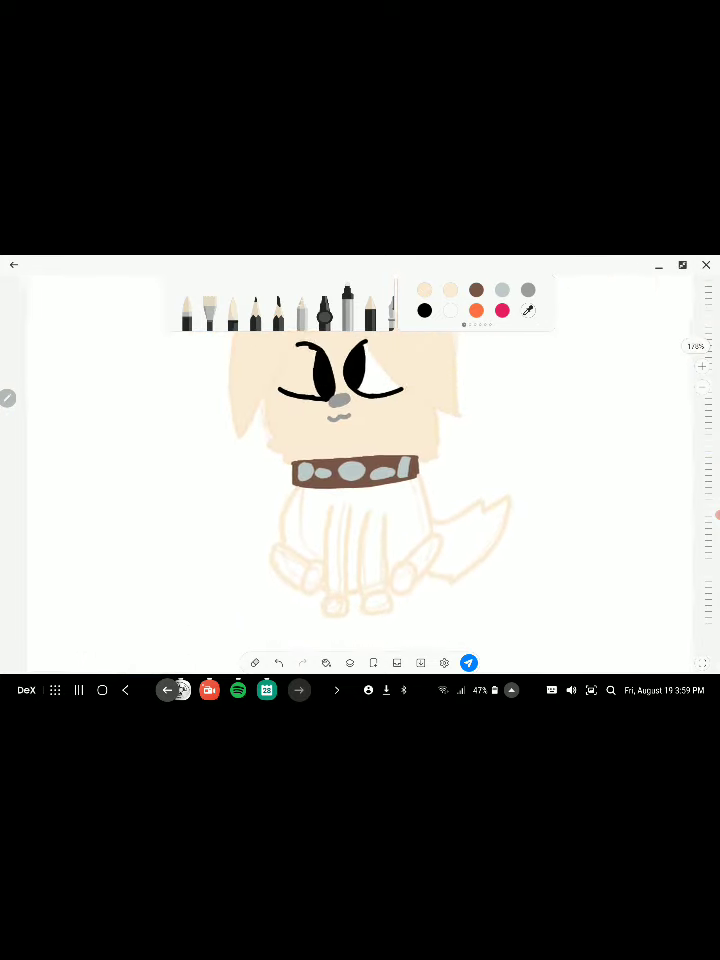
left_click(326, 662)
left_click(355, 530)
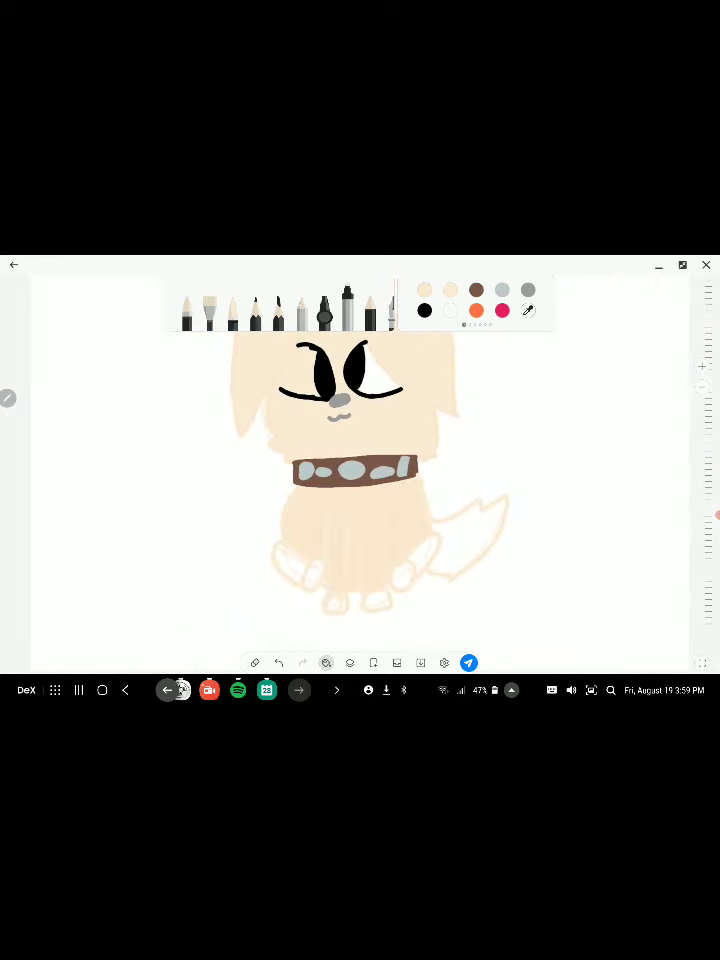
left_click(305, 575)
left_click(422, 552)
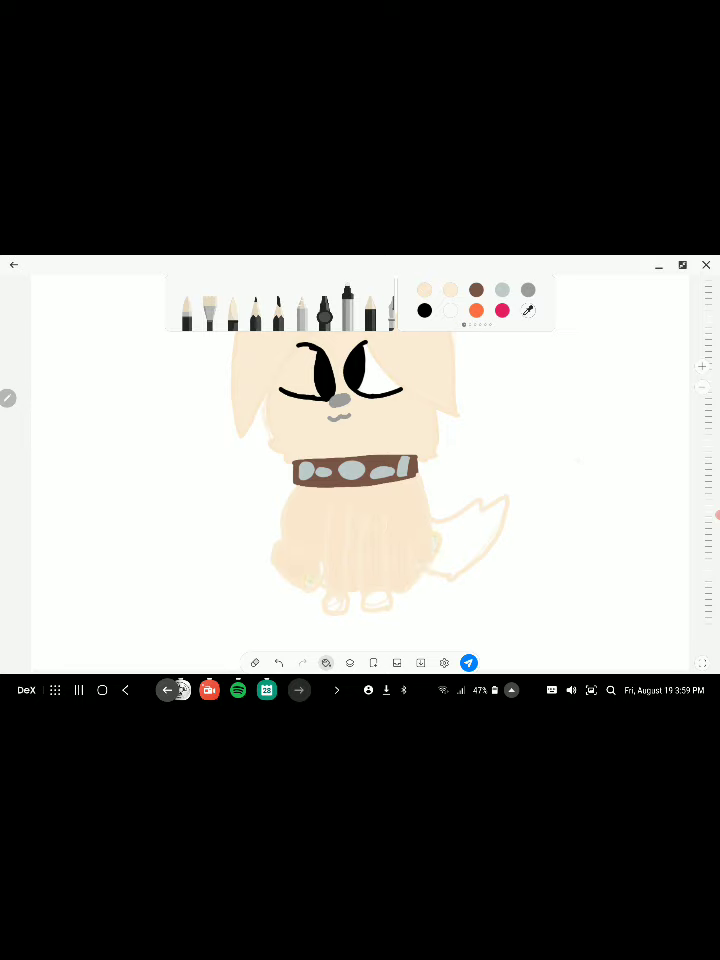
Fill both front paws and the tail with pale peach
left_click(333, 600)
left_click(377, 598)
left_click(470, 530)
Try painting a black paw print with one large pad and three toe pads on the left hind paw, and undo it
left_click(325, 315)
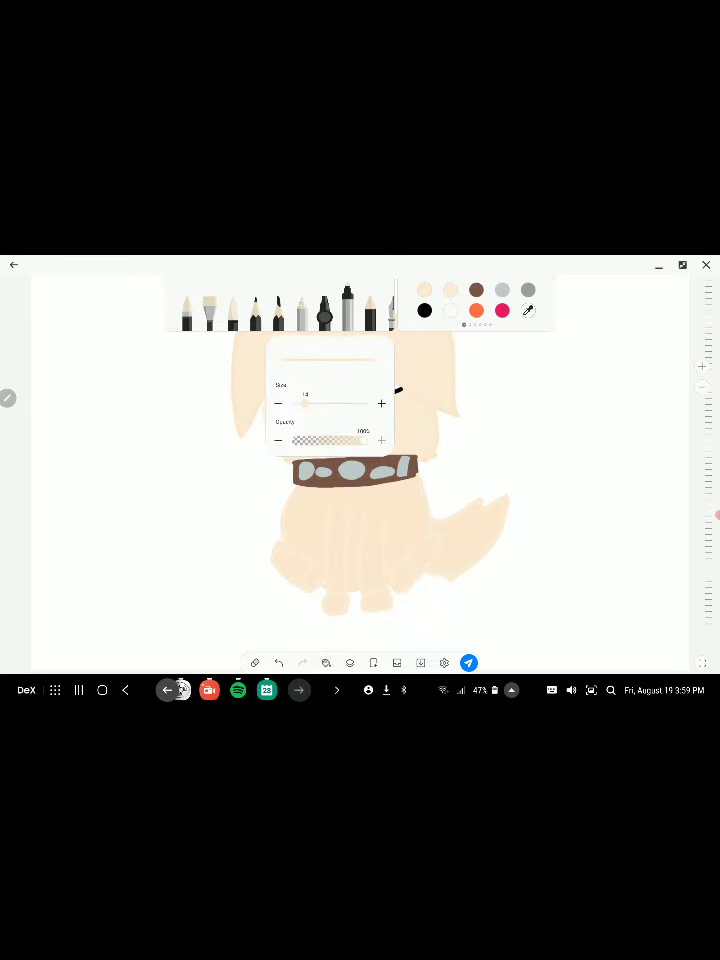
scroll(409, 592, "up", 5)
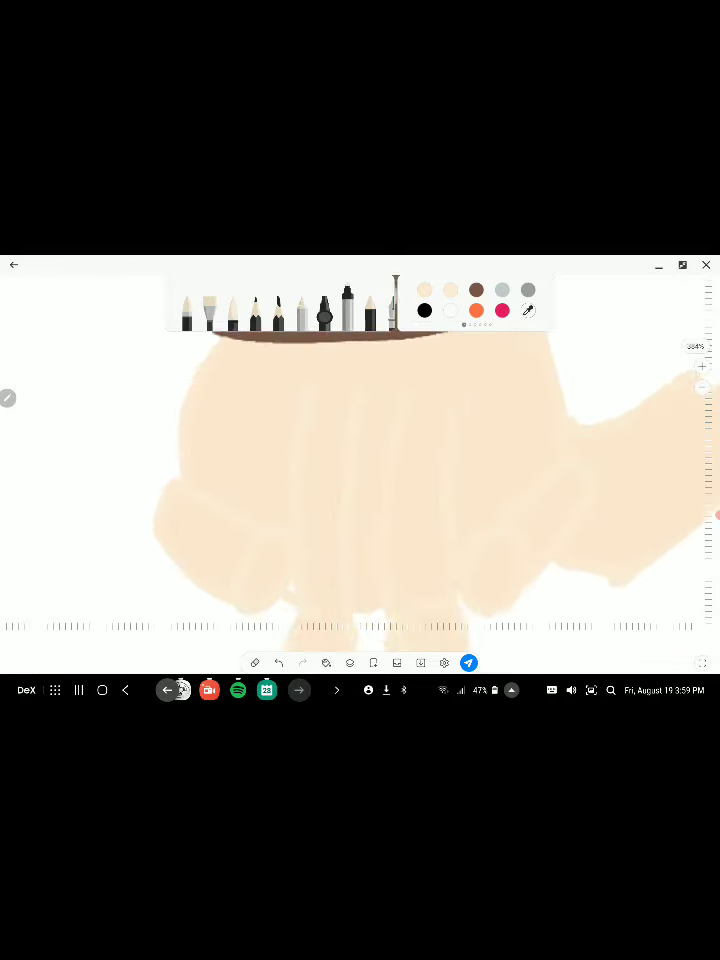
scroll(409, 592, "up", 5)
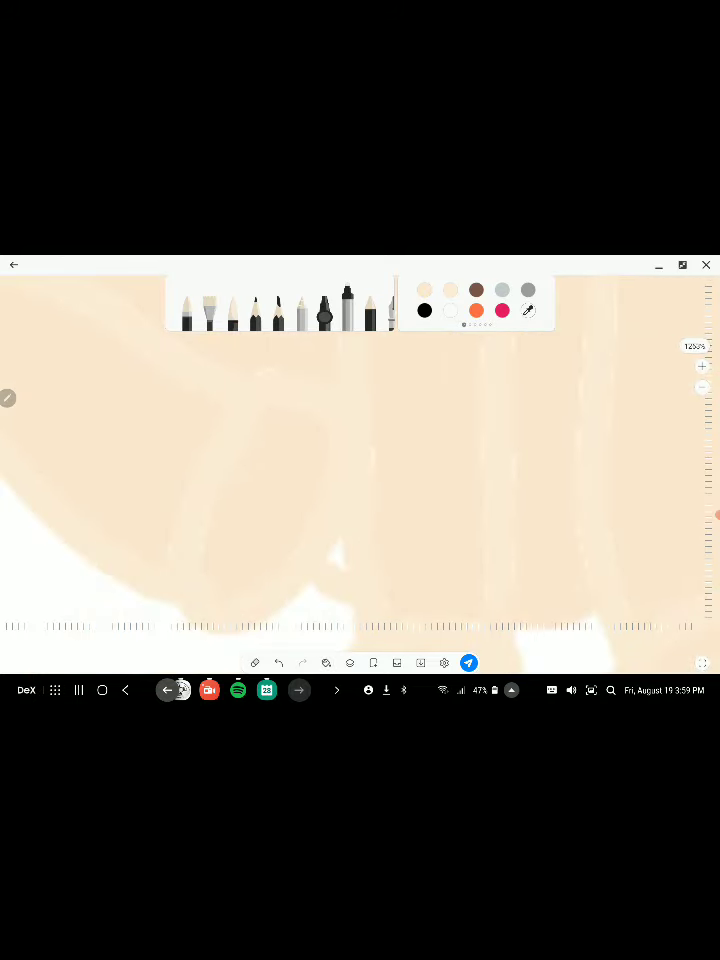
left_click(424, 310)
left_click_drag(249, 516, 246, 546)
mouse_move(260, 440)
left_mouse_down()
mouse_move(263, 455)
mouse_move(303, 466)
mouse_move(317, 500)
left_mouse_up()
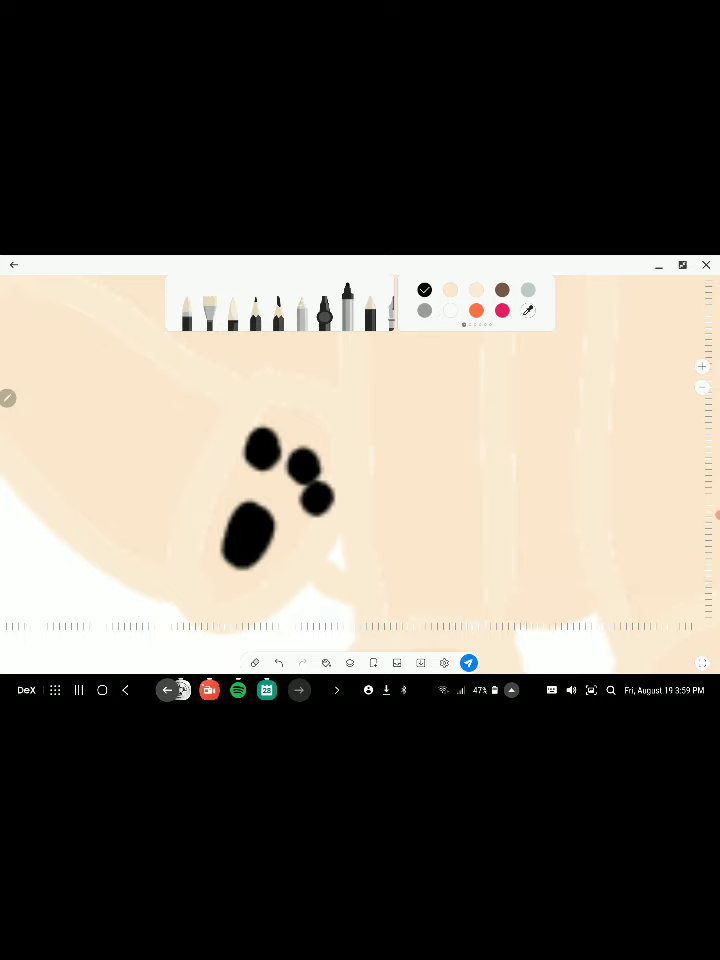
scroll(177, 463, "down", 5)
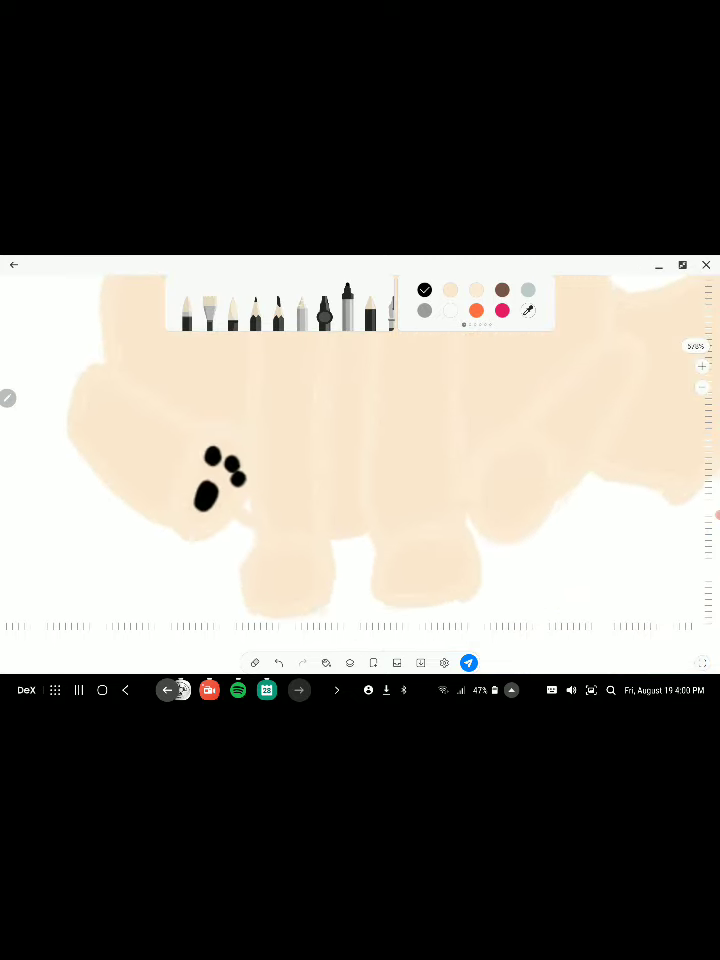
scroll(247, 500, "up", 3)
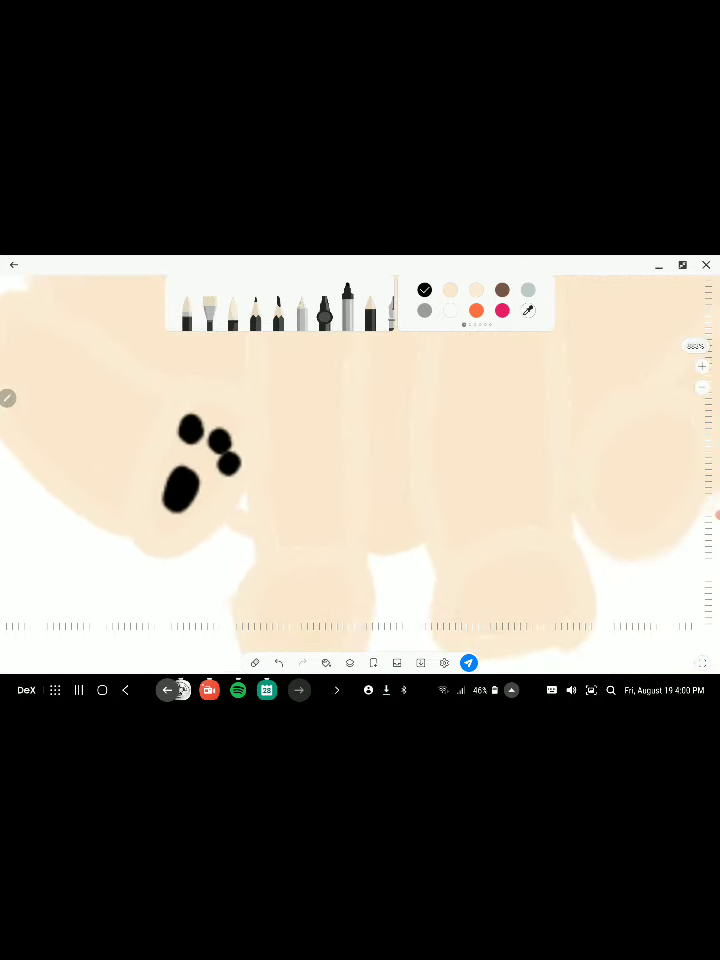
key("ctrl+z")
key("ctrl+z")
key("ctrl+z")
key("ctrl+z")
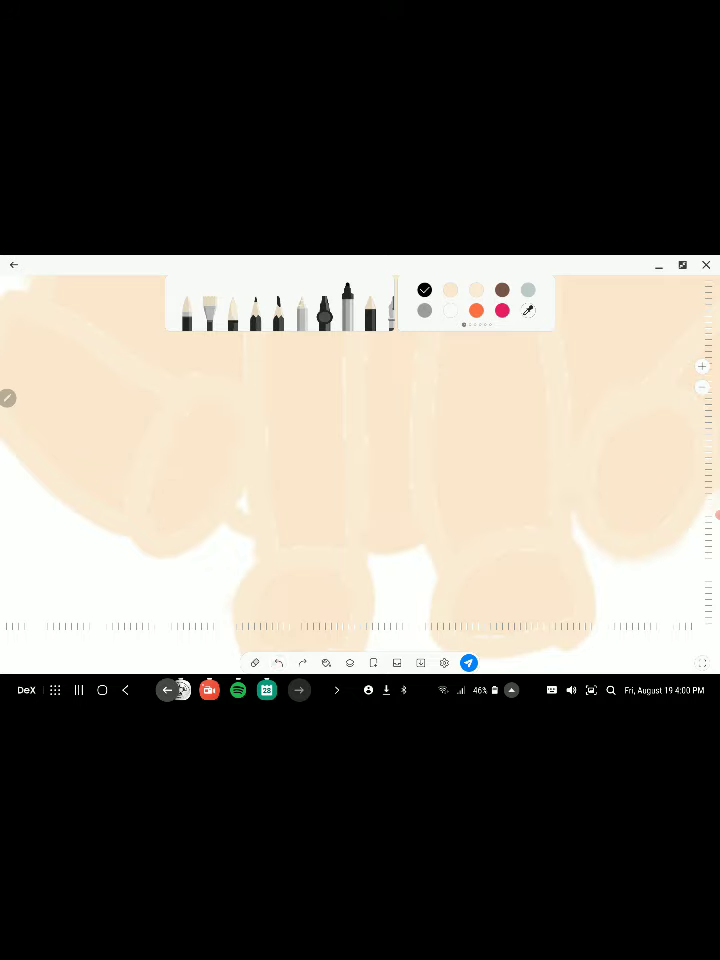
Fill the small white gap beside the left hind paw with pale peach
scroll(360, 460, "down", 4)
scroll(360, 460, "up", 3)
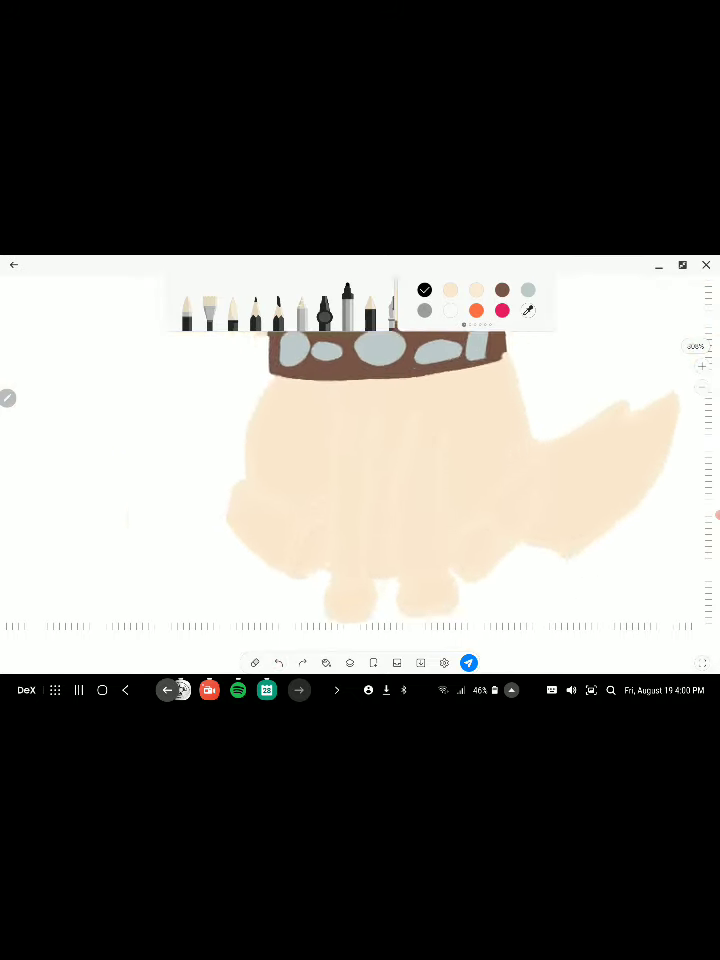
scroll(390, 560, "up", 2)
left_click(450, 289)
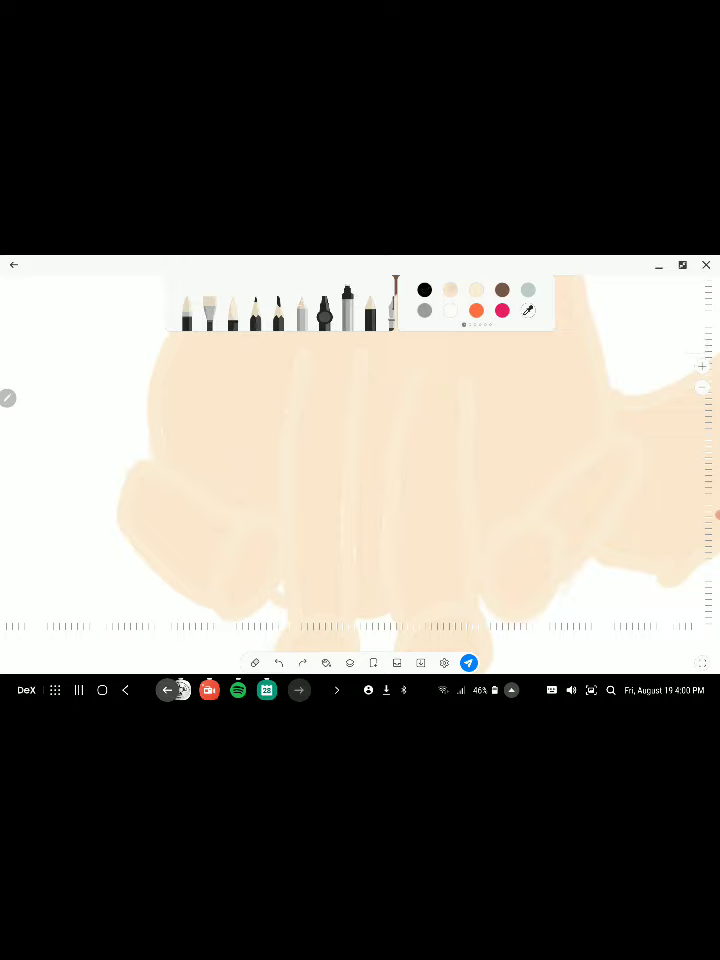
left_click(326, 663)
Fill the small white inner corners of both ears with salmon pink
scroll(360, 450, "up", 5)
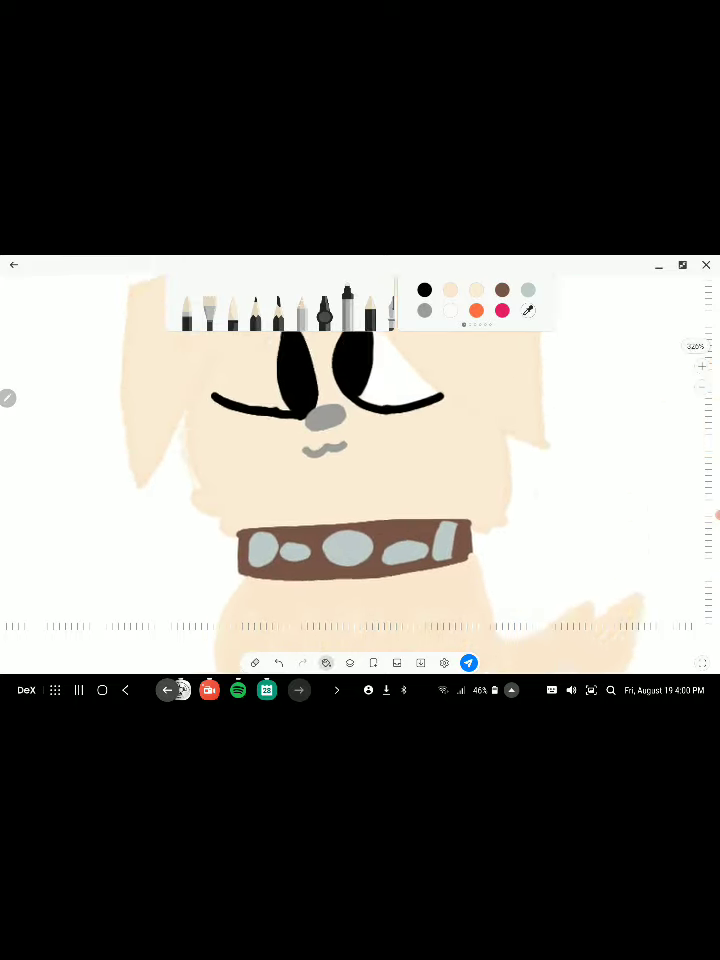
scroll(360, 450, "up", 5)
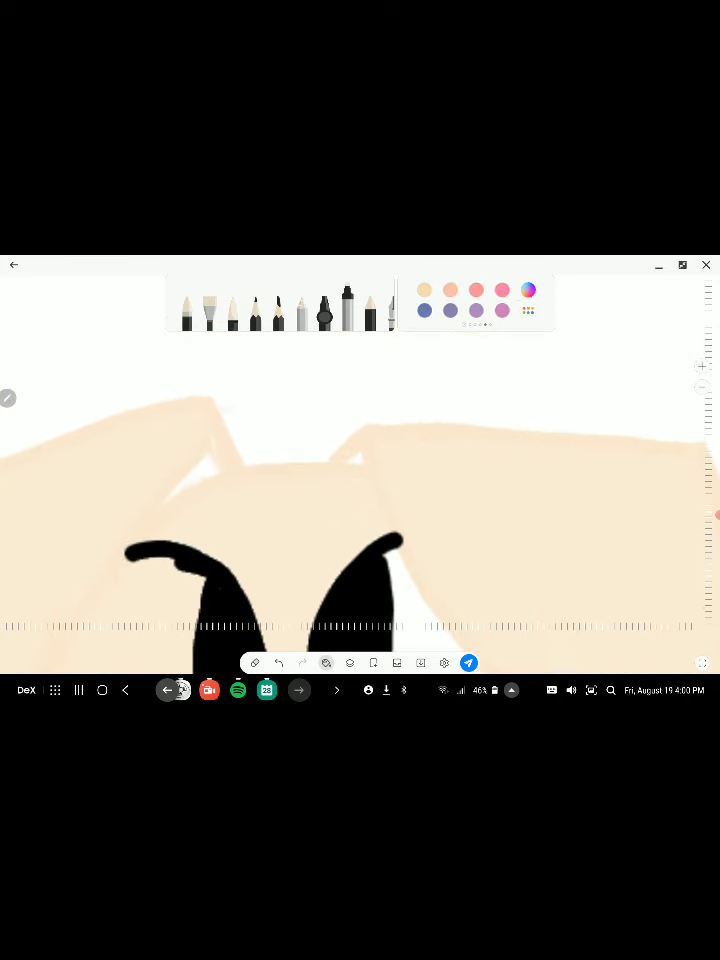
left_click(476, 289)
left_click_drag(213, 442, 165, 505)
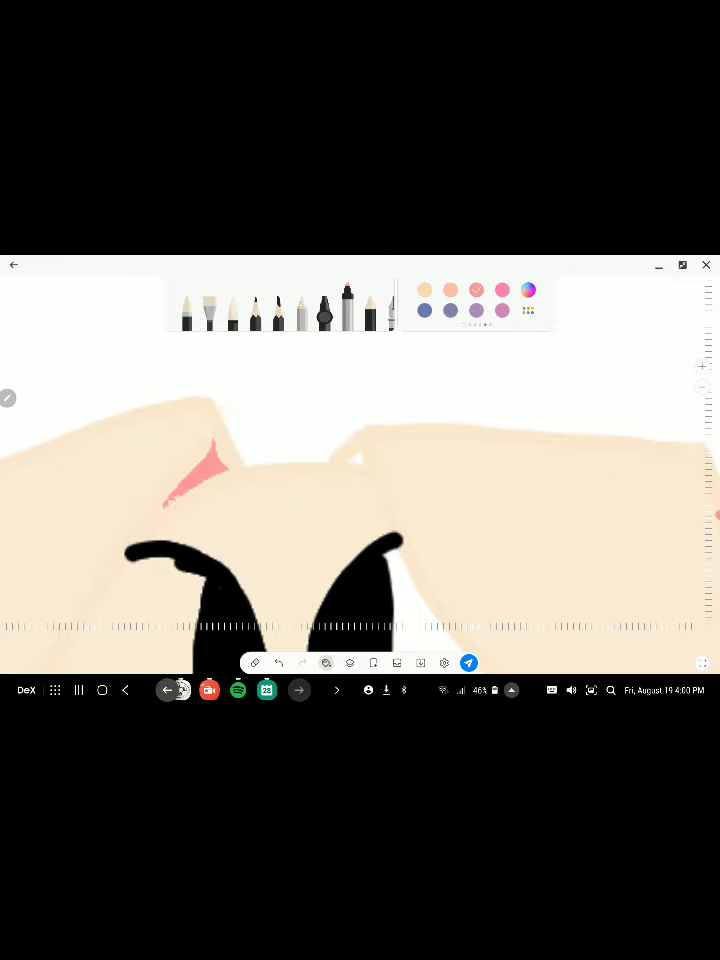
scroll(360, 470, "down", 5)
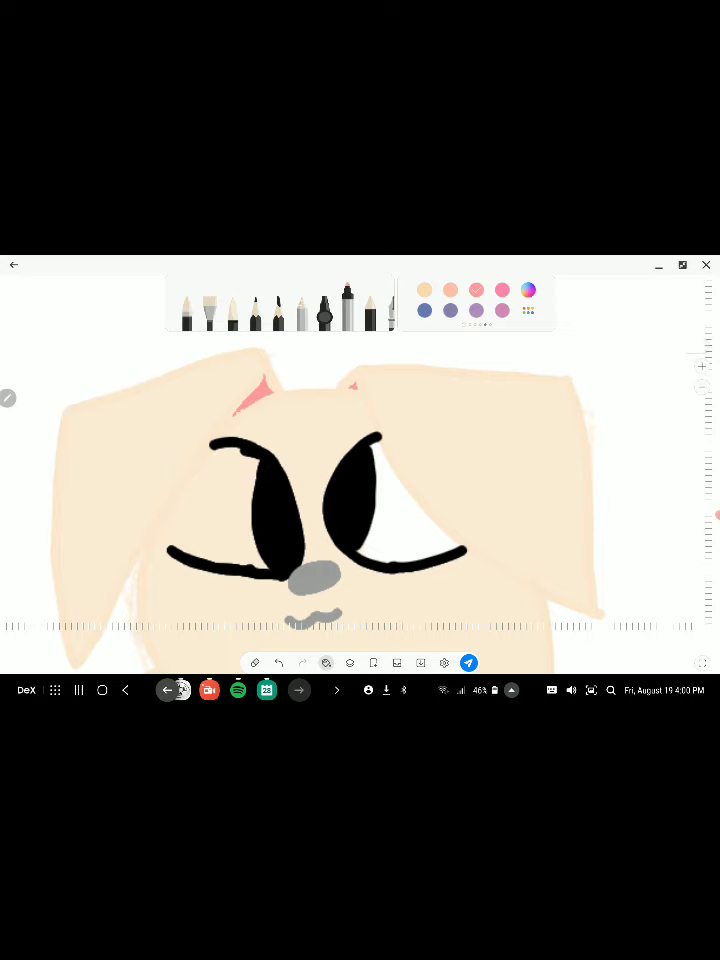
Fill the white area of the right eye with pale peach
scroll(476, 300, "right", 4)
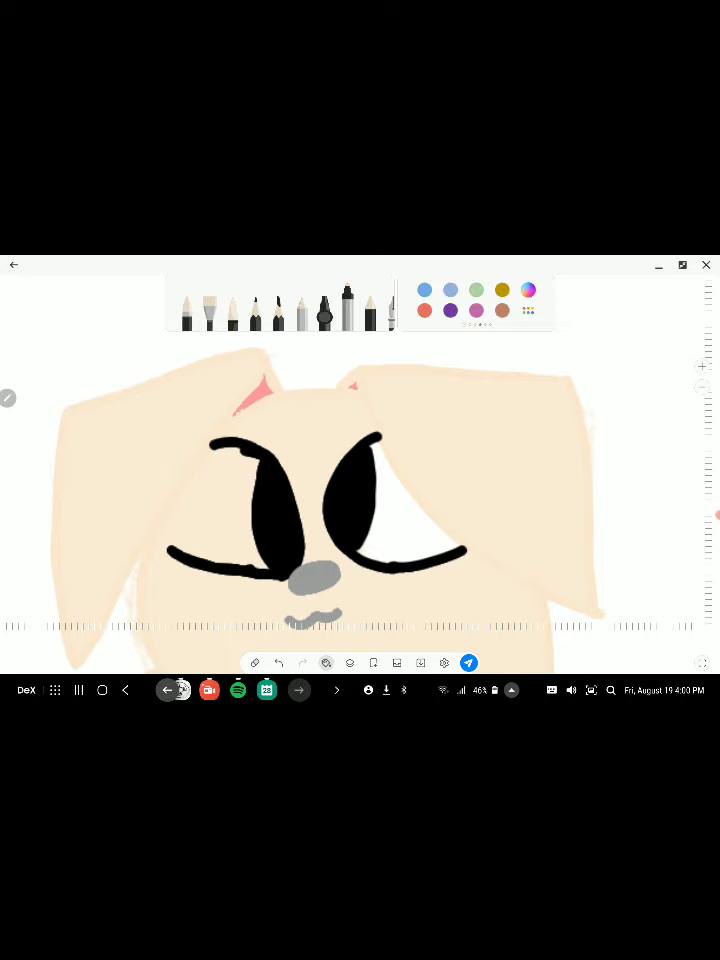
scroll(476, 300, "left", 3)
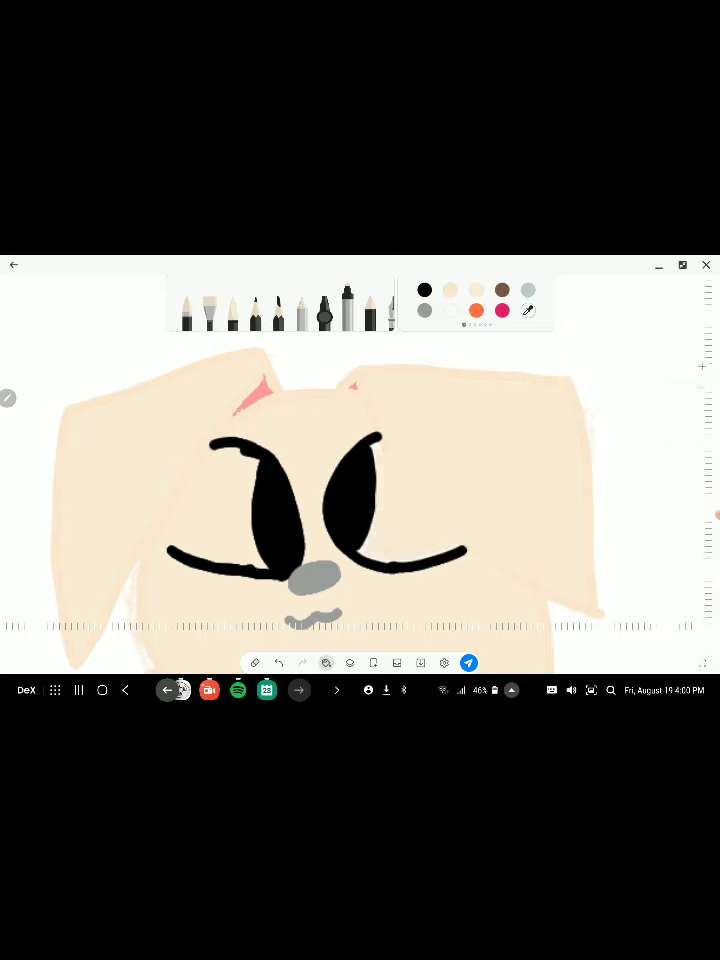
Paint a large oval white highlight on the upper outer edge of each black pupil
left_click(450, 310)
left_click(324, 312)
scroll(278, 465, "up", 5)
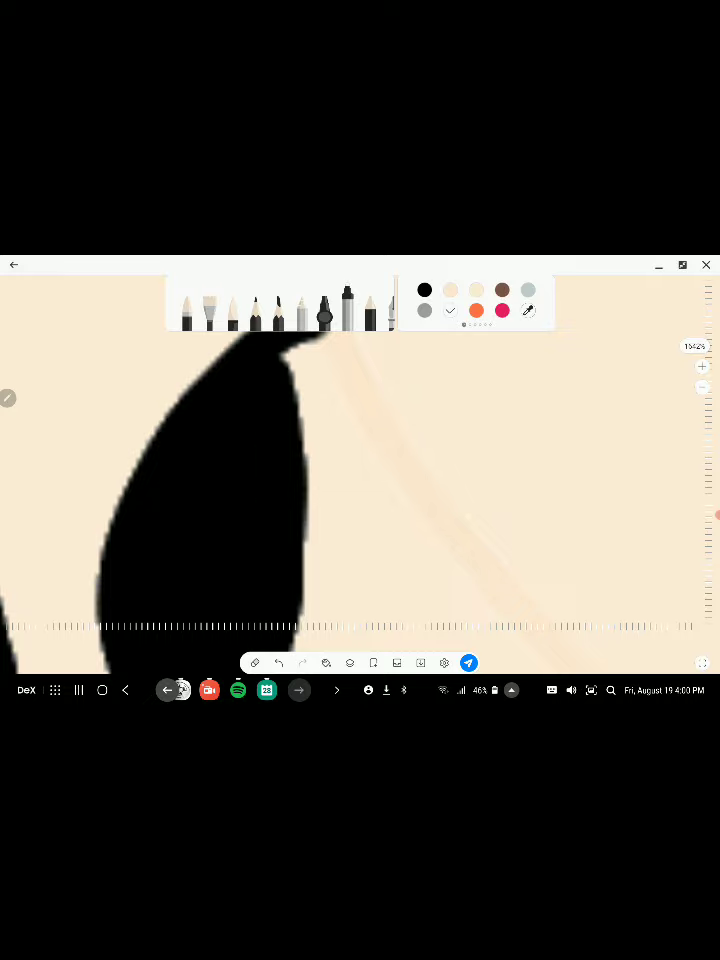
left_click_drag(300, 420, 305, 505)
scroll(360, 465, "left", 5)
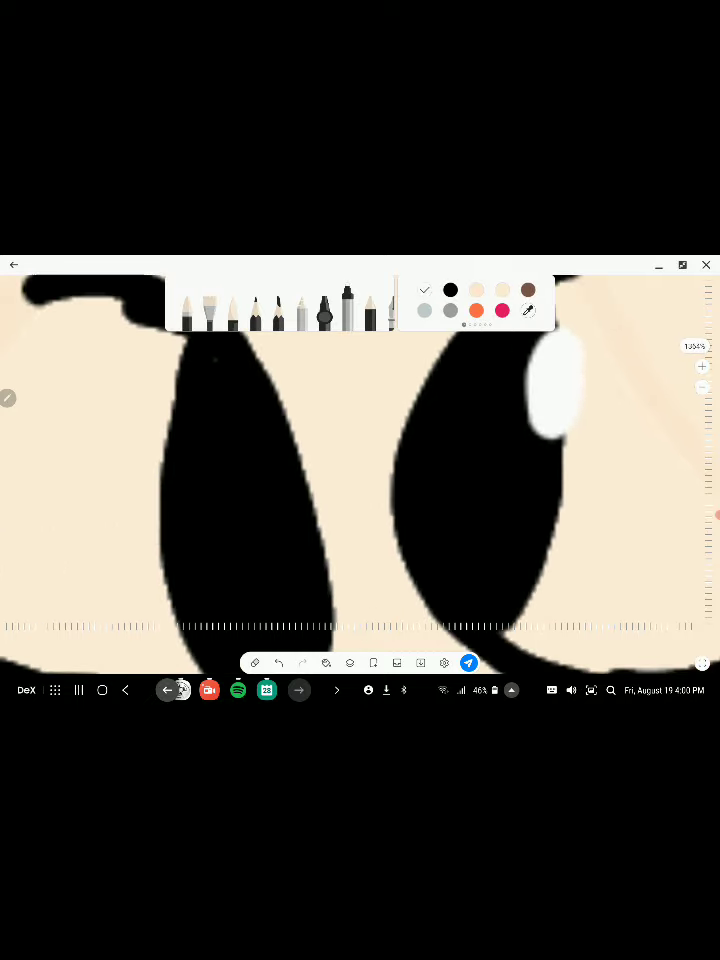
scroll(360, 465, "left", 3)
mouse_move(238, 425)
left_mouse_down()
mouse_move(240, 490)
mouse_move(255, 440)
left_mouse_up()
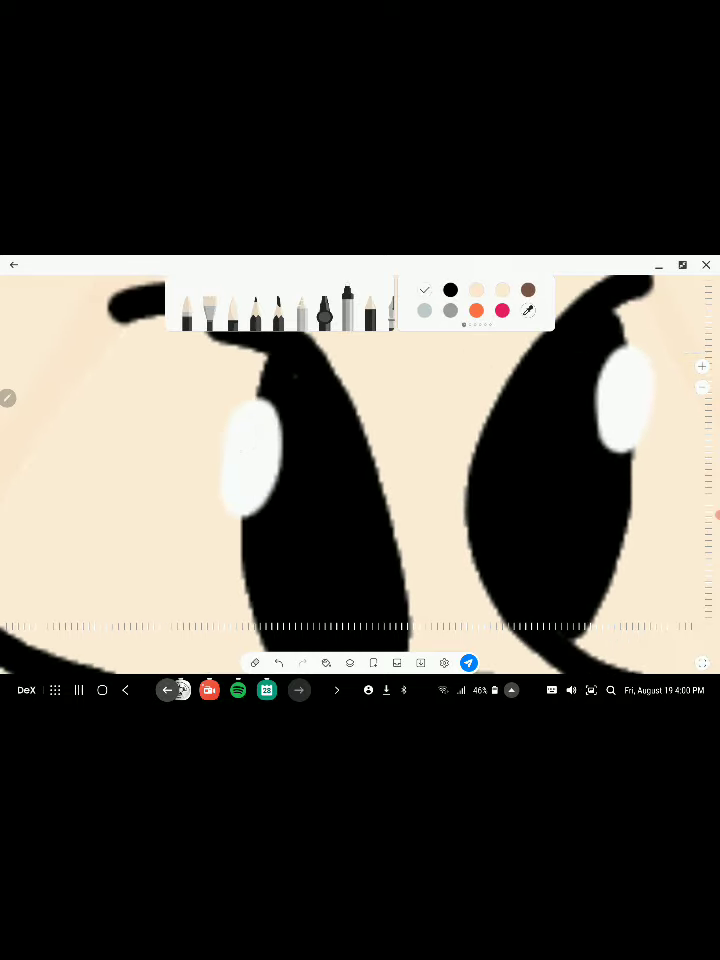
Add a small white highlight low on the inner side of each black pupil
scroll(360, 465, "down", 3)
scroll(341, 483, "up", 3)
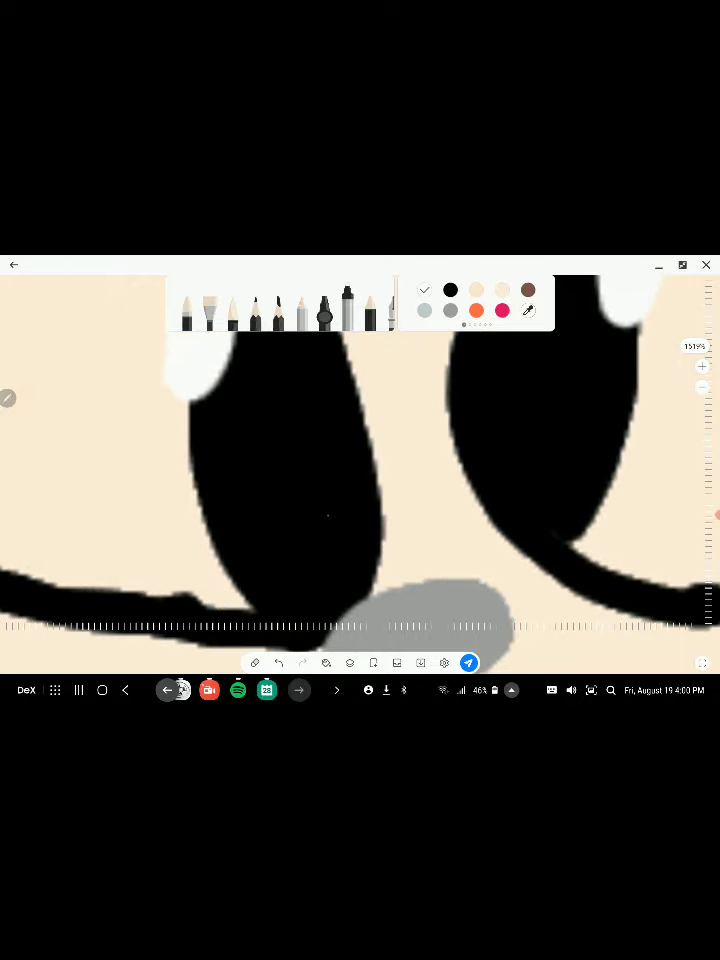
left_click_drag(330, 510, 334, 540)
left_click_drag(474, 410, 478, 432)
scroll(476, 422, "up", 2)
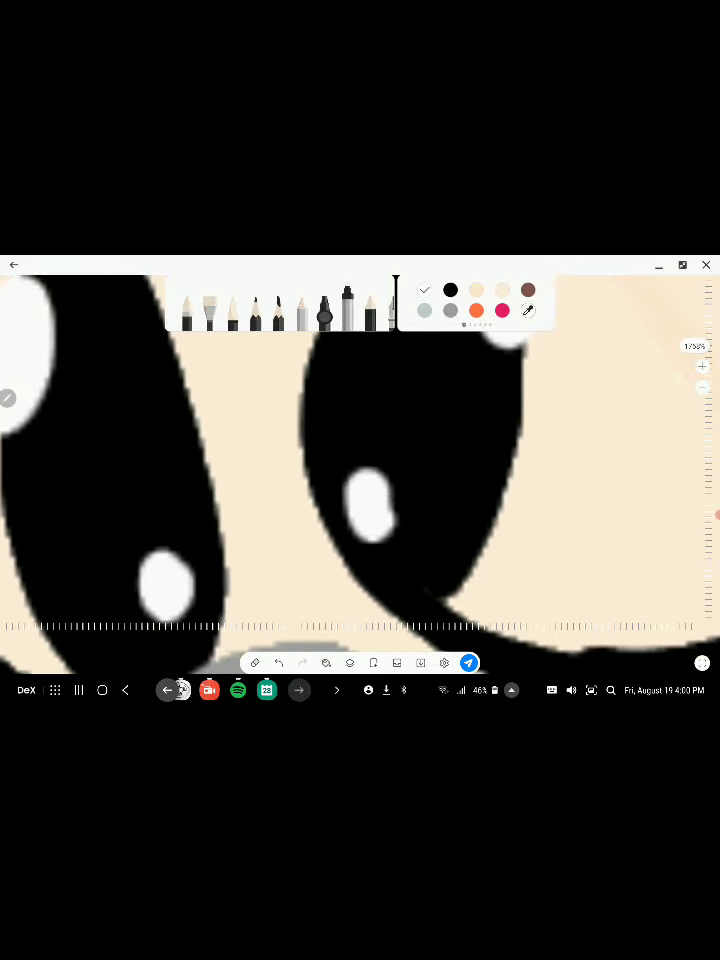
Write "Dug" in black freehand letters on the blank canvas below the dog's front paws
scroll(360, 465, "down", 10)
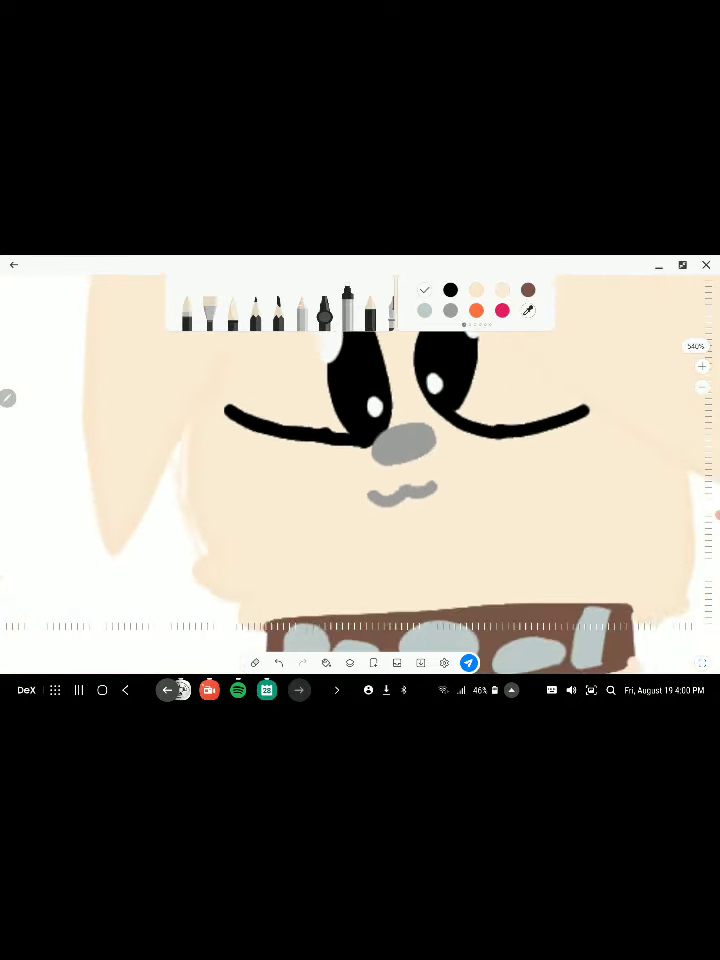
scroll(360, 465, "down", 10)
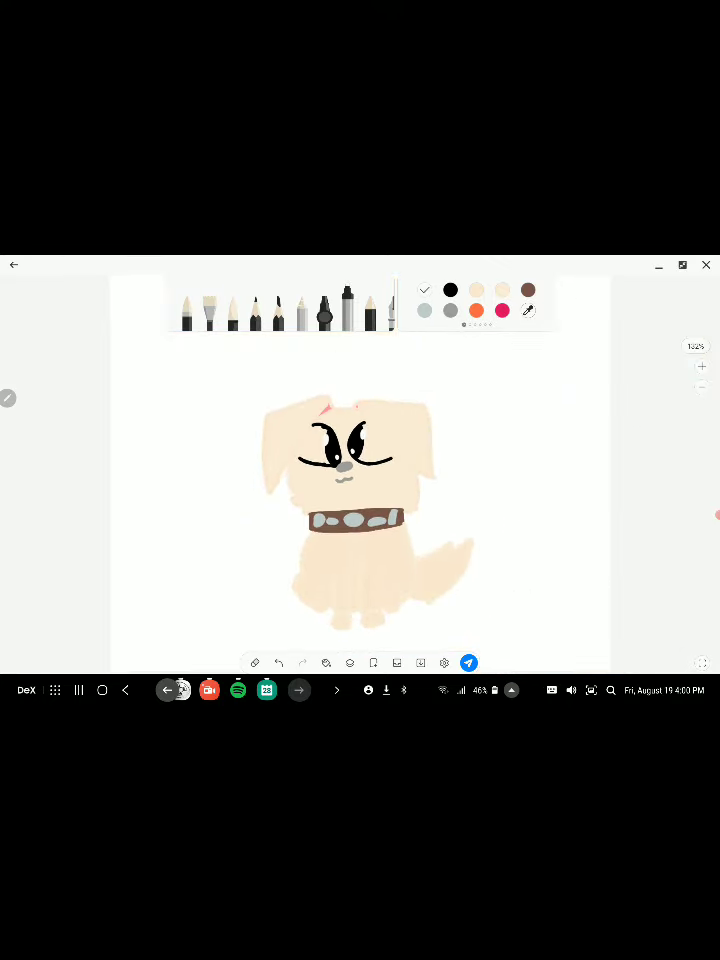
scroll(360, 465, "up", 10)
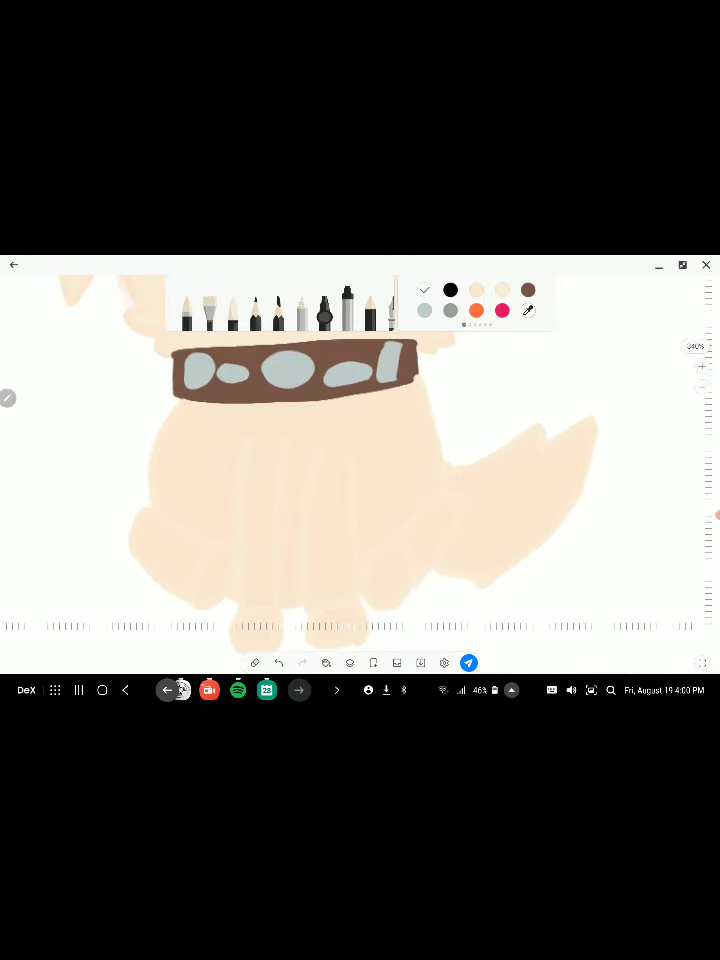
scroll(360, 465, "up", 10)
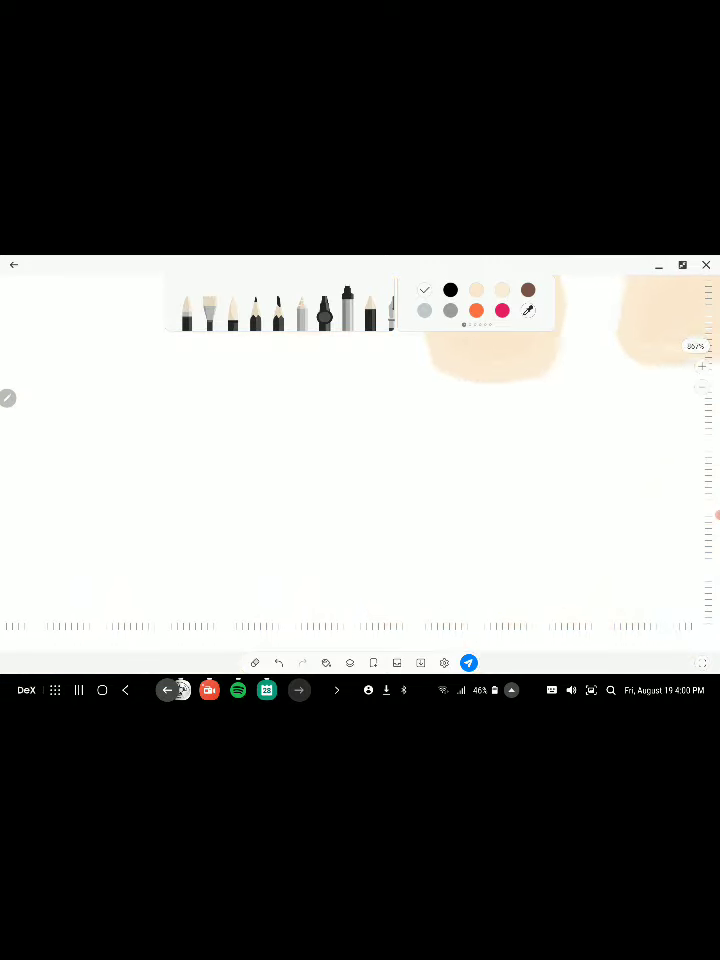
left_click(450, 289)
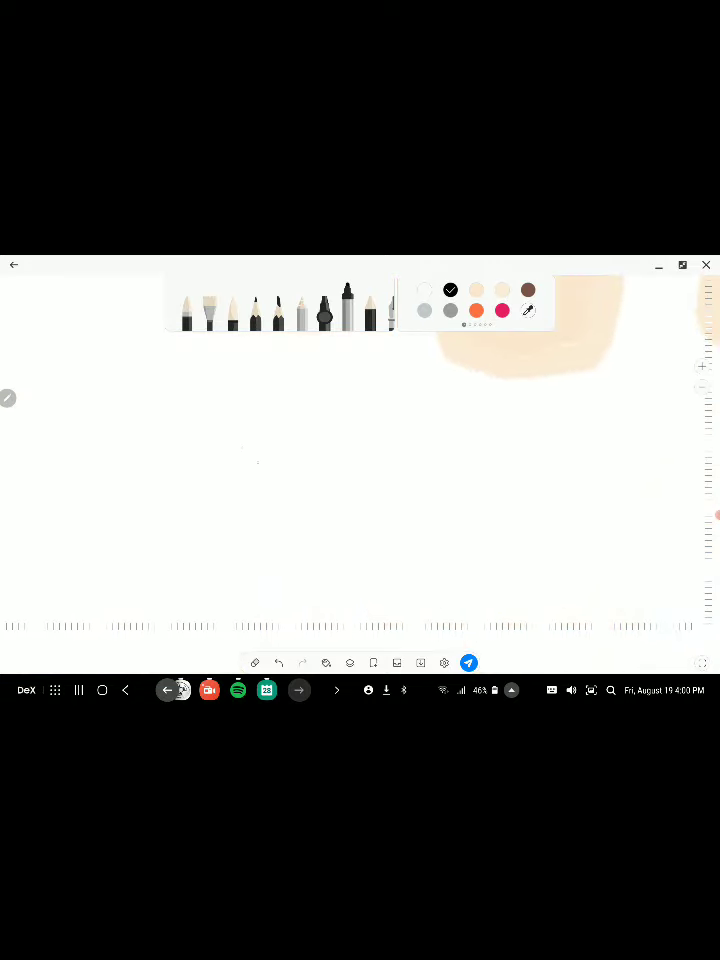
mouse_move(243, 440)
left_mouse_down()
mouse_move(225, 626)
mouse_move(322, 555)
mouse_move(218, 625)
left_mouse_up()
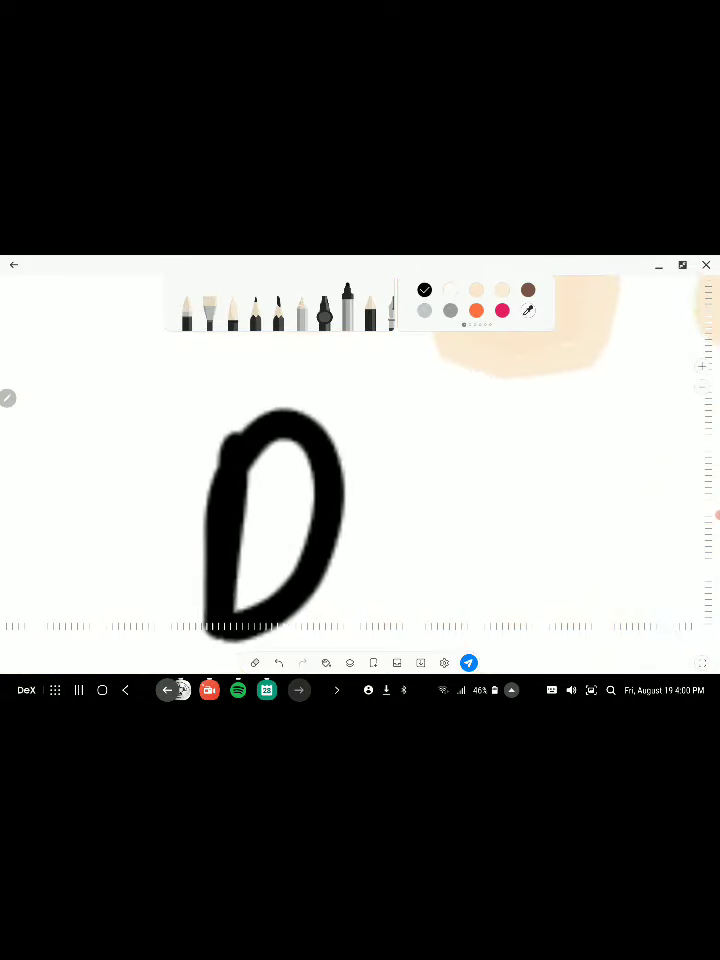
scroll(360, 465, "up", 1)
left_click_drag(300, 420, 378, 455)
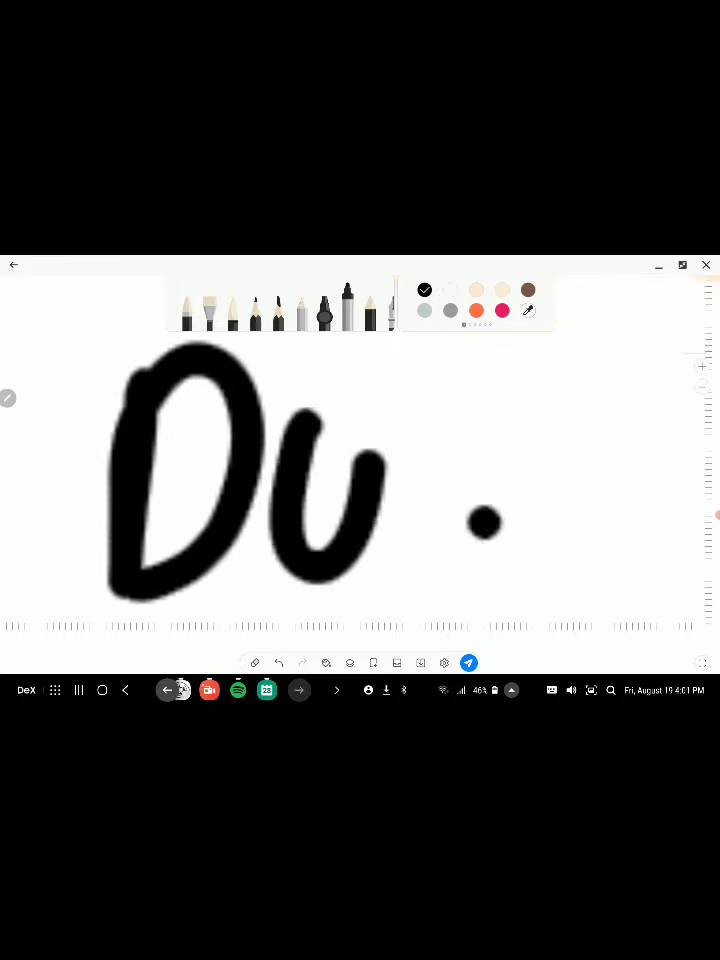
scroll(360, 465, "right", 3)
mouse_move(252, 542)
left_mouse_down()
mouse_move(330, 458)
mouse_move(315, 640)
left_mouse_up()
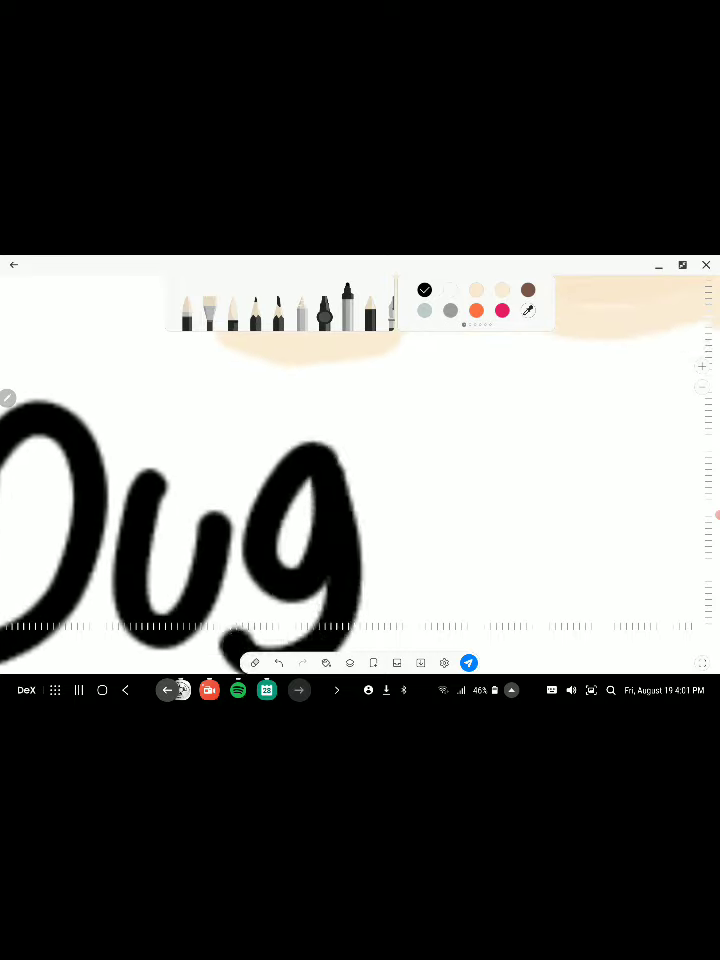
Try adding a looped black character after "Dug" and undo it
scroll(360, 465, "up", 1)
scroll(360, 465, "right", 3)
scroll(360, 465, "down", 1)
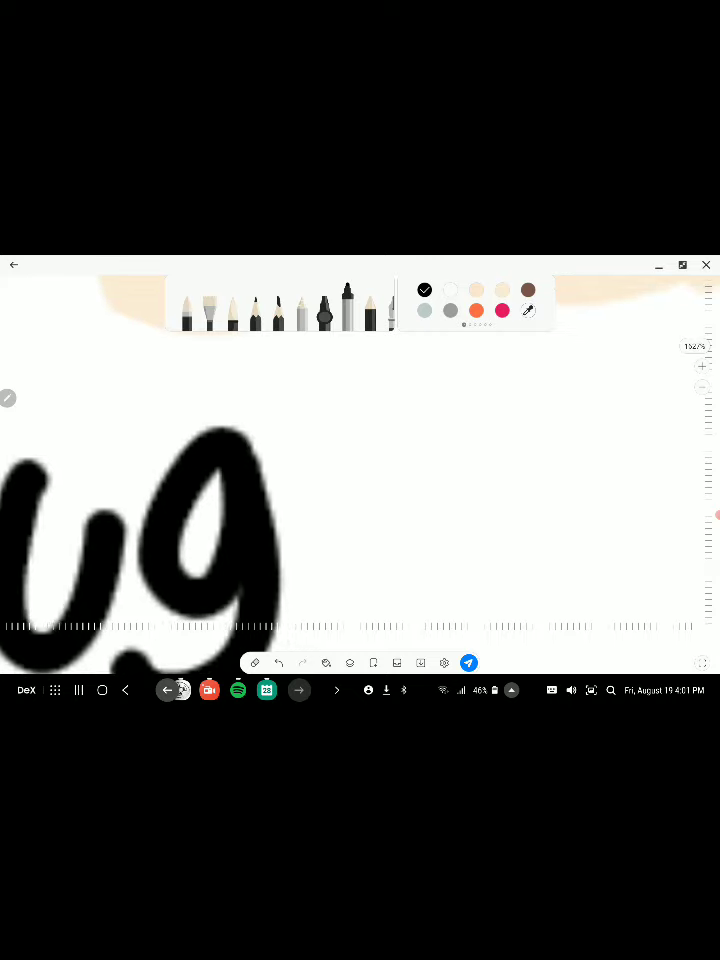
mouse_move(290, 575)
left_mouse_down()
mouse_move(388, 522)
mouse_move(364, 608)
mouse_move(482, 489)
left_mouse_up()
scroll(360, 465, "up", 1)
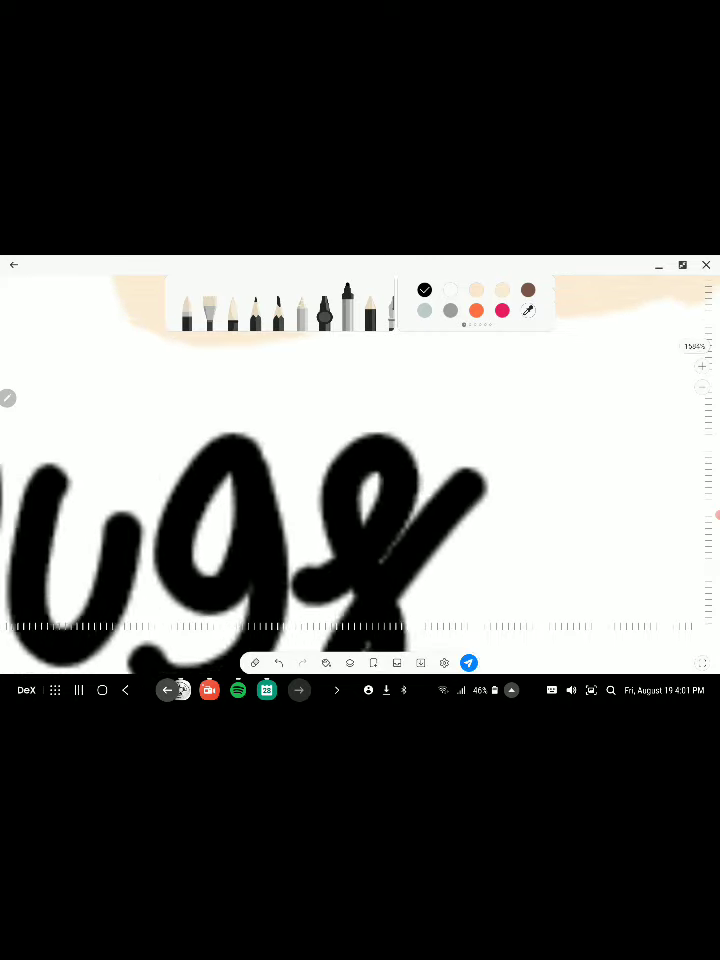
scroll(360, 465, "down", 5)
key("ctrl+z")
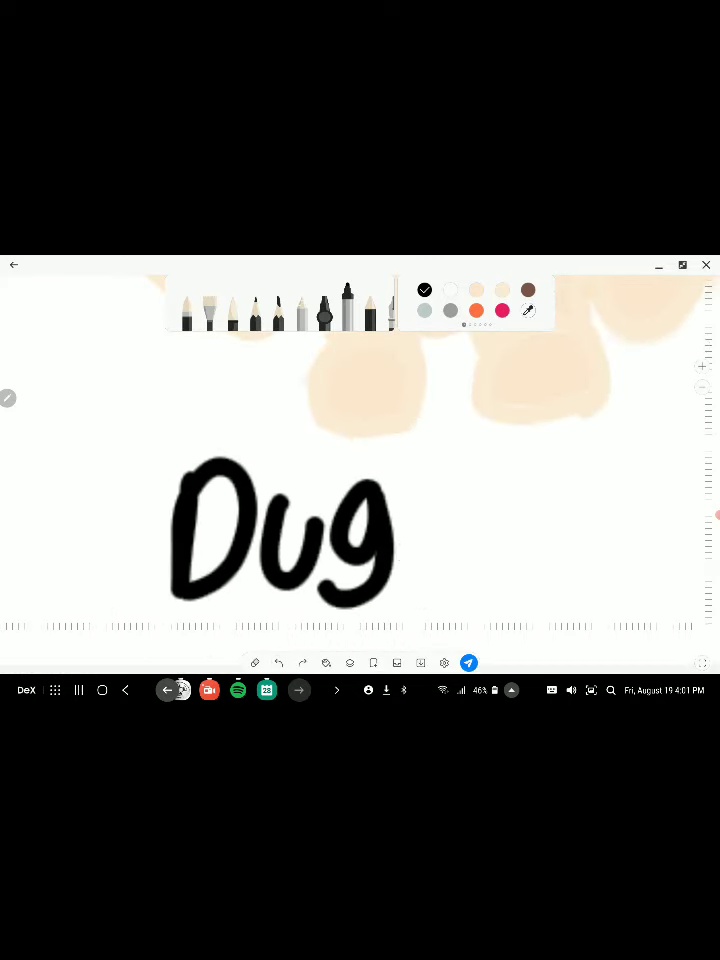
Write "from" in black joined freehand letters directly after "Dug" below the dog's paws
mouse_move(416, 548)
left_mouse_down()
mouse_move(455, 605)
mouse_move(489, 504)
mouse_move(536, 574)
mouse_move(589, 561)
mouse_move(604, 545)
mouse_move(648, 550)
left_mouse_up()
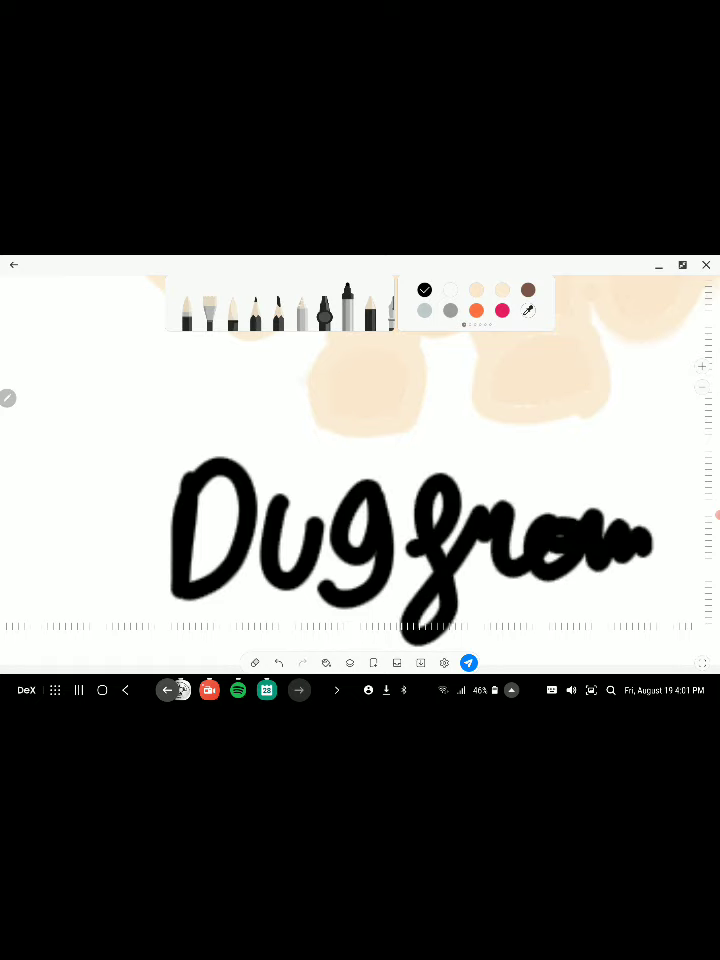
scroll(360, 460, "right", 3)
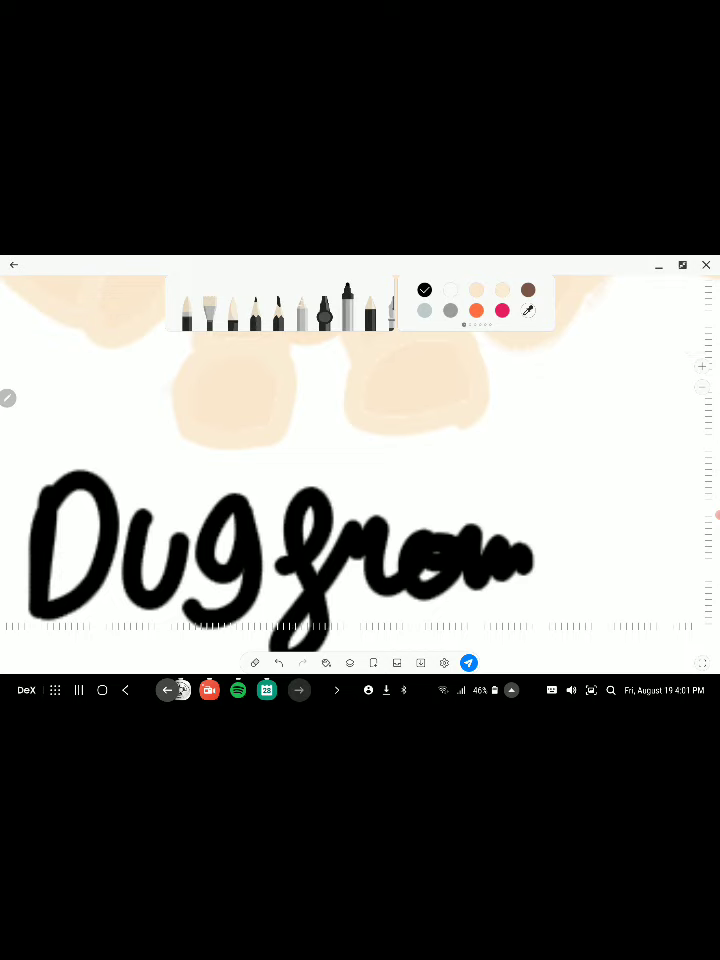
left_click(279, 662)
mouse_move(285, 560)
left_mouse_down()
mouse_move(302, 625)
mouse_move(350, 545)
mouse_move(395, 608)
mouse_move(435, 600)
mouse_move(480, 565)
mouse_move(515, 603)
mouse_move(552, 600)
left_mouse_up()
scroll(360, 460, "up", 3)
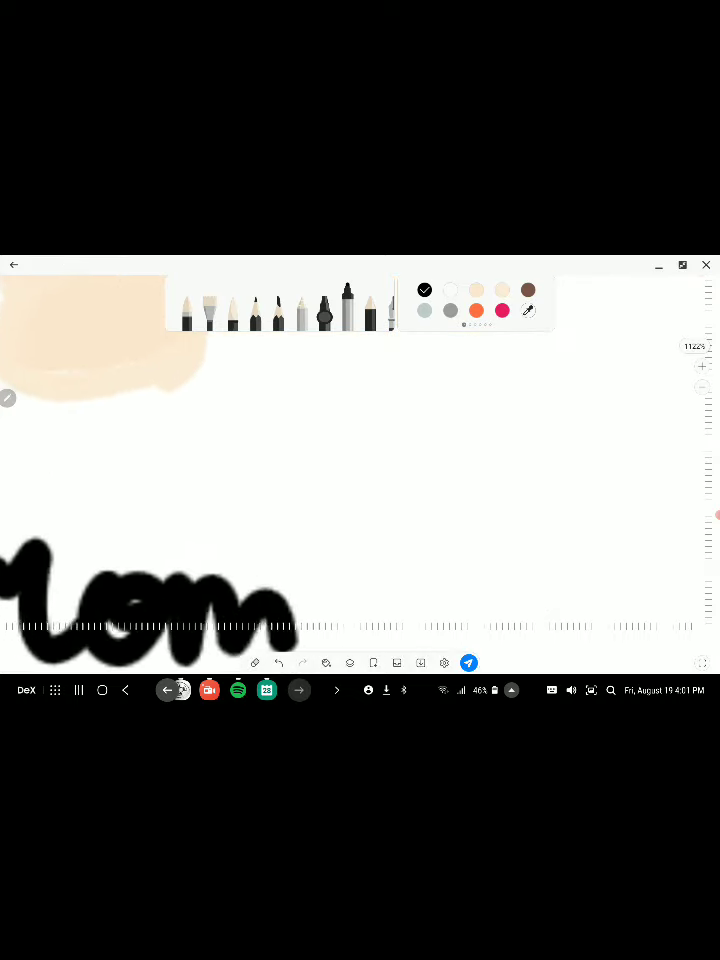
scroll(360, 460, "up", 1)
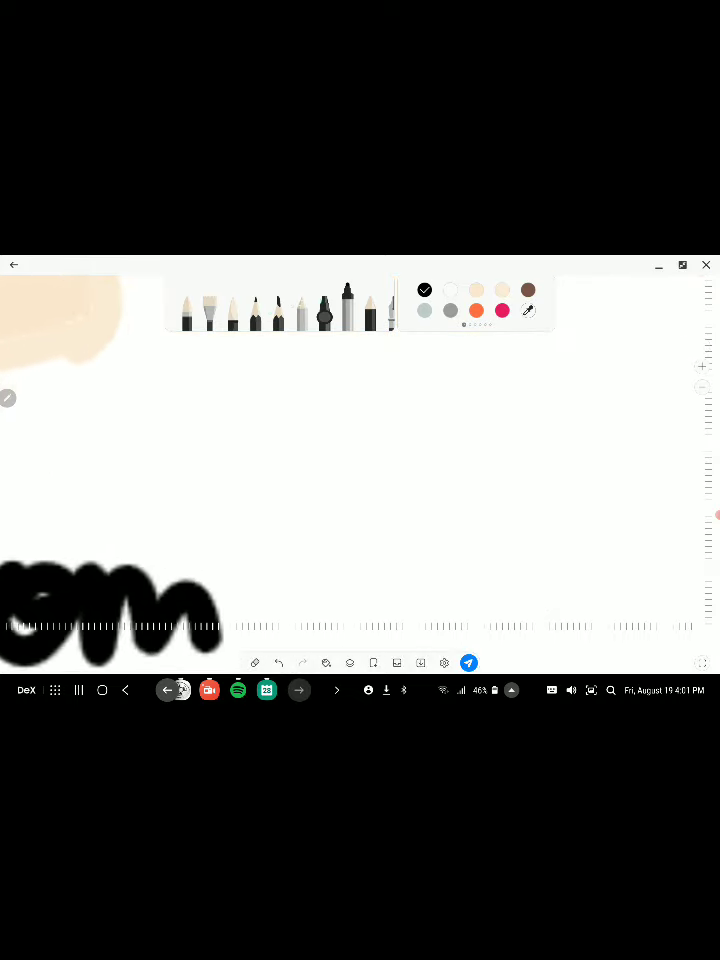
Switch to the fountain pen and choose a pale teal color for lettering beside "from"
scroll(280, 310, "right", 2)
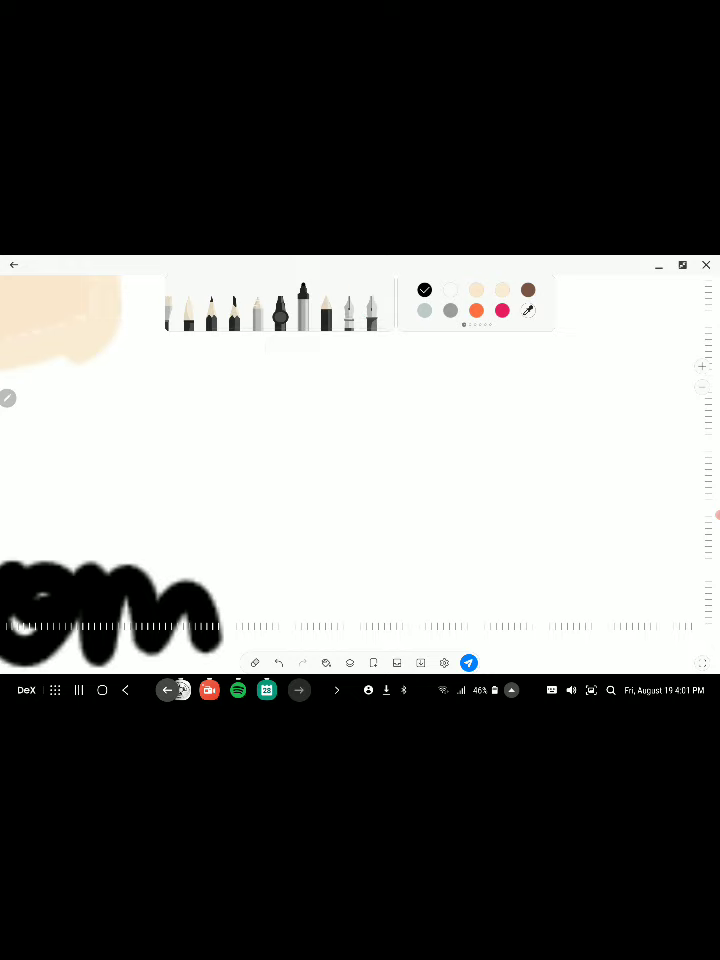
left_click(348, 308)
left_click(424, 310)
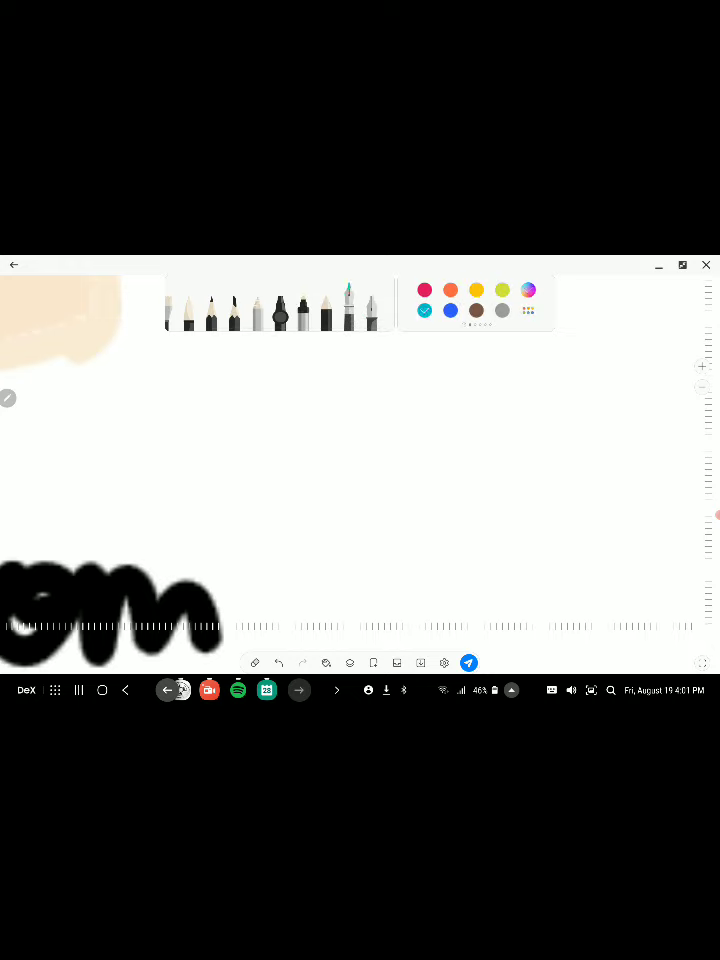
scroll(360, 460, "down", 3)
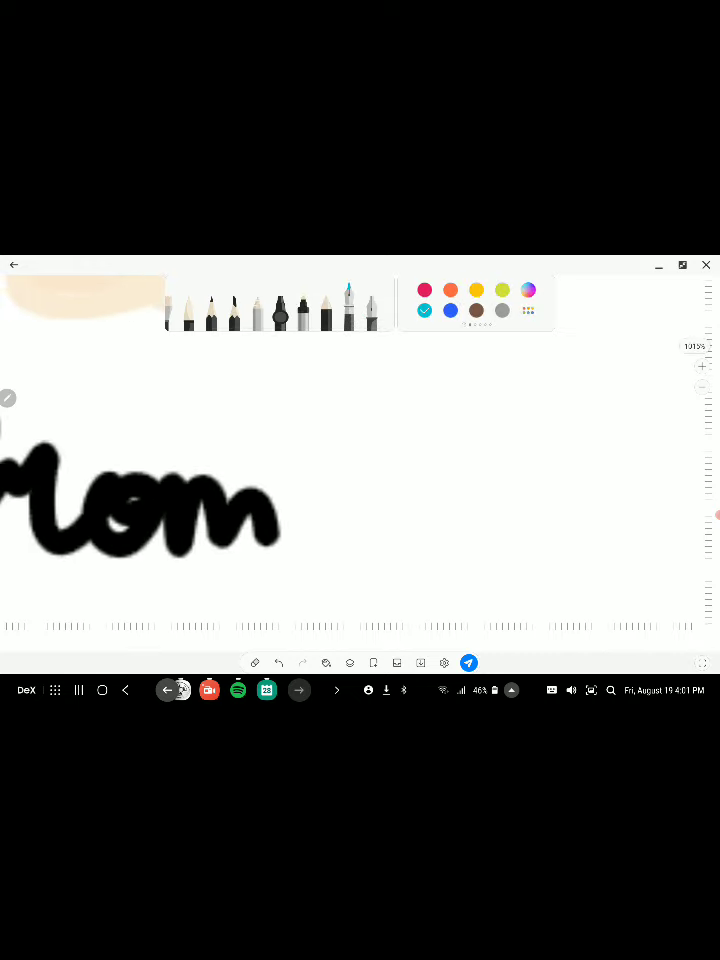
mouse_move(430, 300)
left_mouse_down()
mouse_move(530, 300)
mouse_move(430, 300)
left_mouse_up()
left_click_drag(530, 300, 430, 300)
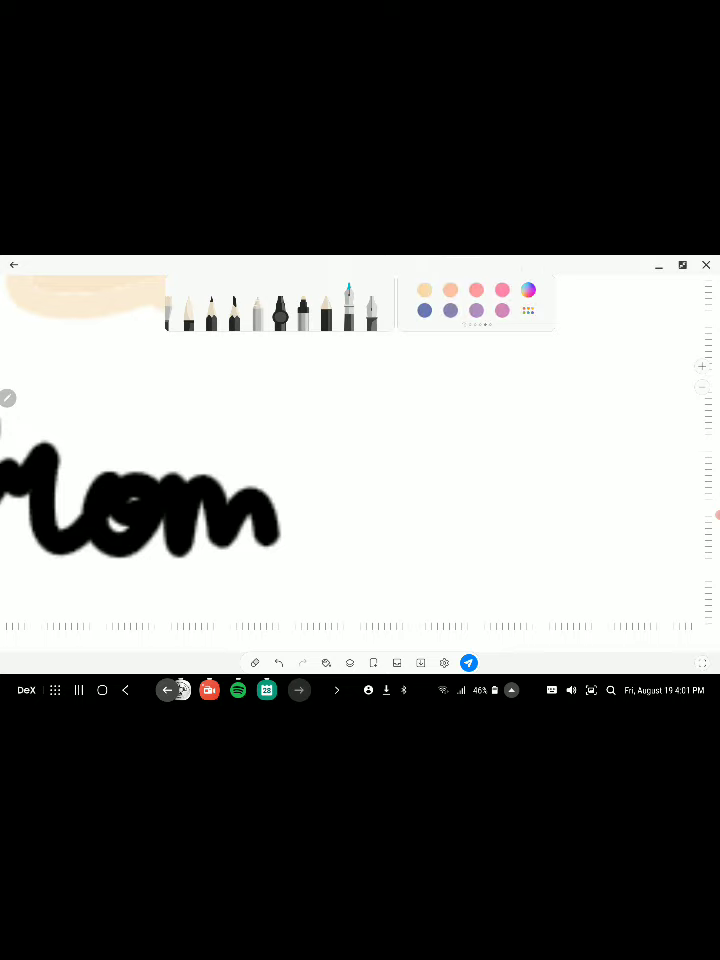
left_click_drag(530, 300, 430, 300)
left_click(450, 290)
Try starting a teal "u" on the blank canvas after "from" and undo the strokes
mouse_move(347, 465)
left_mouse_down()
mouse_move(311, 524)
mouse_move(380, 470)
mouse_move(350, 600)
left_mouse_up()
key("ctrl+z")
key("ctrl+z")
key("ctrl+z")
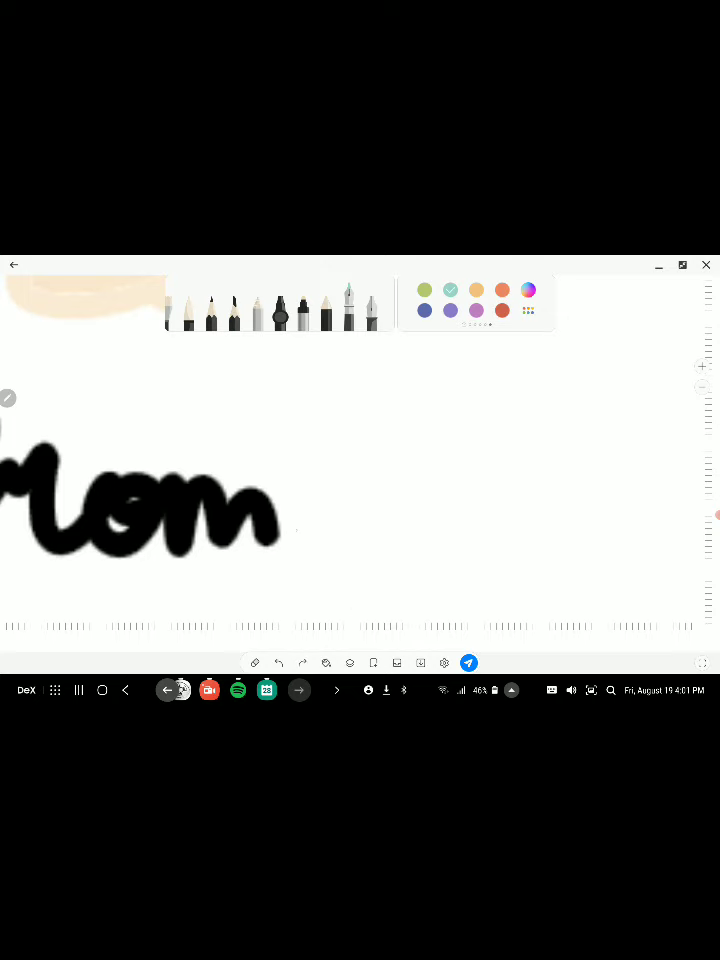
mouse_move(289, 542)
left_mouse_down()
mouse_move(321, 489)
mouse_move(372, 495)
mouse_move(380, 515)
left_mouse_up()
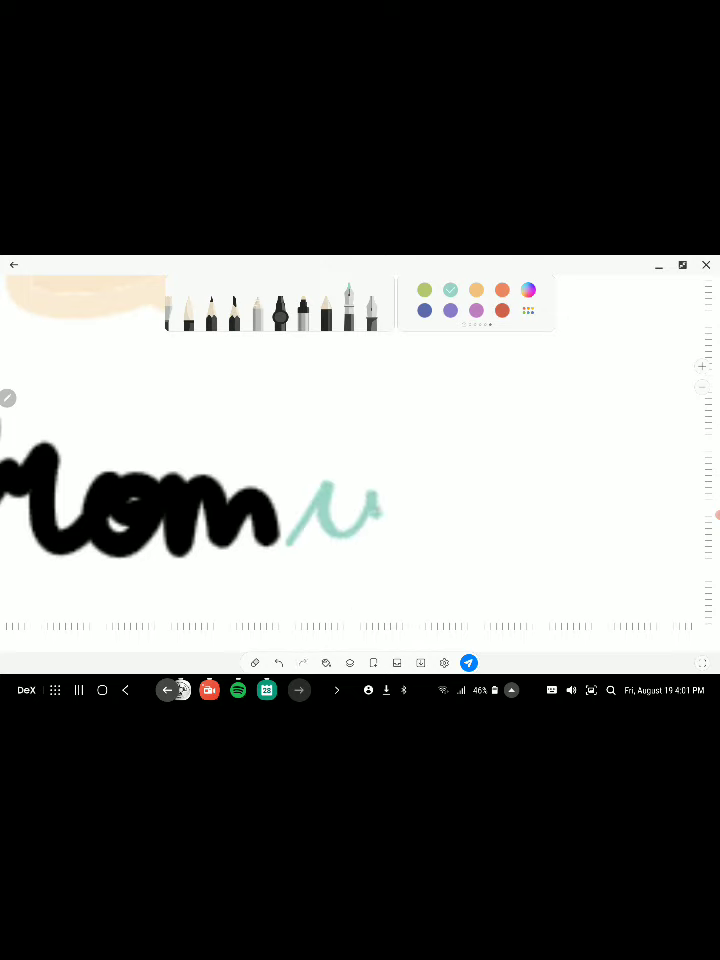
key("ctrl+z")
key("ctrl+z")
Try a wide joined teal "up" and a lone "p" after "from", undoing each attempt
mouse_move(289, 540)
left_mouse_down()
mouse_move(343, 476)
mouse_move(392, 490)
mouse_move(416, 598)
mouse_move(470, 500)
mouse_move(512, 516)
left_mouse_up()
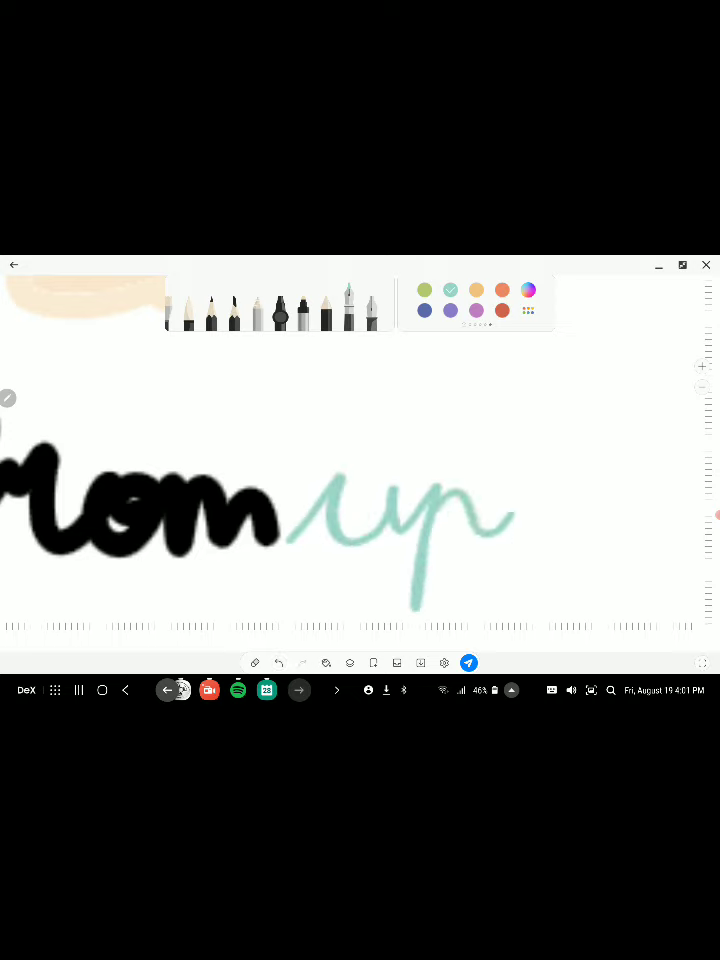
scroll(258, 525, "down", 2)
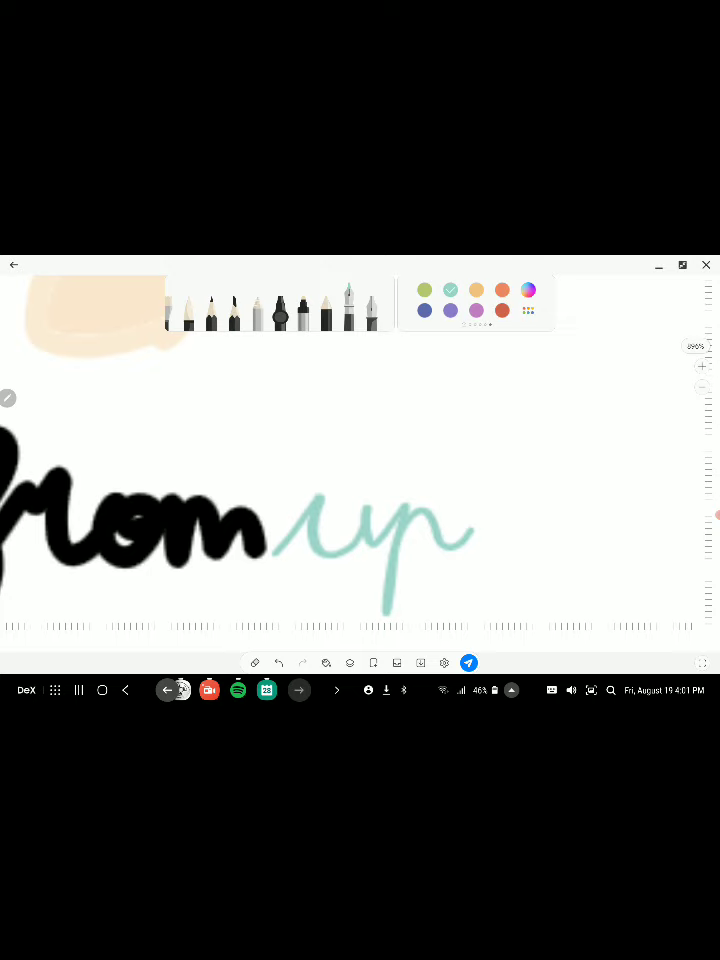
key("ctrl+z")
key("ctrl+z")
mouse_move(280, 552)
left_mouse_down()
mouse_move(300, 522)
mouse_move(313, 604)
left_mouse_up()
mouse_move(313, 520)
left_mouse_down()
mouse_move(328, 508)
mouse_move(348, 548)
left_mouse_up()
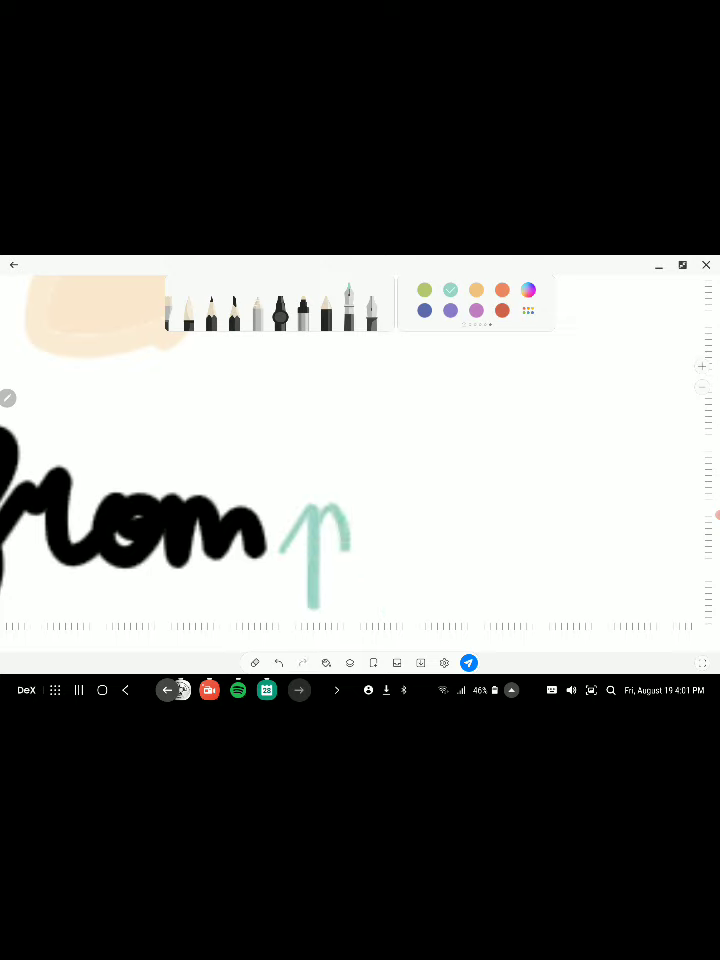
key("ctrl+z")
key("ctrl+z")
Try two compact teal versions of "up" with an open-curved "p" after "from", undoing both
mouse_move(283, 545)
left_mouse_down()
mouse_move(302, 516)
mouse_move(380, 508)
mouse_move(369, 608)
left_mouse_up()
left_click_drag(372, 515, 376, 548)
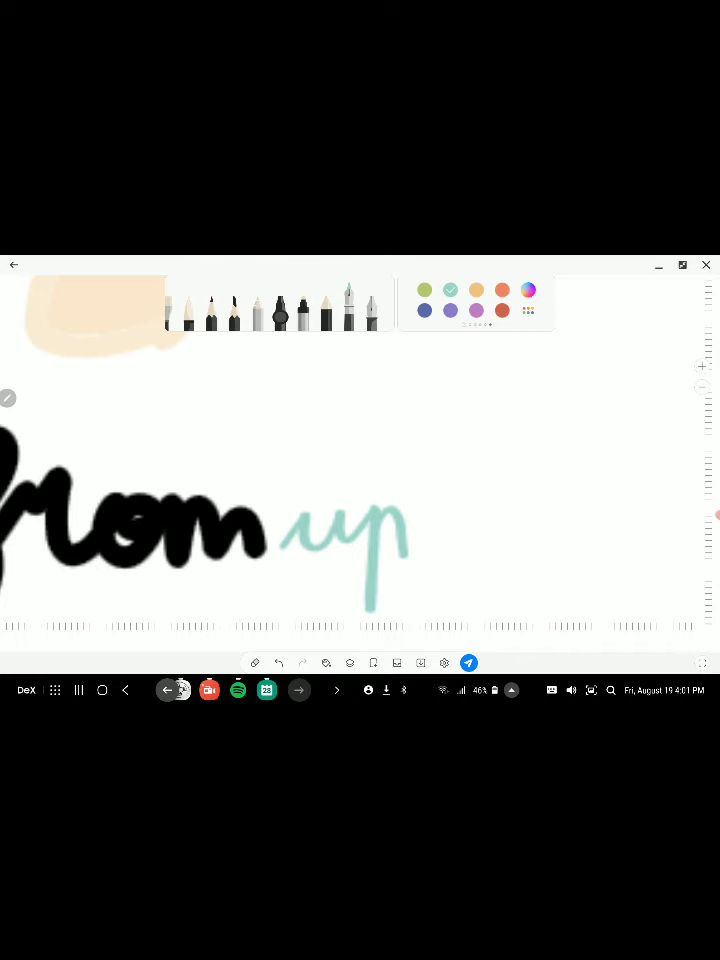
key("ctrl+z")
key("ctrl+z")
key("ctrl+z")
mouse_move(285, 548)
left_mouse_down()
mouse_move(303, 515)
mouse_move(322, 540)
mouse_move(352, 548)
mouse_move(375, 605)
left_mouse_up()
mouse_move(376, 540)
left_mouse_down()
mouse_move(414, 515)
mouse_move(420, 545)
mouse_move(439, 537)
left_mouse_up()
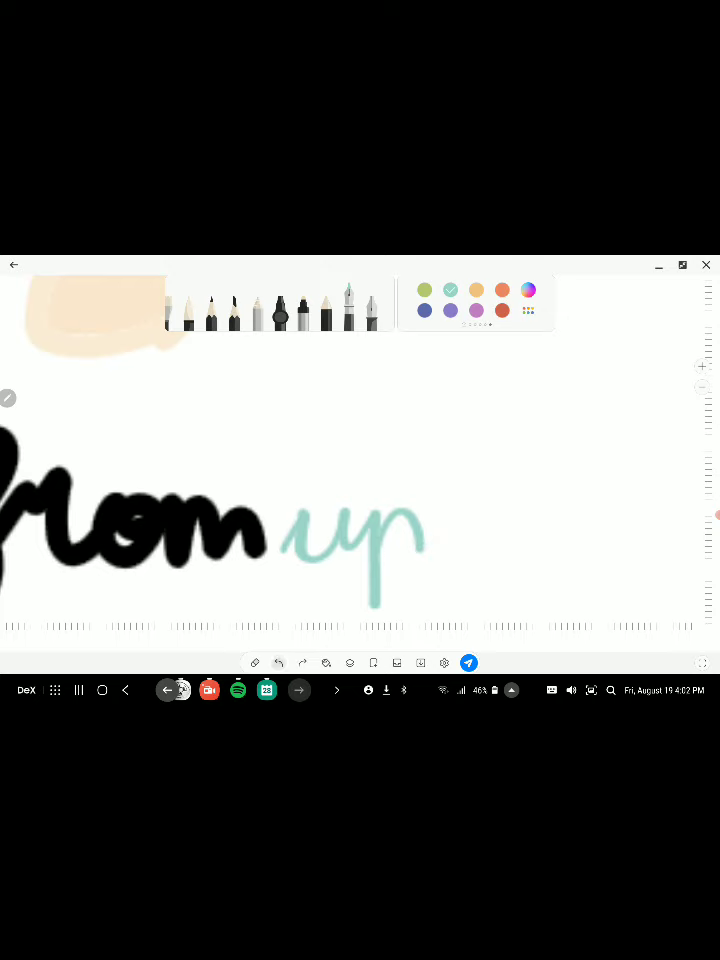
key("ctrl+z")
key("ctrl+z")
key("ctrl+z")
key("ctrl+z")
Try two more teal versions of "up" with an upward tail on the "p" and undo them
mouse_move(279, 547)
left_mouse_down()
mouse_move(311, 515)
mouse_move(340, 548)
mouse_move(366, 608)
left_mouse_up()
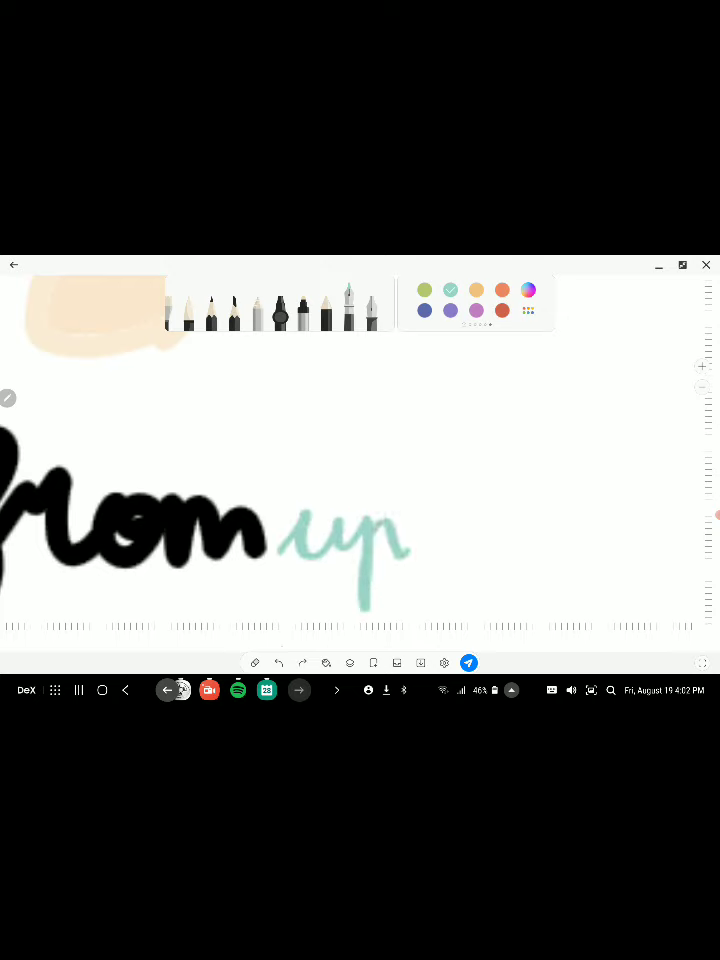
key("ctrl+z")
mouse_move(268, 545)
left_mouse_down()
mouse_move(336, 515)
mouse_move(372, 512)
mouse_move(362, 610)
mouse_move(385, 555)
mouse_move(430, 522)
left_mouse_up()
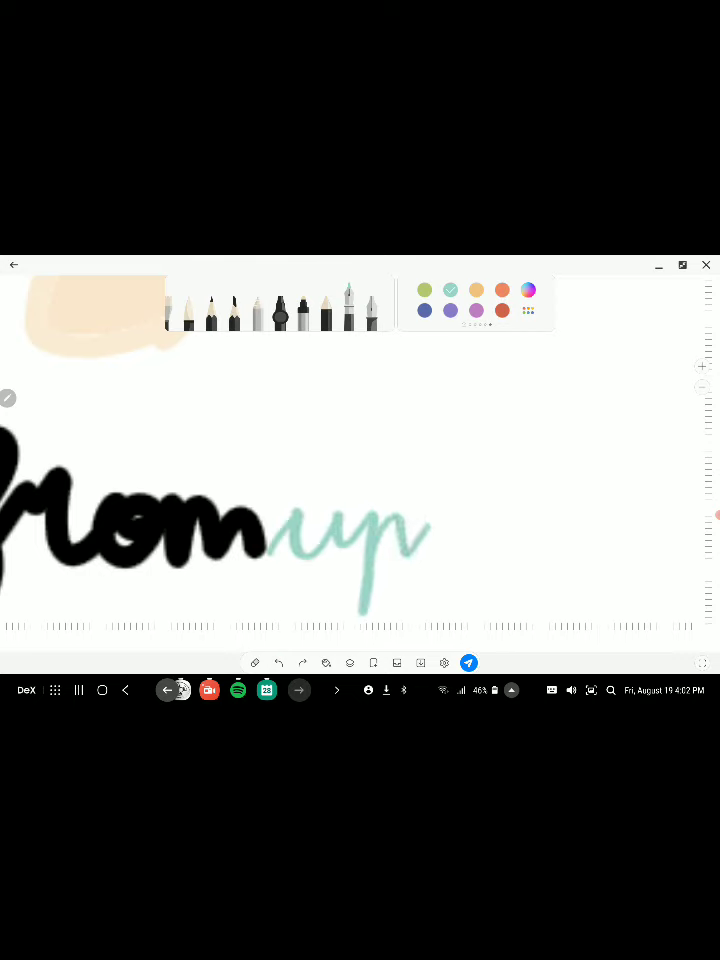
scroll(399, 598, "up", 3)
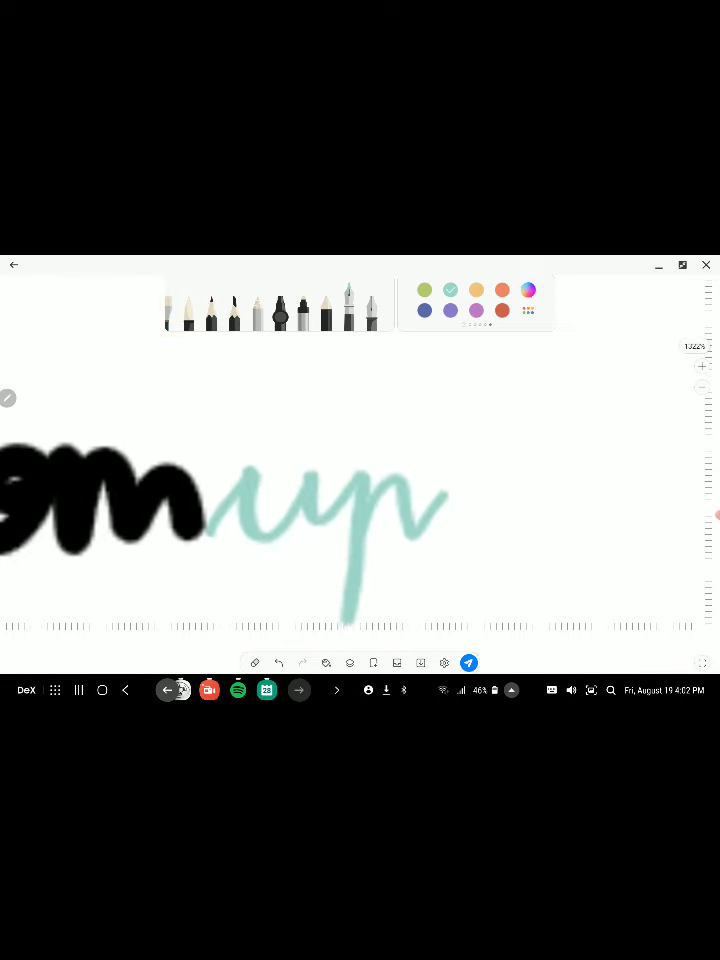
key("ctrl+z")
key("ctrl+z")
key("ctrl+z")
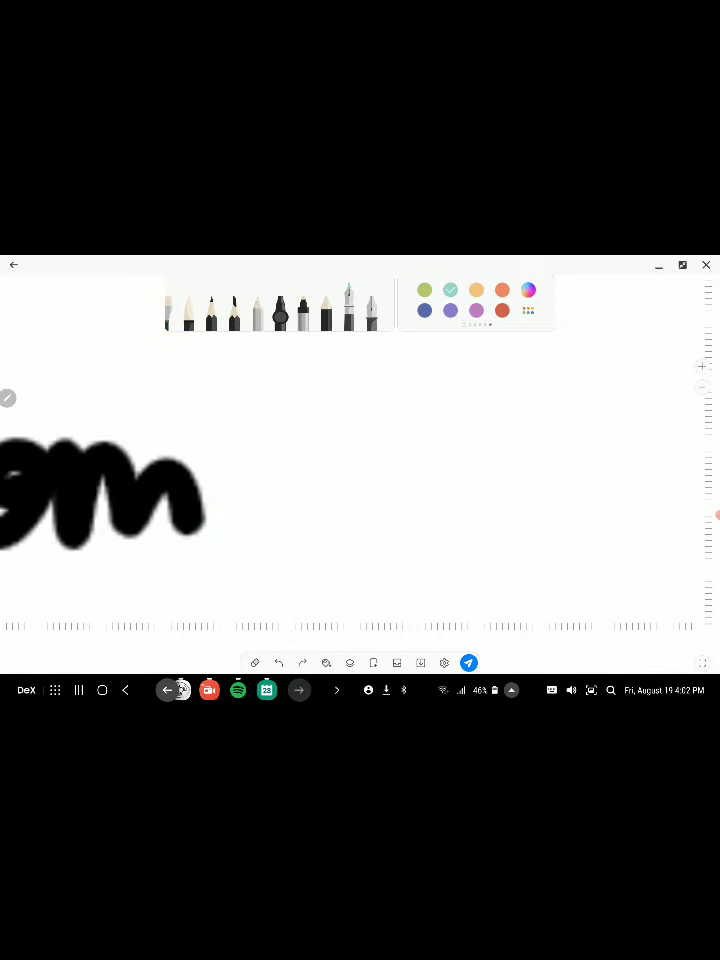
Write a small joined "up" in teal after "from" and draw a teal heart outline behind it
mouse_move(248, 525)
left_mouse_down()
mouse_move(272, 483)
mouse_move(375, 478)
mouse_move(381, 611)
mouse_move(480, 485)
mouse_move(531, 463)
mouse_move(514, 459)
left_mouse_up()
scroll(514, 475, "up", 2)
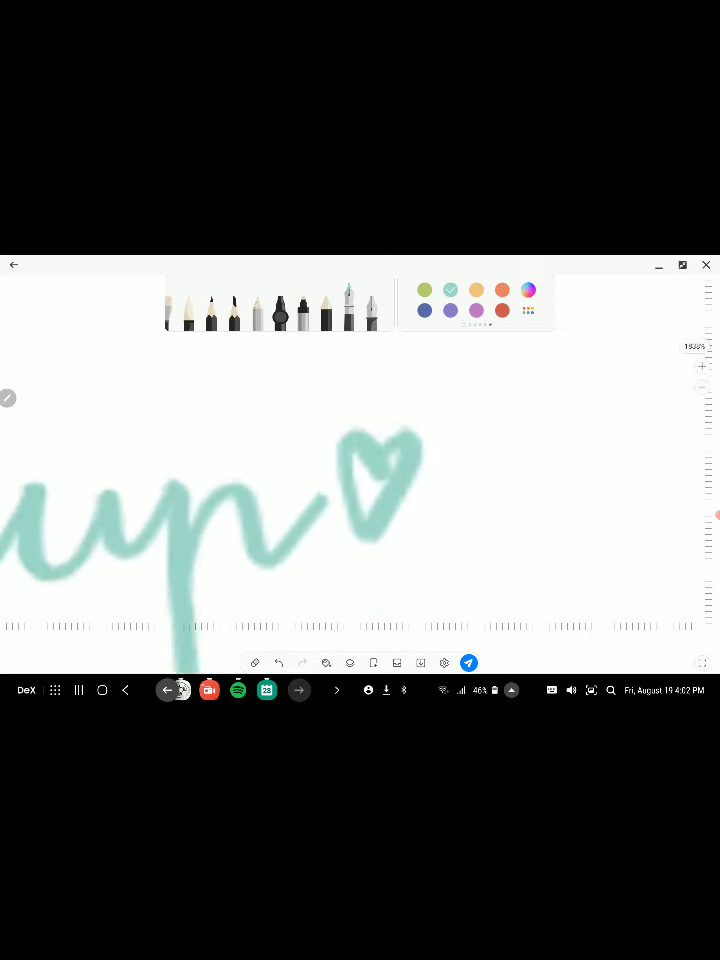
scroll(360, 480, "up", 1)
Add two short diagonal green accent strokes beside the teal heart
left_click(424, 289)
left_click_drag(410, 500, 458, 455)
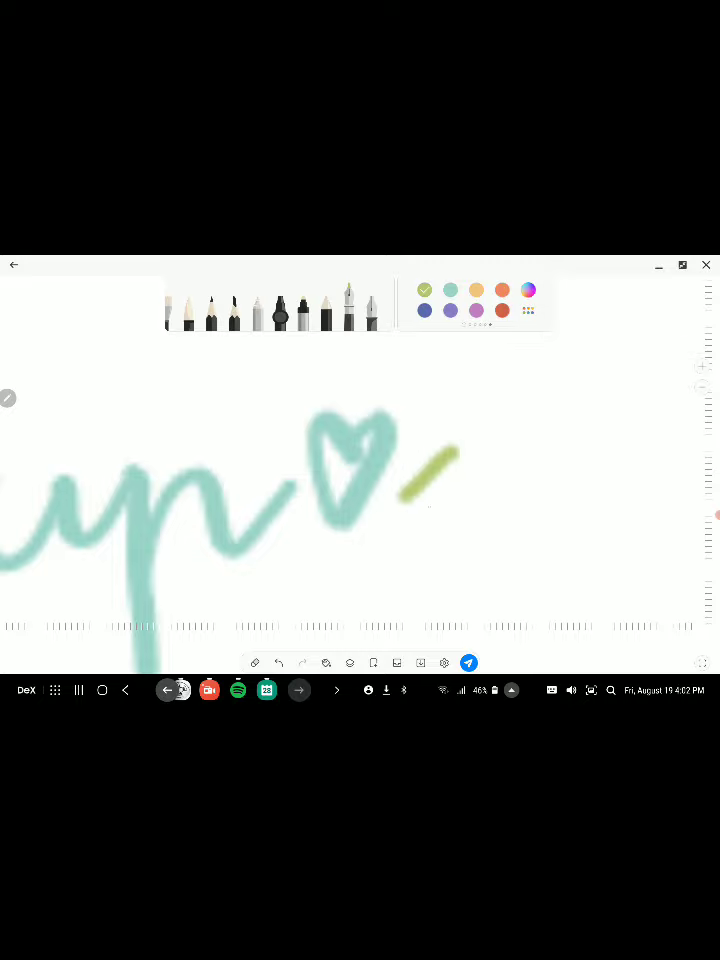
left_click_drag(425, 525, 472, 495)
scroll(537, 502, "down", 5)
scroll(360, 480, "down", 10)
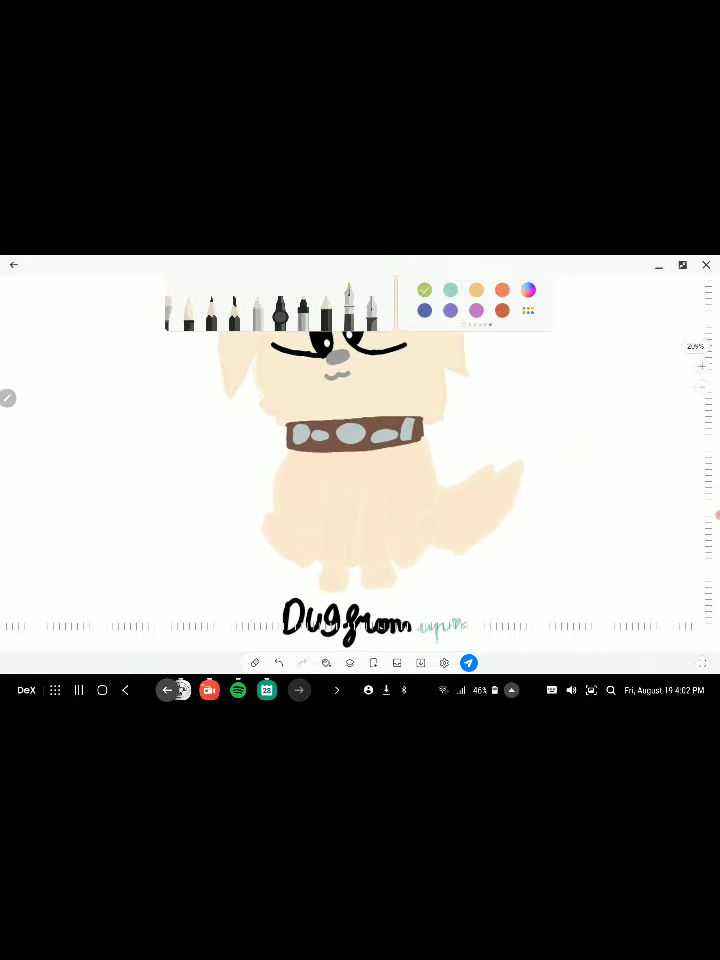
scroll(360, 465, "down", 6)
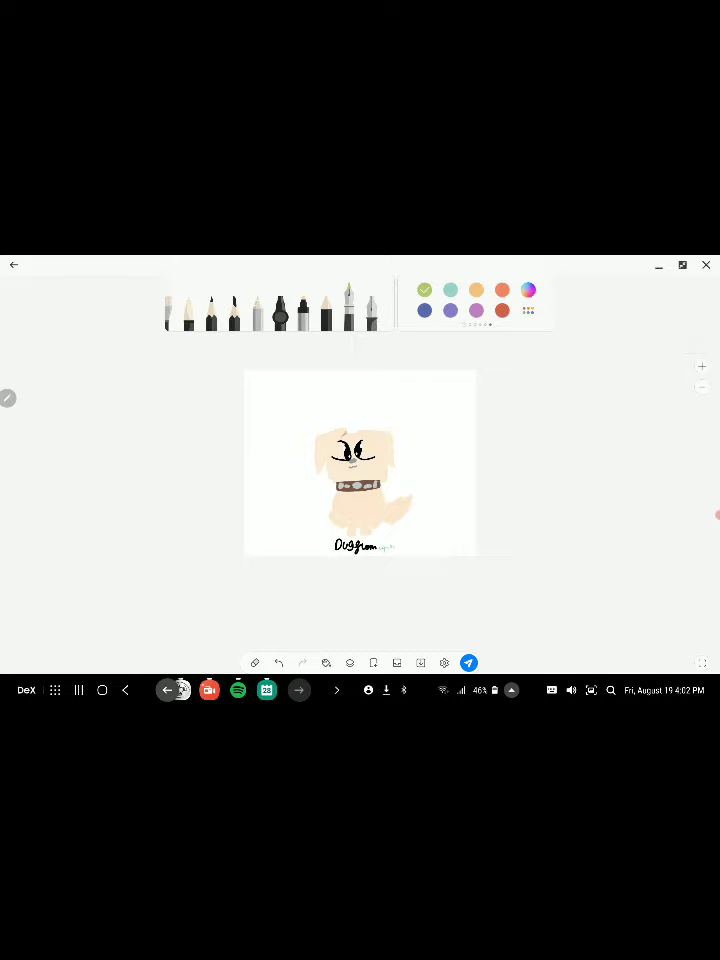
scroll(360, 470, "up", 5)
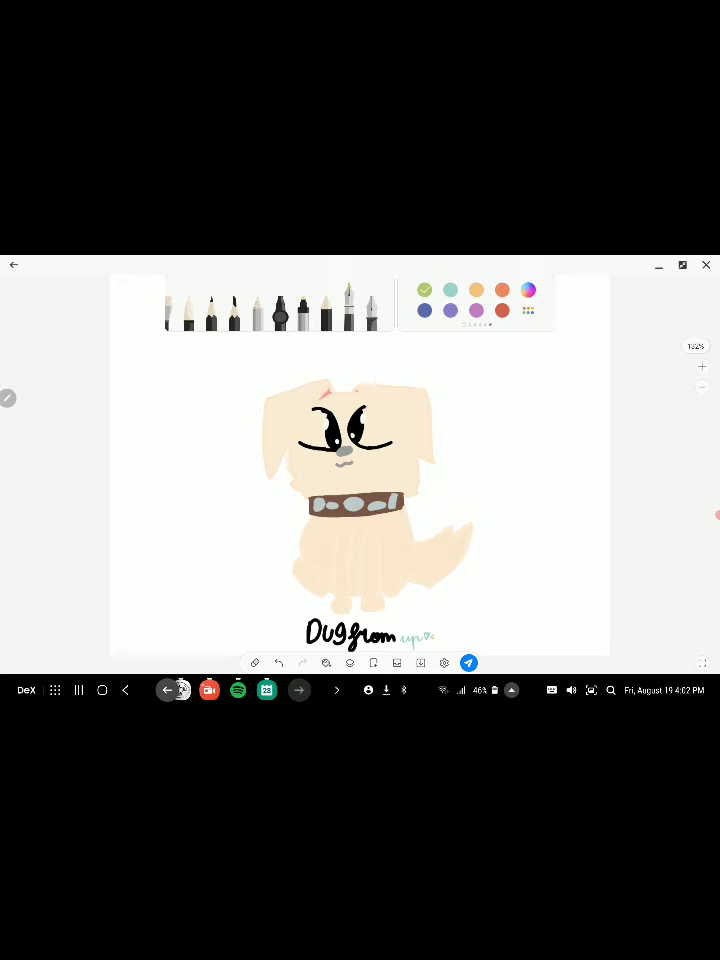
Undo the small teal "up" with its heart and accents, and rewrite "up" larger in teal after "from"
key("ctrl+z")
key("ctrl+z")
mouse_move(401, 627)
left_mouse_down()
mouse_move(410, 642)
mouse_move(424, 628)
mouse_move(458, 630)
left_mouse_up()
Draw a green heart outline after "up" and add two short diagonal teal accent strokes beside it
left_click(424, 289)
mouse_move(464, 620)
left_mouse_down()
mouse_move(463, 630)
mouse_move(466, 618)
left_mouse_up()
left_click(450, 289)
left_click_drag(481, 620, 475, 628)
left_click_drag(486, 622, 480, 630)
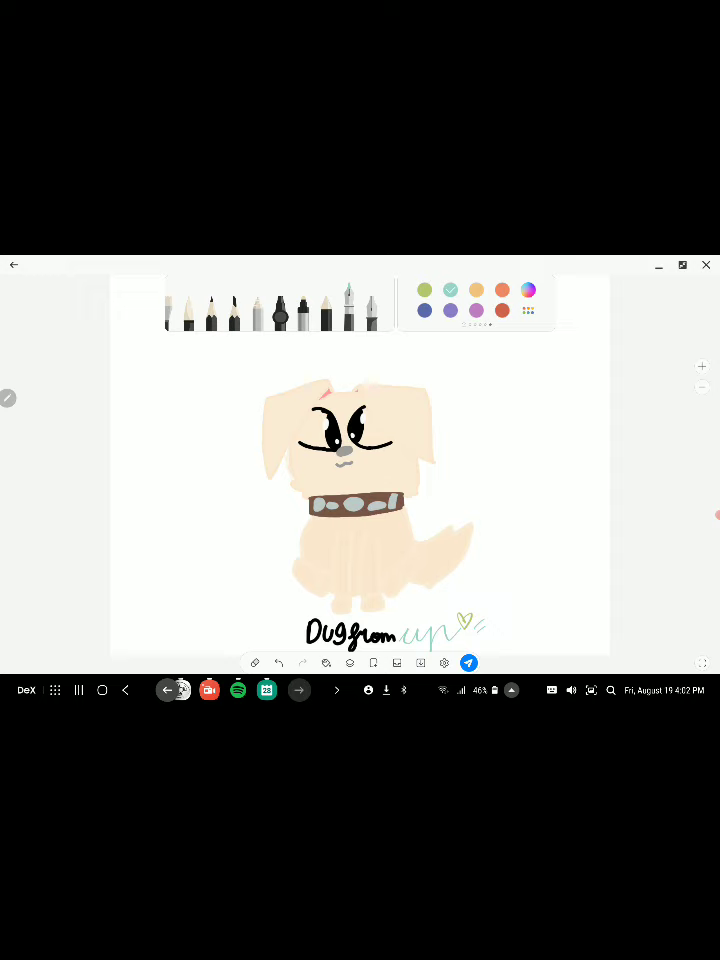
Fill the white background around the dog with medium blue on the lower layer
left_click(716, 515)
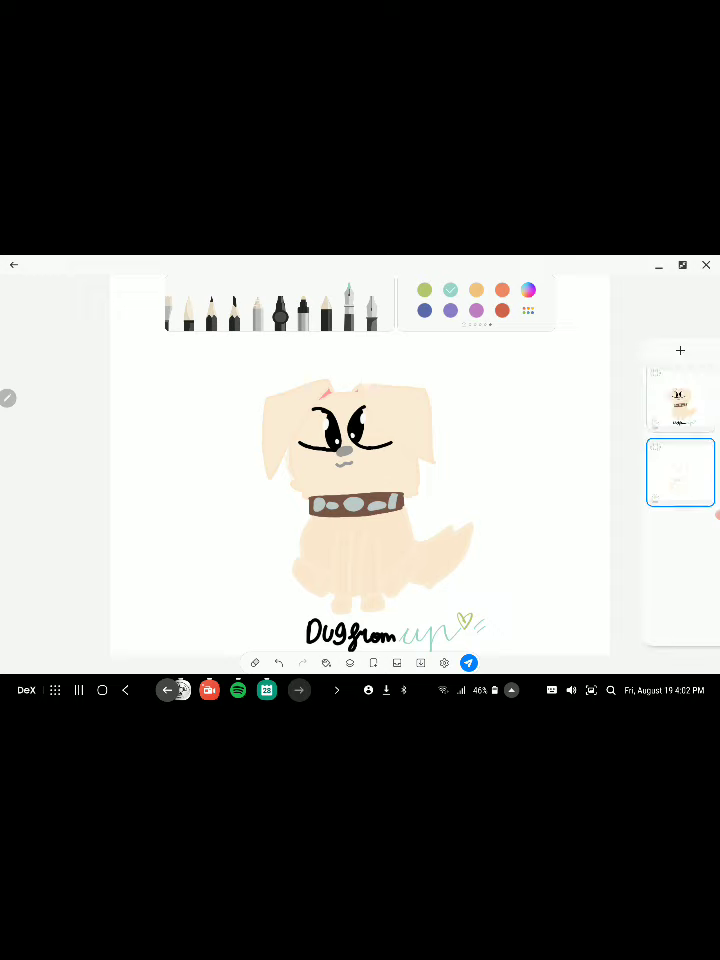
mouse_move(440, 300)
left_mouse_down()
mouse_move(510, 300)
mouse_move(440, 300)
left_mouse_up()
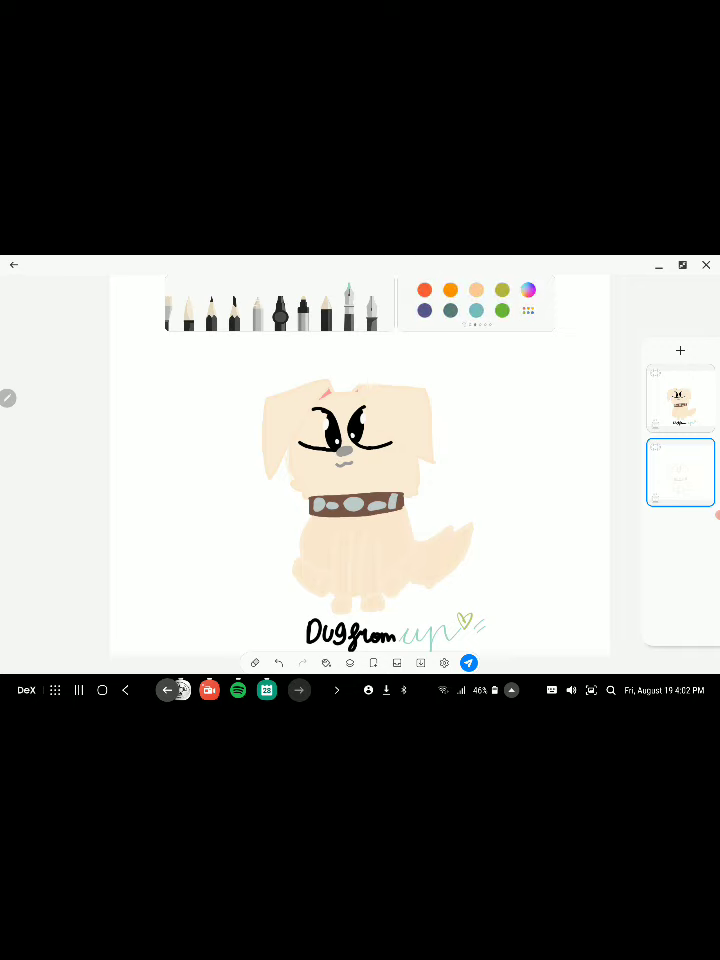
left_click_drag(510, 300, 440, 300)
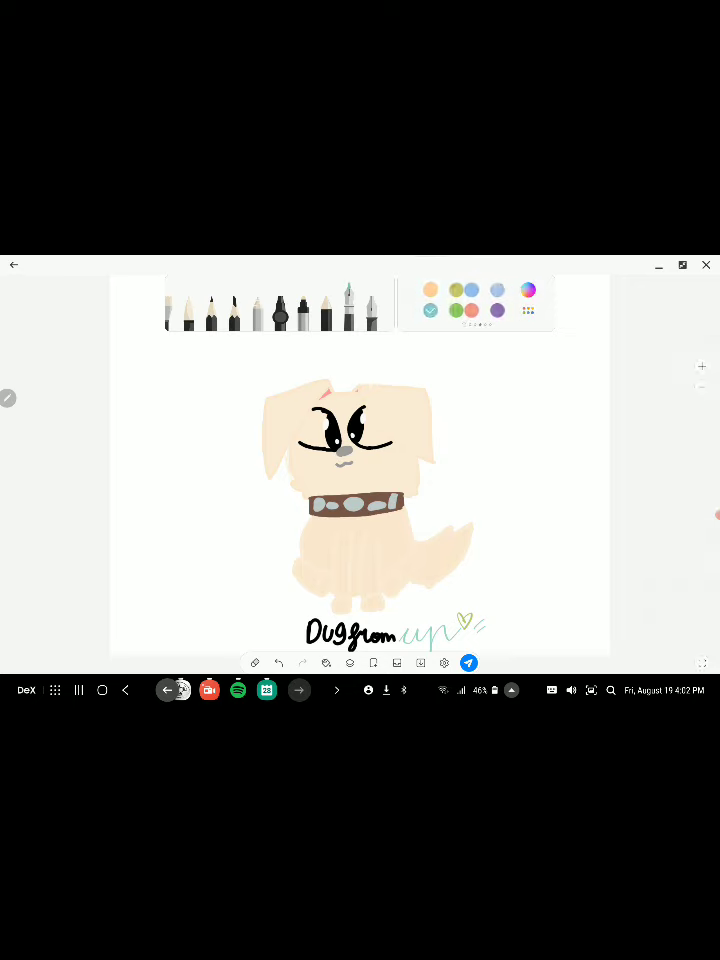
left_click(424, 290)
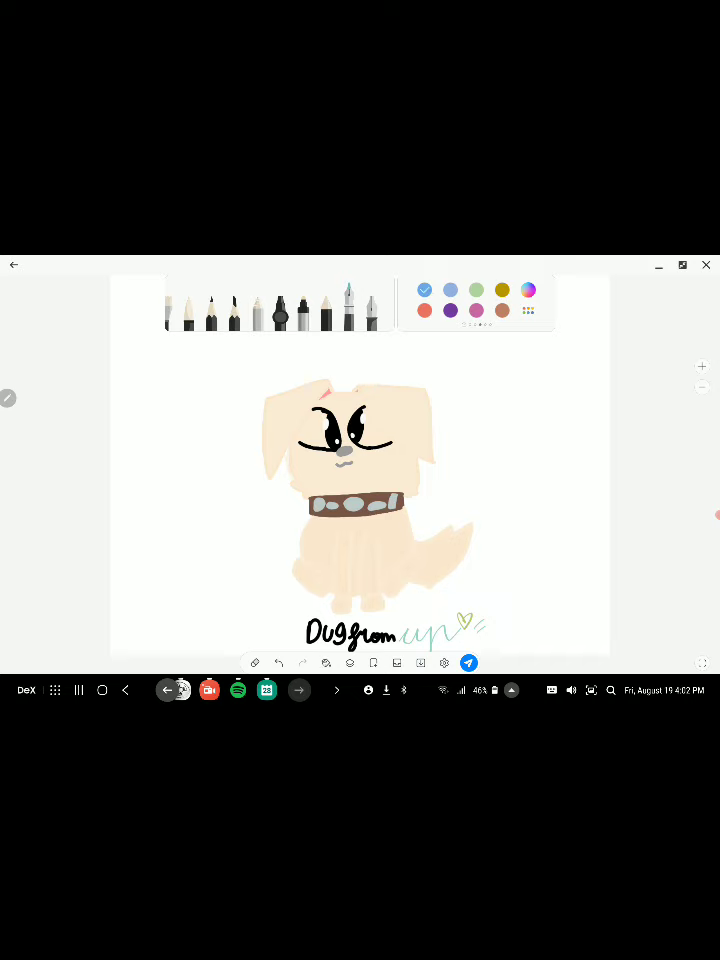
left_click(244, 497)
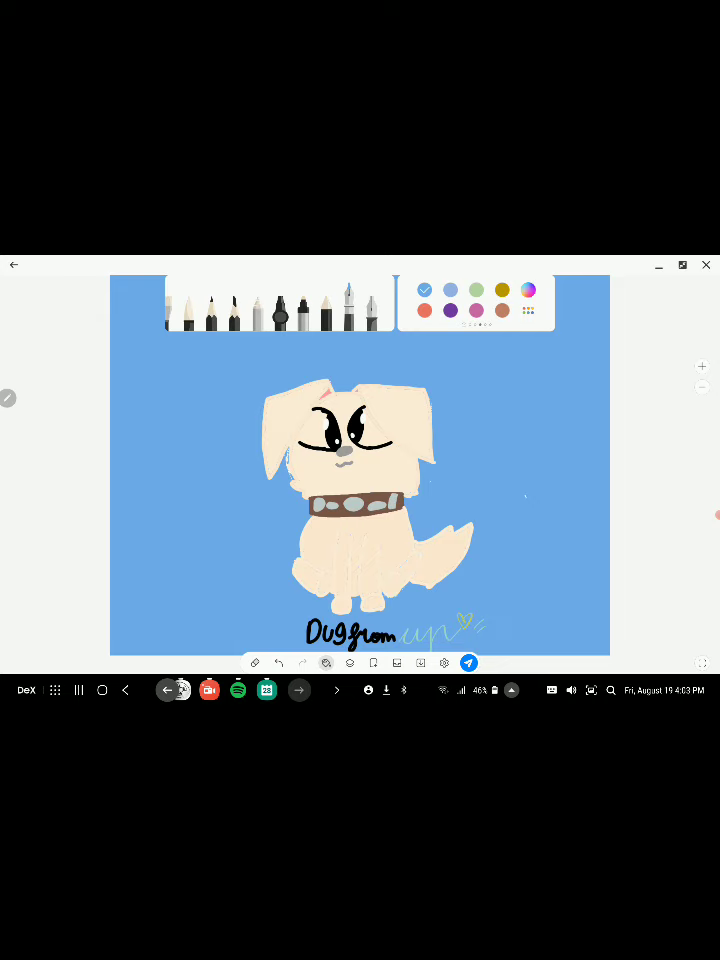
left_click(716, 515)
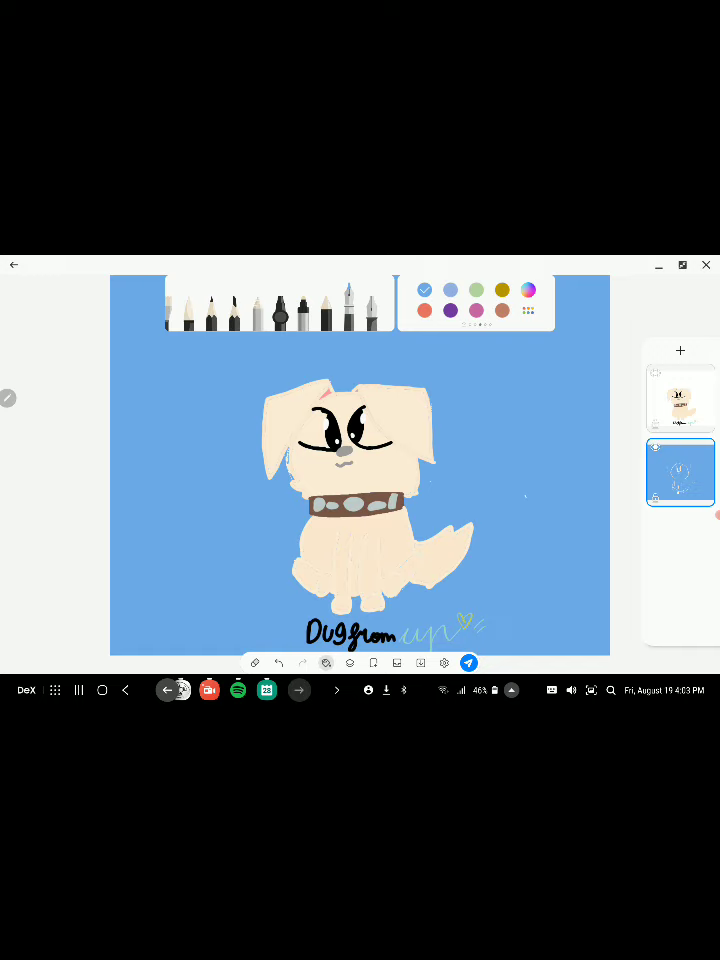
left_click(716, 515)
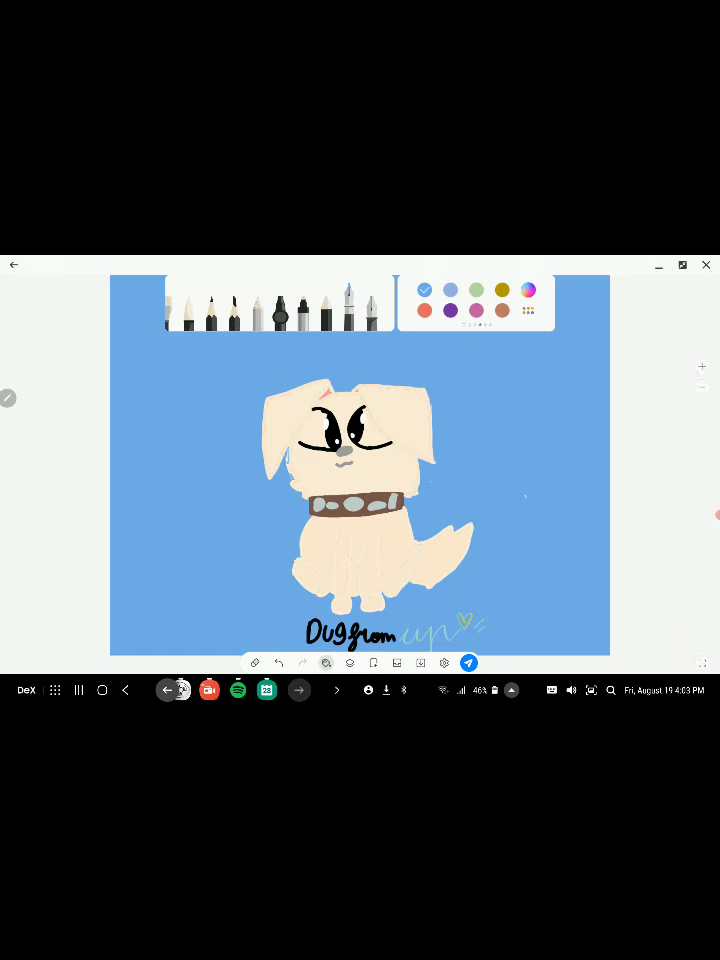
Cover the leftover white specks around the dog with medium blue, using the marker at size 100 and 100% opacity
left_click(303, 300)
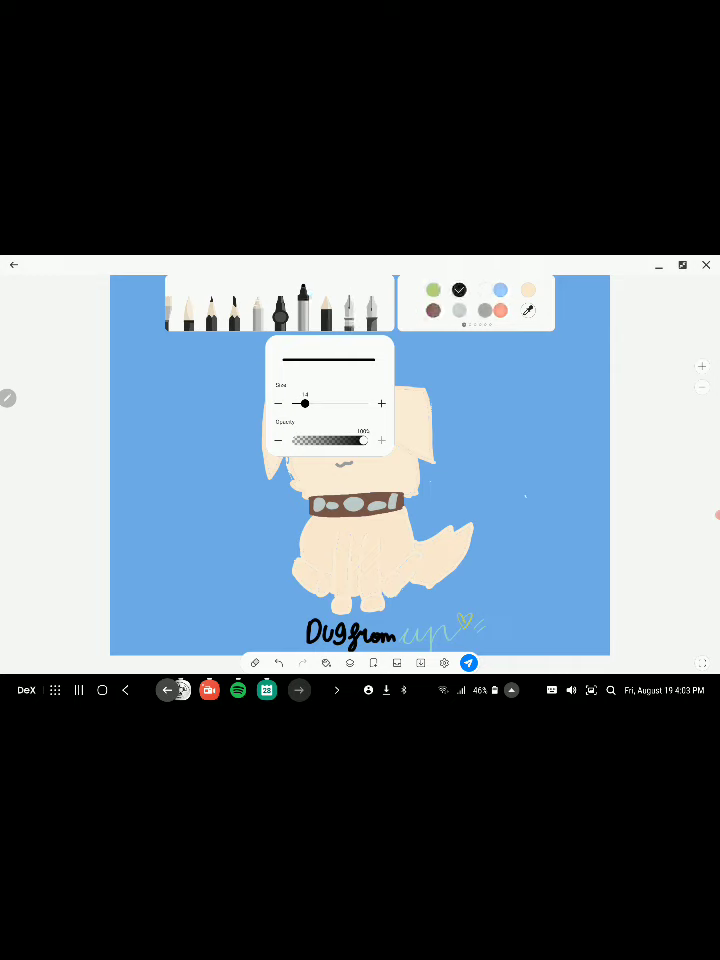
left_click_drag(305, 403, 363, 403)
left_click_drag(440, 300, 530, 300)
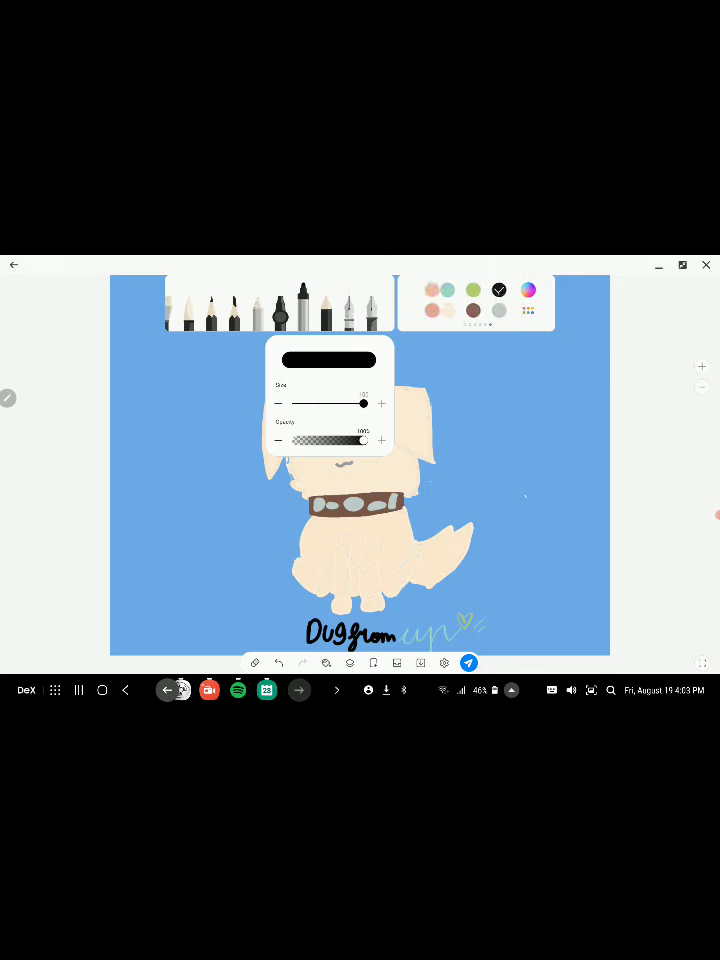
left_click_drag(440, 300, 530, 300)
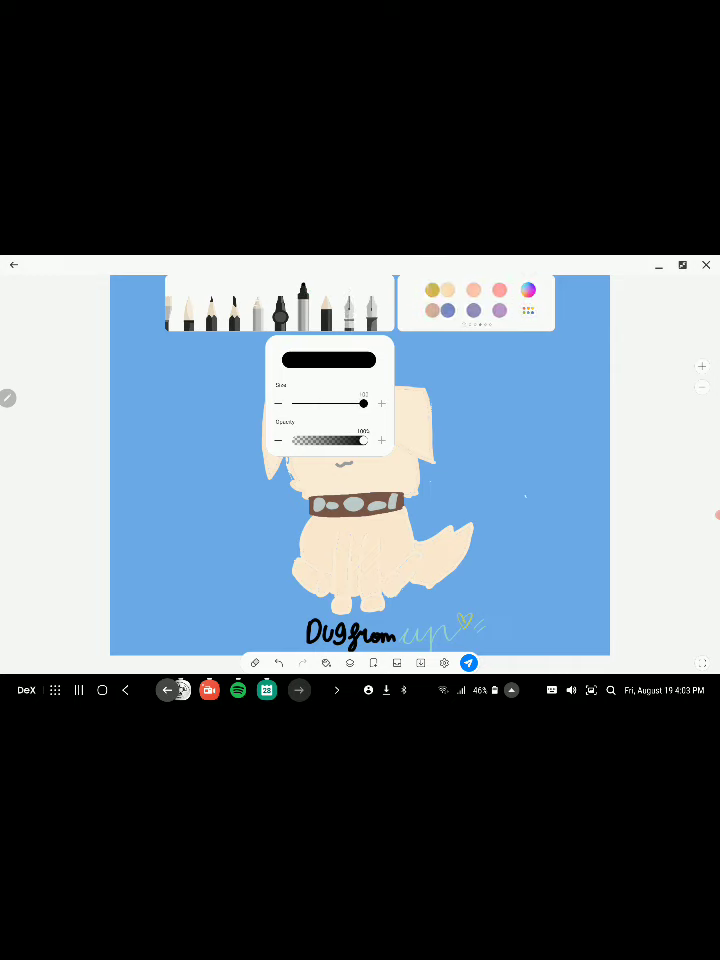
left_click_drag(440, 300, 530, 300)
left_click(425, 289)
left_click(303, 305)
left_click(303, 305)
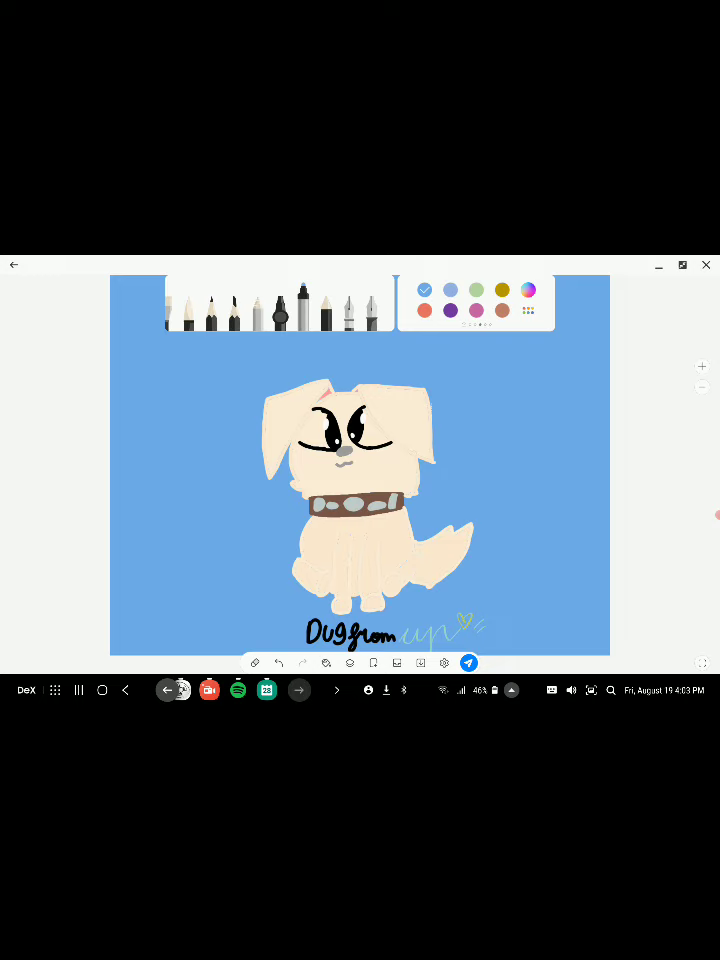
Paint a gently curved olive-green hill behind the dog on the lower layer, filling everything below its edge
left_click(717, 515)
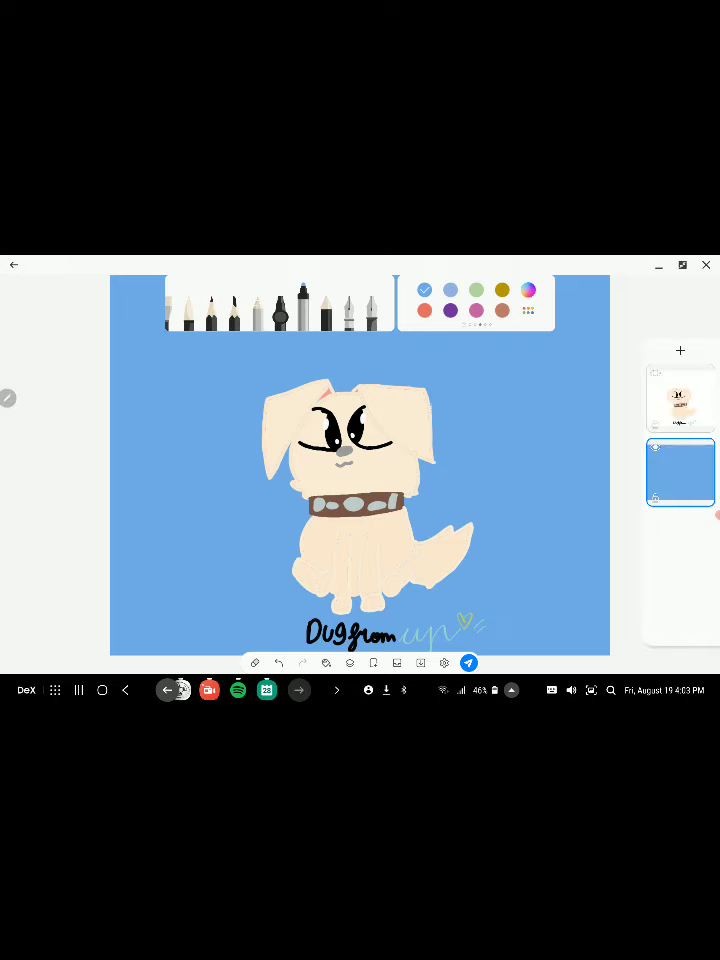
left_click(702, 366)
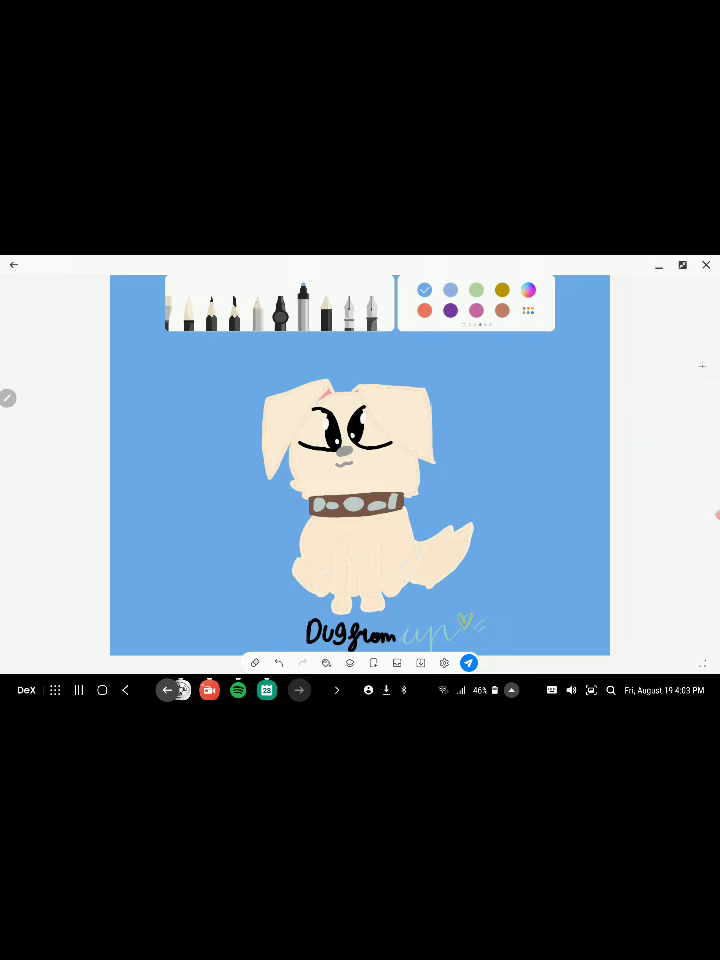
left_click_drag(510, 300, 440, 300)
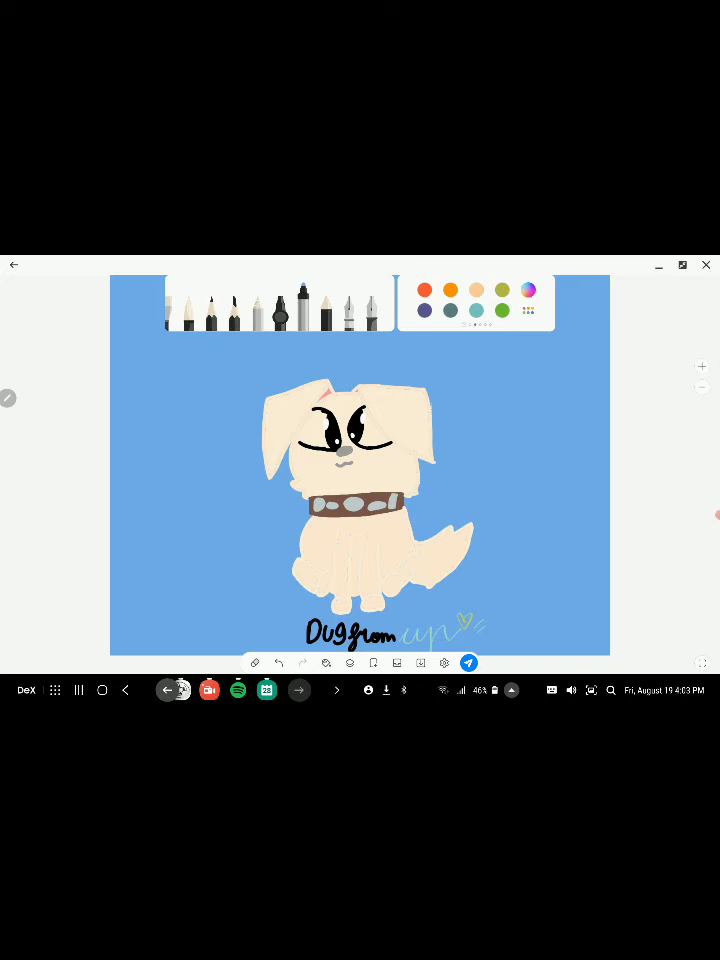
left_click(502, 310)
left_click(502, 290)
mouse_move(112, 585)
left_mouse_down()
mouse_move(295, 570)
mouse_move(574, 578)
mouse_move(608, 588)
left_mouse_up()
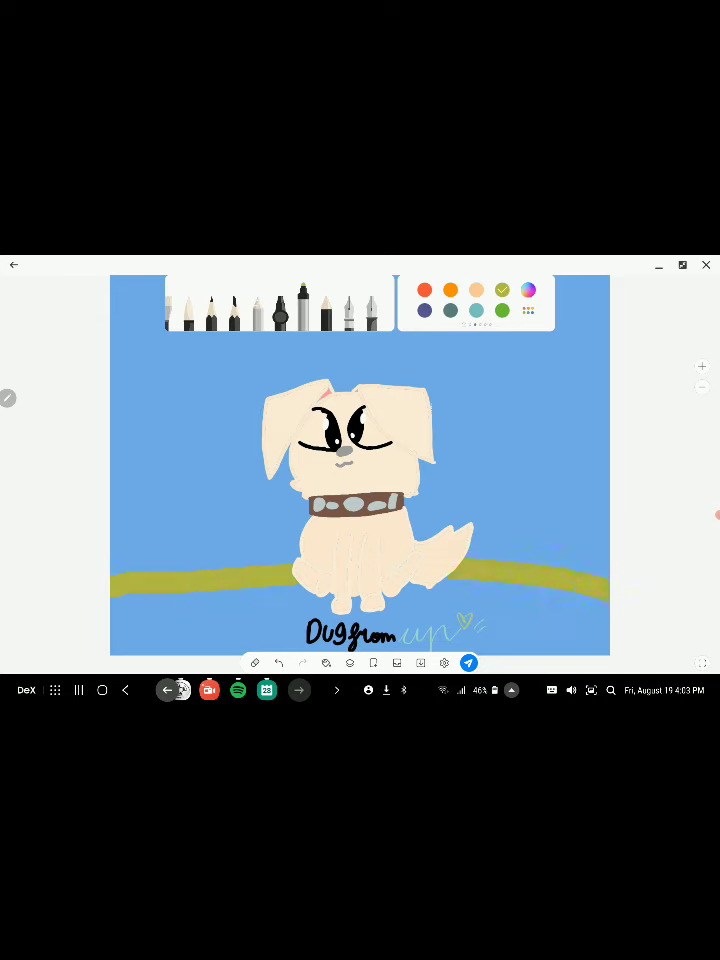
mouse_move(118, 592)
left_mouse_down()
mouse_move(114, 652)
mouse_move(295, 650)
left_mouse_up()
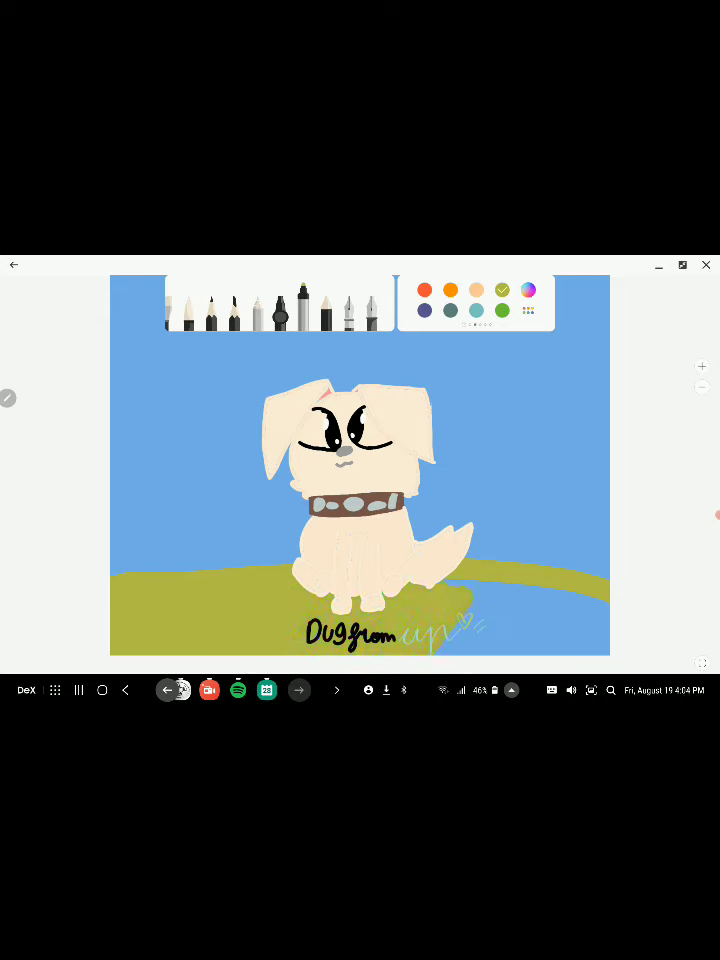
left_click_drag(410, 640, 528, 598)
left_click_drag(480, 620, 605, 600)
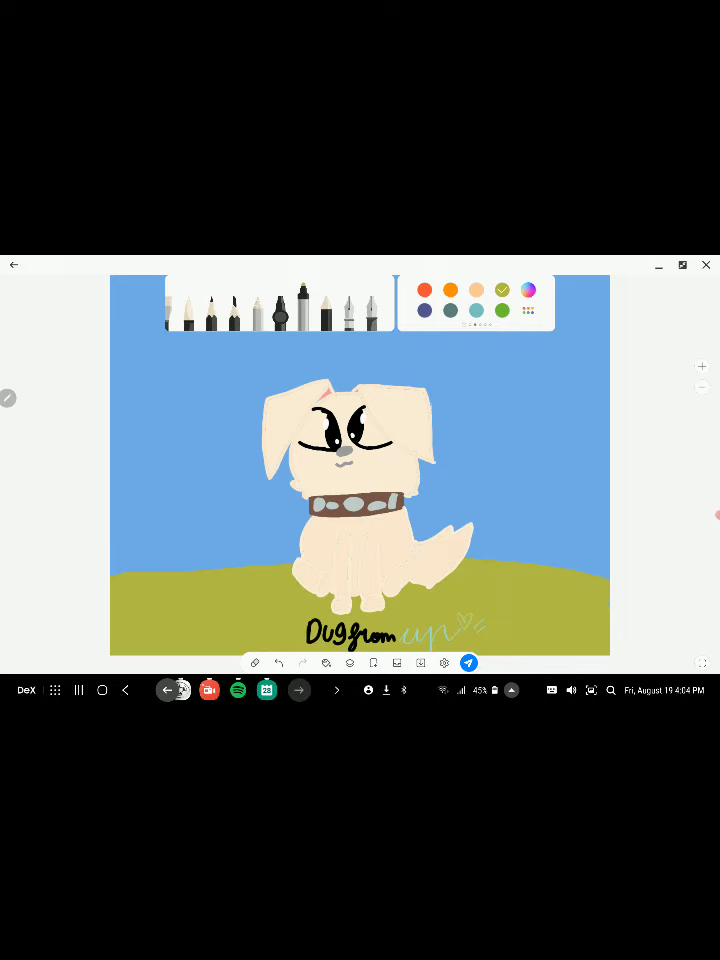
Paint three white clouds in the sky: one upper right, one left of the dog and one at the far right
scroll(476, 300, "down", 4)
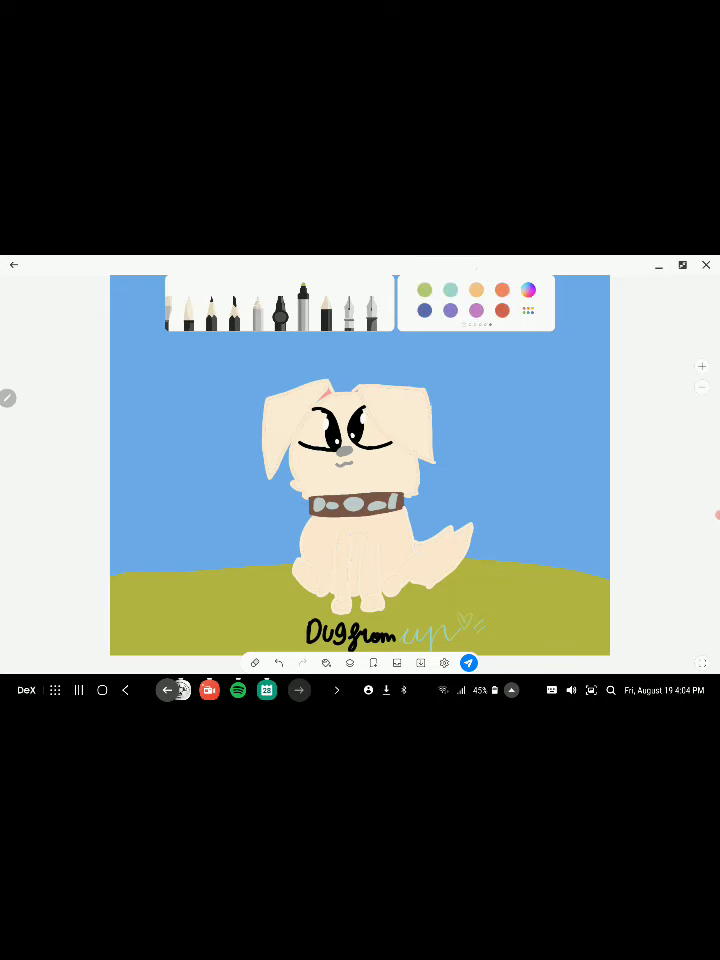
scroll(476, 300, "down", 2)
left_click(359, 463)
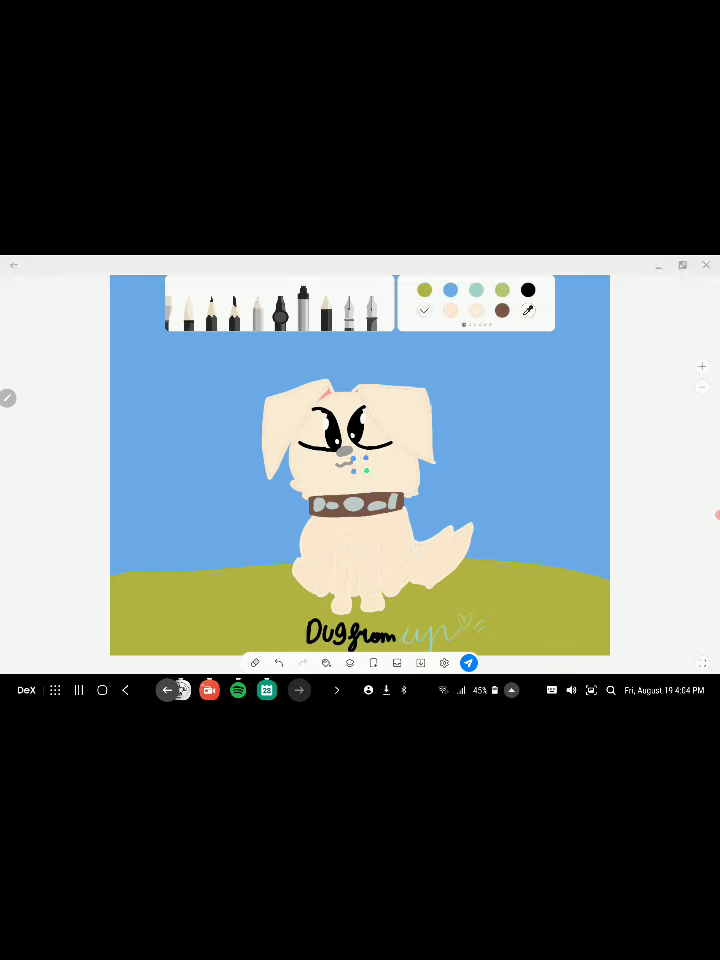
key("ctrl+z")
mouse_move(480, 371)
left_mouse_down()
mouse_move(505, 373)
mouse_move(508, 360)
mouse_move(520, 366)
mouse_move(526, 346)
left_mouse_up()
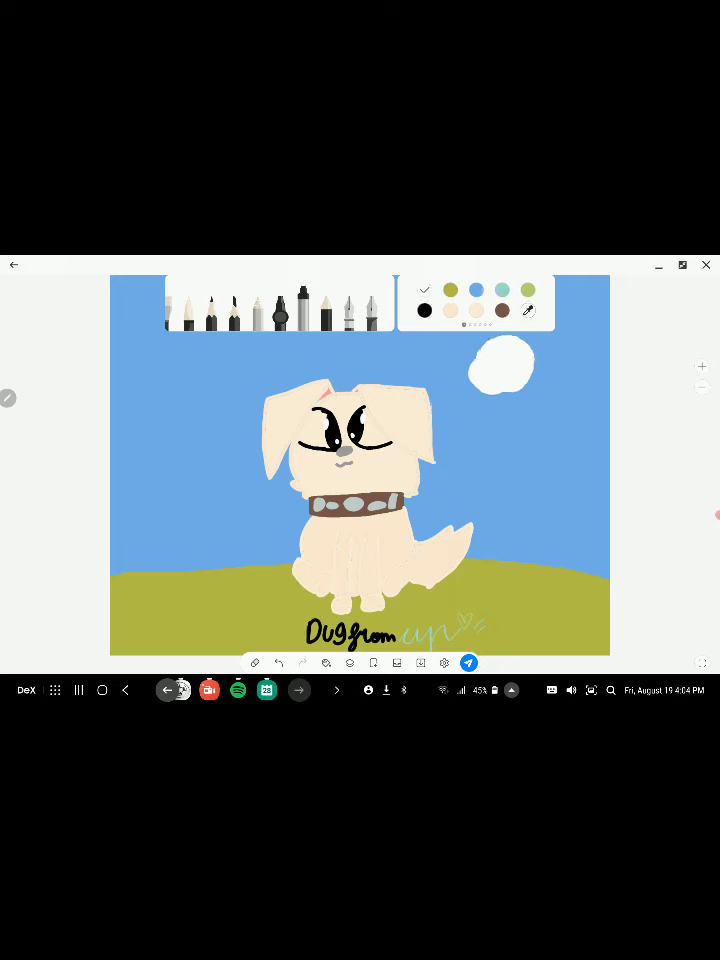
mouse_move(140, 402)
left_mouse_down()
mouse_move(195, 386)
mouse_move(205, 398)
left_mouse_up()
mouse_move(555, 470)
left_mouse_down()
mouse_move(575, 455)
mouse_move(568, 445)
mouse_move(590, 452)
left_mouse_up()
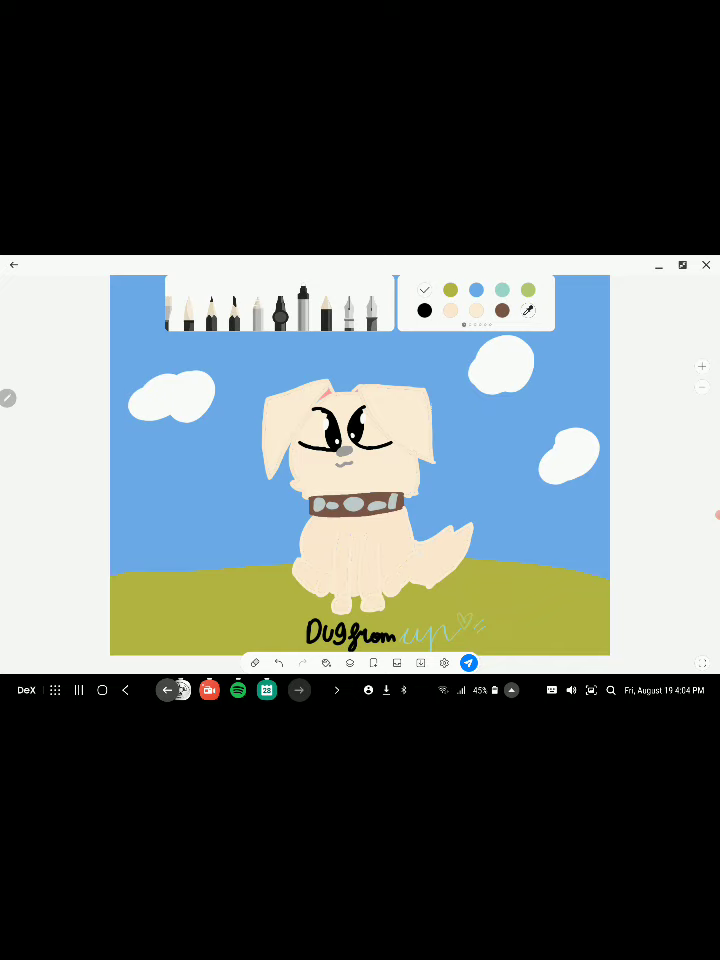
Undo the stray white dab on the left, and add white clouds beside the collar and along the top of the sky
left_click_drag(172, 504, 180, 513)
key("ctrl+z")
left_click_drag(272, 508, 302, 512)
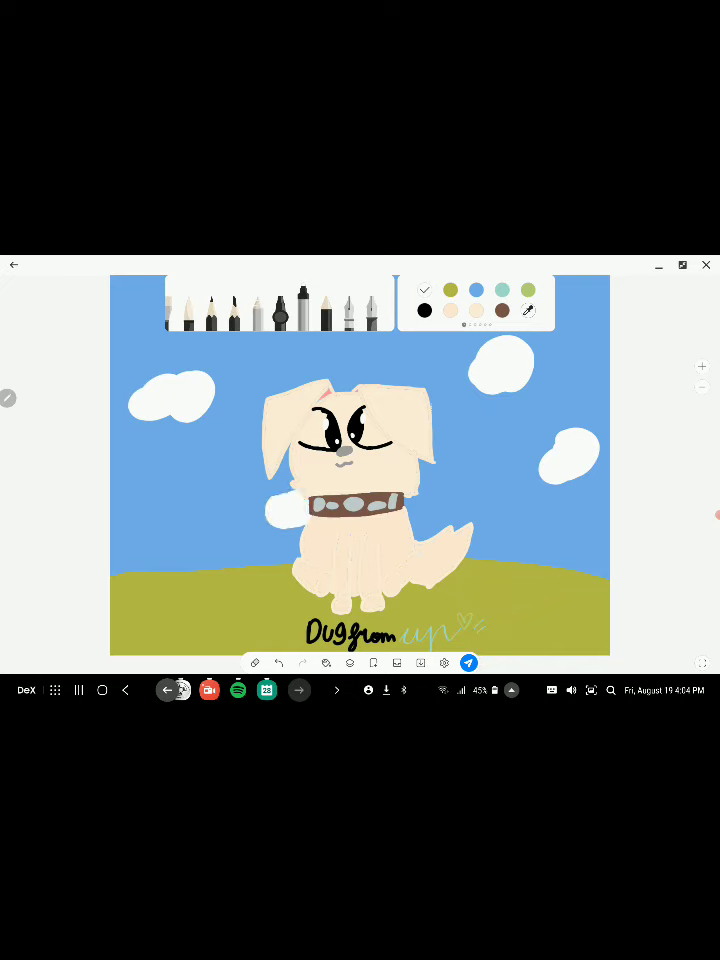
mouse_move(215, 335)
left_mouse_down()
mouse_move(240, 320)
mouse_move(252, 338)
left_mouse_up()
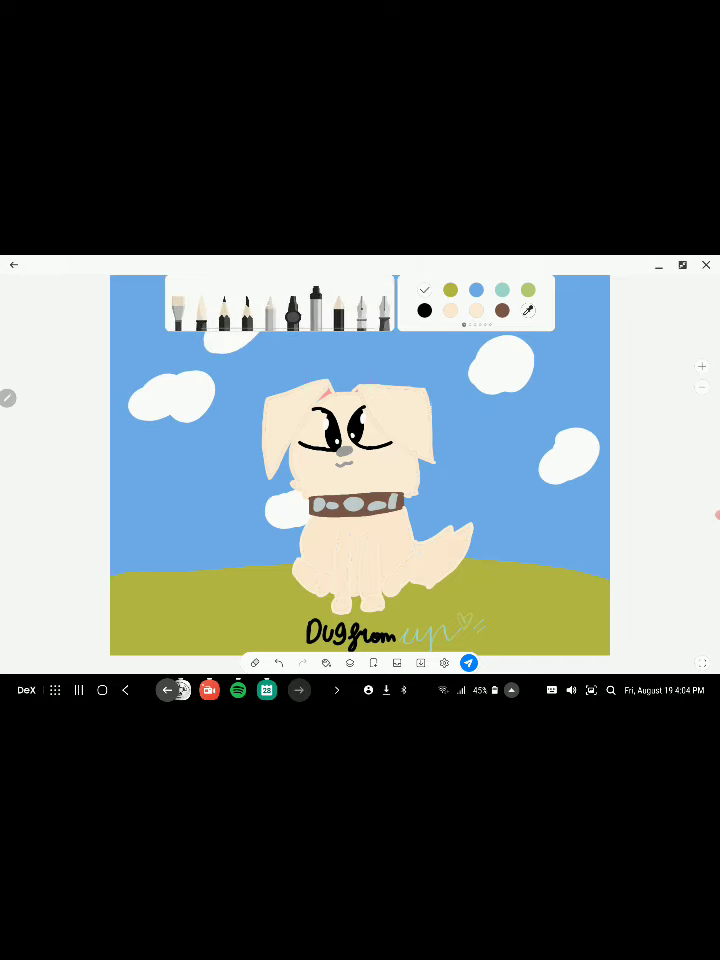
mouse_move(364, 342)
left_mouse_down()
mouse_move(395, 320)
mouse_move(415, 330)
mouse_move(370, 345)
left_mouse_up()
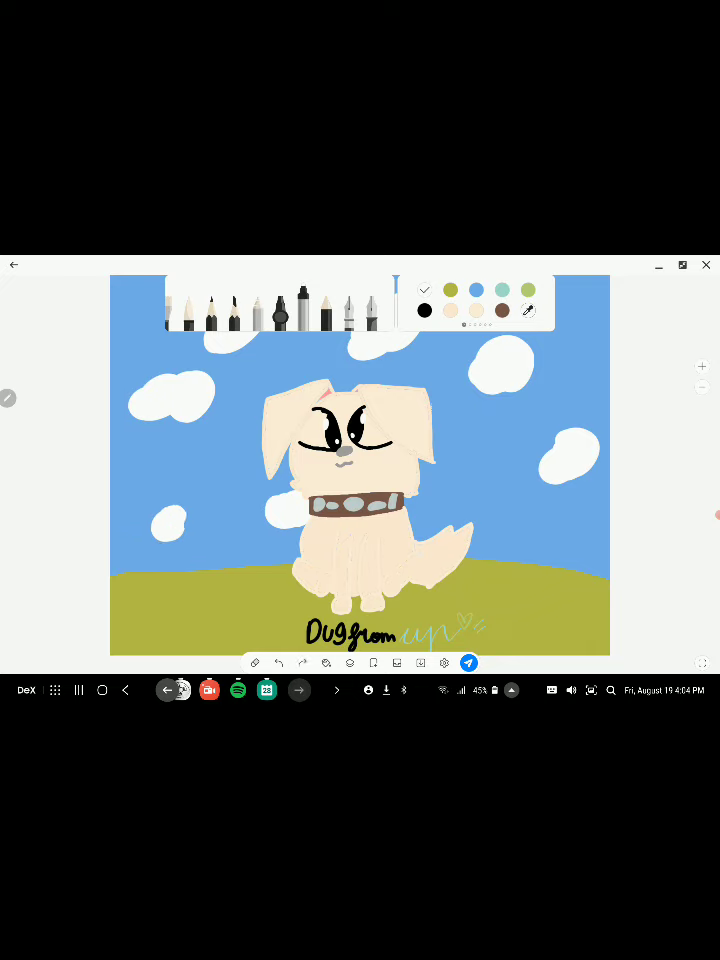
left_click_drag(167, 520, 195, 505)
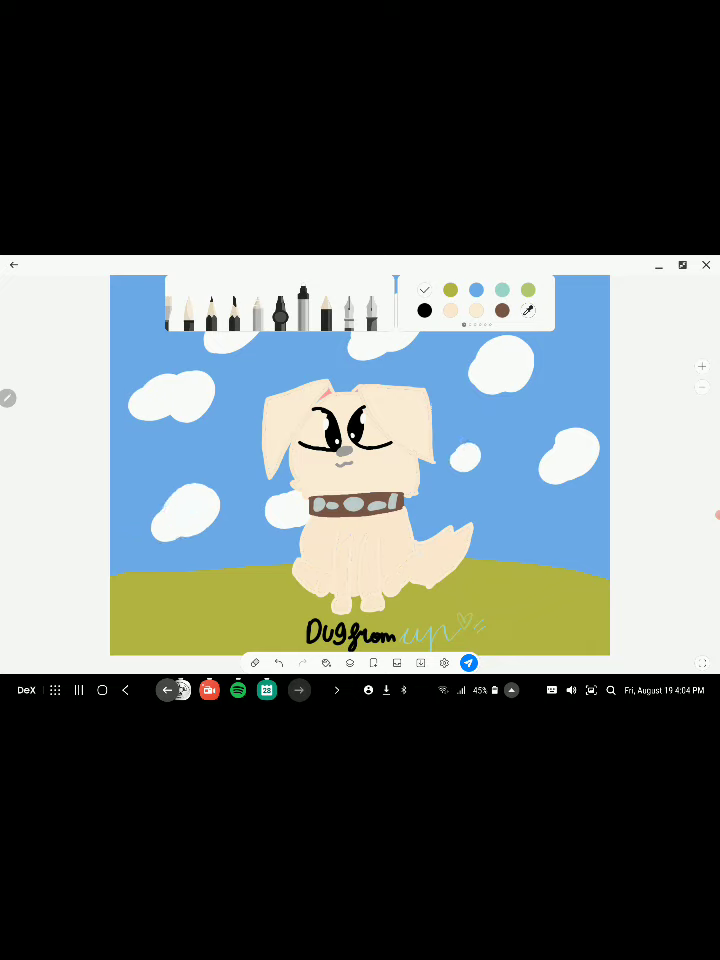
left_click_drag(458, 452, 472, 462)
key("ctrl+z")
key("ctrl+z")
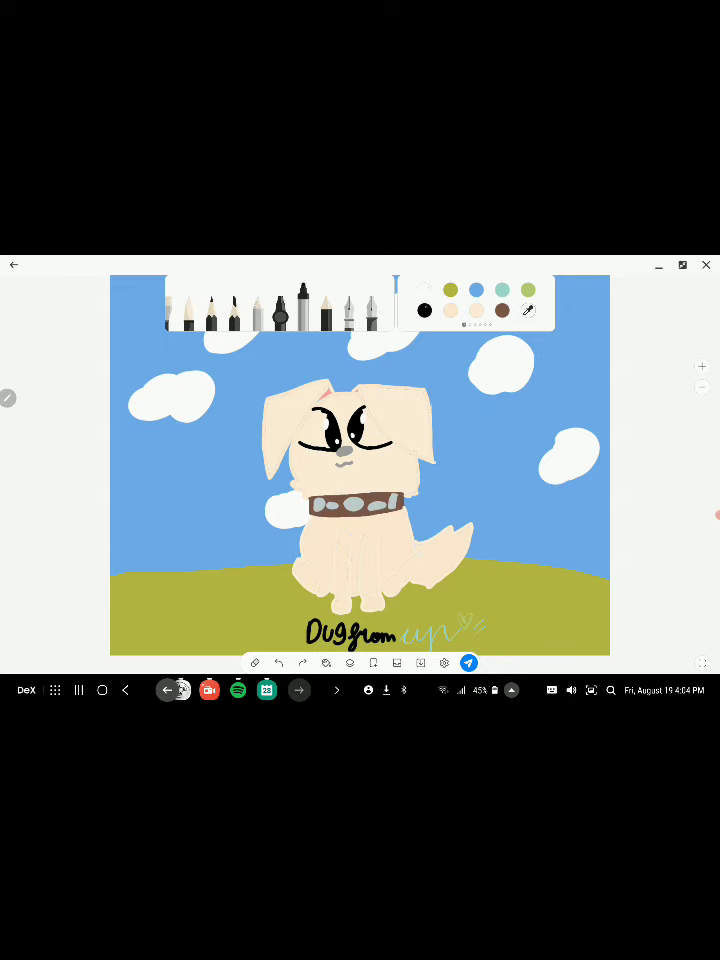
Set the marker to black with 61% opacity at size 100
left_click(424, 310)
left_click(303, 308)
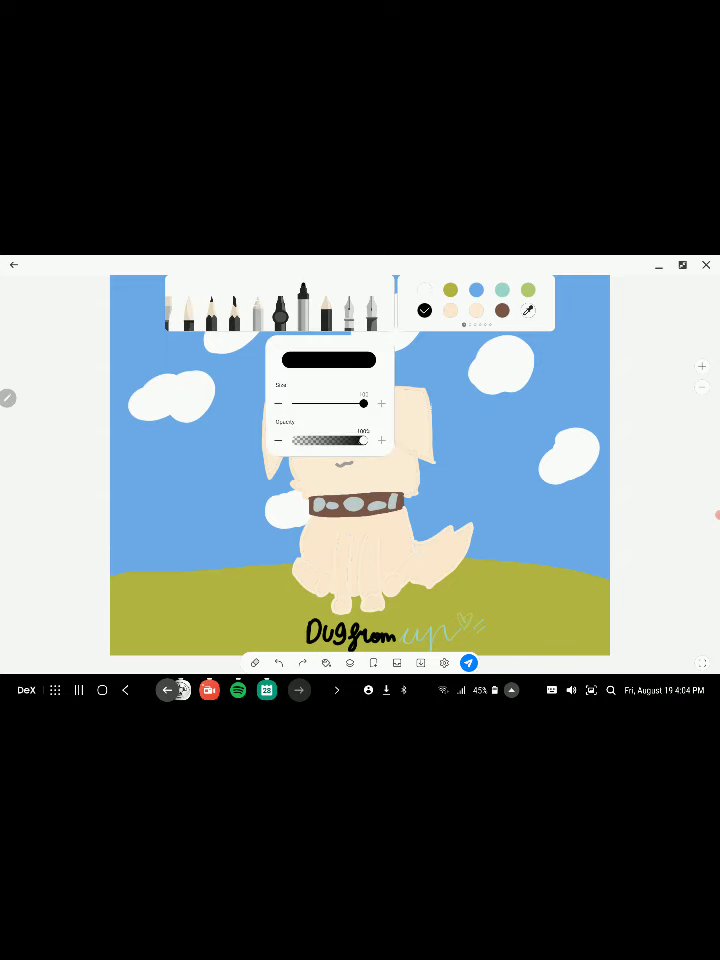
left_click_drag(363, 440, 337, 440)
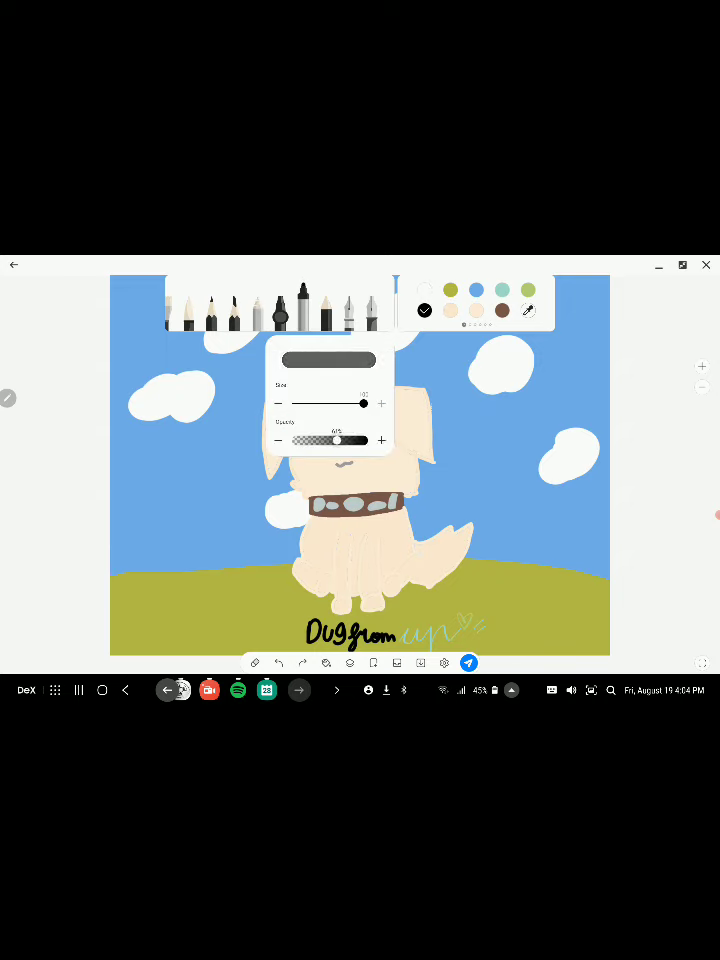
left_click(250, 329)
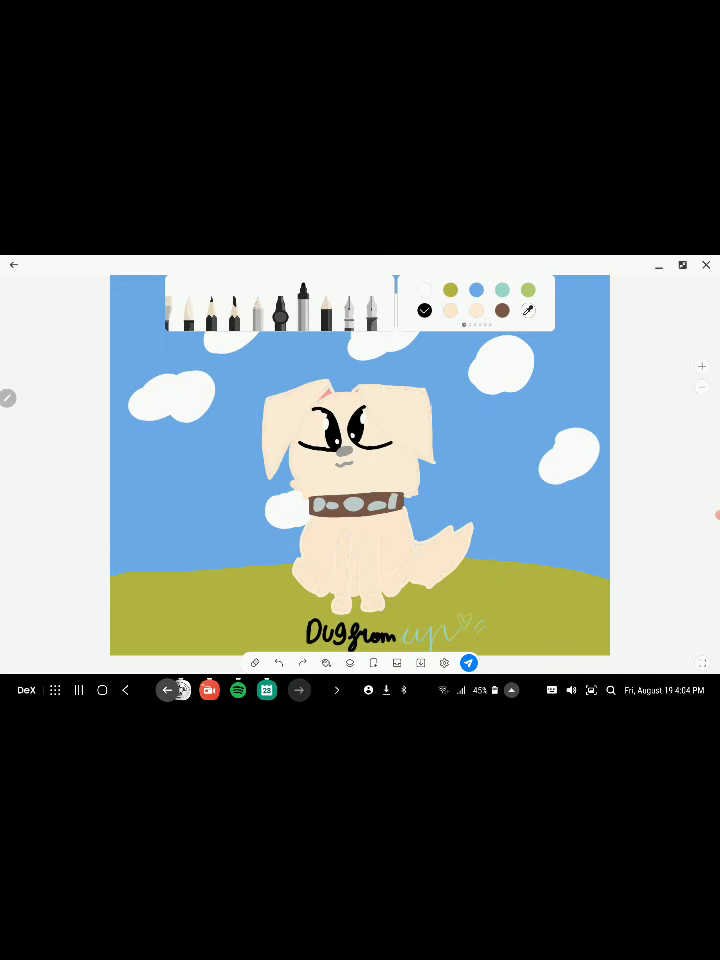
mouse_move(286, 570)
left_mouse_down()
mouse_move(285, 579)
mouse_move(300, 586)
left_mouse_up()
key("ctrl+z")
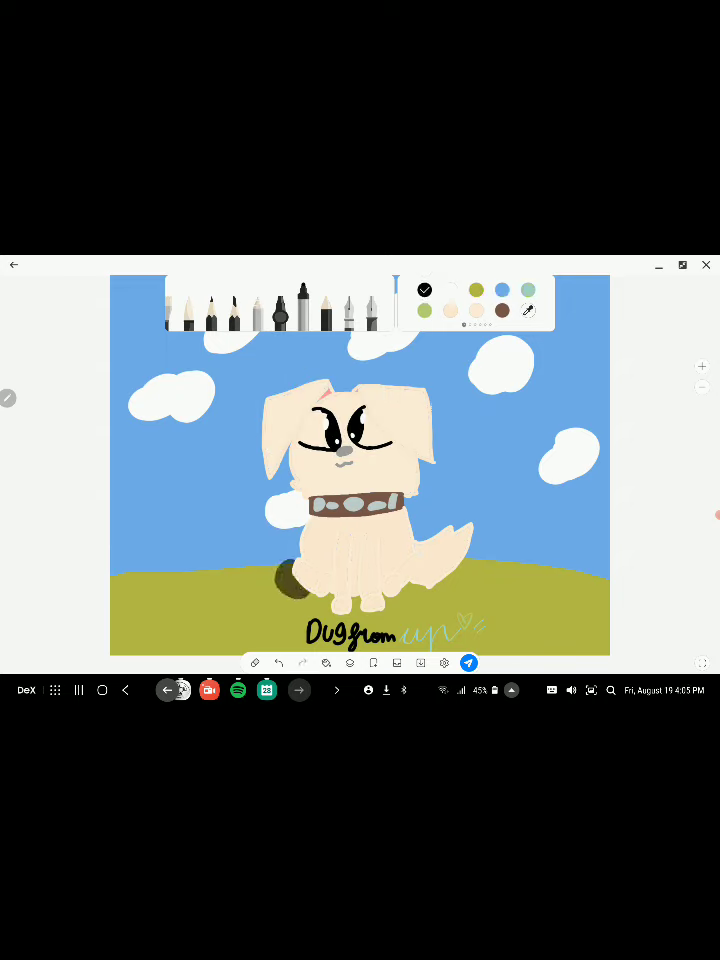
key("ctrl+z")
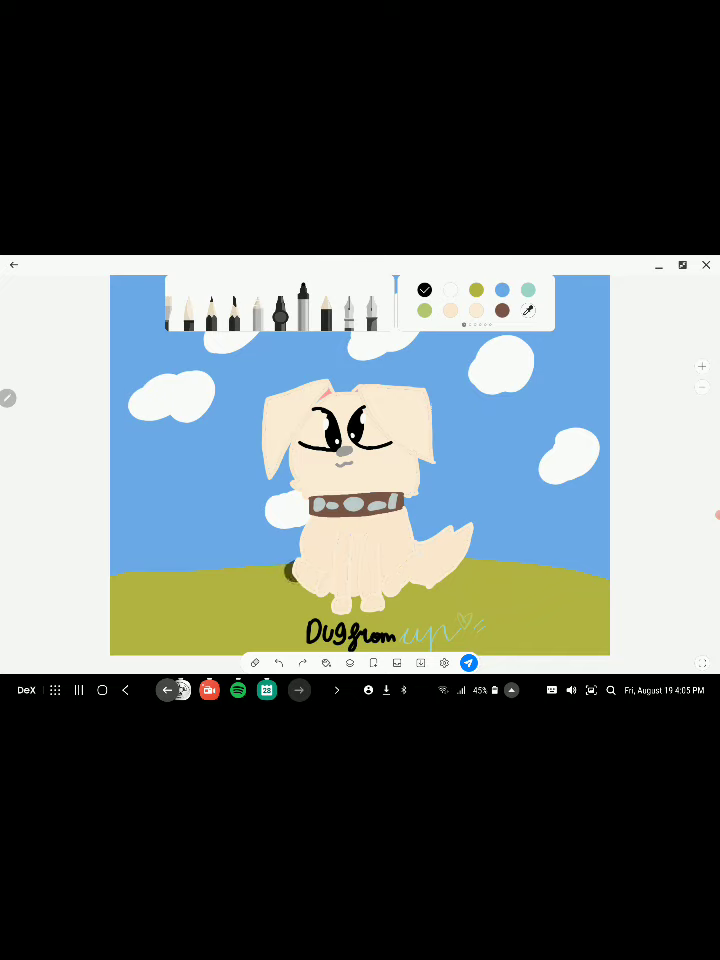
key("ctrl+z")
mouse_move(300, 580)
left_mouse_down()
mouse_move(290, 600)
mouse_move(320, 610)
mouse_move(355, 613)
mouse_move(420, 595)
left_mouse_up()
left_click_drag(350, 596, 362, 605)
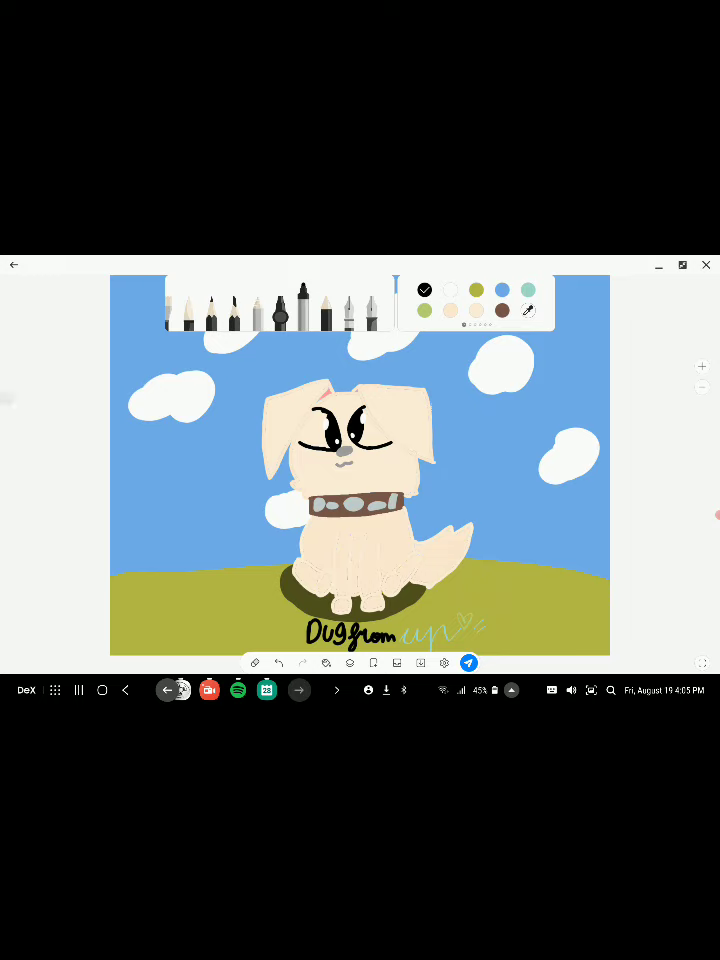
key("ctrl+z")
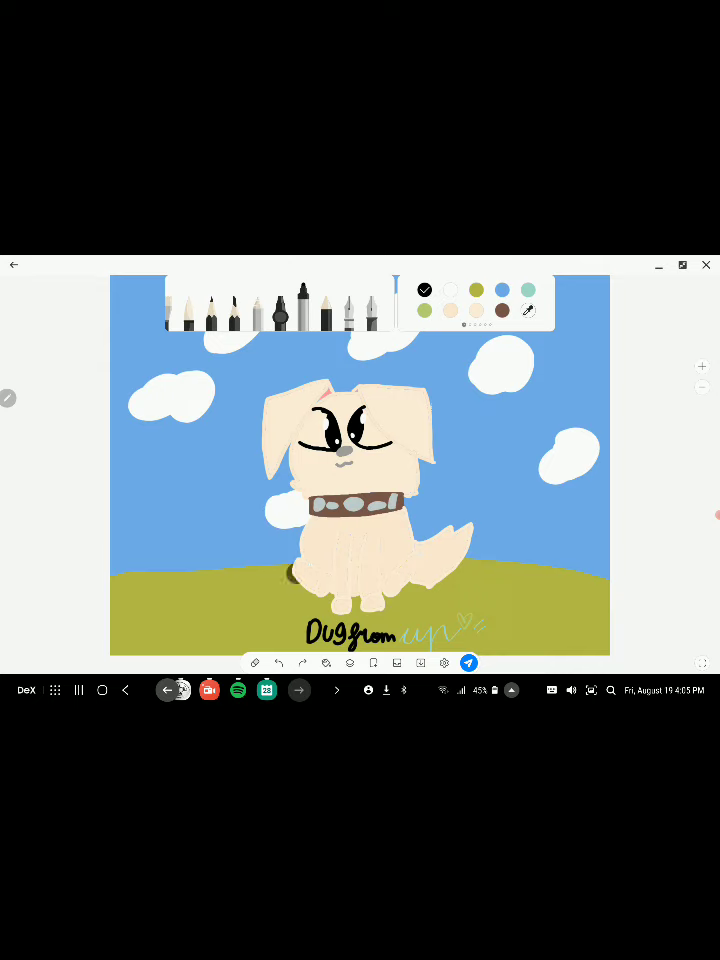
key("ctrl+y")
left_click_drag(401, 600, 416, 592)
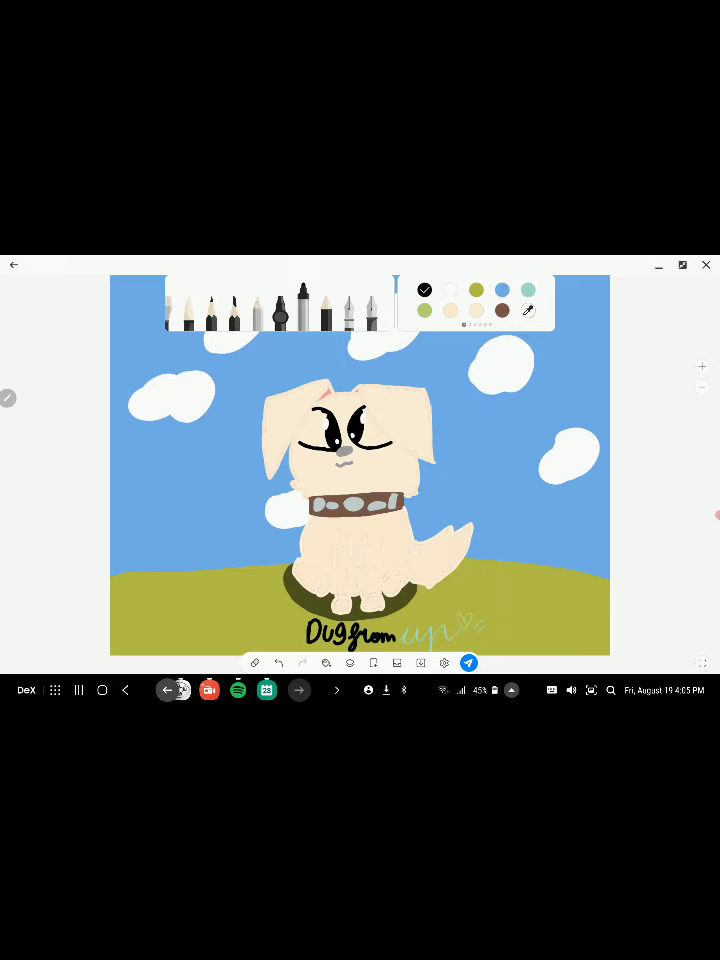
key("ctrl+z")
Paint a semi-transparent black shadow on the grass beneath the dog, from its left hind leg to under the tail
mouse_move(284, 568)
left_mouse_down()
mouse_move(292, 584)
mouse_move(317, 600)
mouse_move(378, 610)
mouse_move(414, 600)
mouse_move(468, 566)
mouse_move(465, 560)
left_mouse_up()
scroll(360, 462, "down", 5)
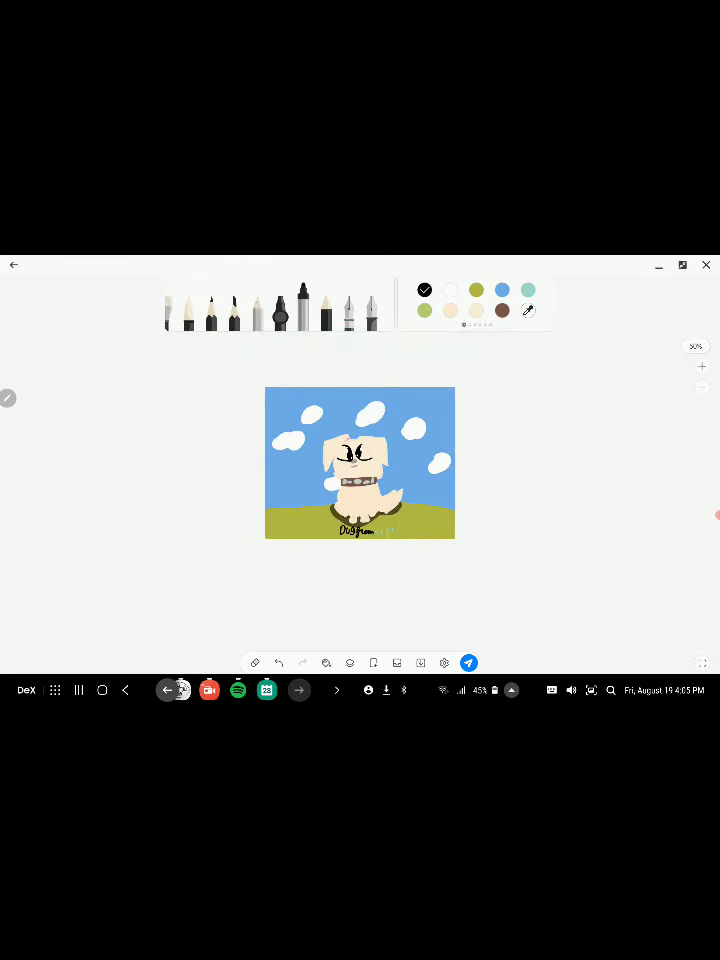
Paint a solid golden-yellow round sun in the upper-right corner of the sky with the marker at size 100
left_click(303, 305)
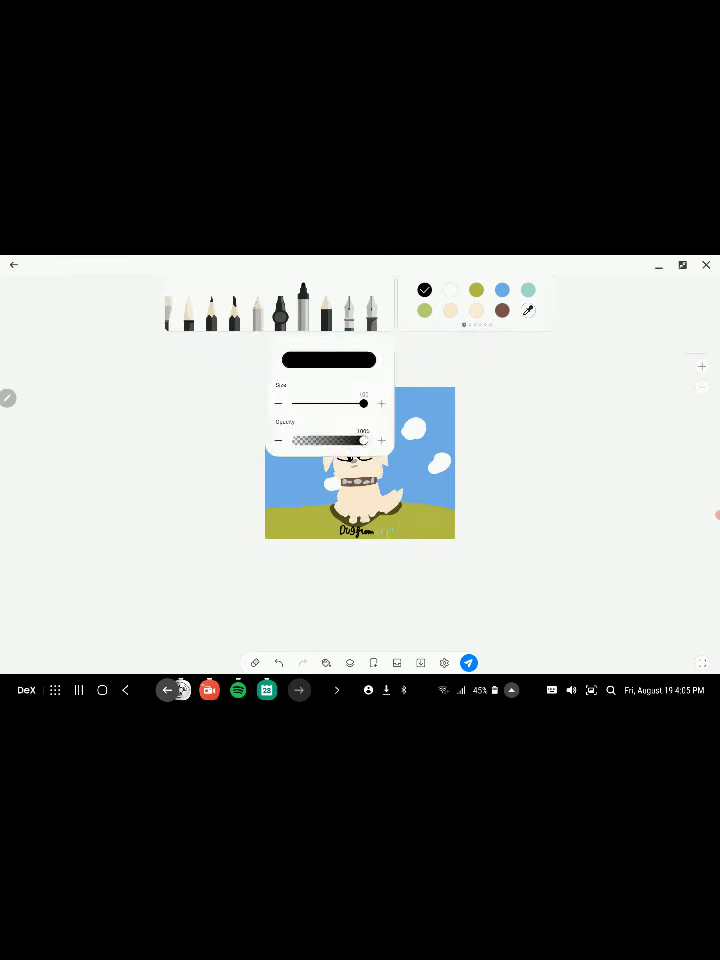
scroll(475, 300, "down", 4)
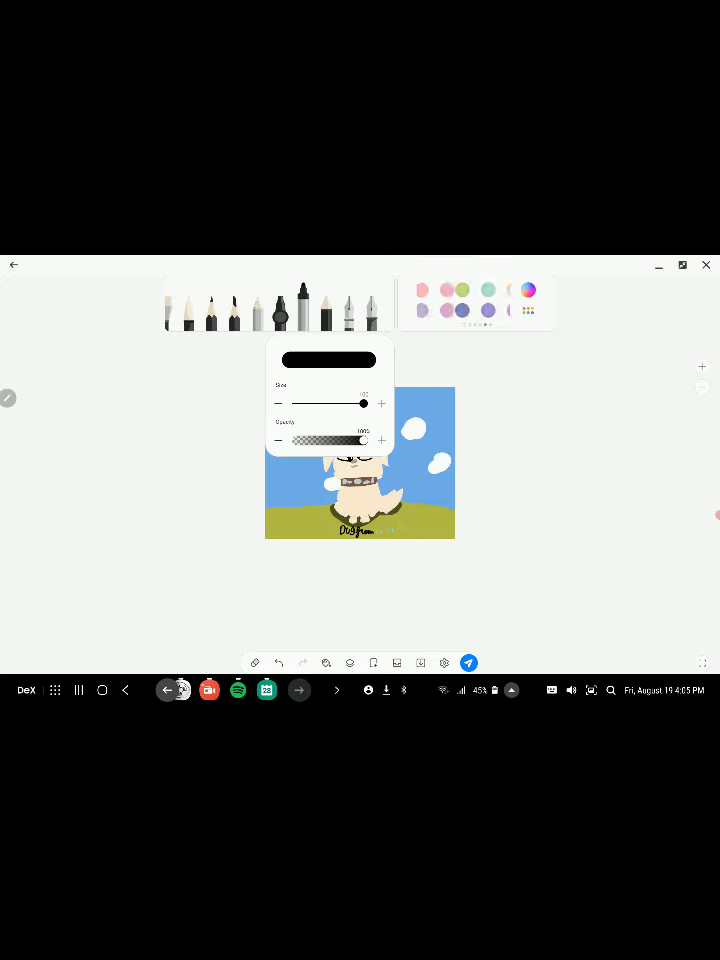
scroll(475, 300, "down", 4)
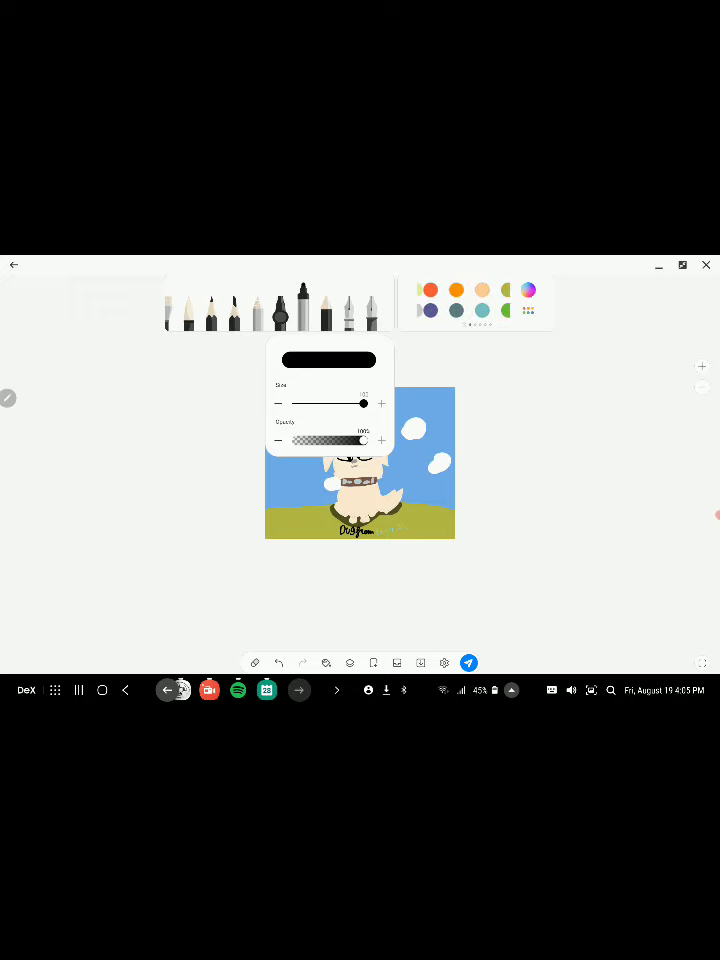
left_click(476, 290)
left_click(303, 305)
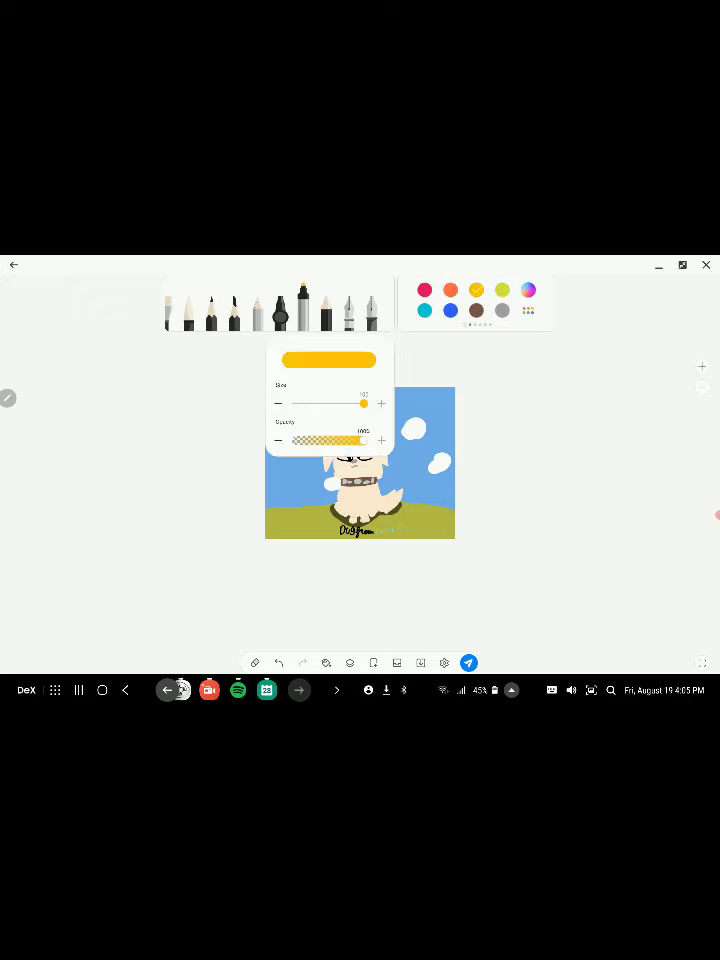
scroll(360, 460, "up", 6)
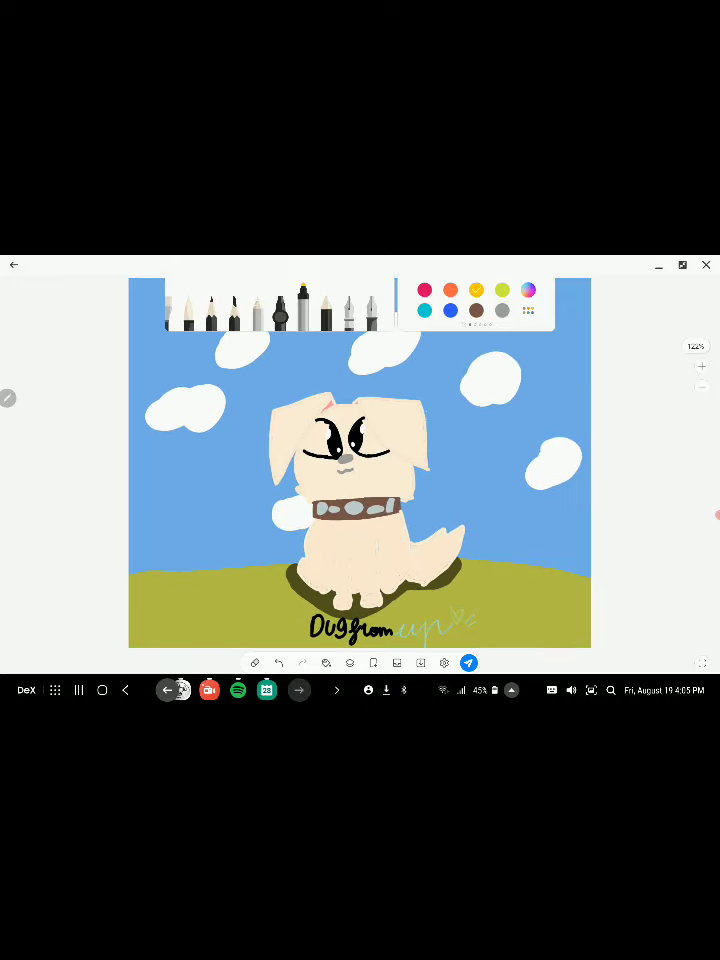
scroll(360, 460, "down", 3)
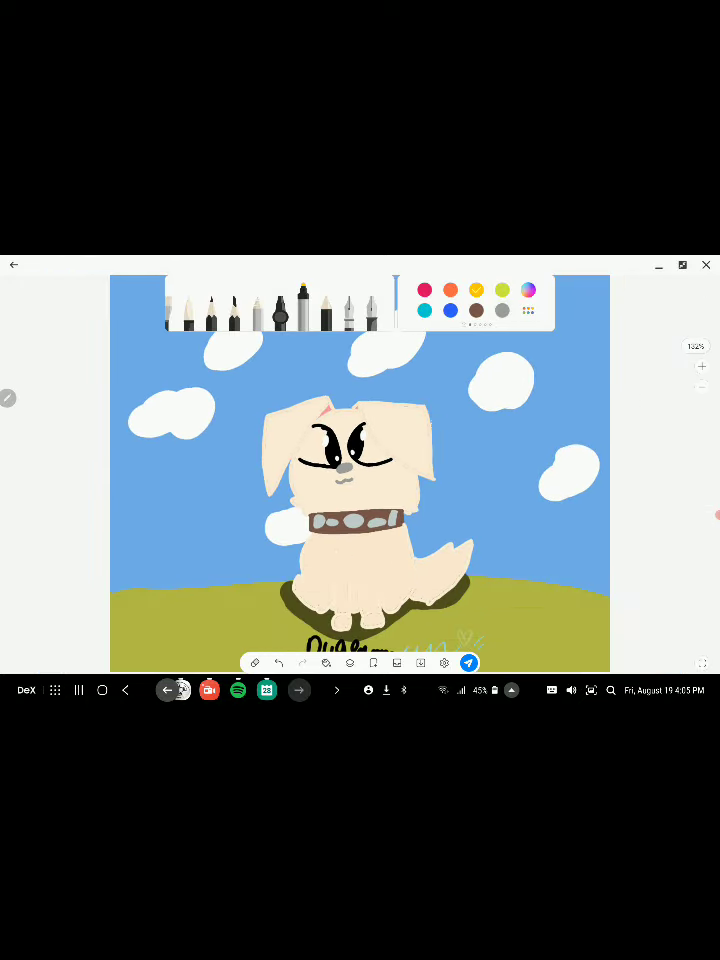
left_click_drag(565, 312, 570, 332)
left_click_drag(562, 312, 580, 328)
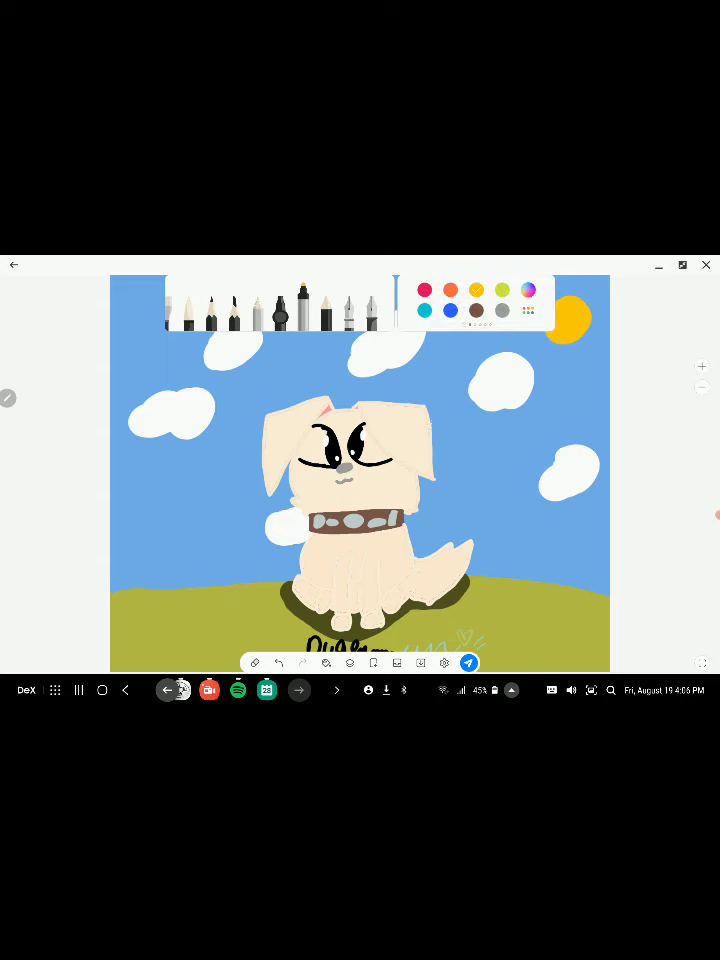
Round off the golden-yellow sun and paint short rays around it with a smaller marker, moving the colour palette beside the canvas
left_click_drag(562, 310, 575, 342)
left_click(303, 300)
left_click_drag(364, 403, 322, 403)
left_click(579, 363)
mouse_move(579, 360)
left_mouse_down()
mouse_move(580, 371)
mouse_move(551, 372)
mouse_move(520, 342)
left_mouse_up()
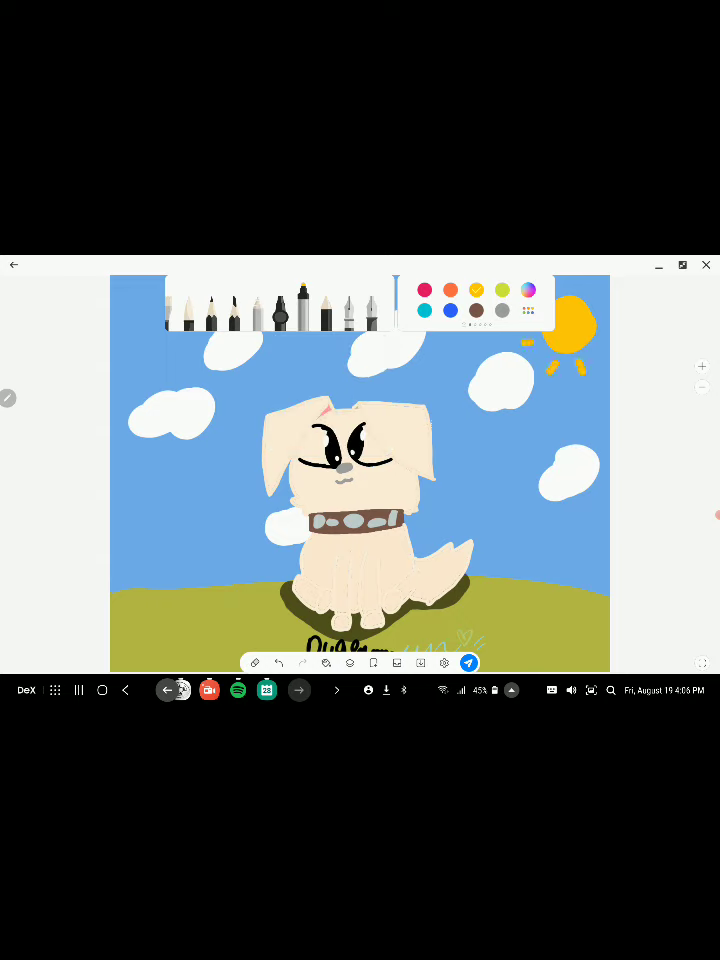
mouse_move(589, 298)
left_mouse_down()
mouse_move(598, 287)
mouse_move(604, 350)
left_mouse_up()
left_click_drag(564, 297, 556, 289)
left_click_drag(475, 305, 690, 475)
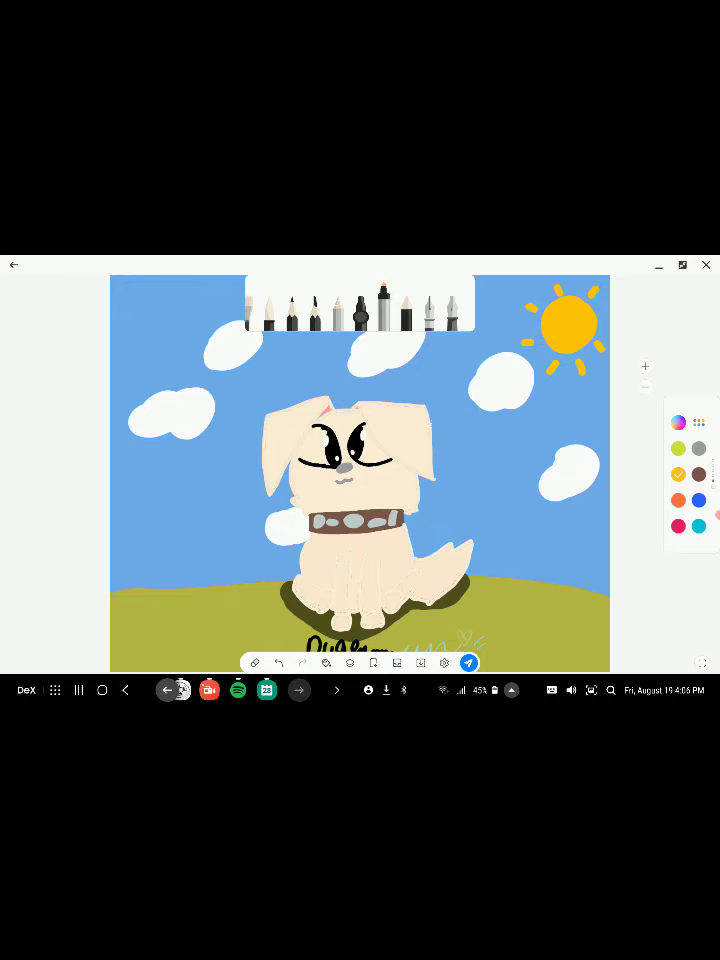
Paint a light-green flower stem with leaves on the hill to the right of the dog's tail, undoing the first stray stroke
scroll(360, 462, "down", 5)
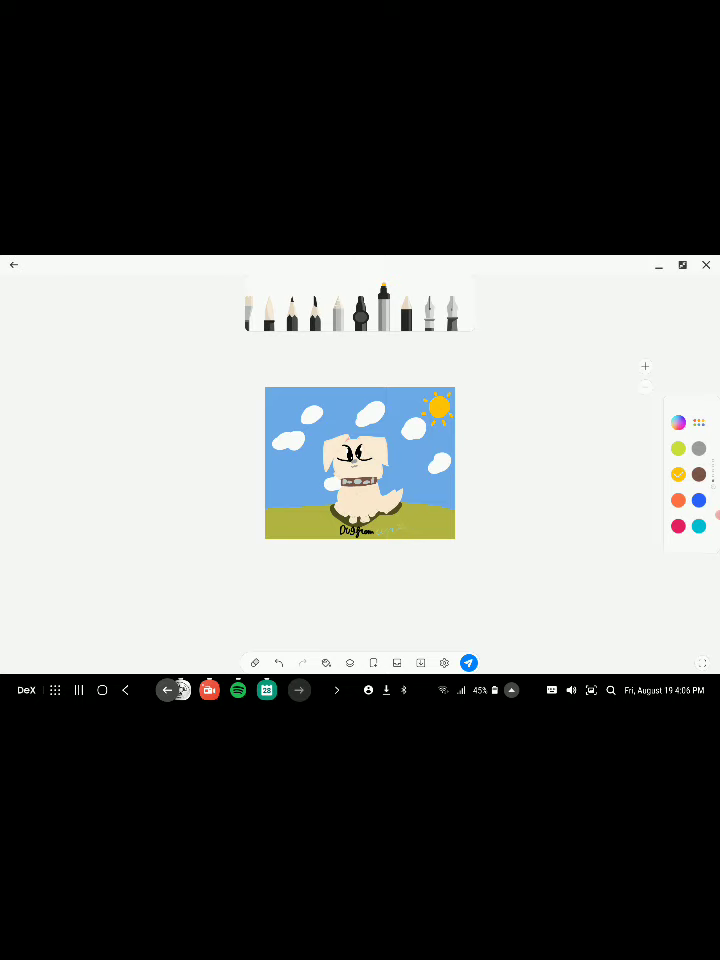
scroll(688, 474, "down", 4)
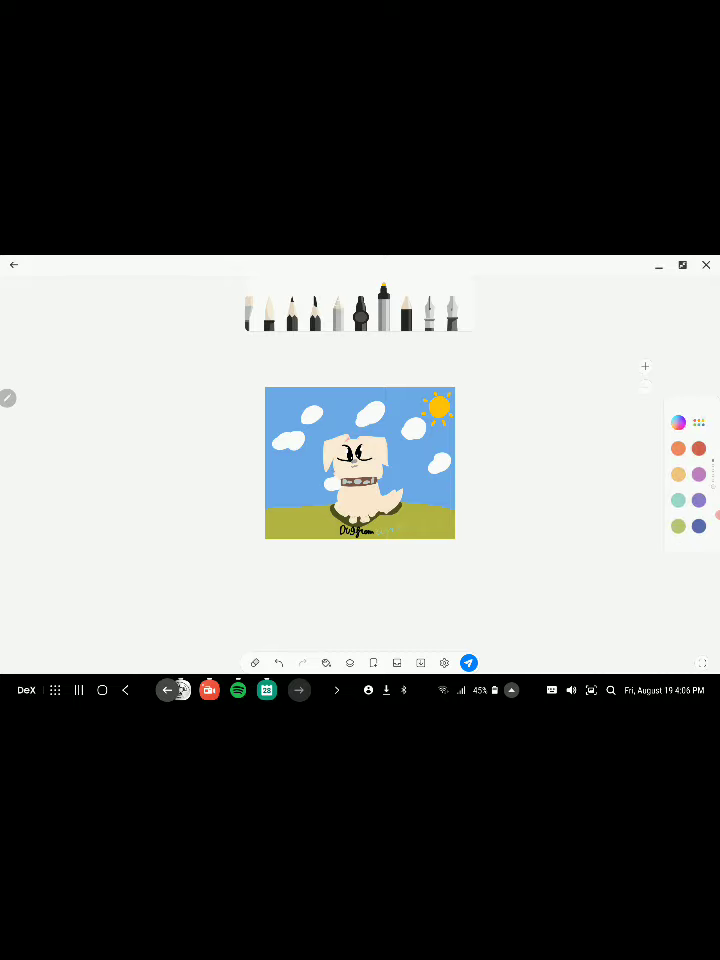
scroll(688, 474, "down", 1)
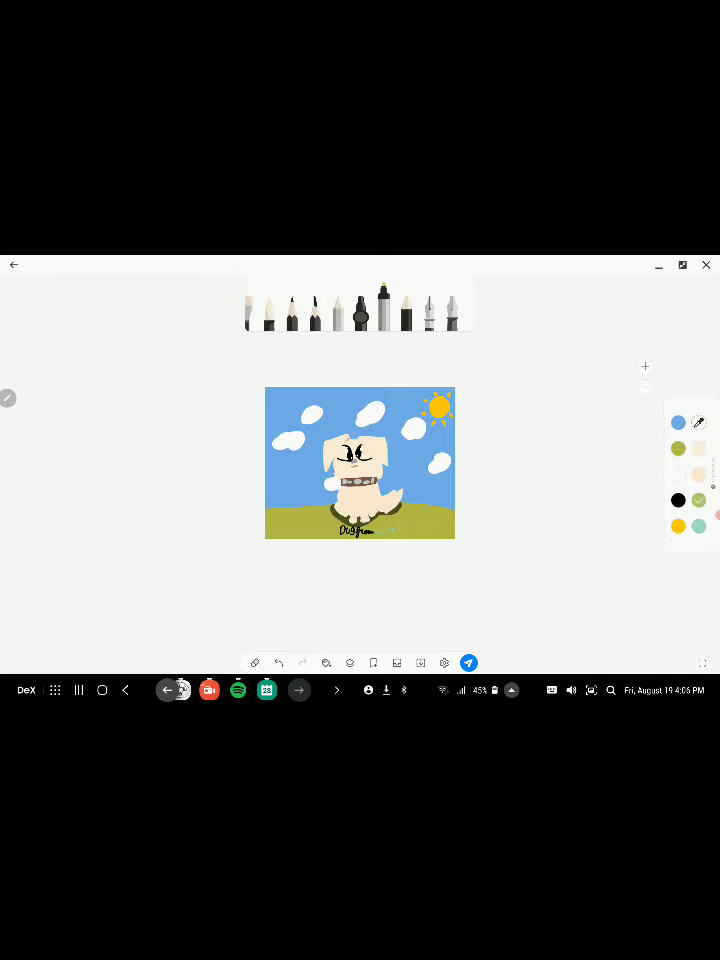
scroll(364, 500, "up", 5)
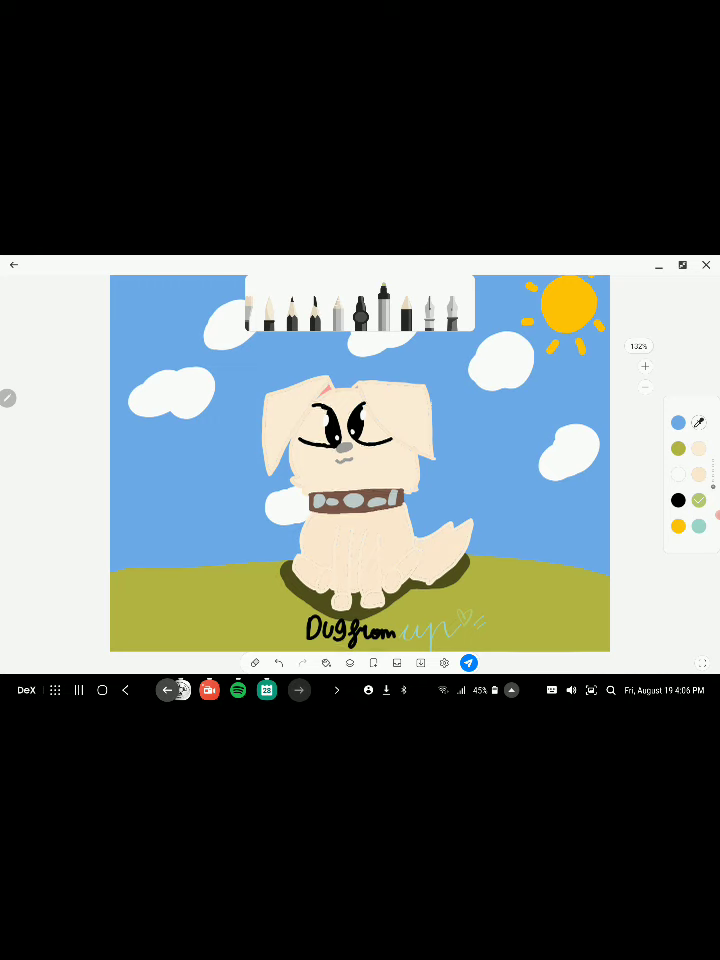
left_click_drag(592, 497, 588, 551)
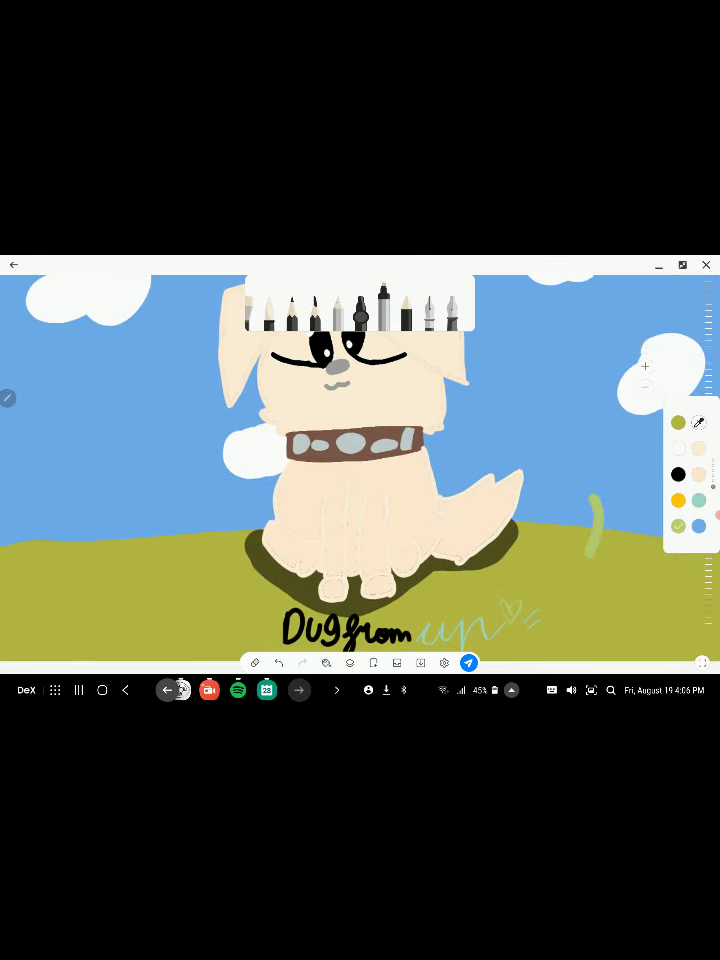
key("ctrl+z")
left_click_drag(580, 508, 578, 548)
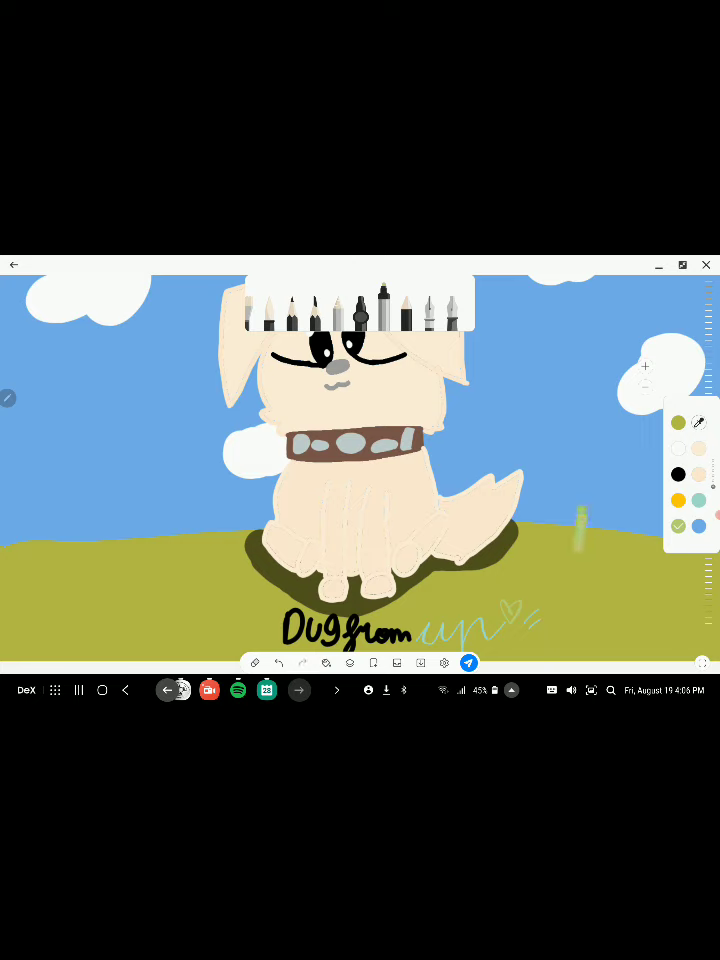
mouse_move(586, 528)
left_mouse_down()
mouse_move(590, 540)
mouse_move(574, 534)
left_mouse_up()
Paint a round golden-yellow flower centre on top of the green stem
left_click(678, 500)
left_click(583, 500)
left_click(587, 497)
left_click(699, 500)
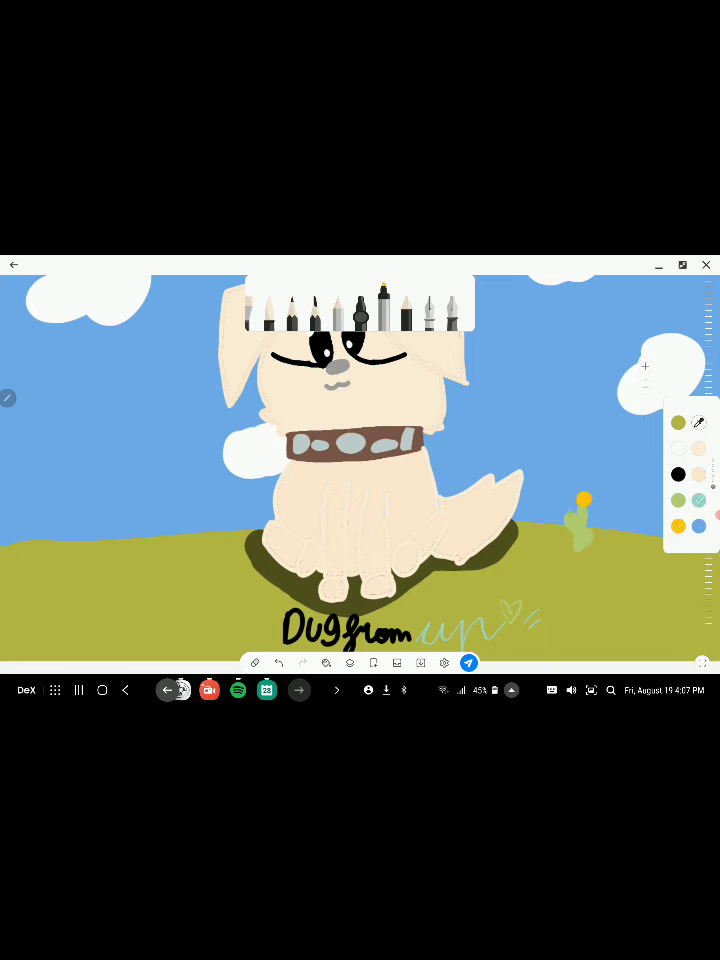
left_click(592, 490)
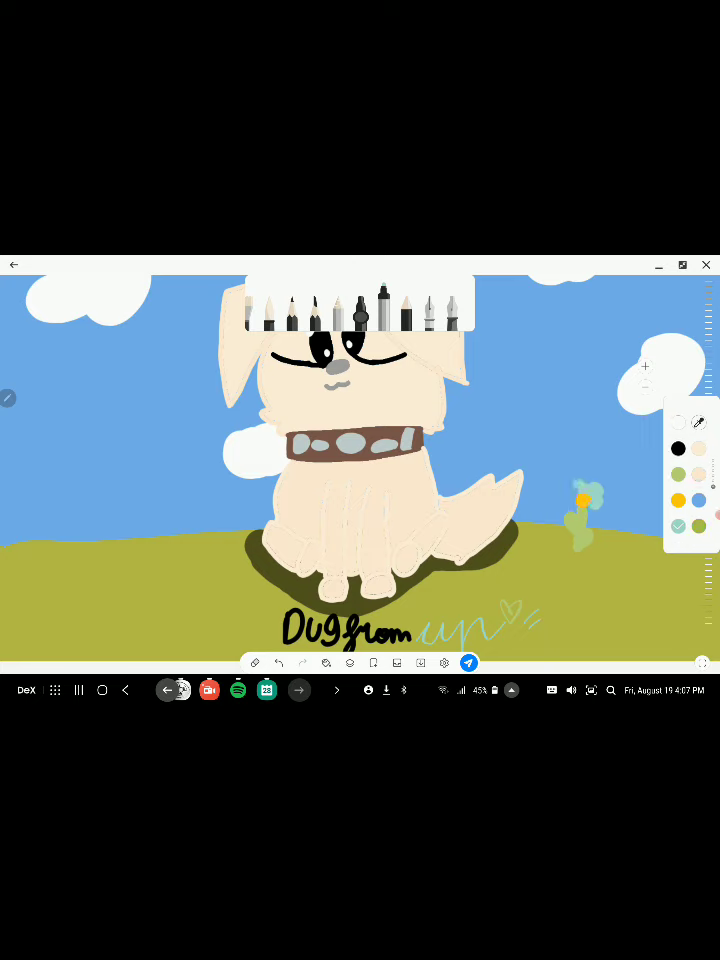
left_click_drag(571, 494, 586, 500)
left_click(588, 508)
key("ctrl+z")
key("ctrl+z")
key("ctrl+z")
Paint five mint-green petals around the yellow flower centre with a smaller marker, and switch back to golden yellow
left_click(387, 305)
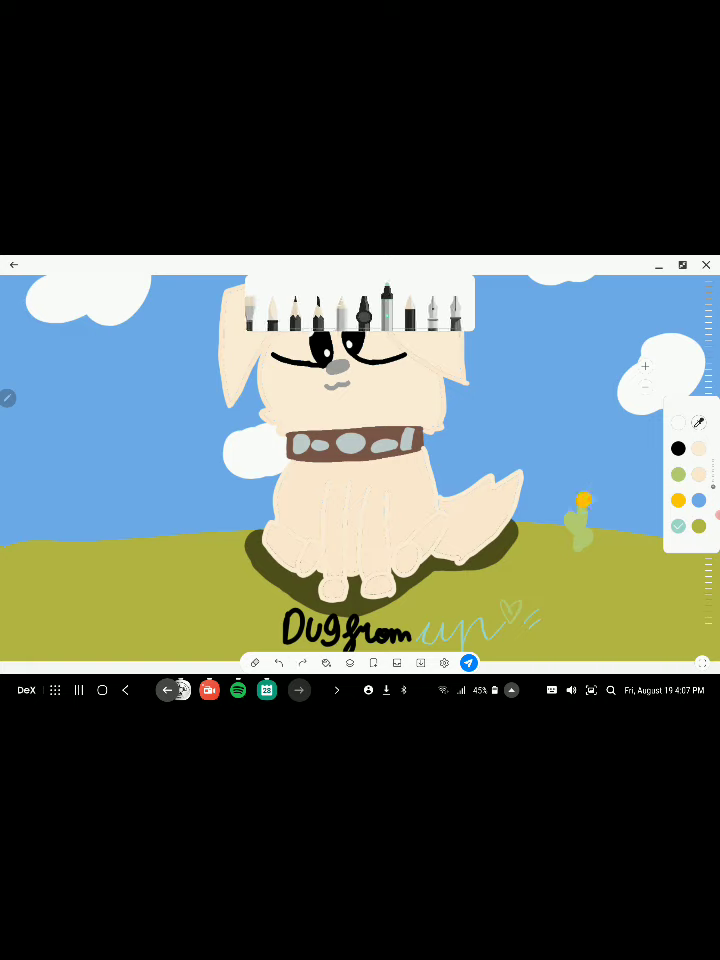
left_click(387, 305)
left_click_drag(398, 403, 391, 403)
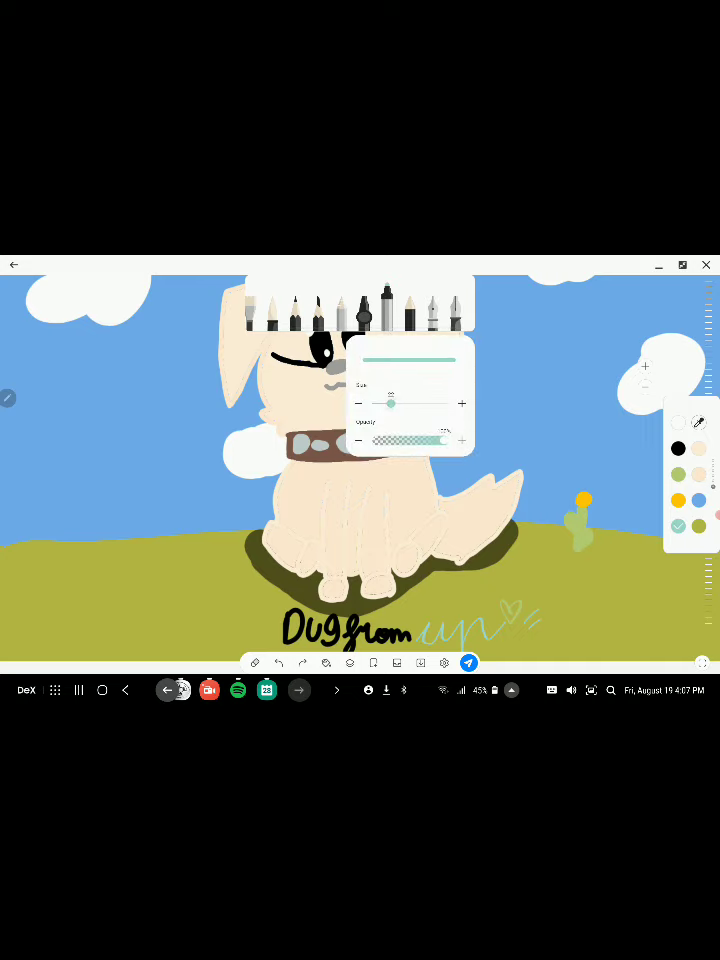
scroll(640, 480, "up", 10)
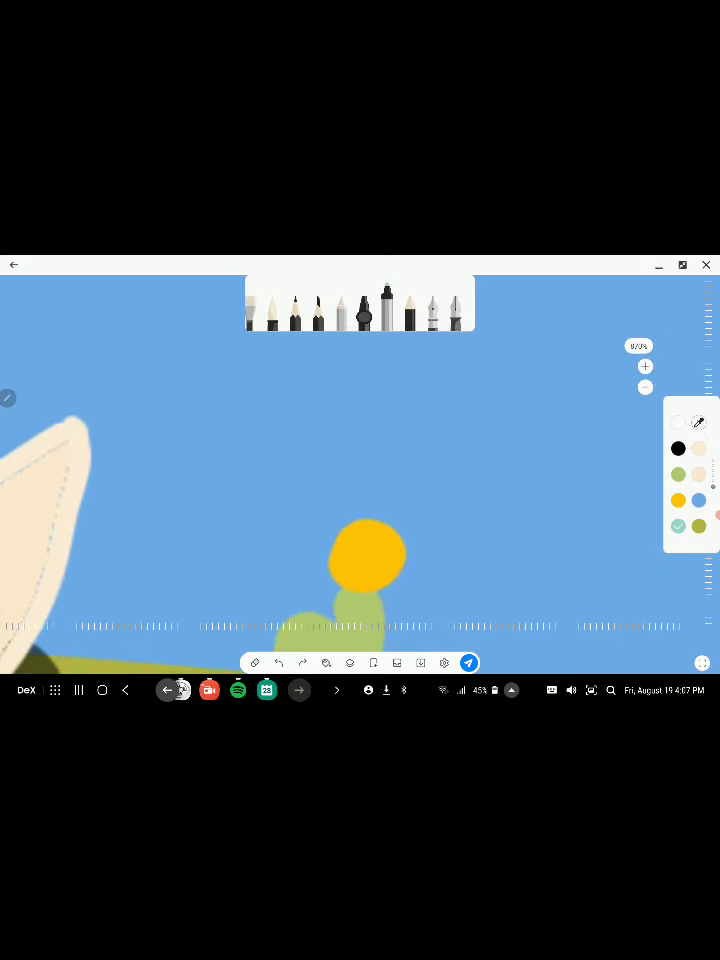
mouse_move(378, 522)
left_mouse_down()
mouse_move(428, 490)
mouse_move(407, 521)
mouse_move(410, 585)
mouse_move(380, 598)
left_mouse_up()
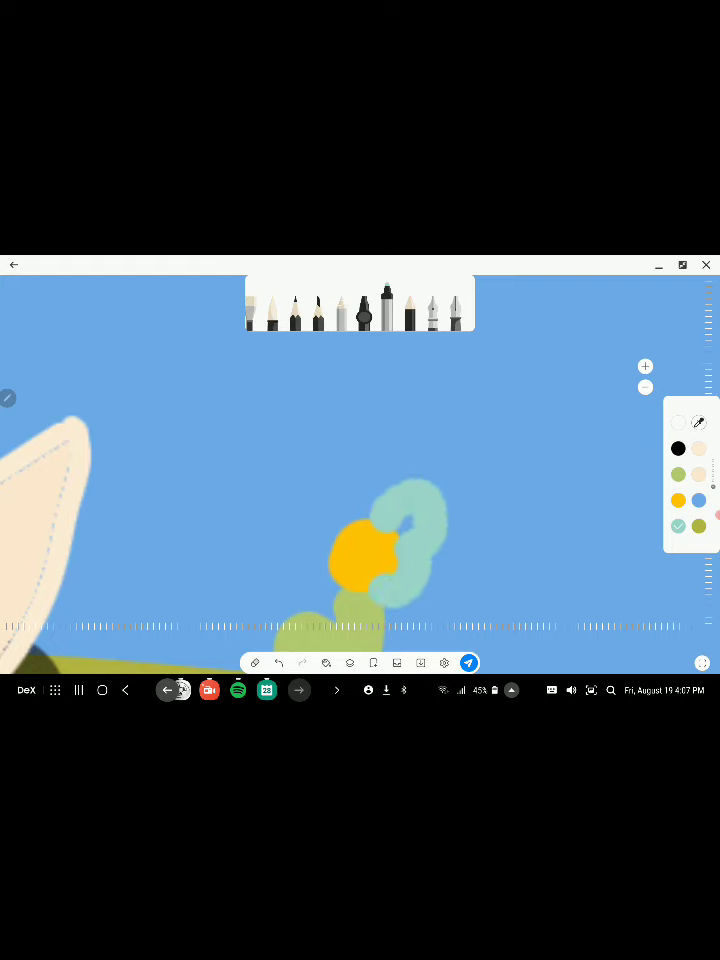
mouse_move(398, 532)
left_mouse_down()
mouse_move(412, 516)
mouse_move(345, 485)
left_mouse_up()
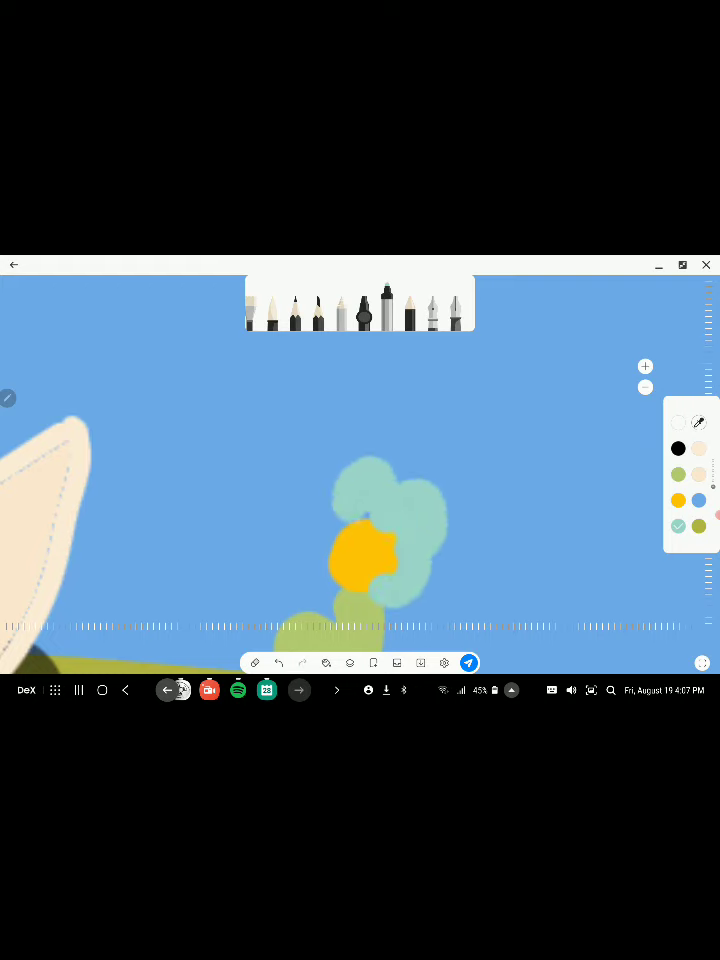
left_click_drag(330, 560, 300, 505)
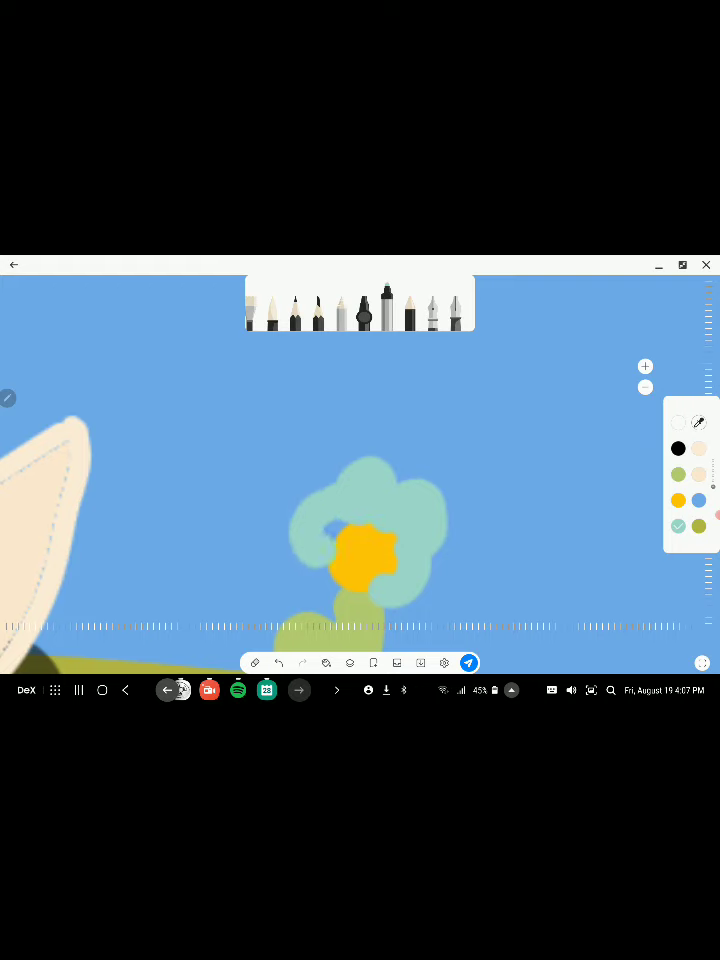
left_click_drag(338, 560, 315, 590)
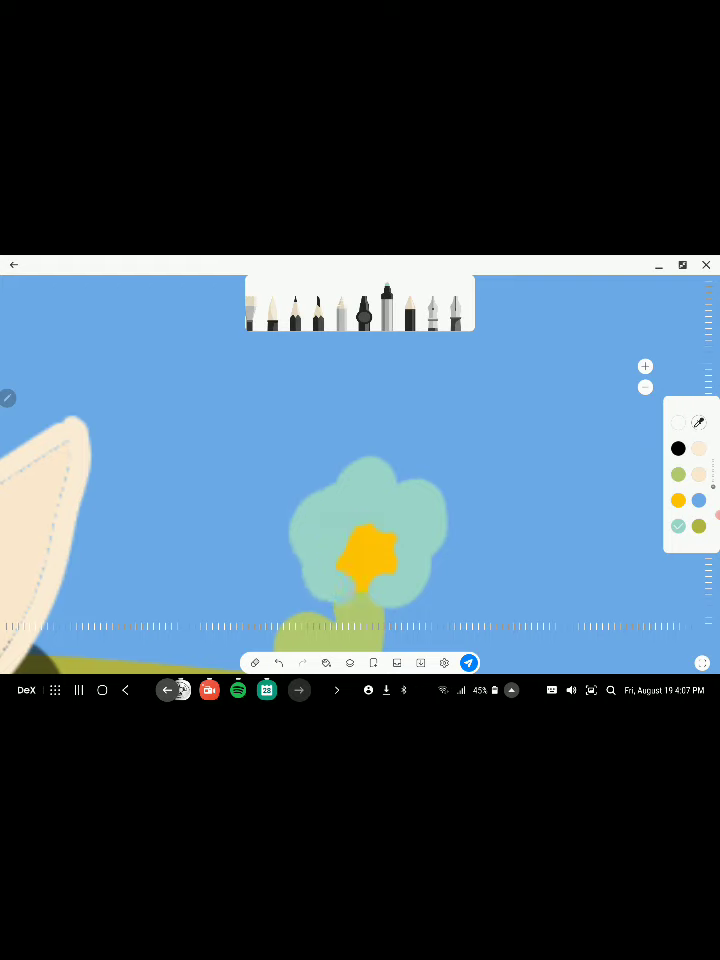
left_click_drag(388, 582, 350, 590)
left_click(678, 500)
Paint a second light-green flower stem with two leaves on the hill to the left of the dog
scroll(360, 460, "down", 5)
scroll(360, 460, "left", 5)
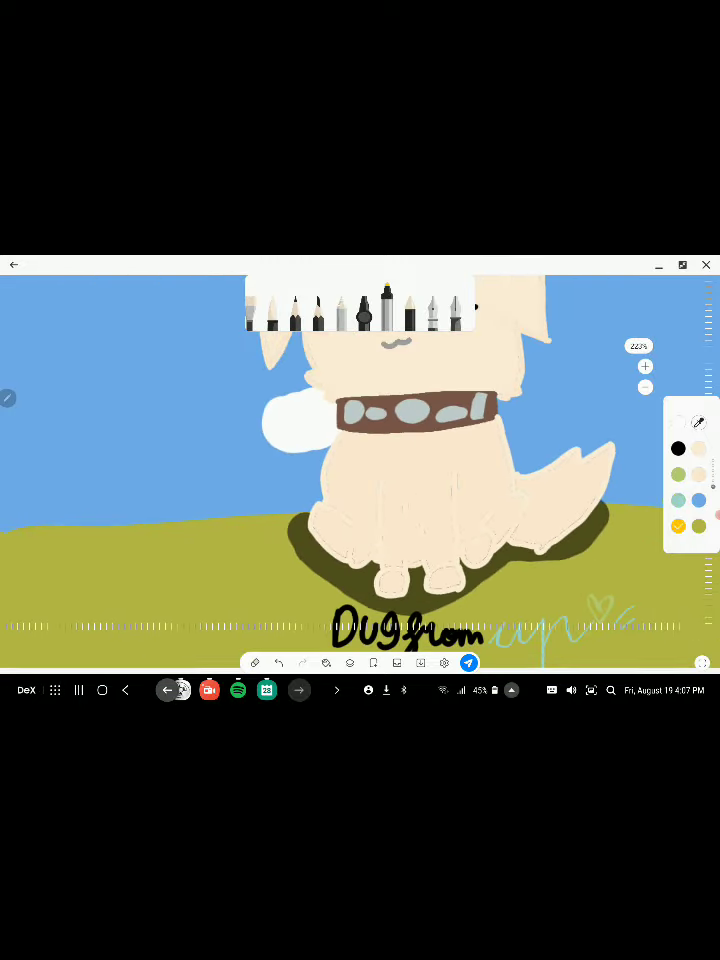
scroll(360, 460, "up", 3)
scroll(360, 460, "right", 3)
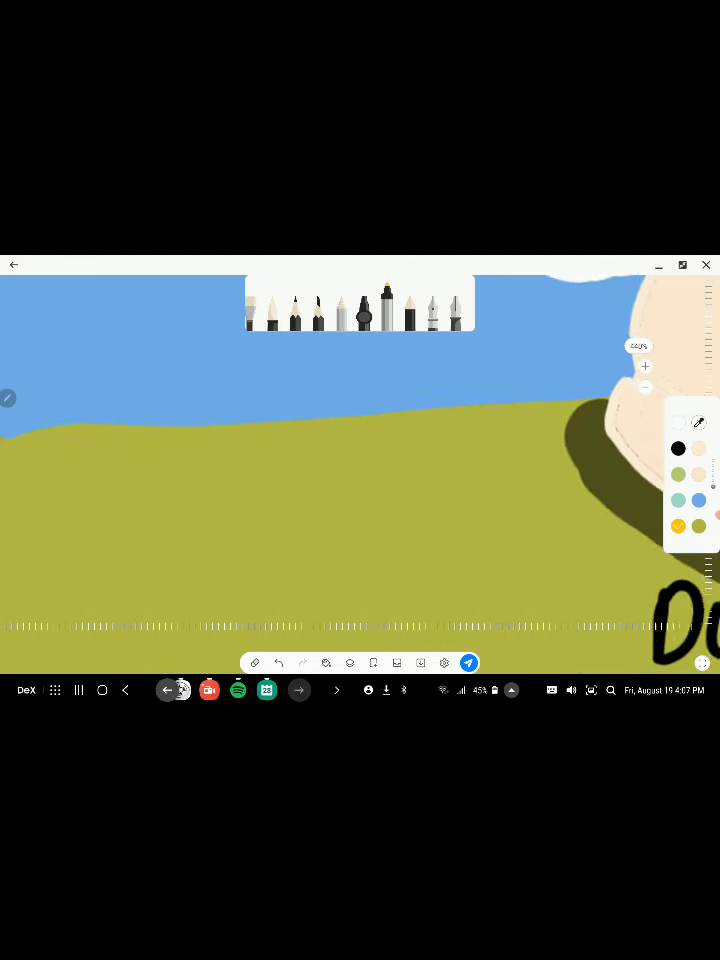
left_click(678, 474)
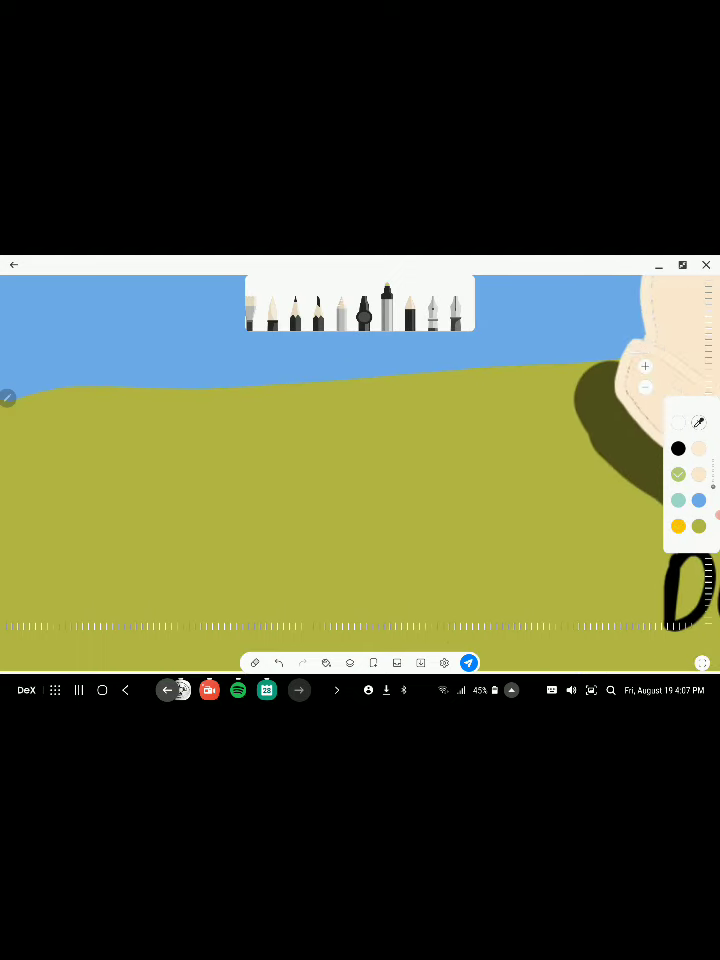
left_click_drag(296, 501, 283, 378)
scroll(360, 460, "up", 3)
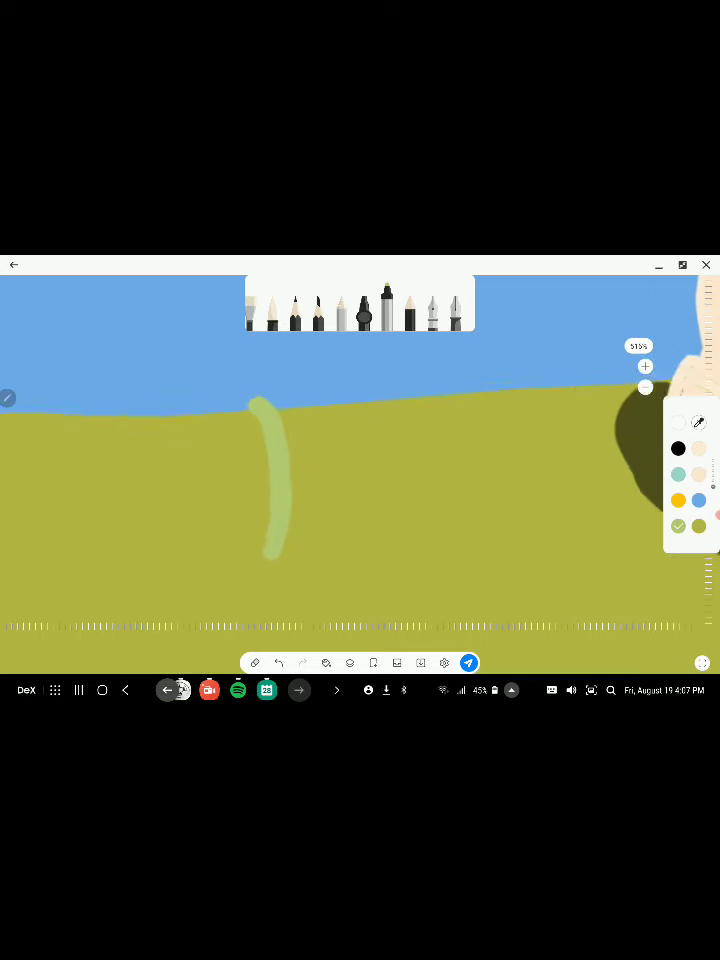
mouse_move(245, 585)
left_mouse_down()
mouse_move(285, 505)
mouse_move(315, 550)
left_mouse_up()
mouse_move(228, 432)
left_mouse_down()
mouse_move(204, 458)
mouse_move(226, 480)
left_mouse_up()
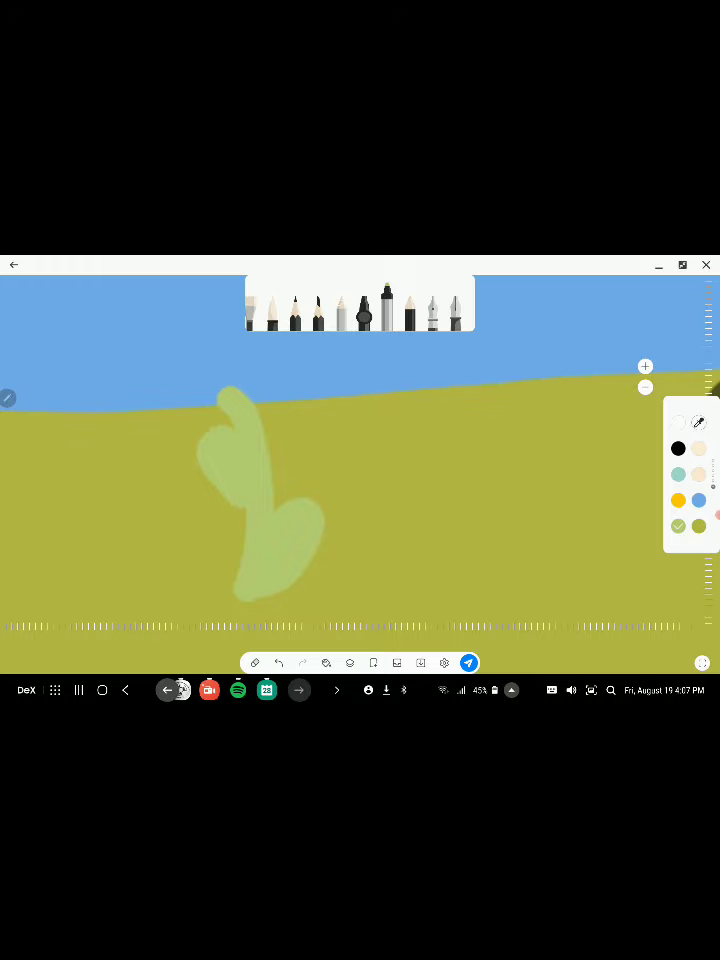
Undo the second stem on the left of the hill and the mint-green petals of the first flower
scroll(360, 460, "down", 5)
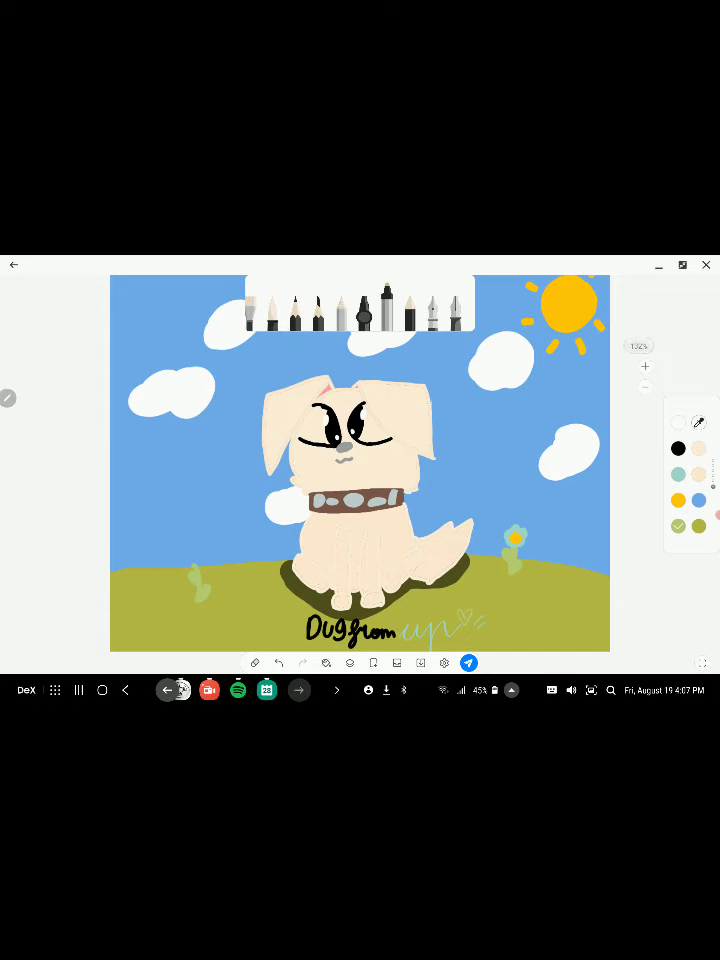
left_click_drag(198, 600, 192, 567)
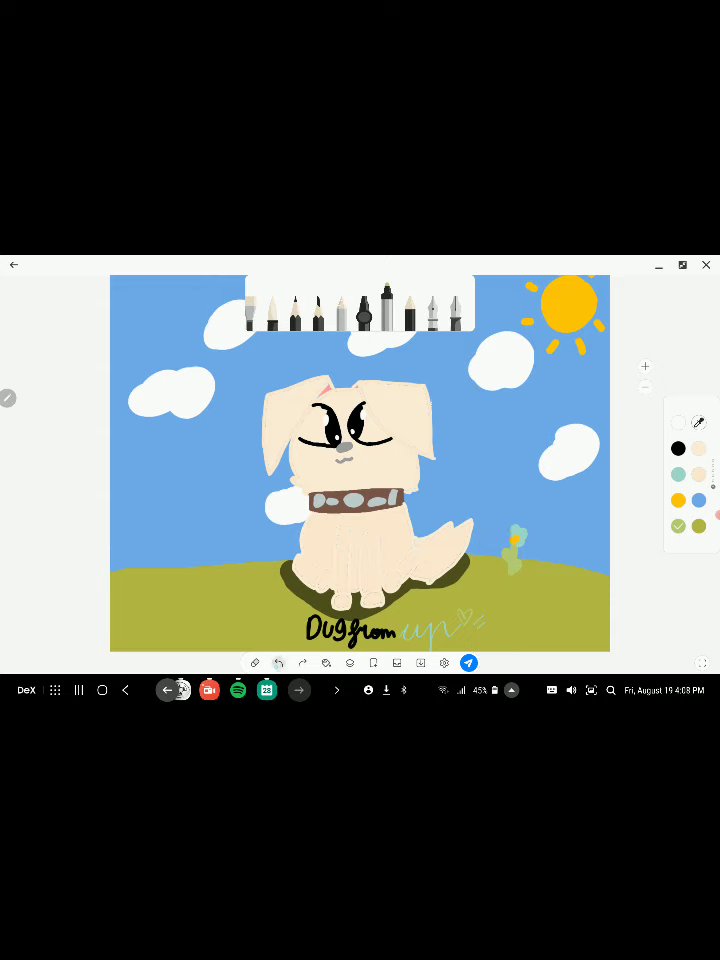
left_click(279, 663)
scroll(688, 475, "down", 1)
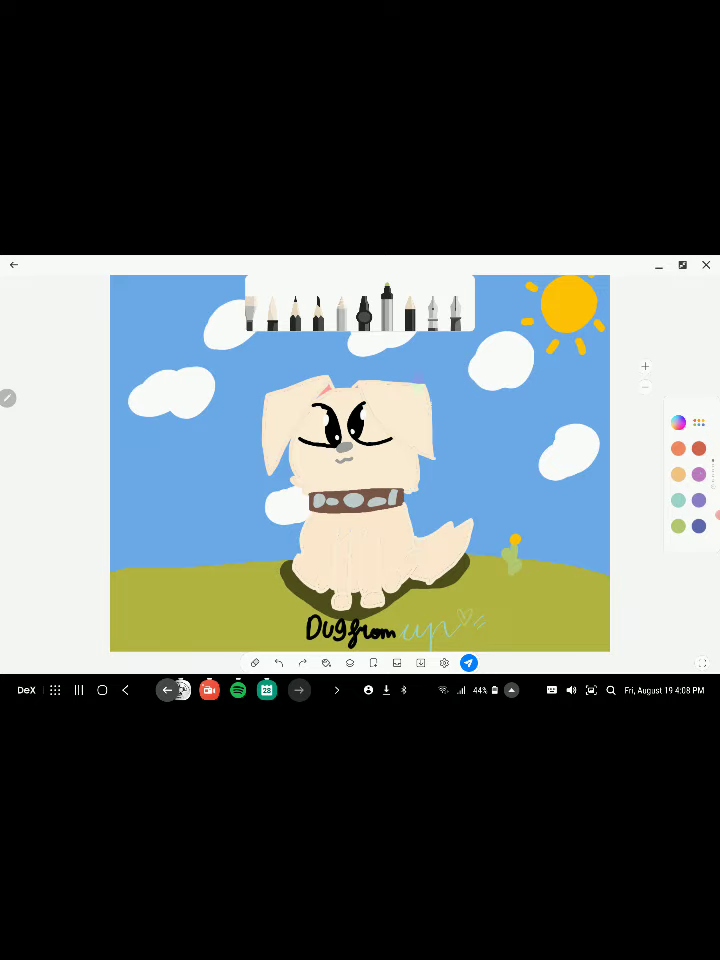
scroll(515, 540, "up", 10)
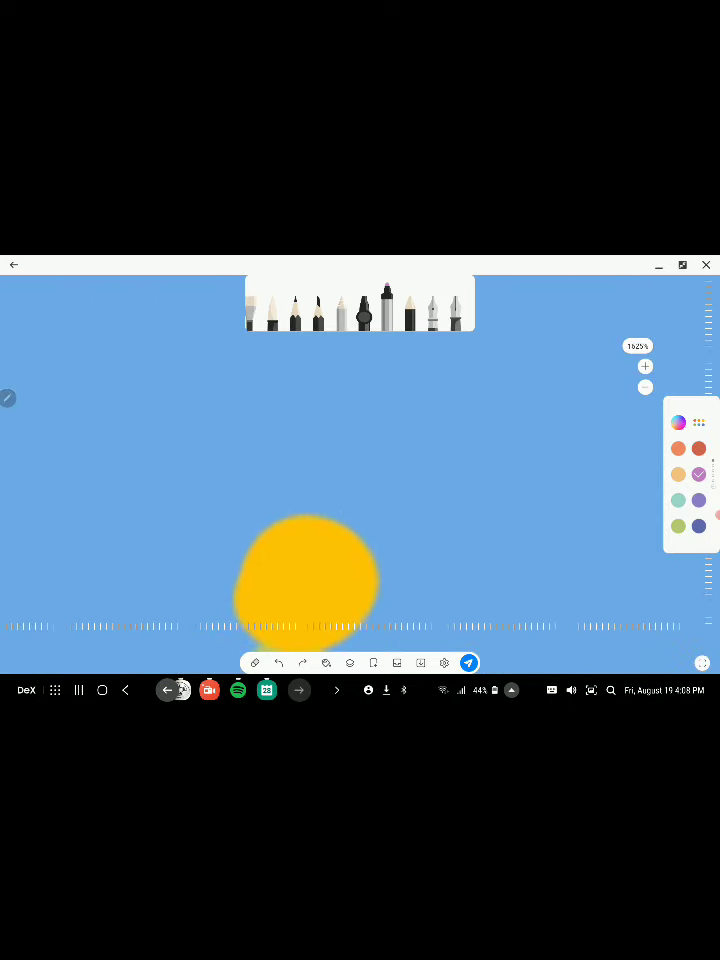
mouse_move(335, 535)
left_mouse_down()
mouse_move(428, 456)
mouse_move(360, 540)
left_mouse_up()
scroll(360, 500, "down", 3)
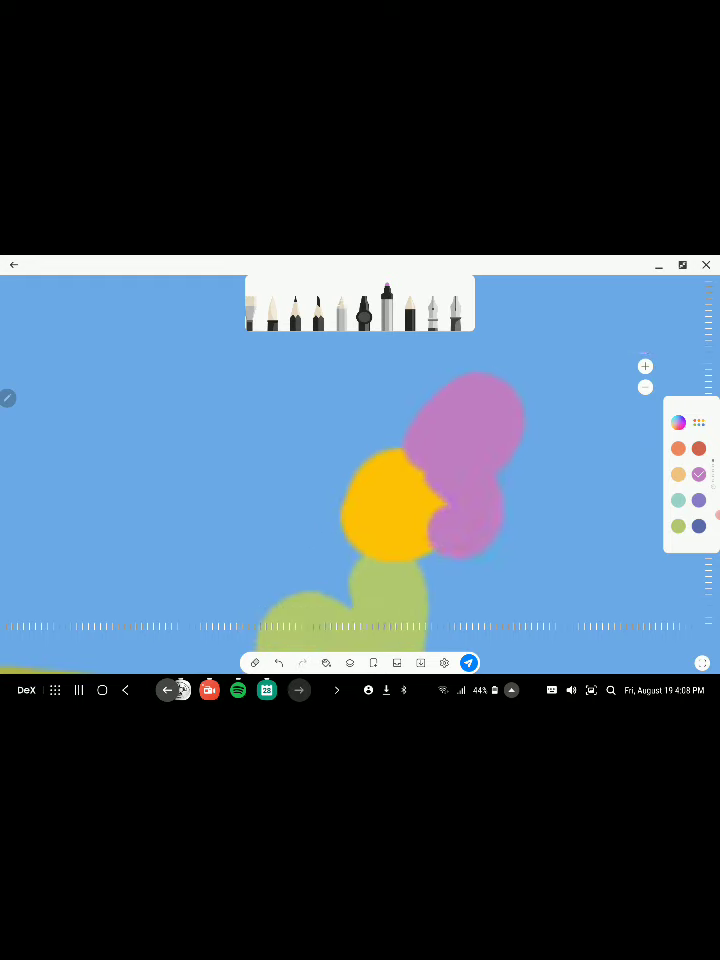
mouse_move(470, 510)
left_mouse_down()
mouse_move(445, 578)
mouse_move(385, 560)
mouse_move(330, 515)
mouse_move(340, 485)
mouse_move(385, 440)
mouse_move(362, 478)
left_mouse_up()
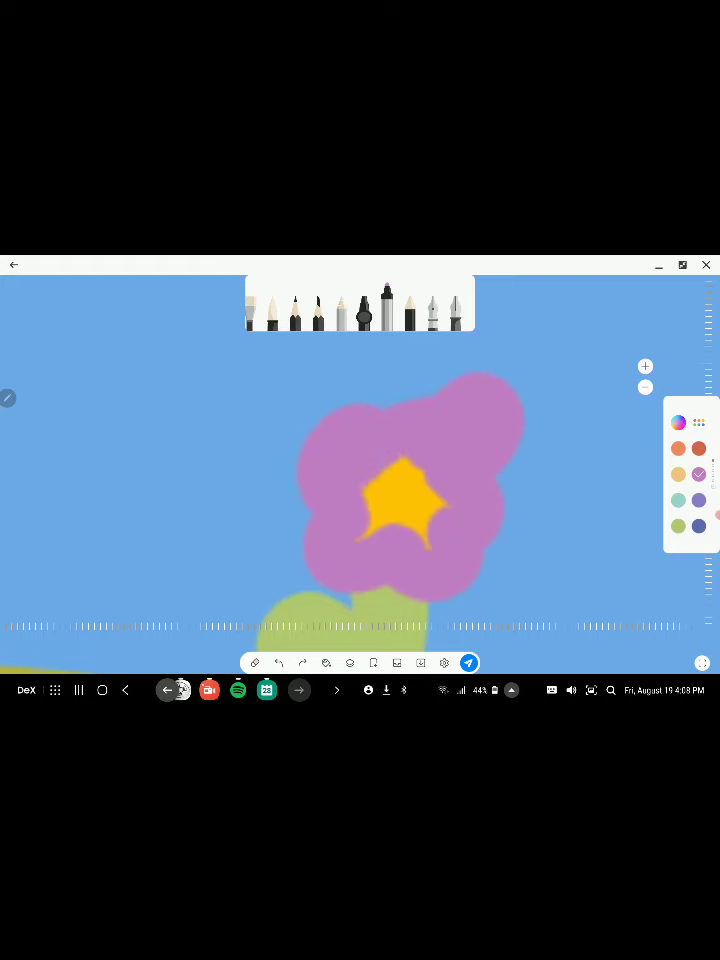
key("ctrl+z")
key("ctrl+z")
key("ctrl+z")
key("ctrl+z")
key("ctrl+z")
key("ctrl+z")
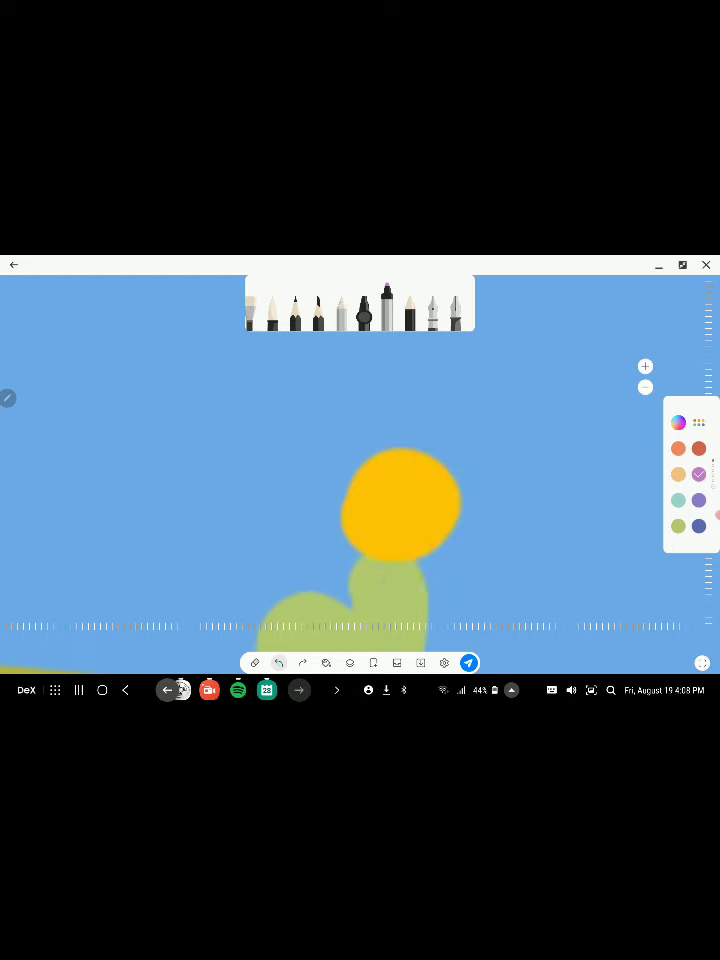
Outline rounded purple petals around the yellow flower centre with a smaller marker at 100% opacity and fill them in solidly
left_click(387, 305)
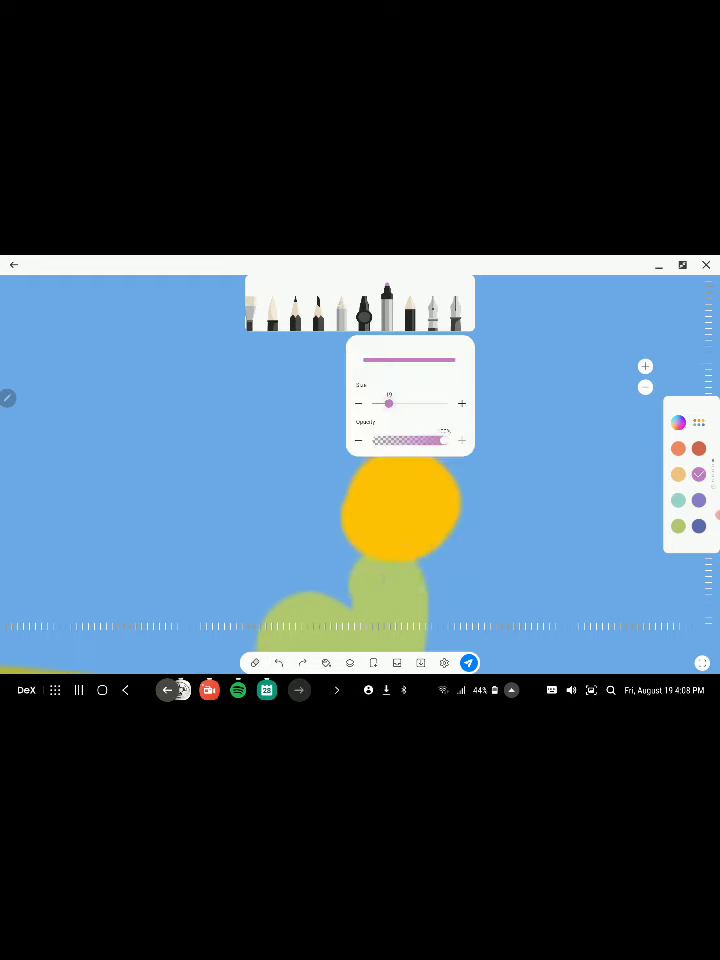
left_click_drag(391, 403, 381, 403)
key("Escape")
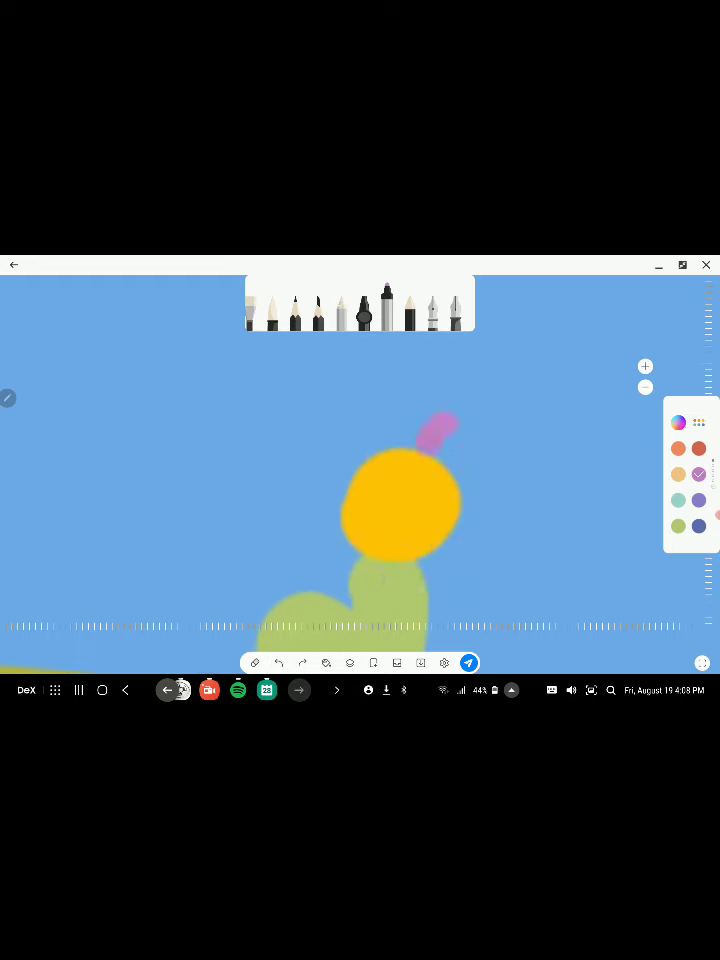
mouse_move(452, 422)
left_mouse_down()
mouse_move(458, 486)
mouse_move(488, 535)
mouse_move(428, 558)
left_mouse_up()
key("ctrl+z")
mouse_move(486, 512)
left_mouse_down()
mouse_move(400, 595)
mouse_move(305, 525)
left_mouse_up()
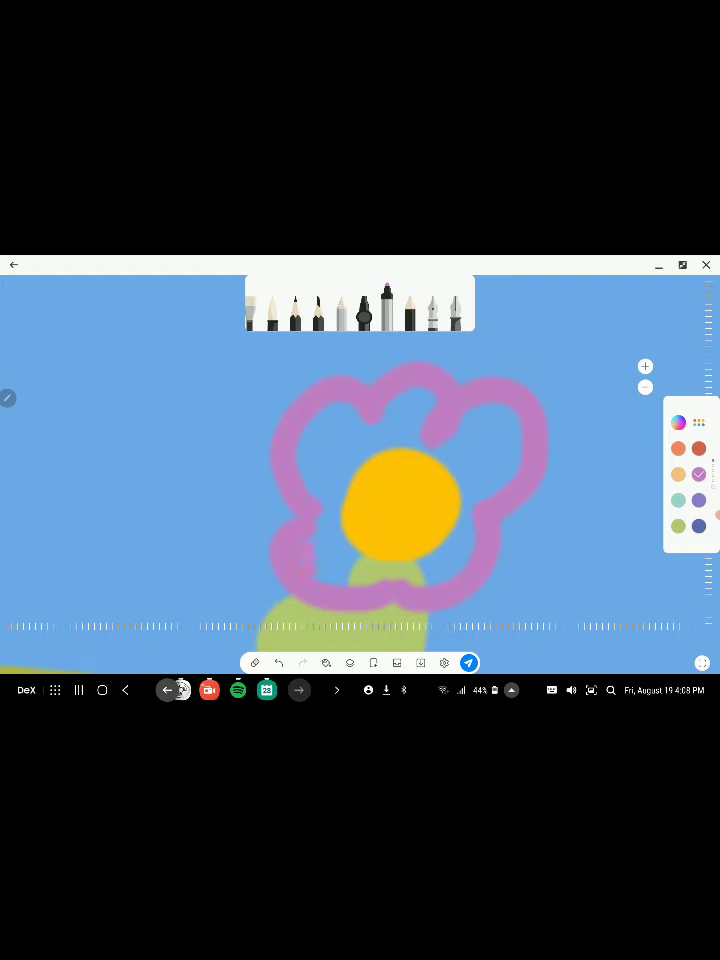
mouse_move(440, 470)
left_mouse_down()
mouse_move(345, 520)
mouse_move(460, 525)
mouse_move(452, 508)
left_mouse_up()
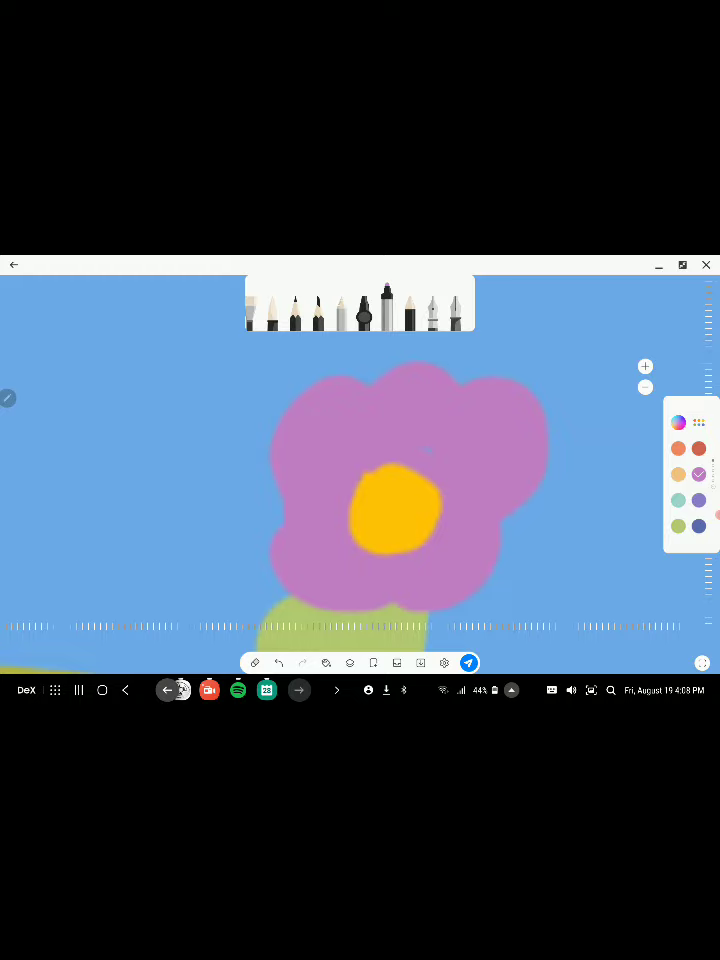
scroll(360, 470, "down", 5)
scroll(360, 470, "up", 5)
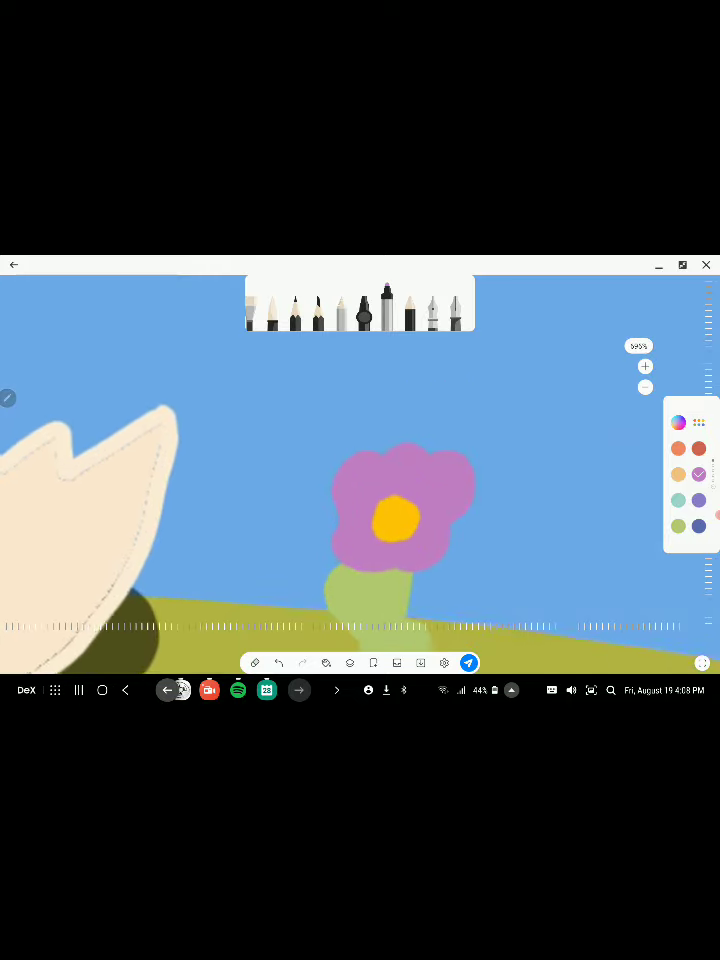
scroll(690, 475, "down", 2)
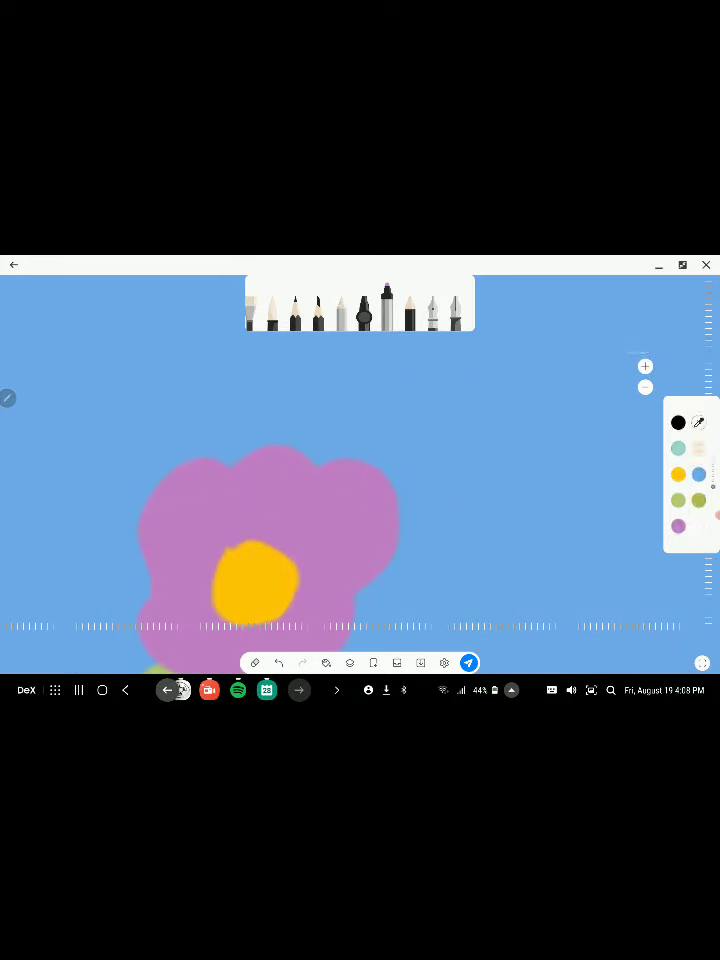
Paint a larger solid cream centre over the yellow middle of the purple flower
left_click_drag(255, 580, 317, 535)
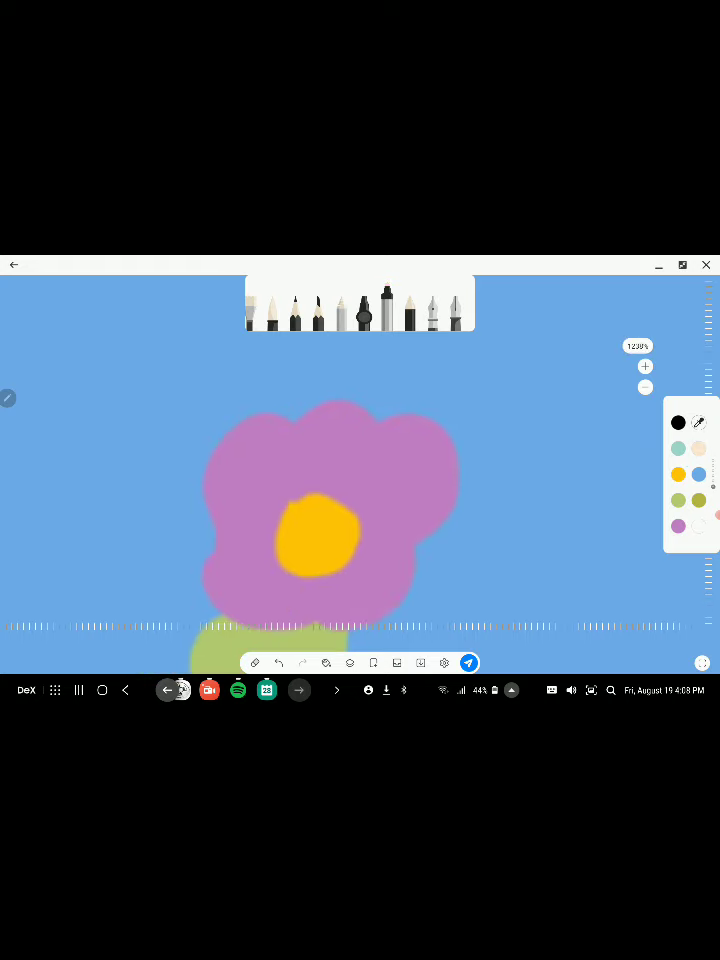
mouse_move(288, 470)
left_mouse_down()
mouse_move(280, 562)
mouse_move(312, 462)
mouse_move(305, 550)
mouse_move(320, 505)
mouse_move(338, 540)
mouse_move(345, 515)
left_mouse_up()
left_click_drag(300, 572, 360, 550)
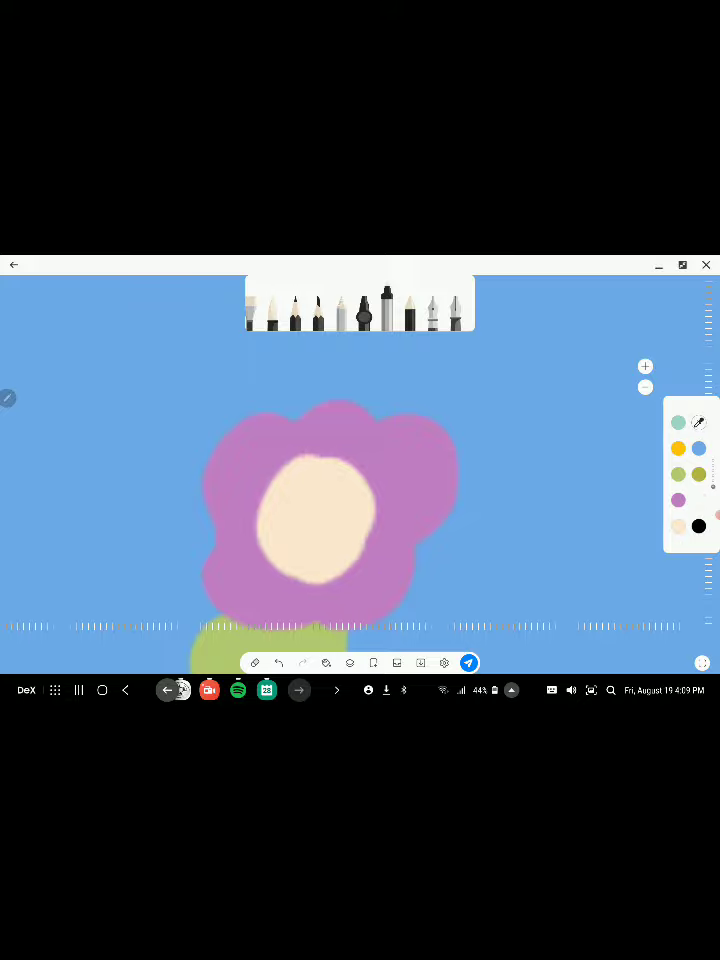
Switch the marker colour to light green for painting on the hill to the left of the dog
scroll(360, 470, "up", 5)
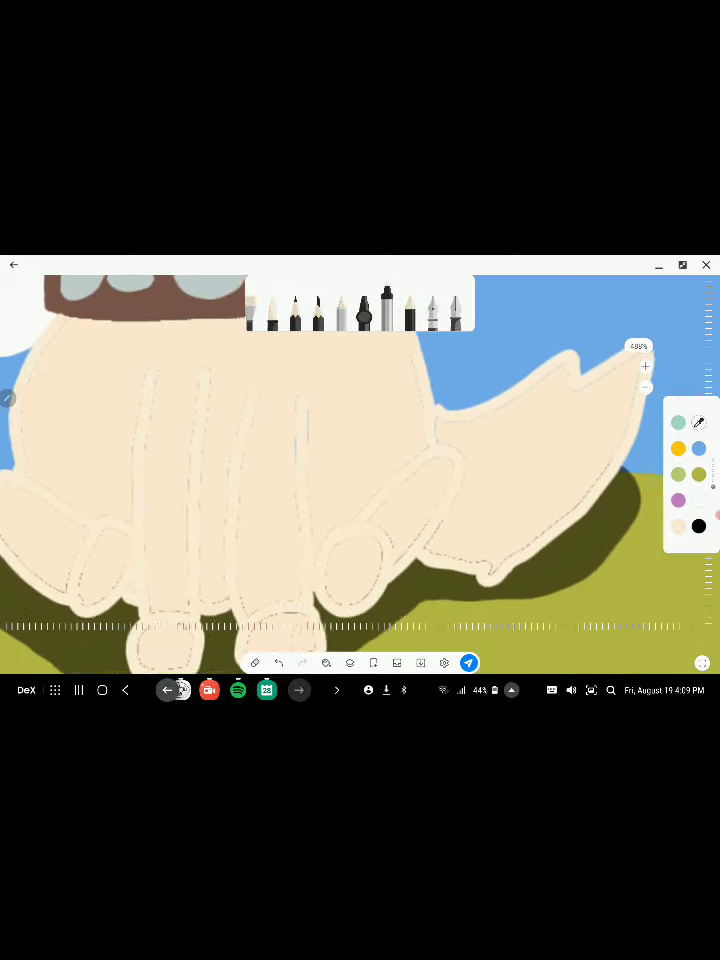
scroll(360, 470, "up", 3)
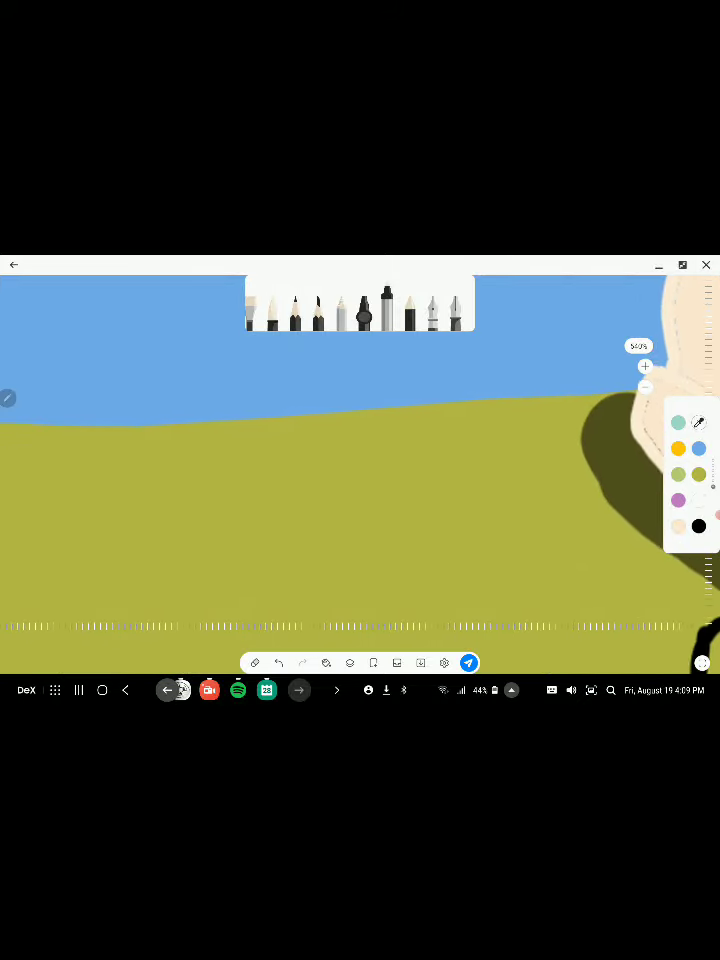
left_click(678, 474)
mouse_move(259, 400)
left_mouse_down()
mouse_move(277, 542)
mouse_move(320, 386)
left_mouse_up()
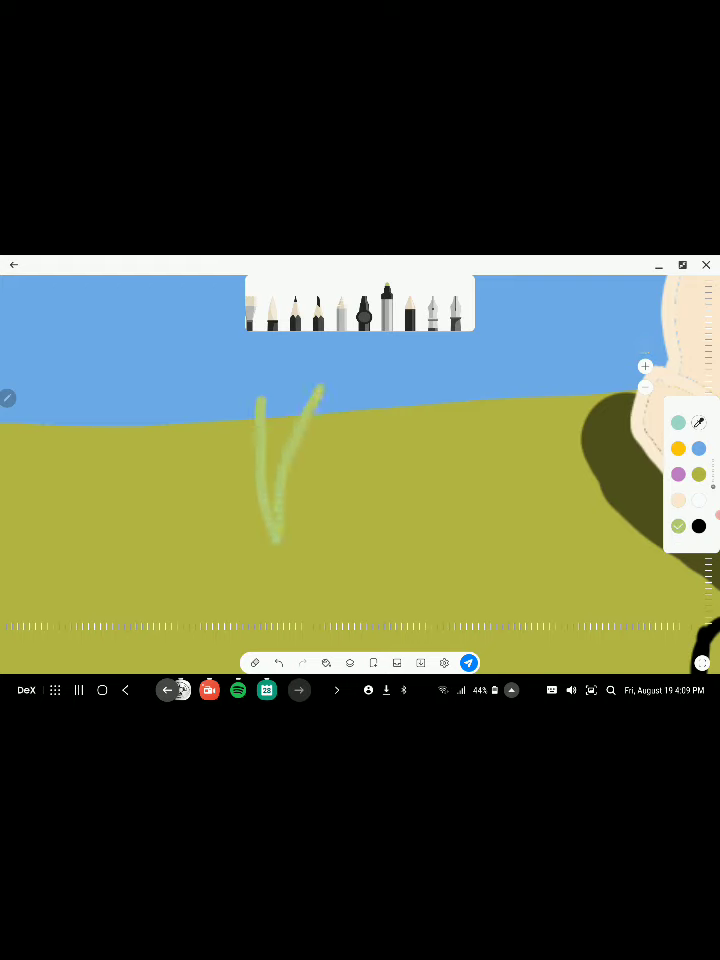
key("ctrl+z")
key("ctrl+z")
left_click_drag(240, 398, 305, 513)
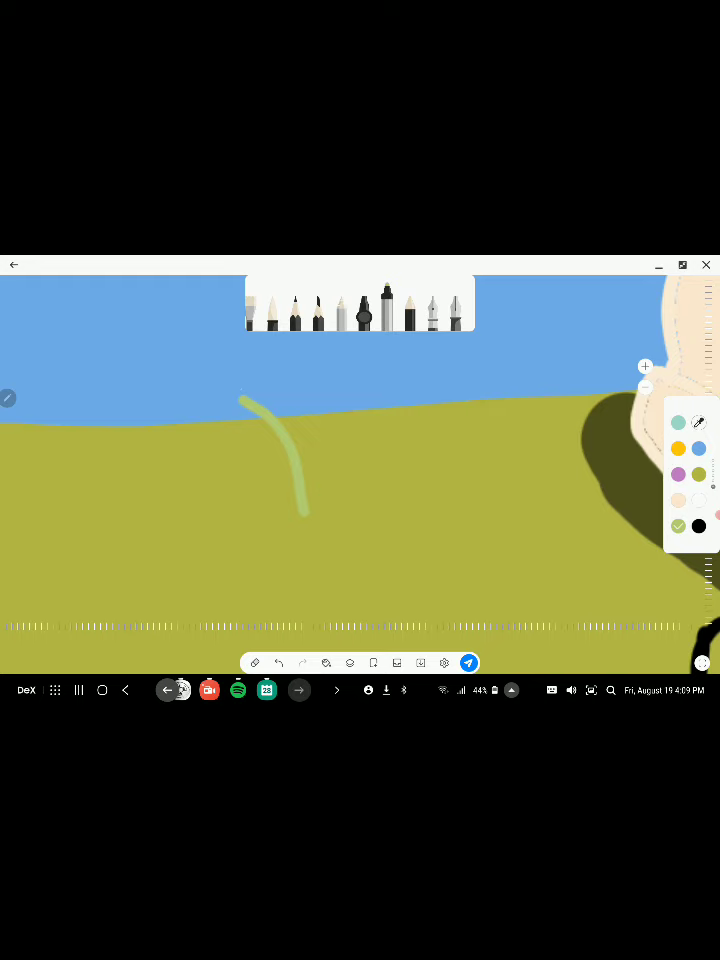
key("ctrl+z")
left_click_drag(298, 398, 256, 562)
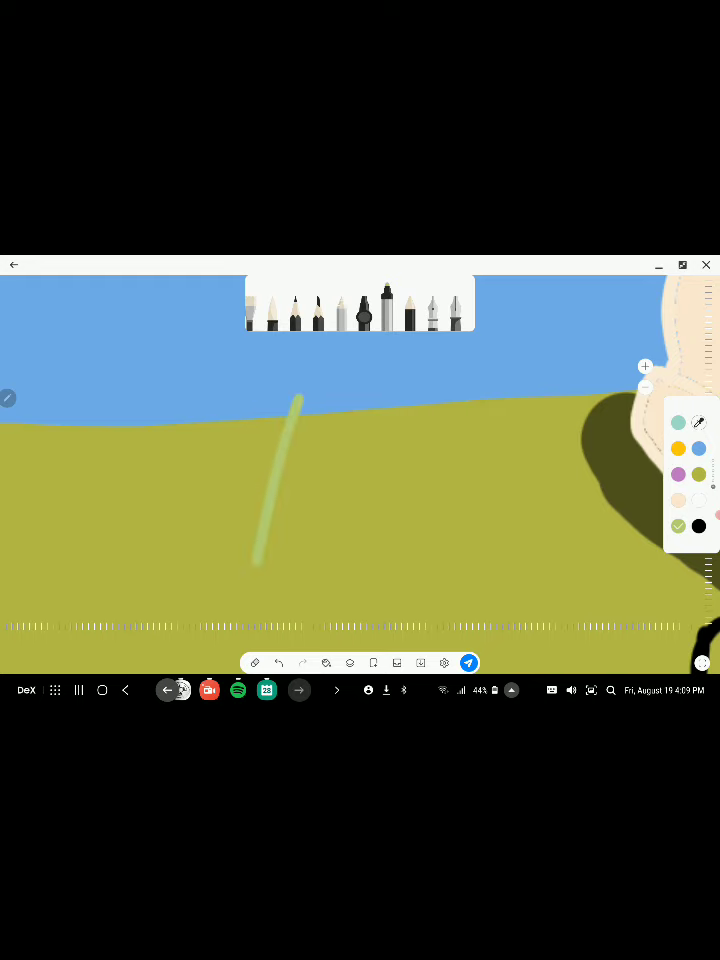
key("ctrl+z")
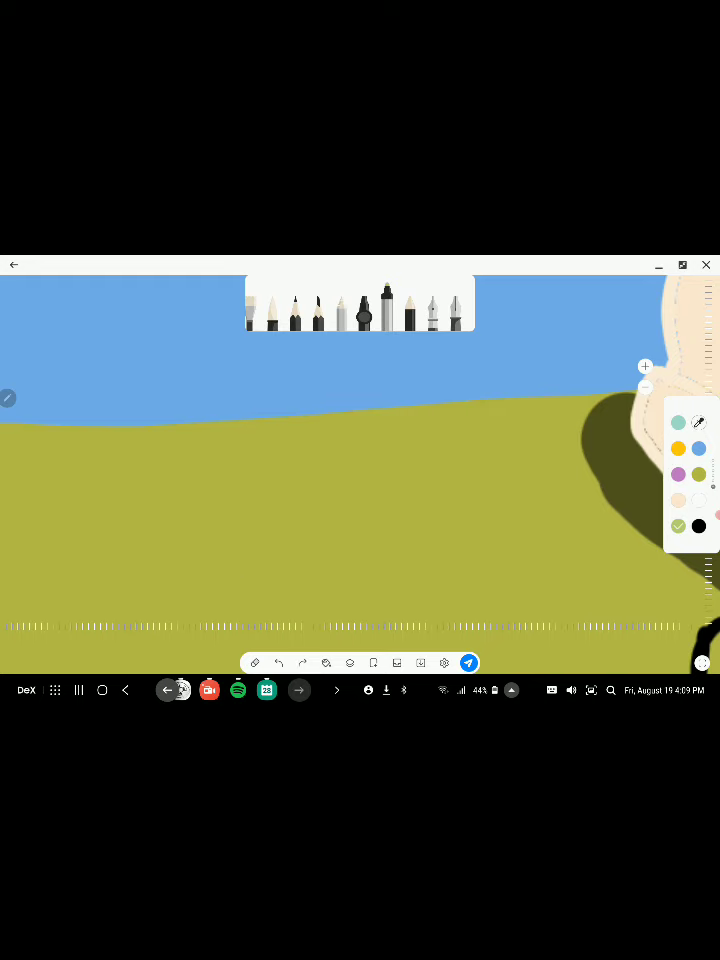
Paint a curved light-green flower stem rising from the hill into the sky, and outline a leaf at its base
mouse_move(266, 501)
left_mouse_down()
mouse_move(259, 551)
mouse_move(322, 364)
left_mouse_up()
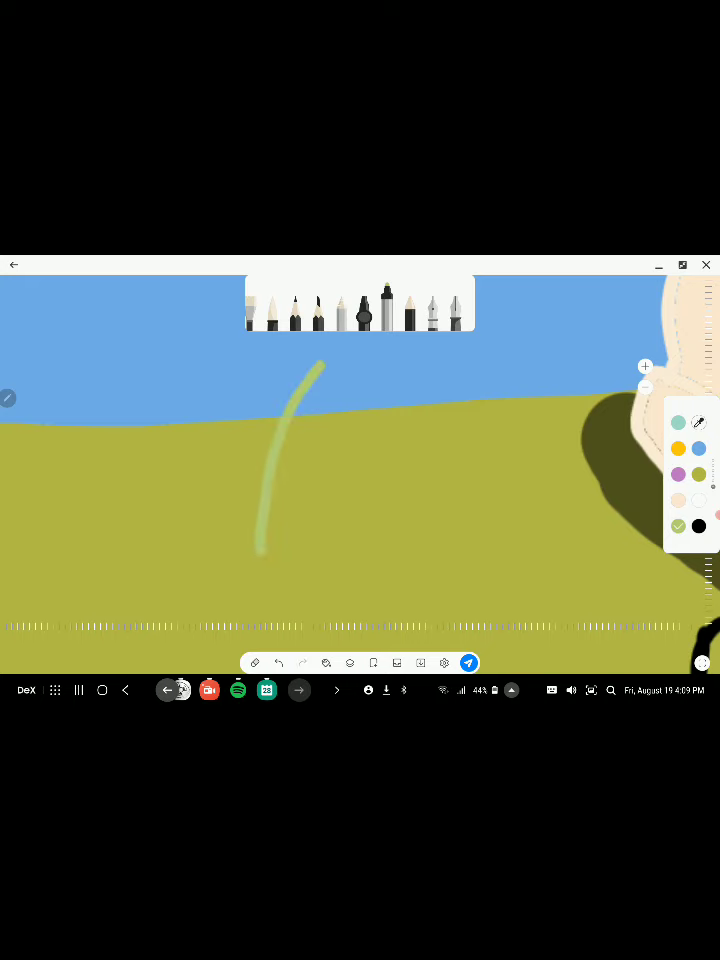
left_click_drag(268, 495, 262, 545)
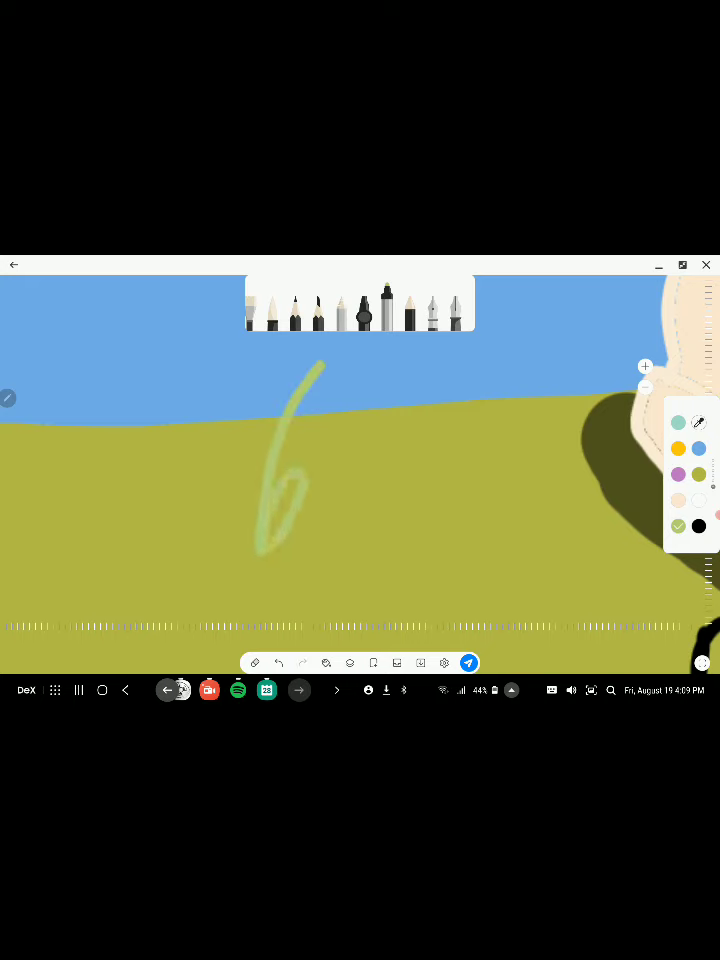